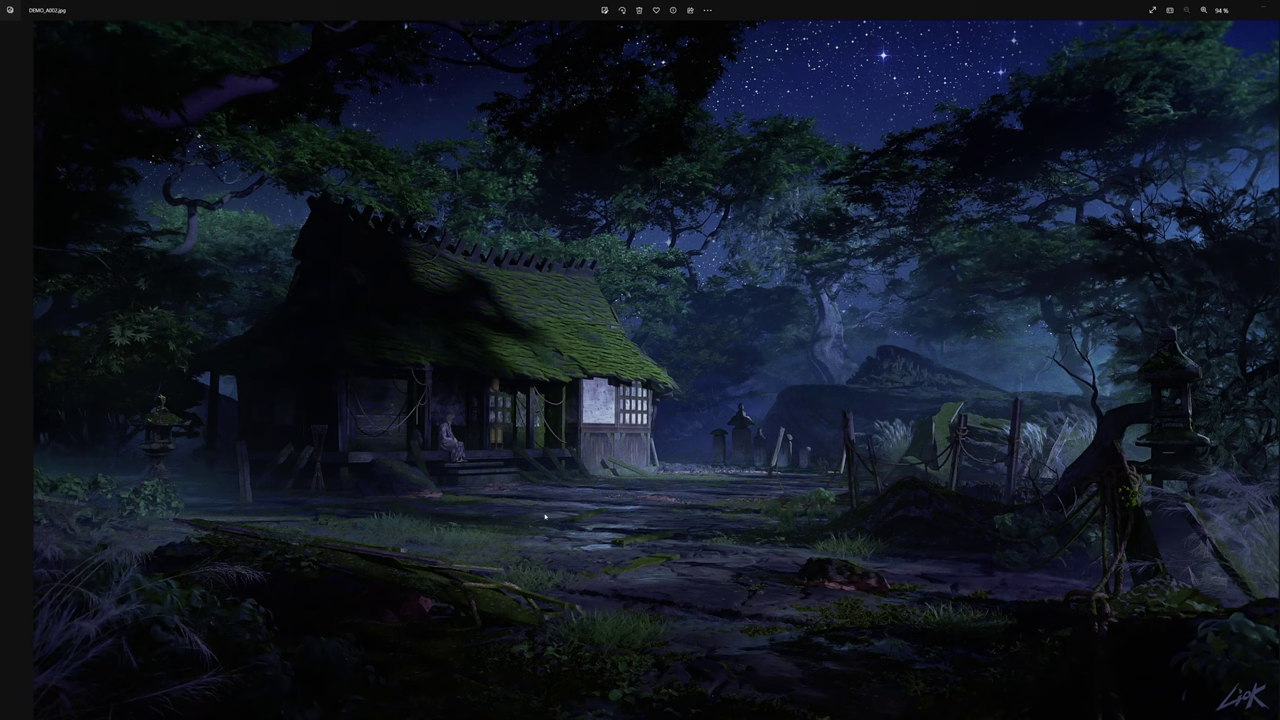
Step: Look through the demo renders of the thatched house in different lighting and seasons, and view the raw render result in Blender
mouse_move(545, 516)
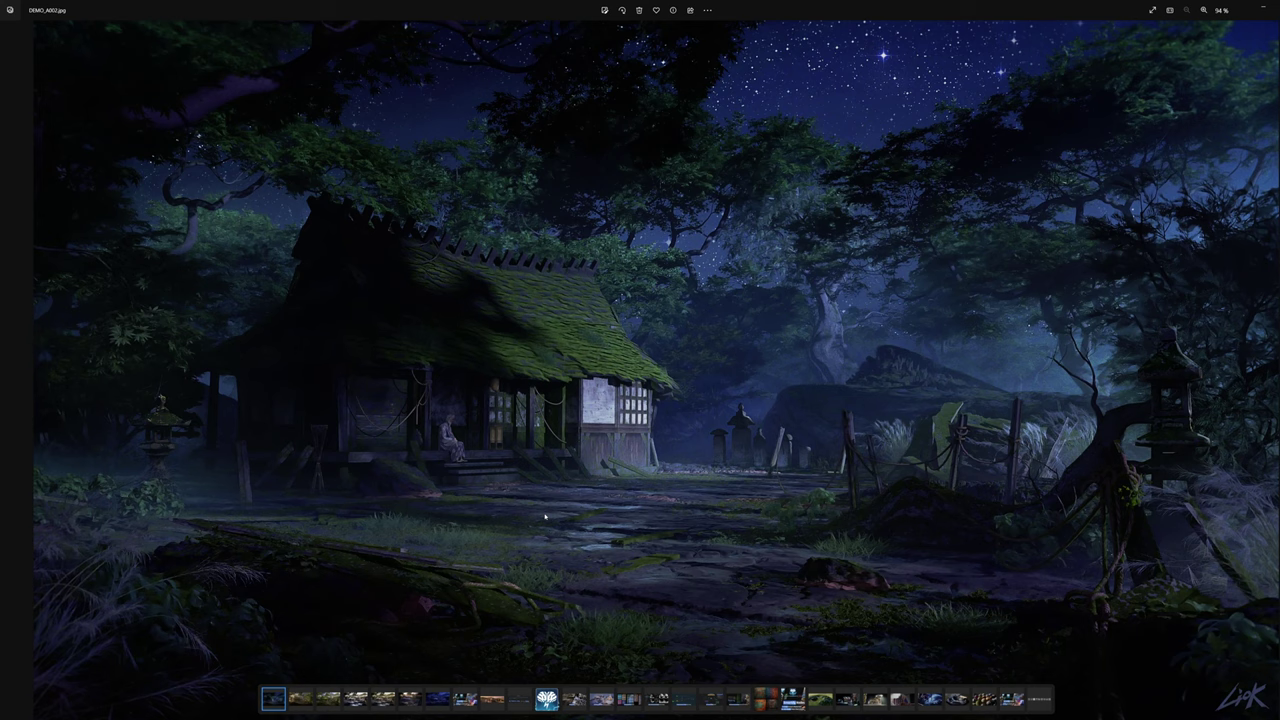
key(Right)
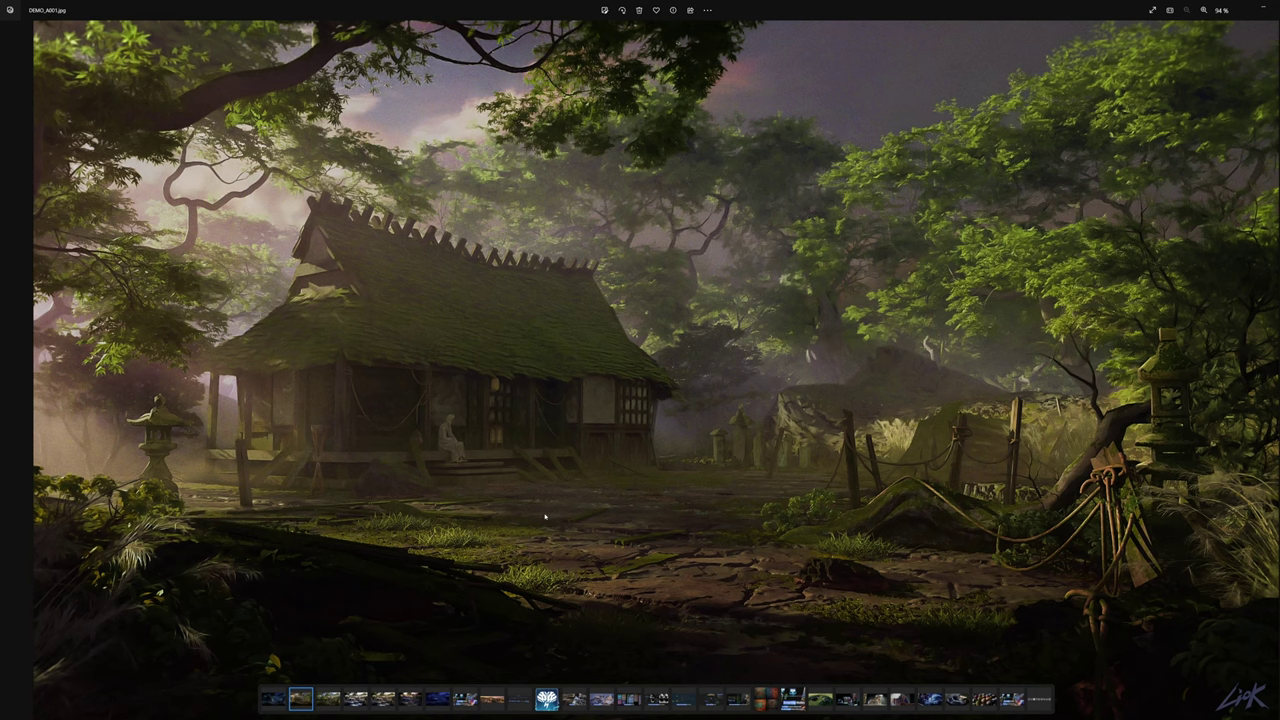
key(Right)
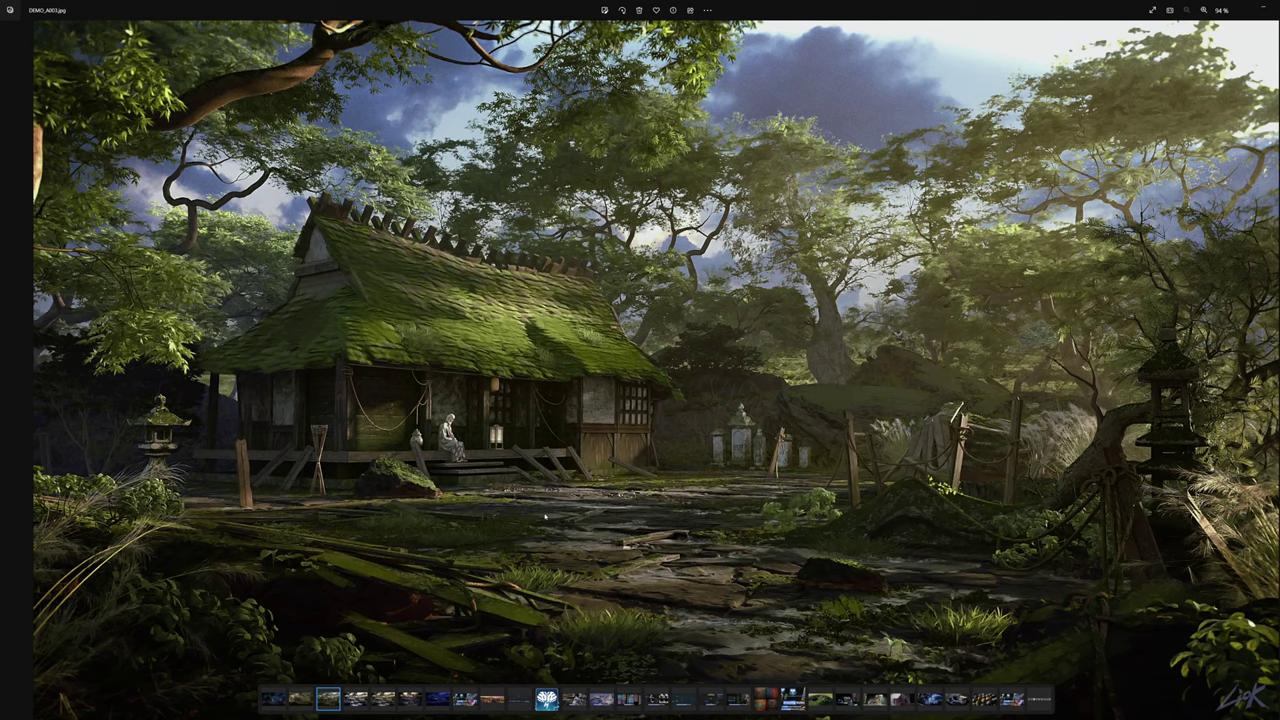
key(Right)
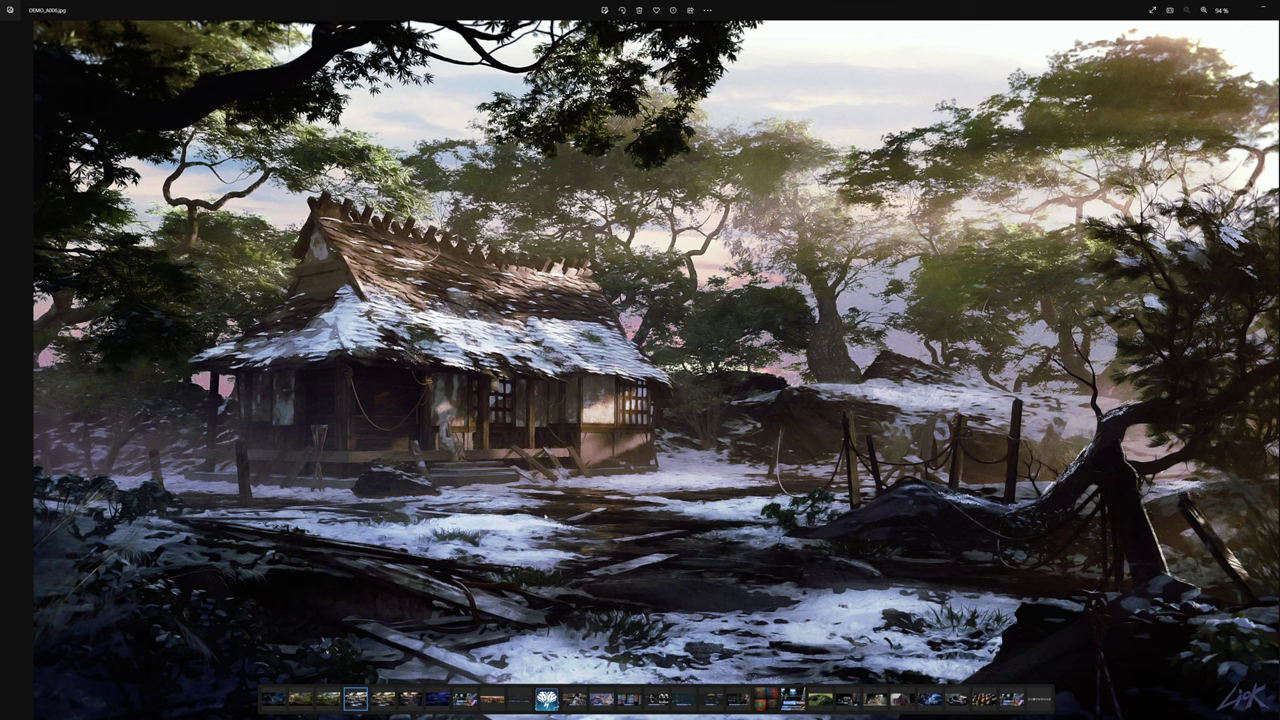
key(Right)
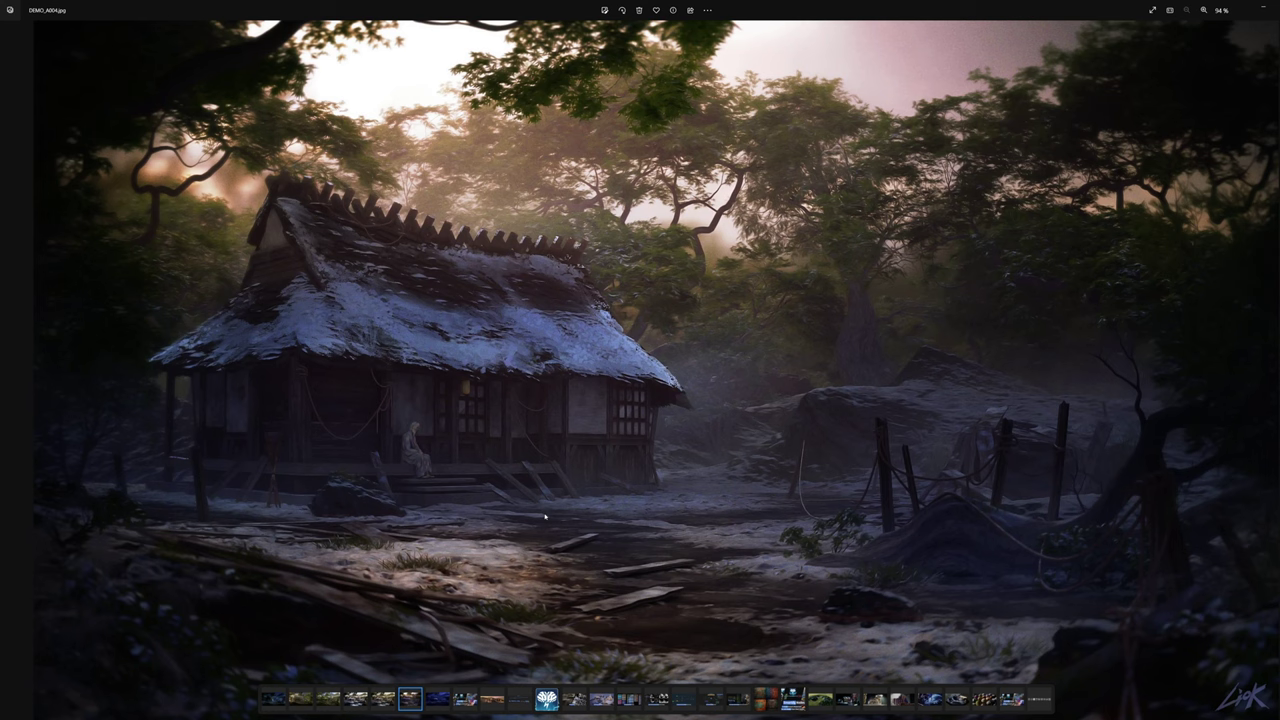
key(Left)
key(Left)
key(Left)
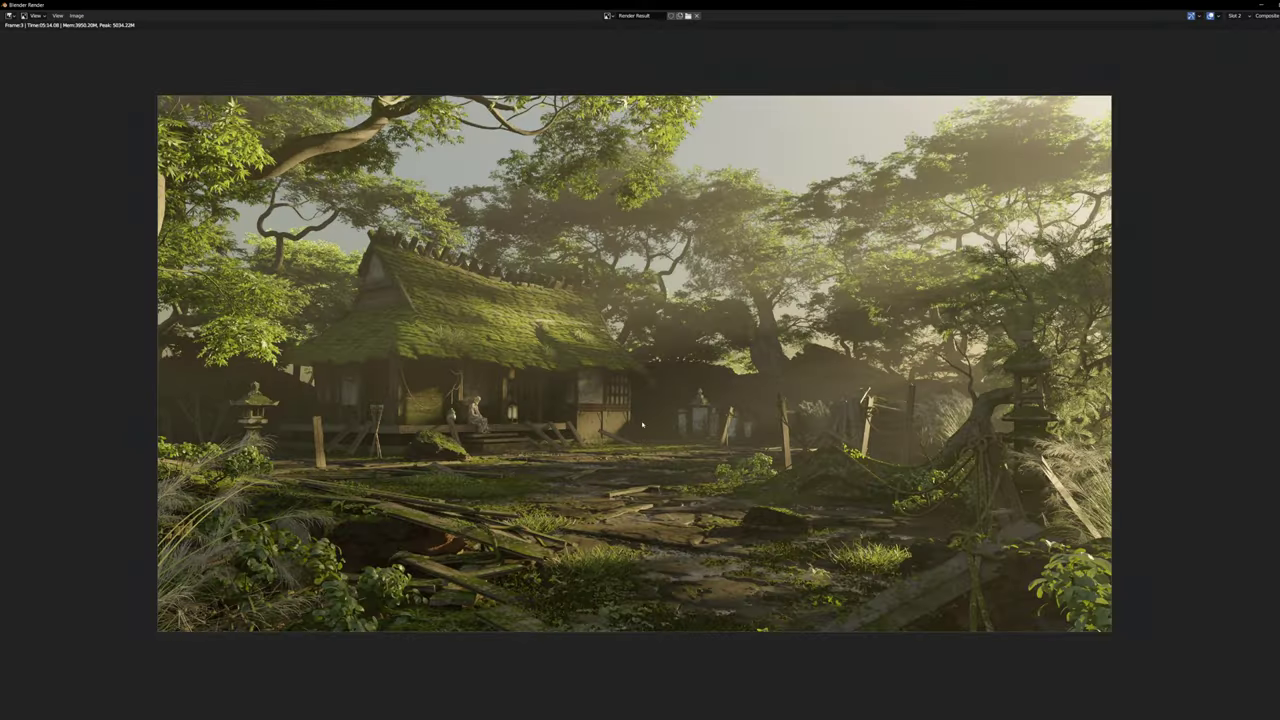
middle_drag(644, 441, 646, 461)
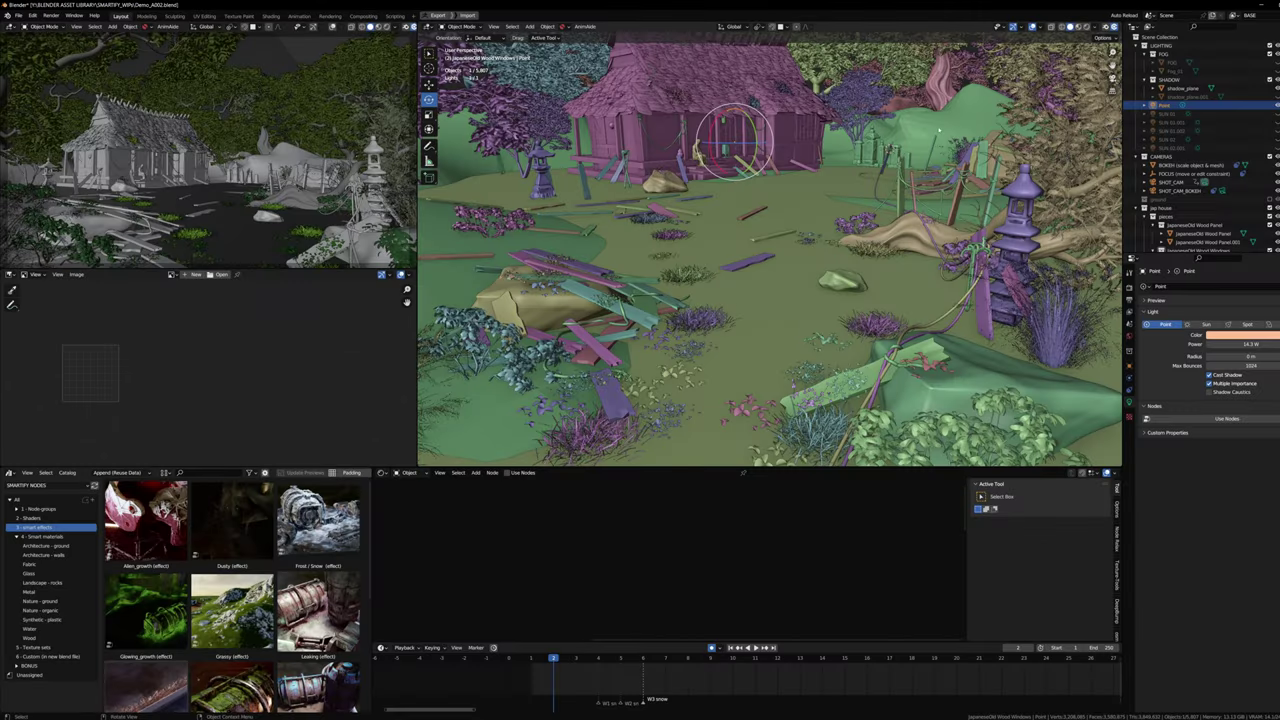
Step: Isolate the pavement ground plane in front of the house in local view and display it with rendered shading
middle_drag(822, 247, 805, 244)
scroll(790, 235, up, 3)
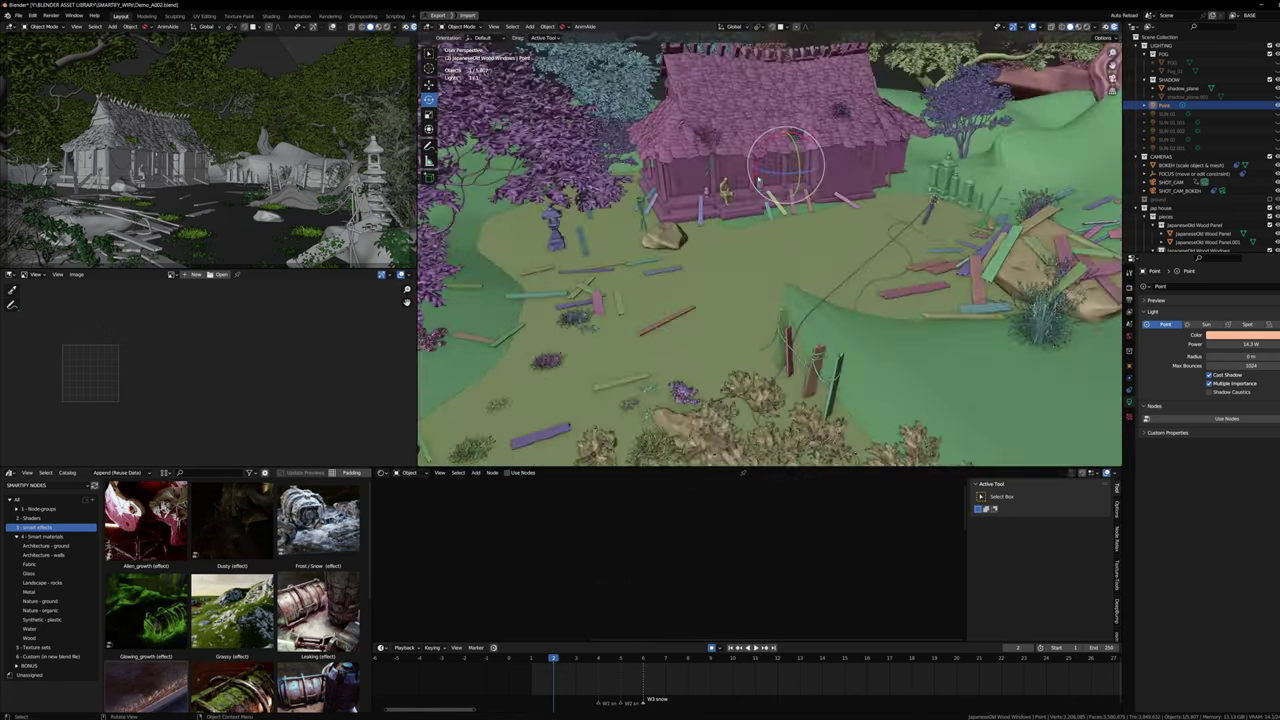
click(768, 190)
middle_drag(768, 190, 633, 256)
scroll(759, 227, up, 3)
click(712, 374)
middle_drag(712, 374, 750, 334)
scroll(742, 365, down, 3)
key(KP_Divide)
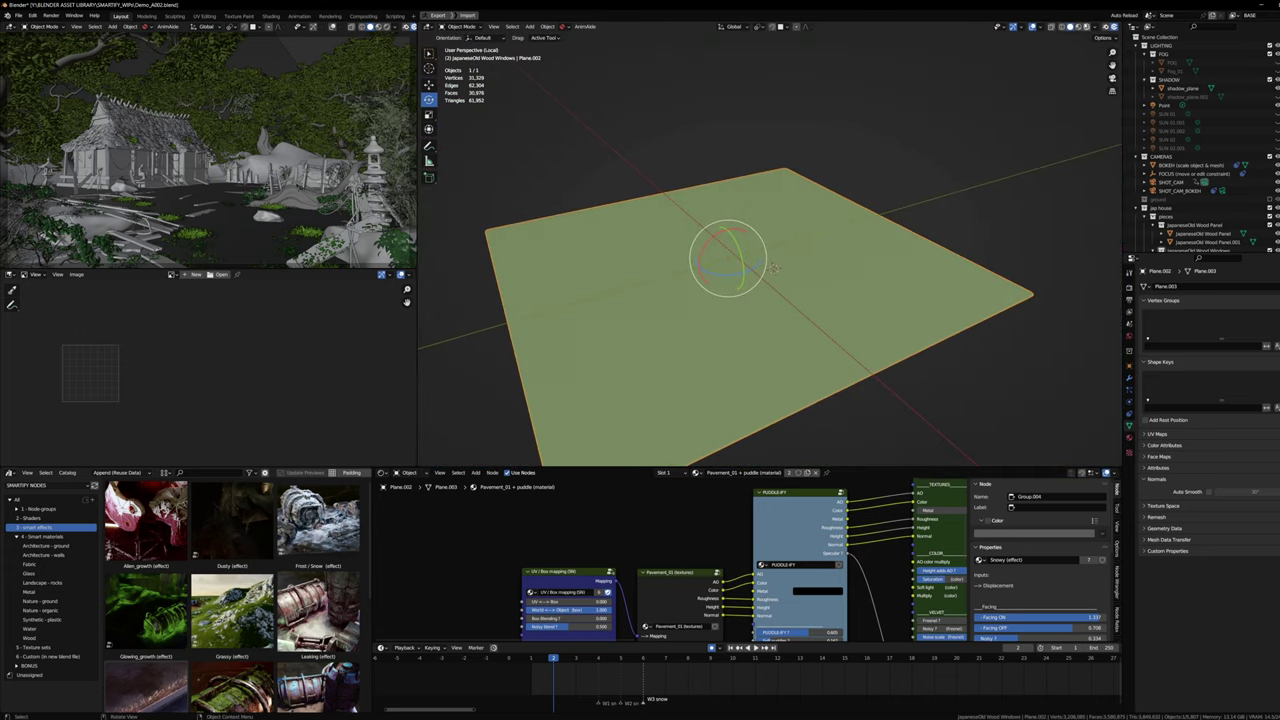
click(1087, 27)
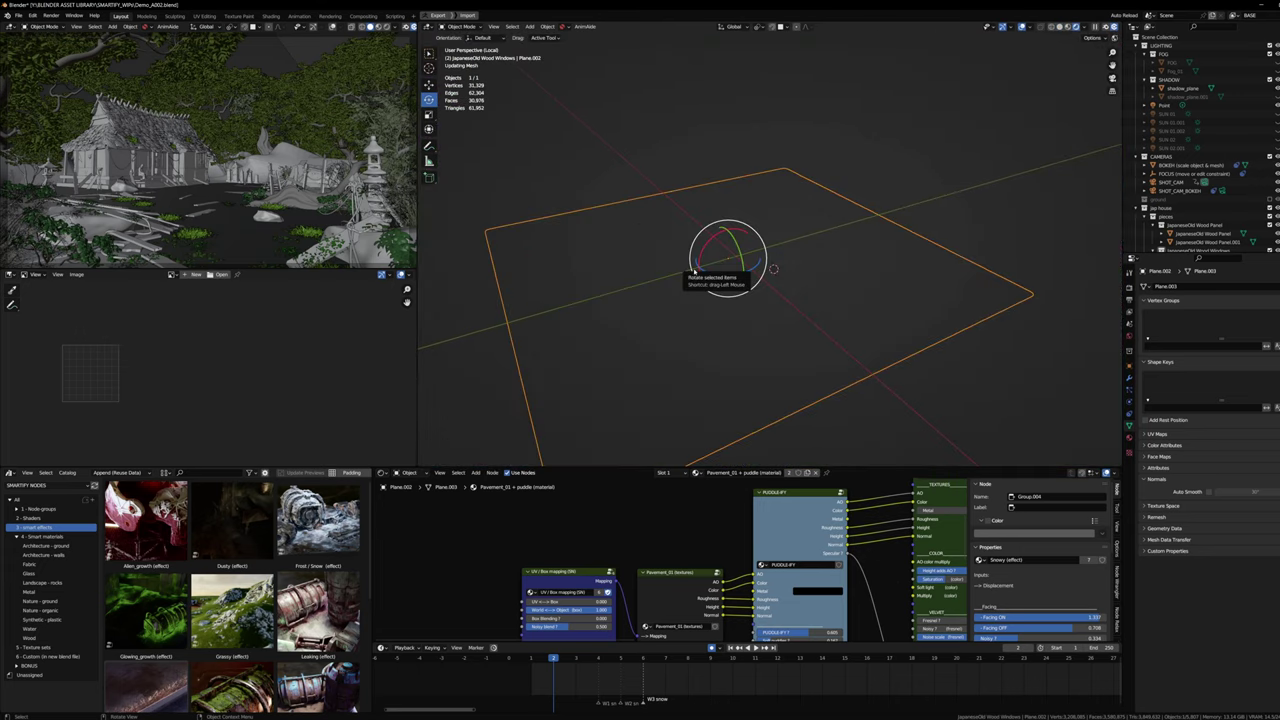
middle_drag(711, 297, 719, 323)
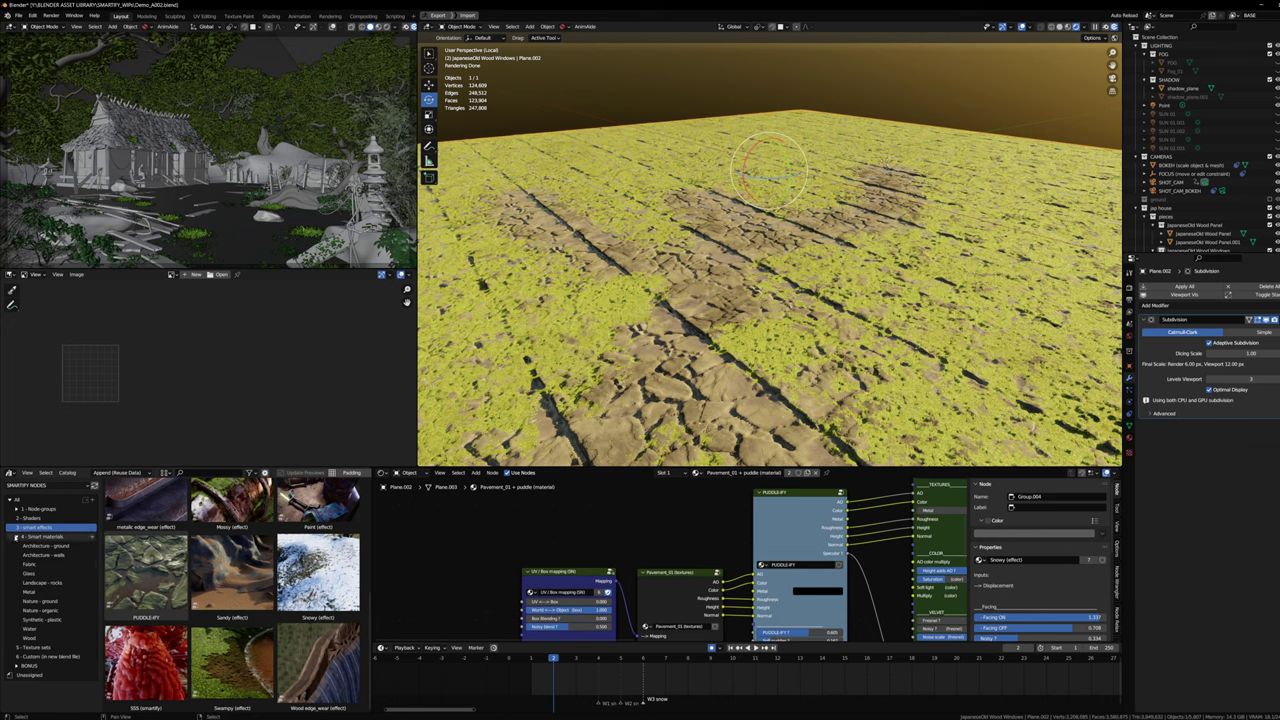
Step: Collapse the Smart materials category in the asset library and browse the smart effects
click(18, 536)
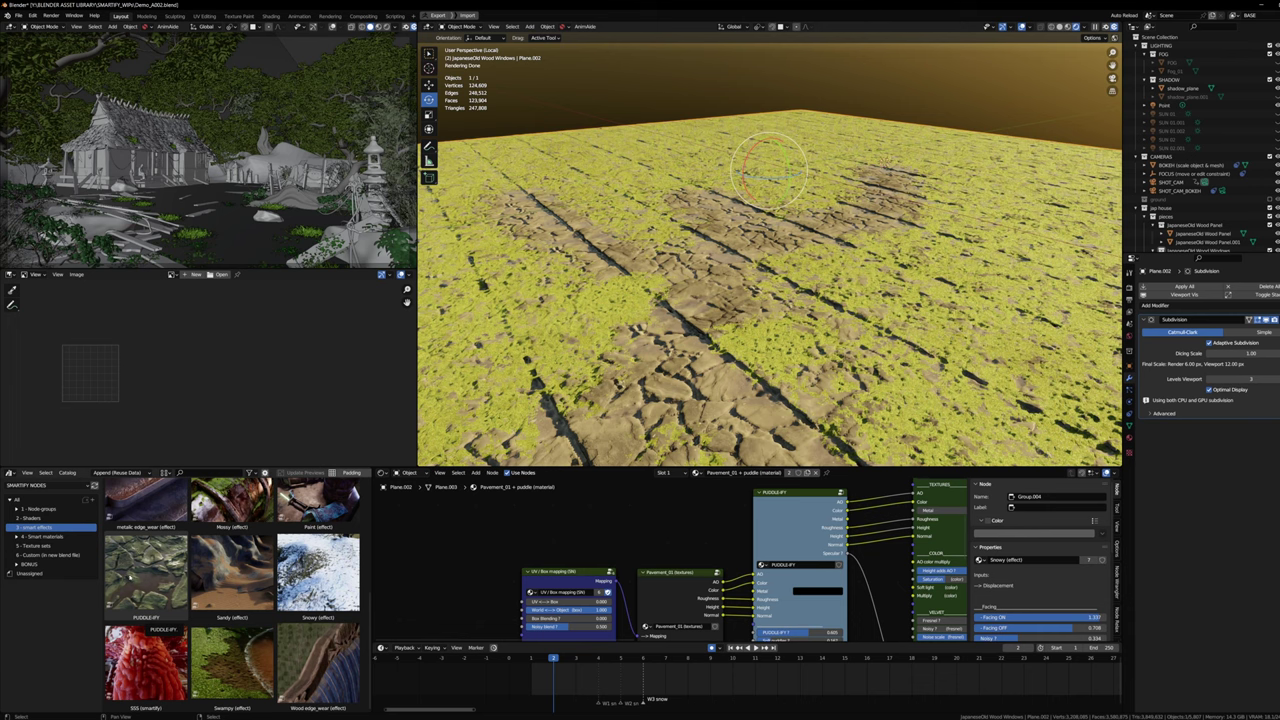
scroll(385, 566, down, 5)
scroll(662, 552, up, 7)
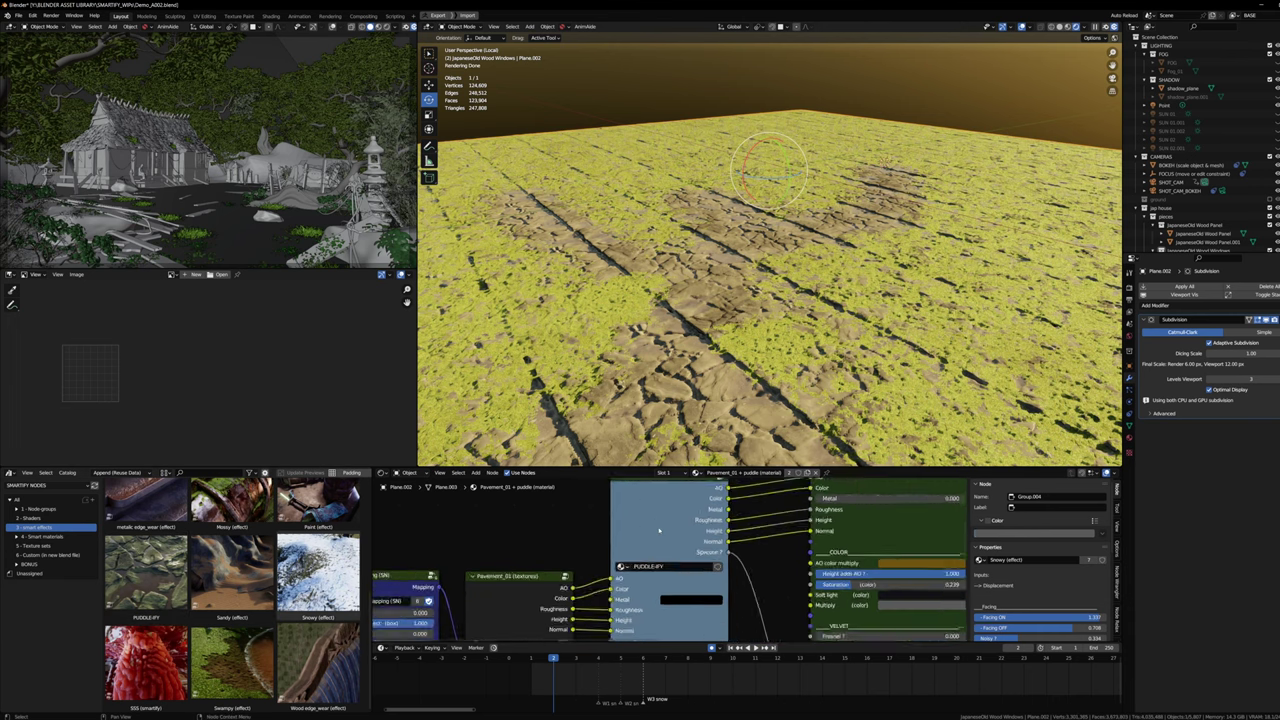
Step: Inspect the PUDDLE-IFY node of the pavement material, and mute its Grassy effect node to show the bare pavement
scroll(659, 531, up, 2)
click(659, 531)
middle_drag(733, 340, 745, 306)
scroll(642, 513, down, 2)
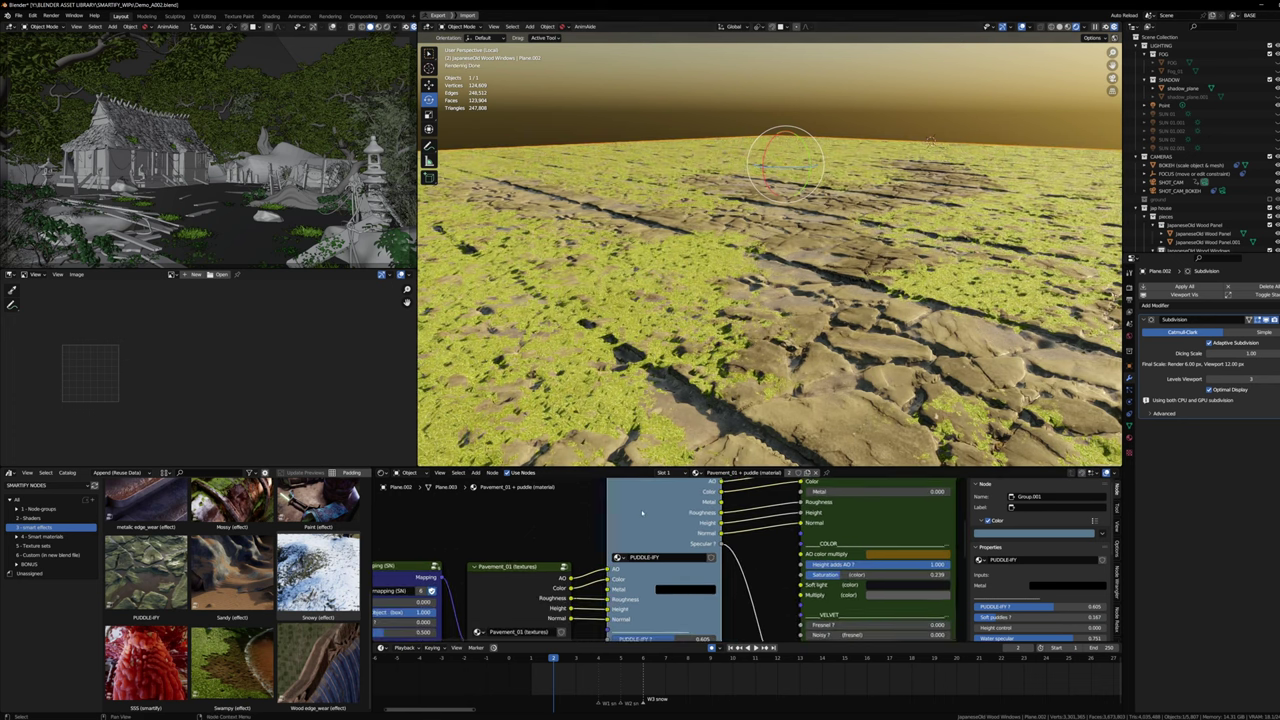
scroll(642, 513, down, 3)
click(708, 540)
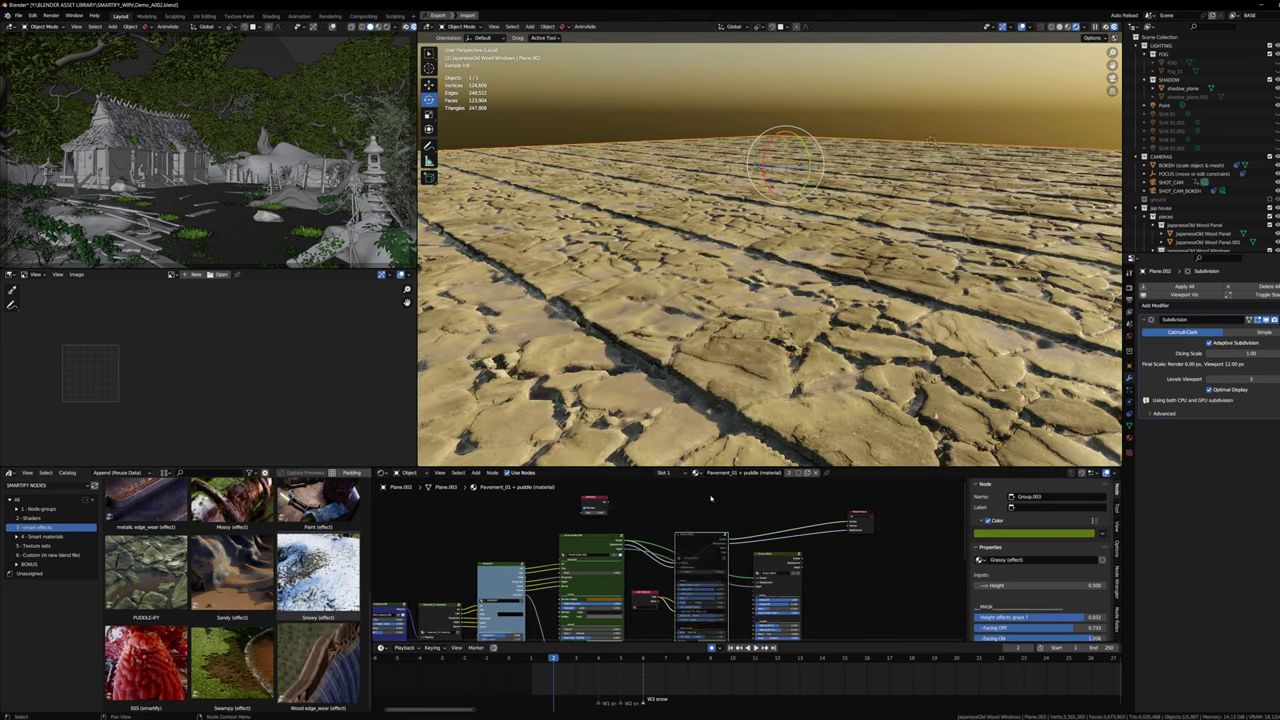
Step: Try different puddle amounts on the pavement, setting PUDDLE-IFY to 0.694 and back down to 0.573
middle_drag(709, 336, 783, 369)
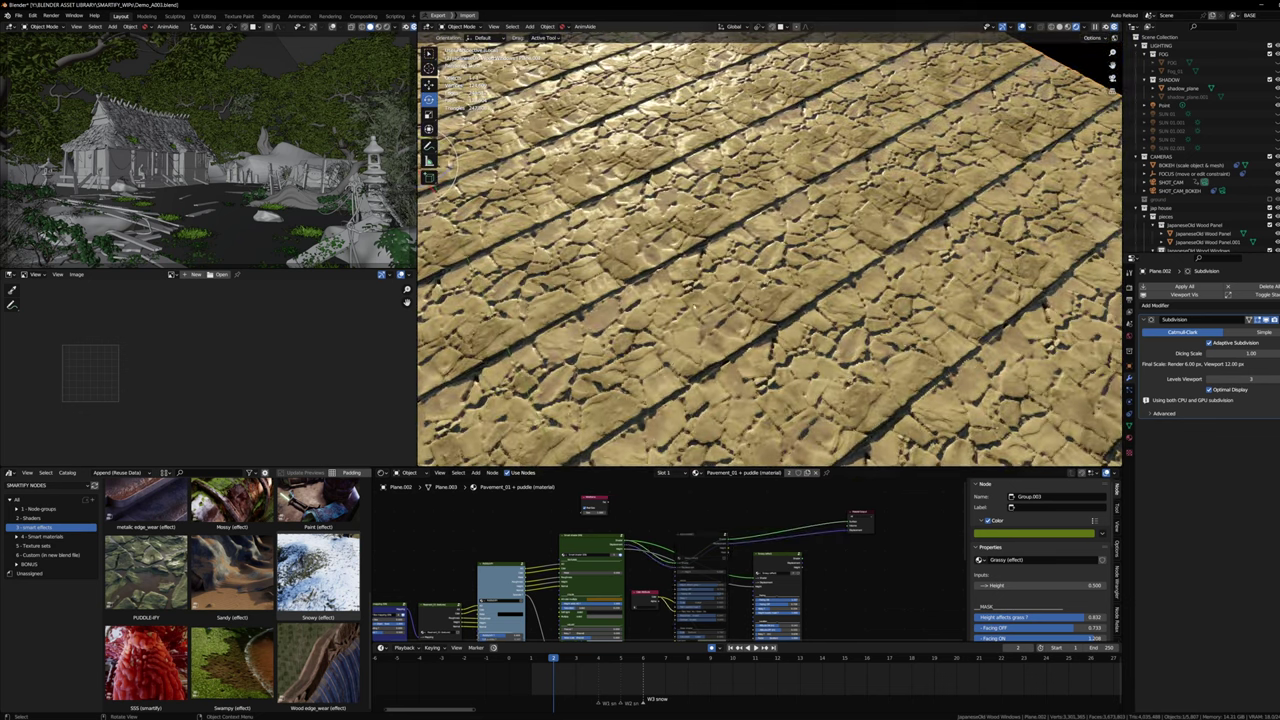
scroll(621, 513, up, 6)
scroll(621, 514, down, 1)
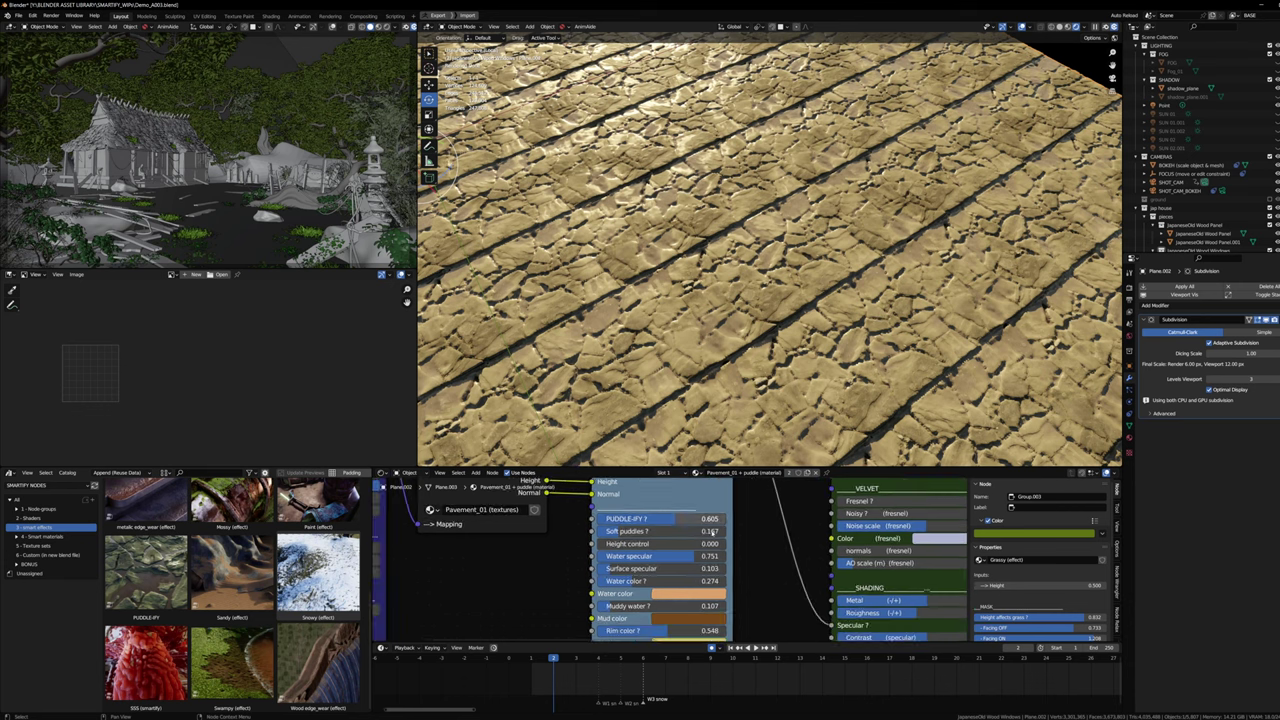
drag(681, 522, 692, 522)
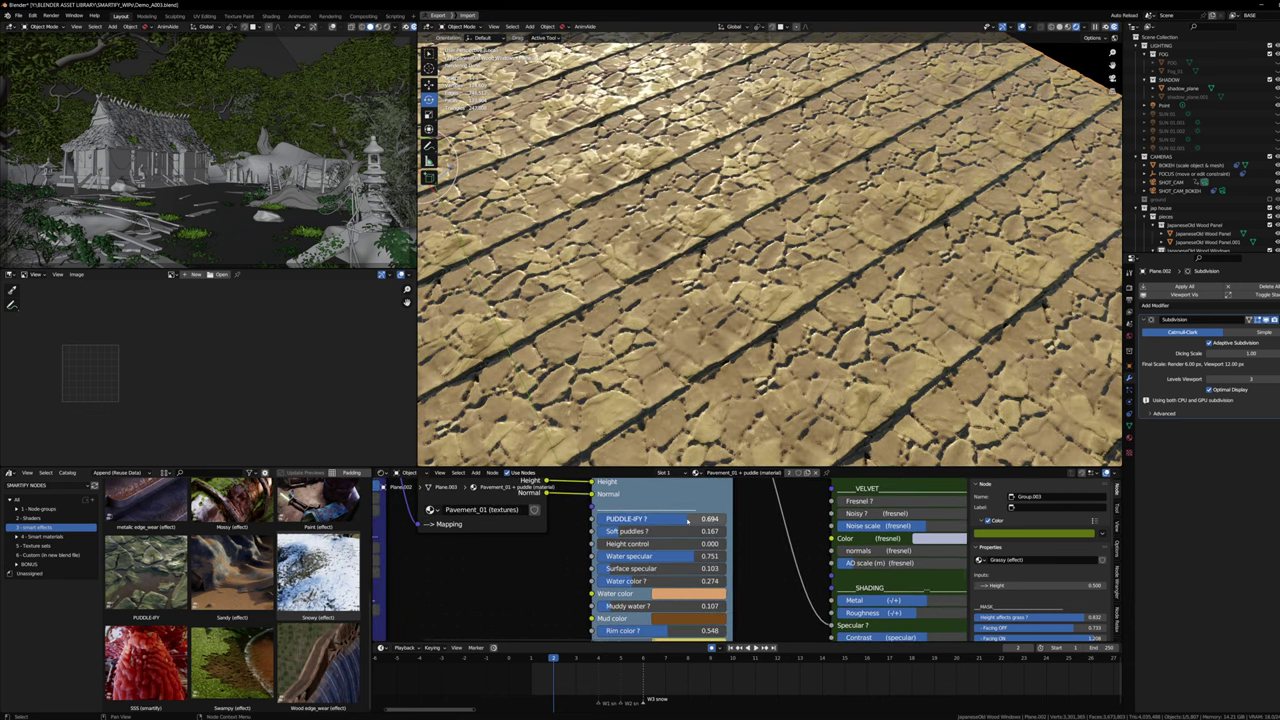
drag(687, 519, 672, 520)
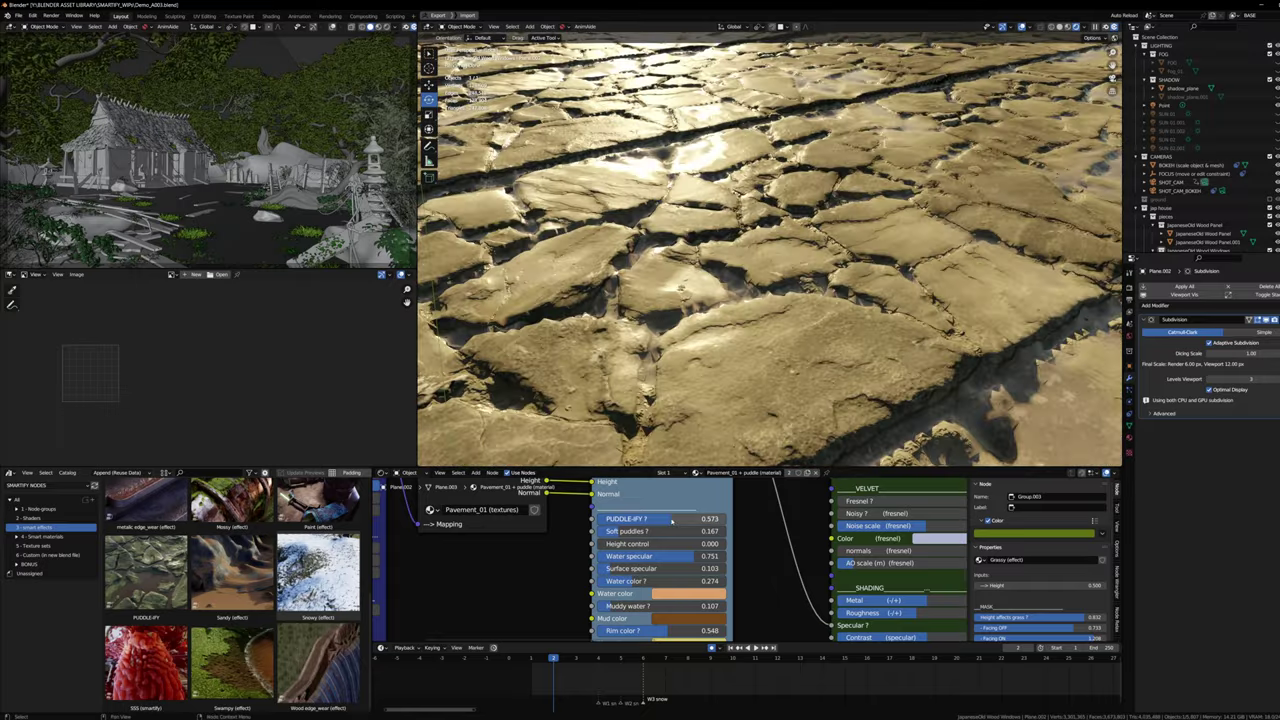
Step: Change the Water color of the PUDDLE-IFY node to lavender with hue 0.688, saturation 0.356 and value 0.754
scroll(720, 570, down, 4)
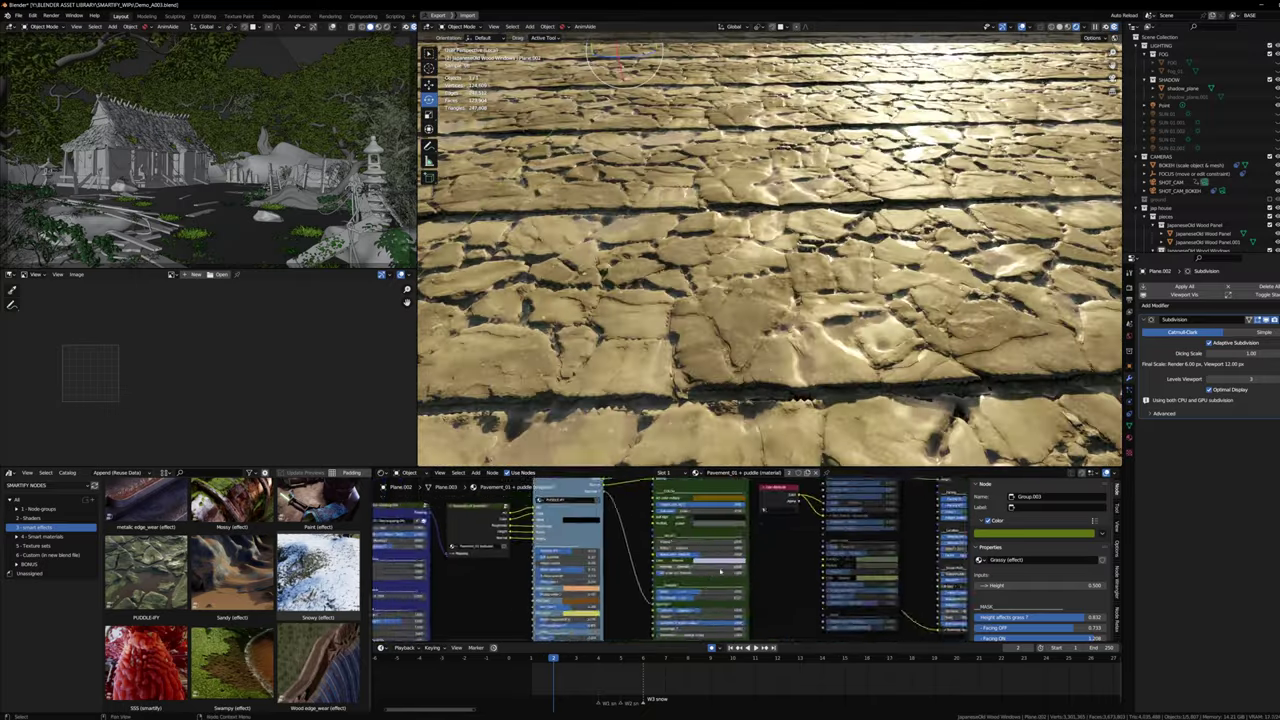
scroll(720, 571, up, 1)
middle_drag(720, 571, 669, 627)
middle_drag(740, 300, 658, 260)
scroll(664, 280, down, 3)
scroll(658, 260, up, 4)
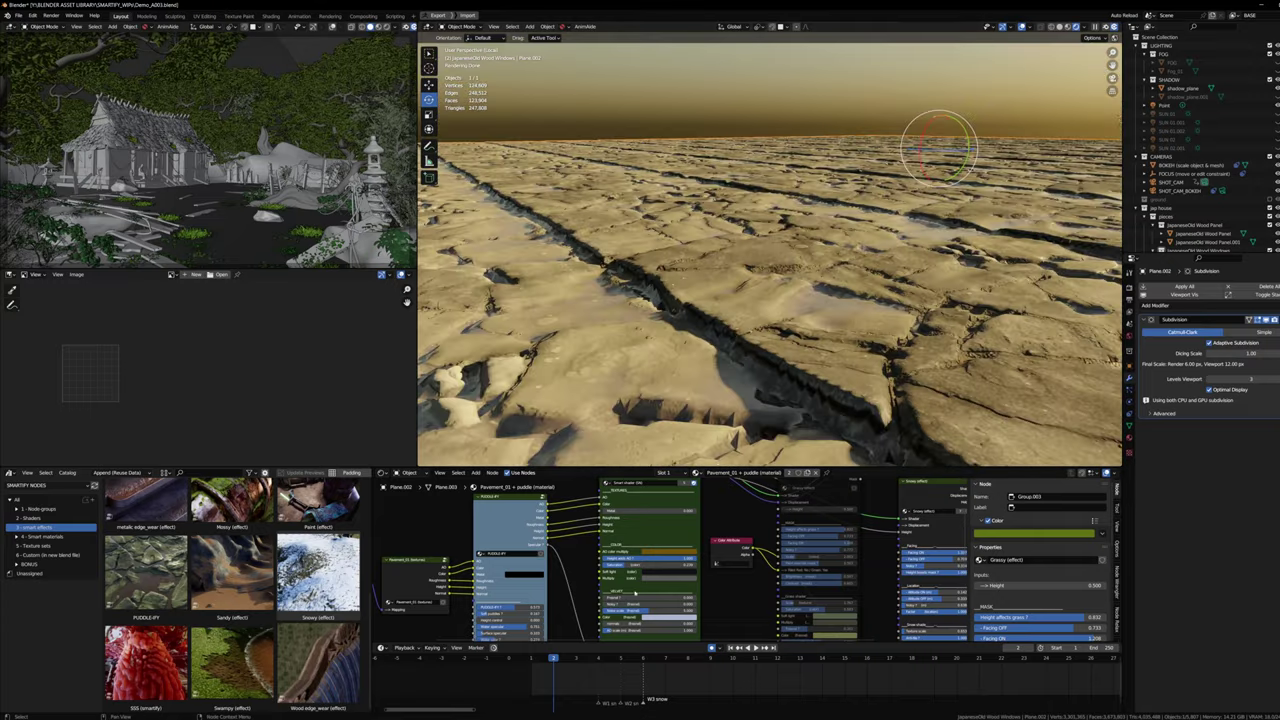
scroll(634, 594, up, 5)
click(660, 571)
drag(684, 425, 685, 423)
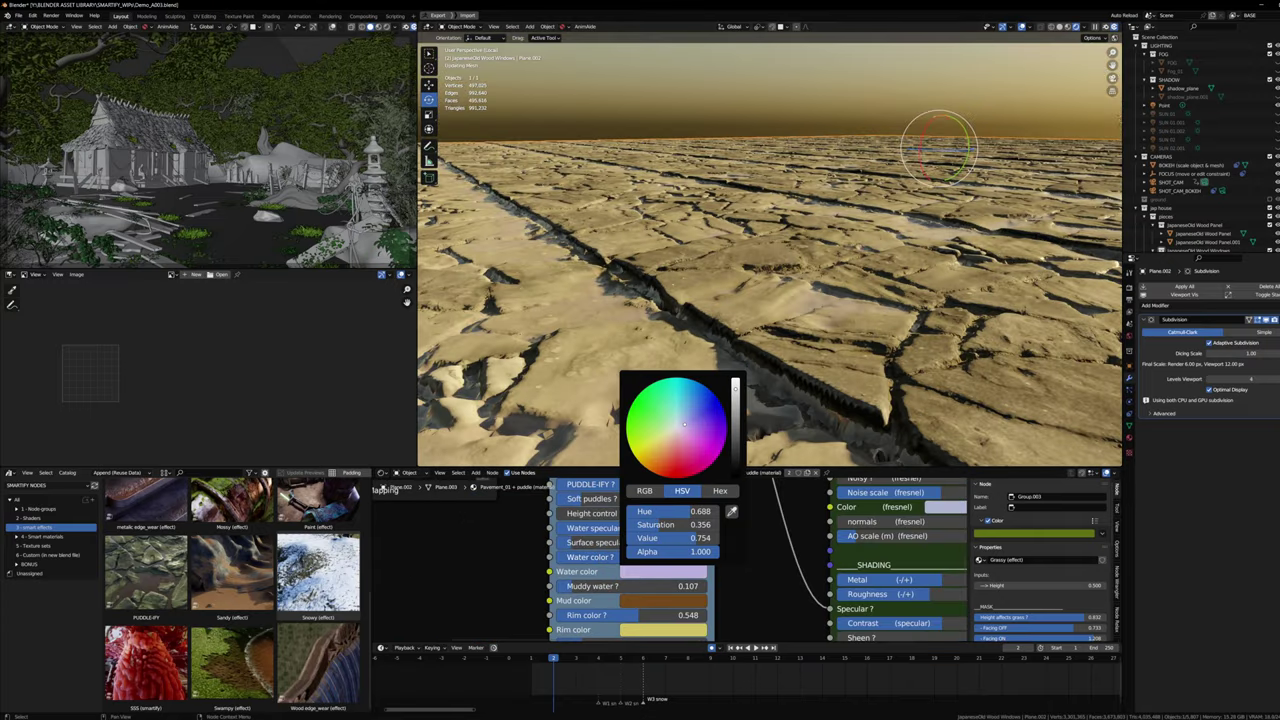
middle_drag(586, 574, 604, 560)
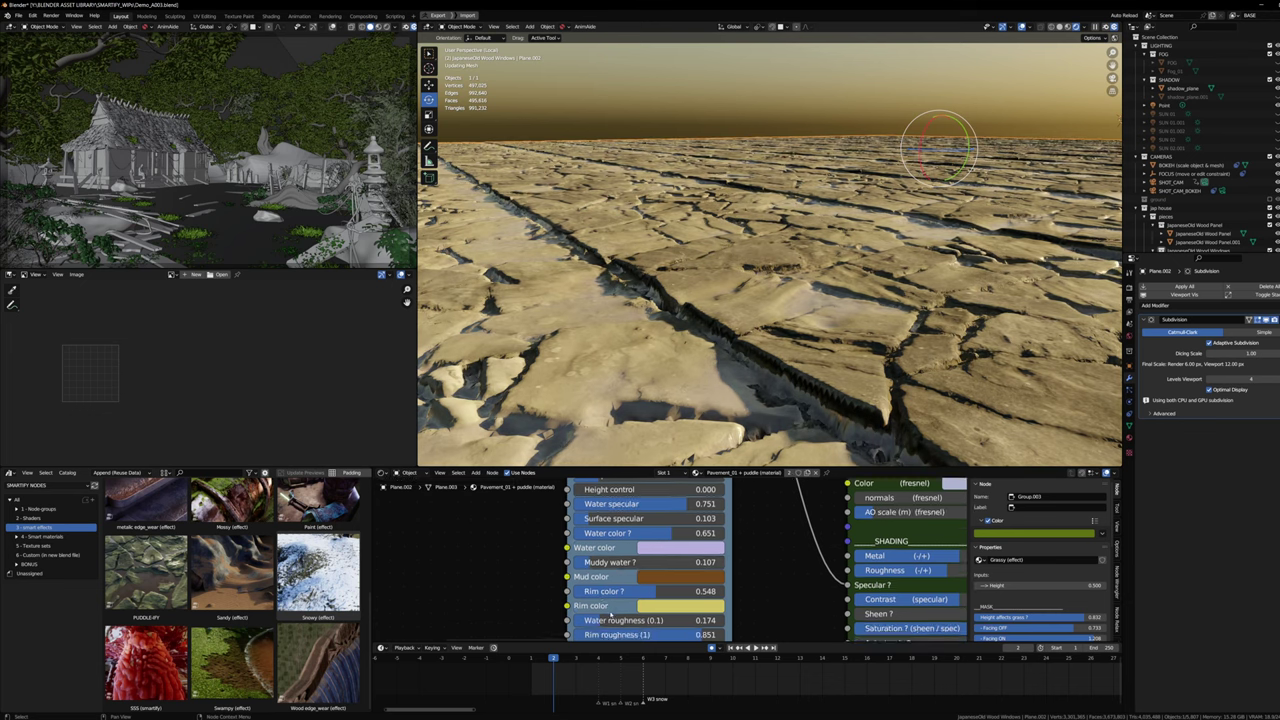
scroll(718, 528, down, 2)
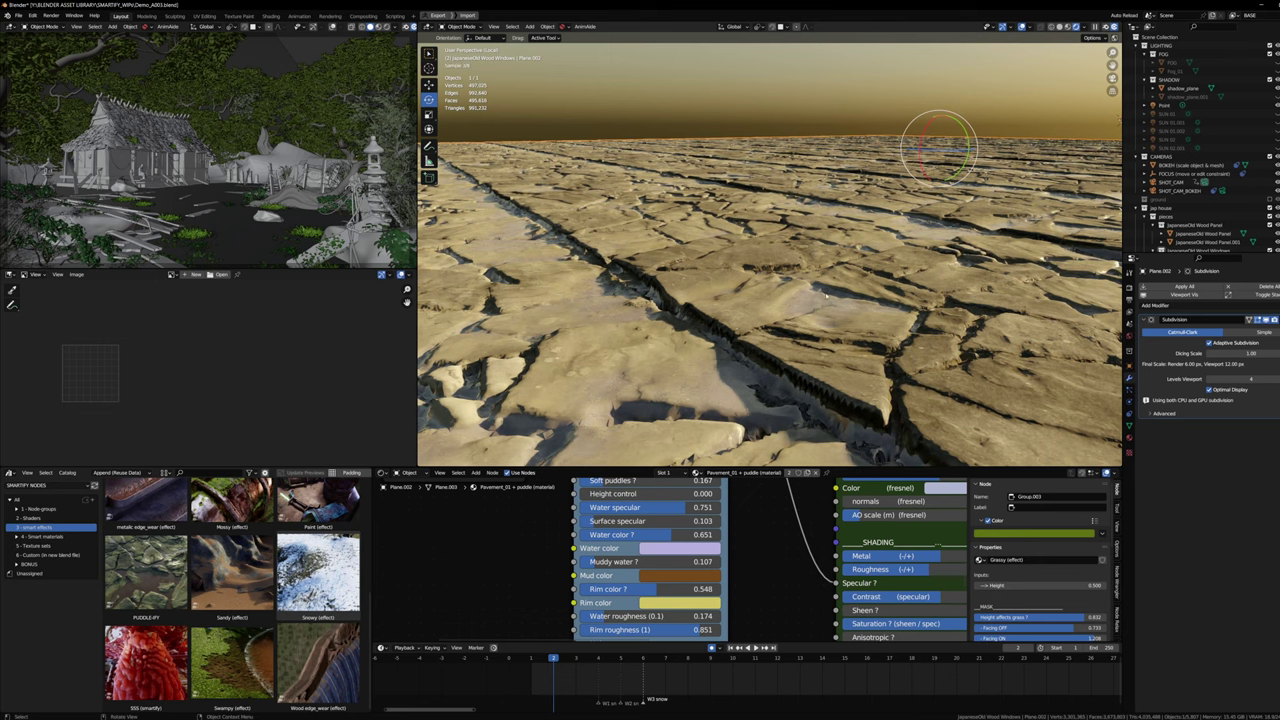
Step: Darken the Multiply color in the green shader node of the pavement material
middle_drag(841, 334, 862, 345)
scroll(860, 545, down, 4)
middle_drag(860, 545, 786, 617)
click(878, 512)
drag(916, 405, 916, 434)
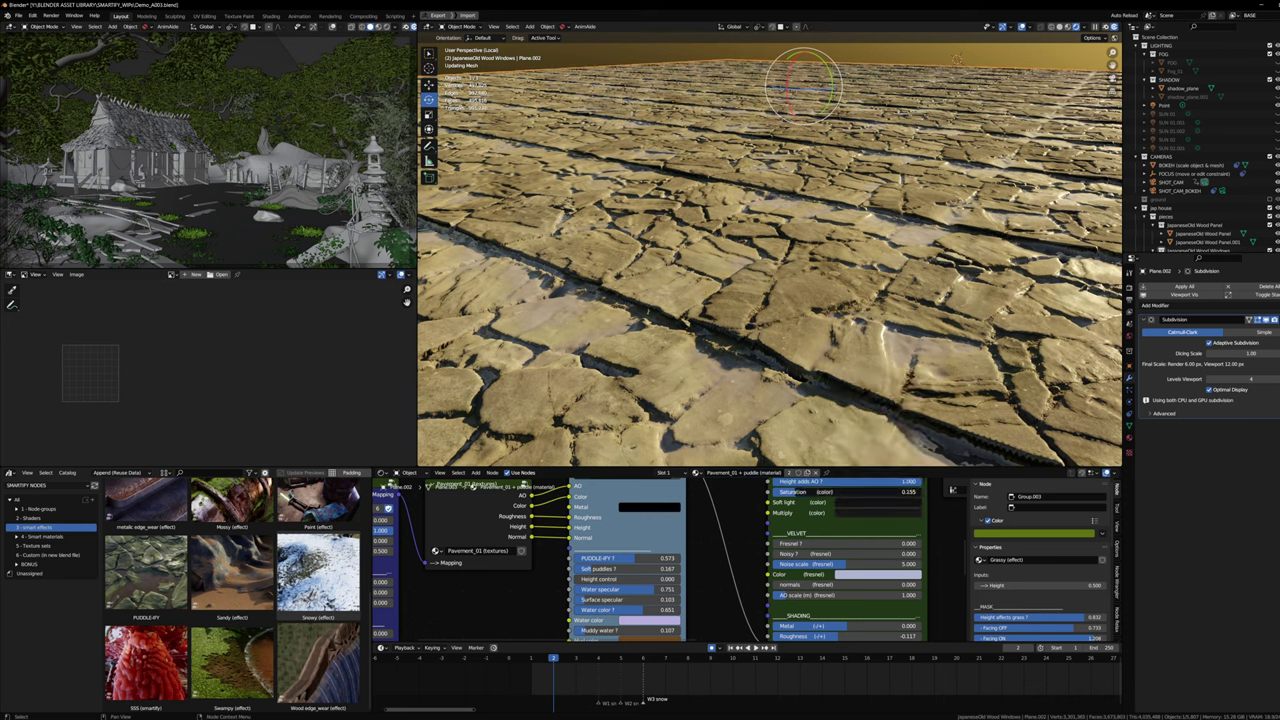
Step: Set the Surface specular of the PUDDLE-IFY node to 0.039
scroll(575, 590, up, 2)
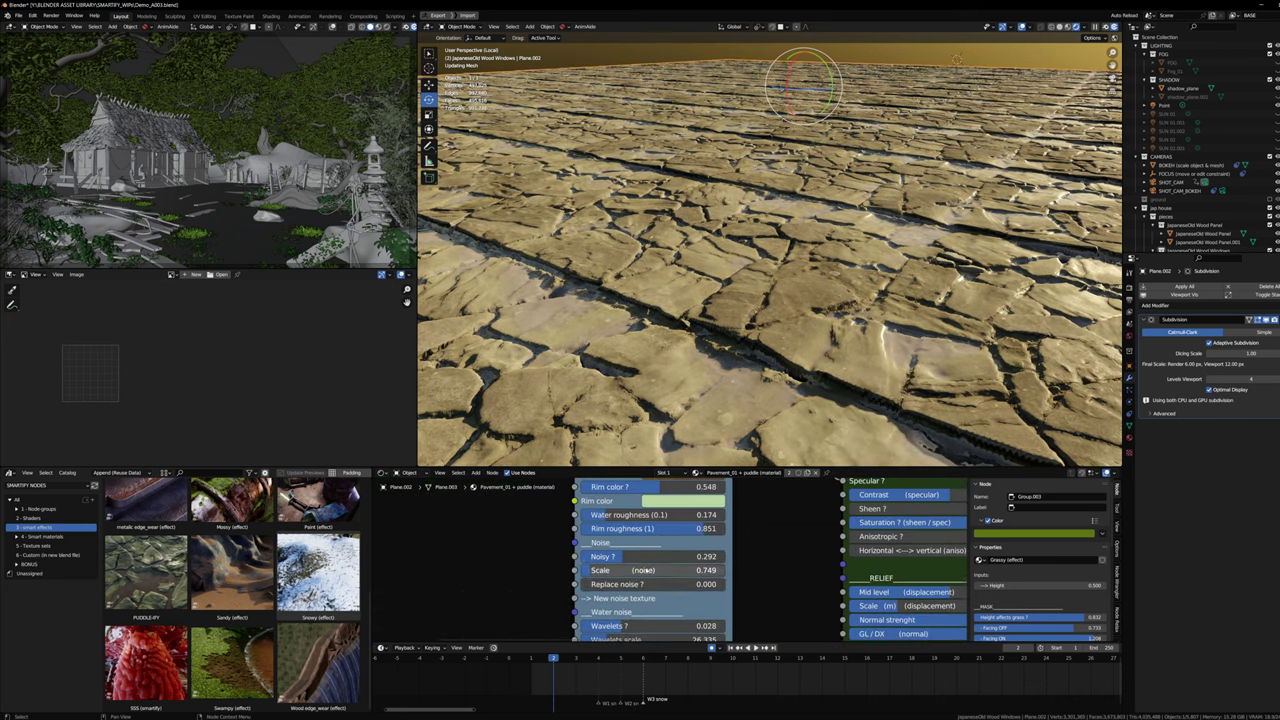
shift+scroll(634, 577, down, 2)
middle_drag(634, 577, 626, 638)
drag(634, 577, 625, 577)
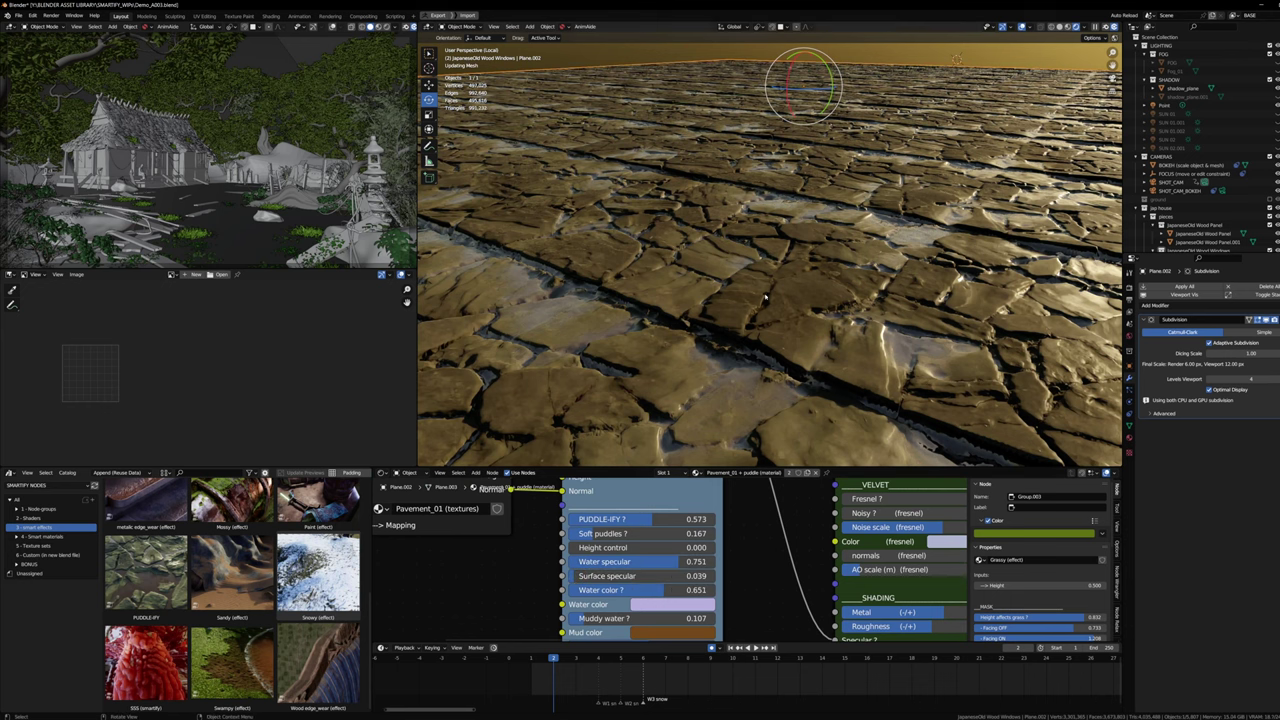
Step: Test a stronger puddle effect on the pavement, and set the PUDDLE-IFY amount to 0.6
middle_drag(747, 308, 761, 311)
drag(657, 520, 676, 520)
click(685, 519)
text(.6)
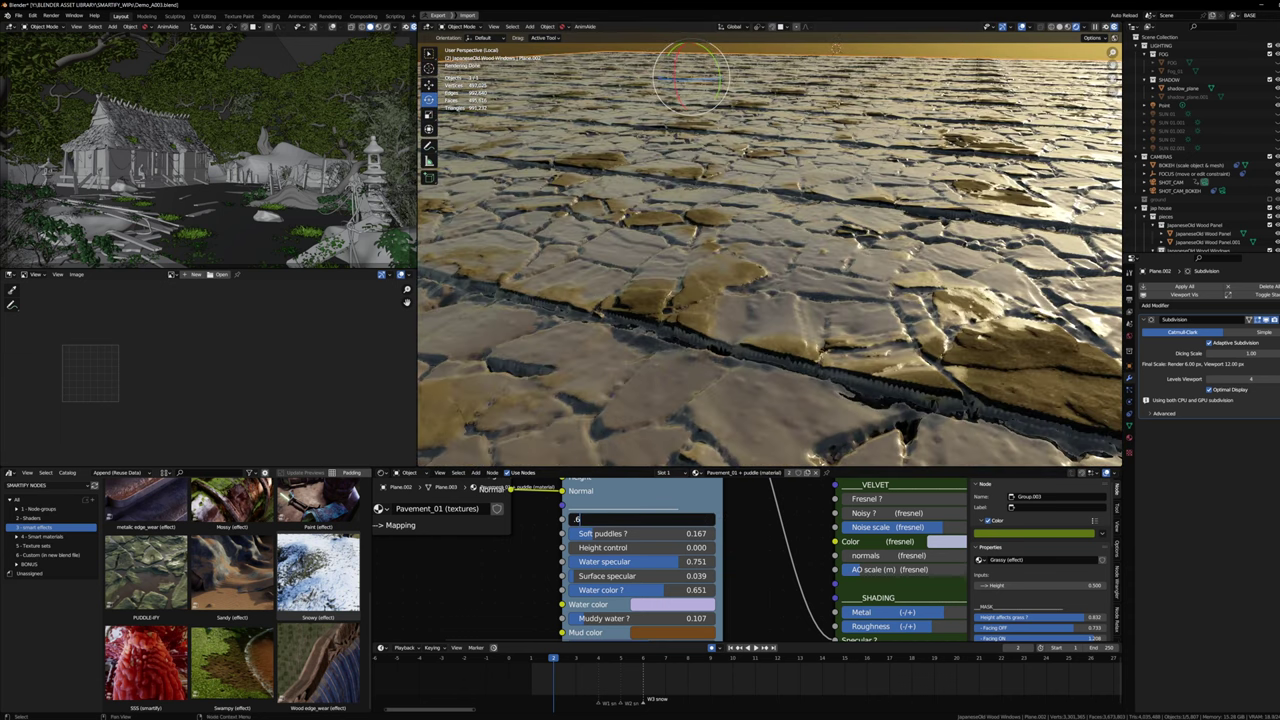
key(Return)
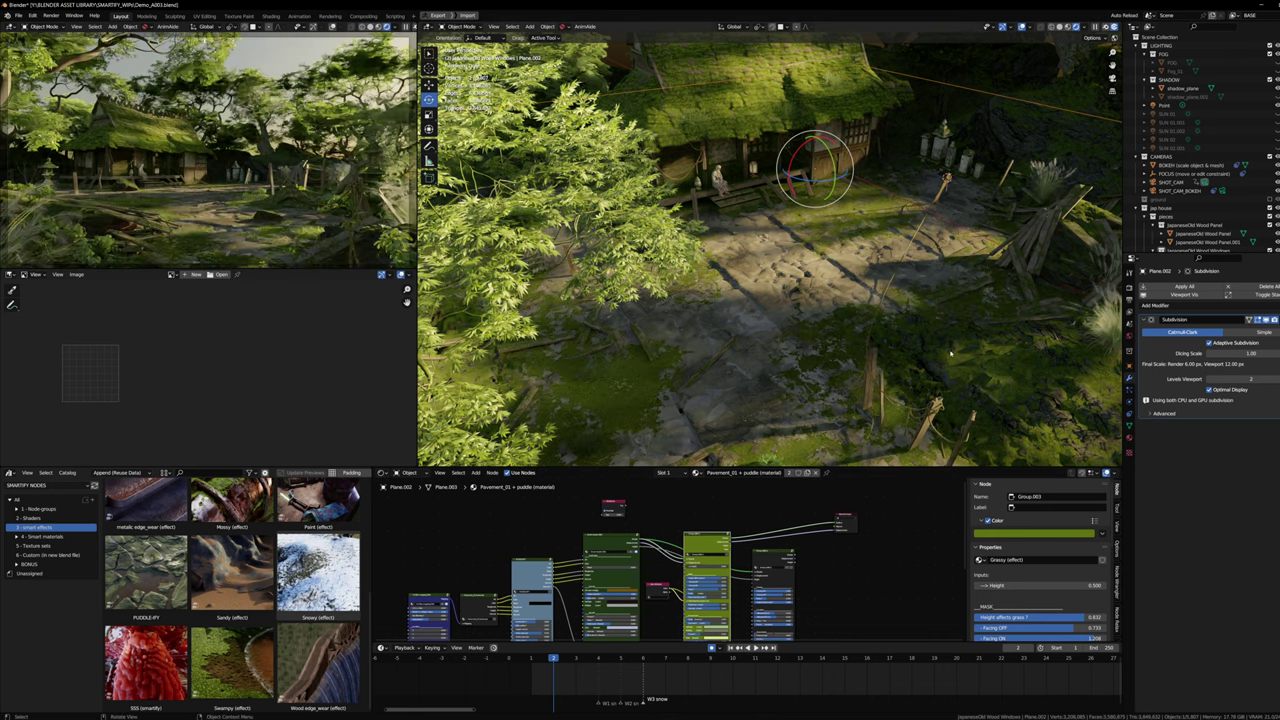
Step: Isolate the mossy rock terrain in local view, inspect its Rock_01 + moss material, and return to the full scene
click(951, 353)
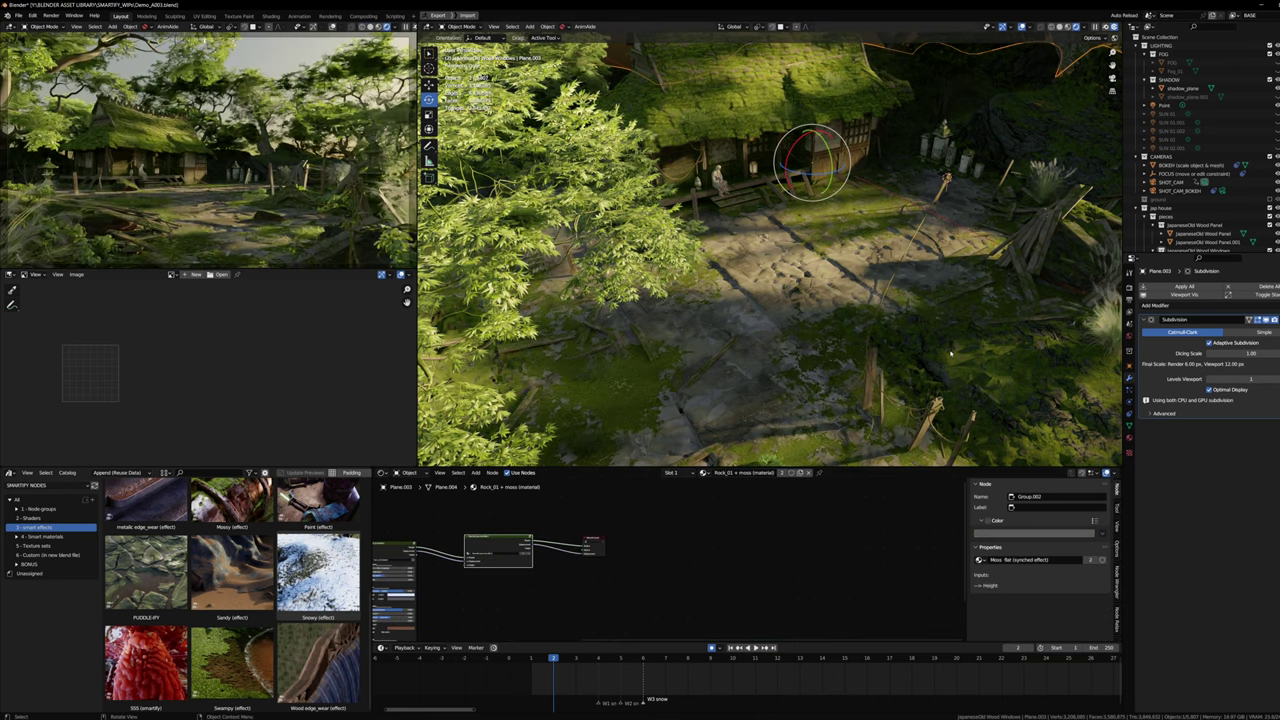
key(KP_Divide)
scroll(951, 353, up, 3)
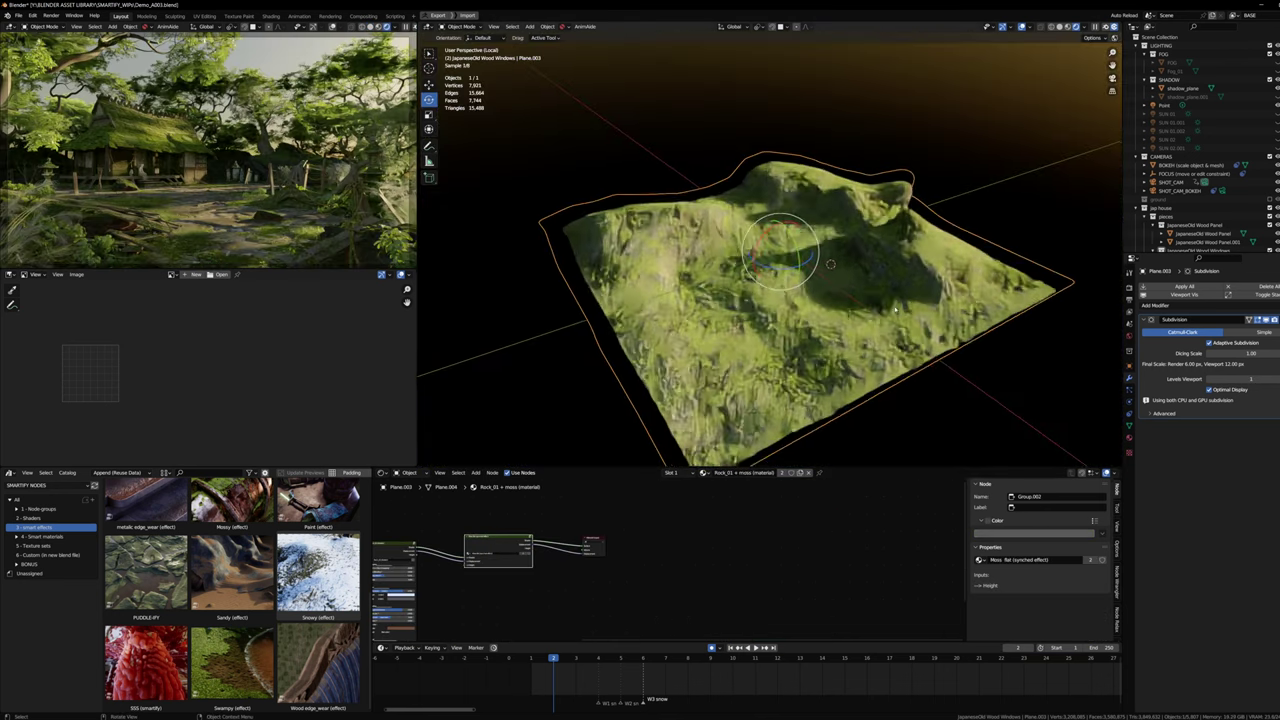
middle_drag(951, 353, 897, 307)
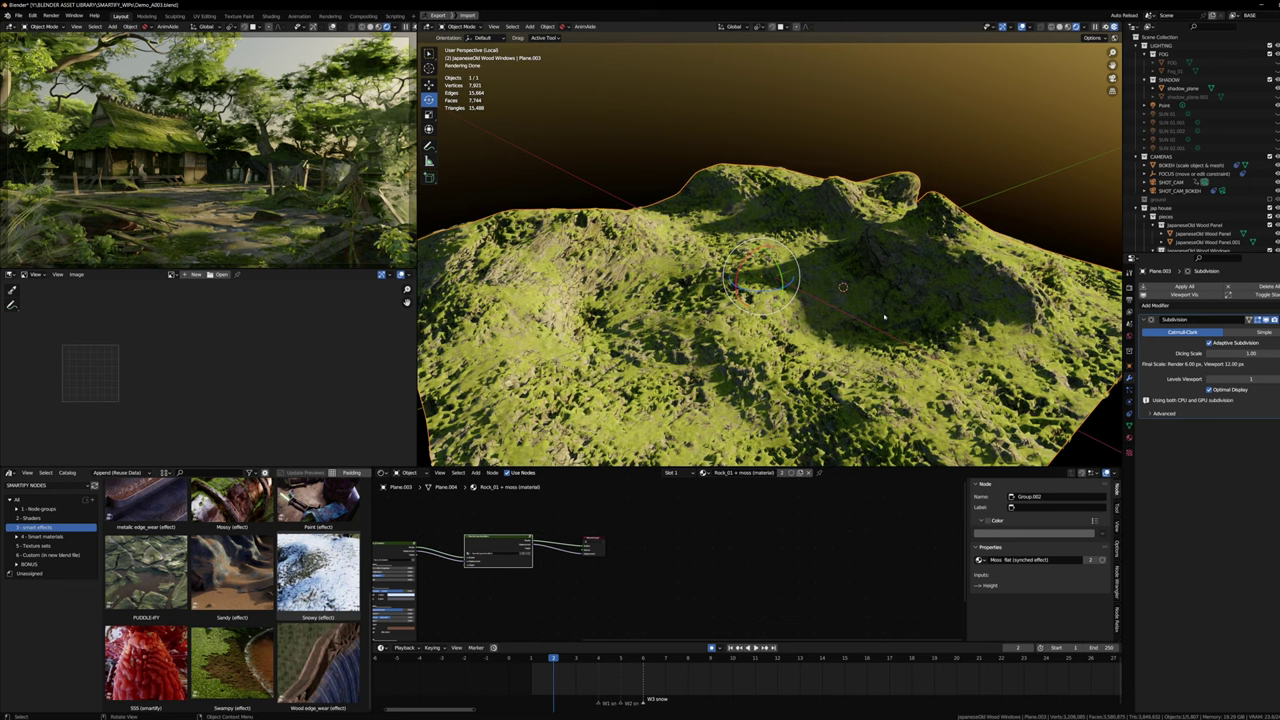
key(KP_Divide)
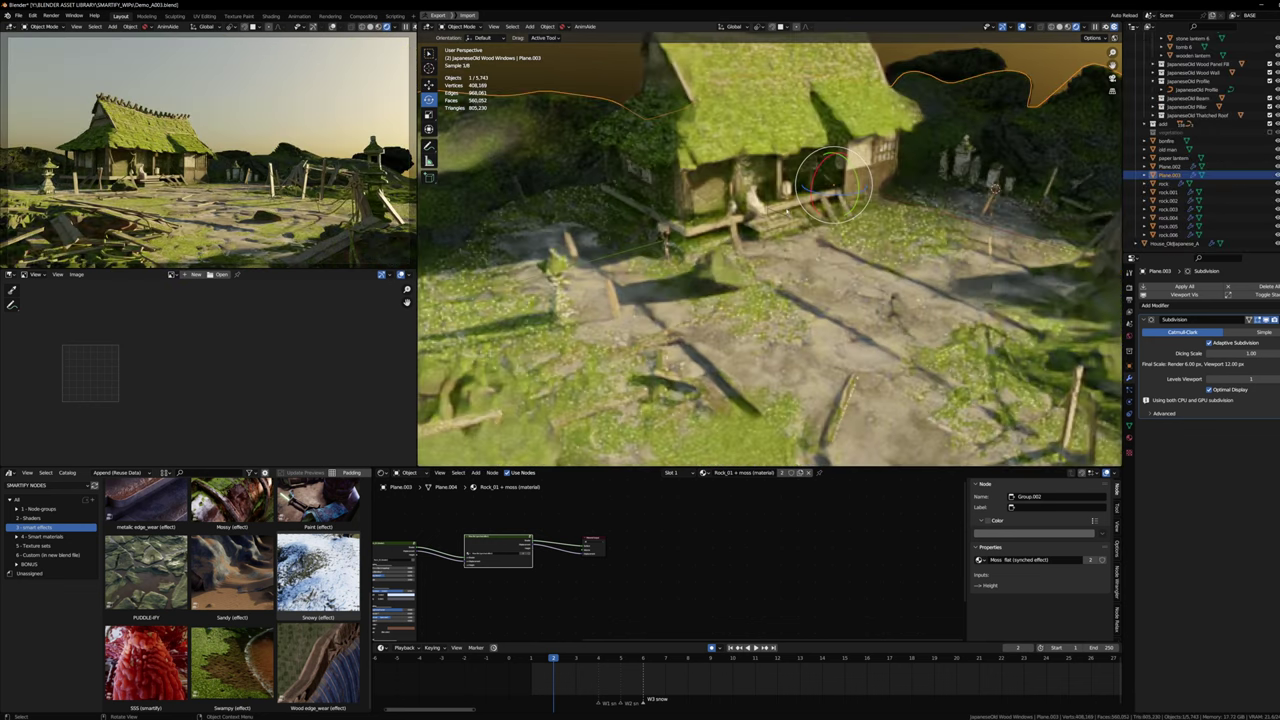
Step: Select the thatched Japanese house and enter Edit Mode on its auto-building mesh
click(703, 222)
middle_drag(703, 222, 833, 216)
key(Tab)
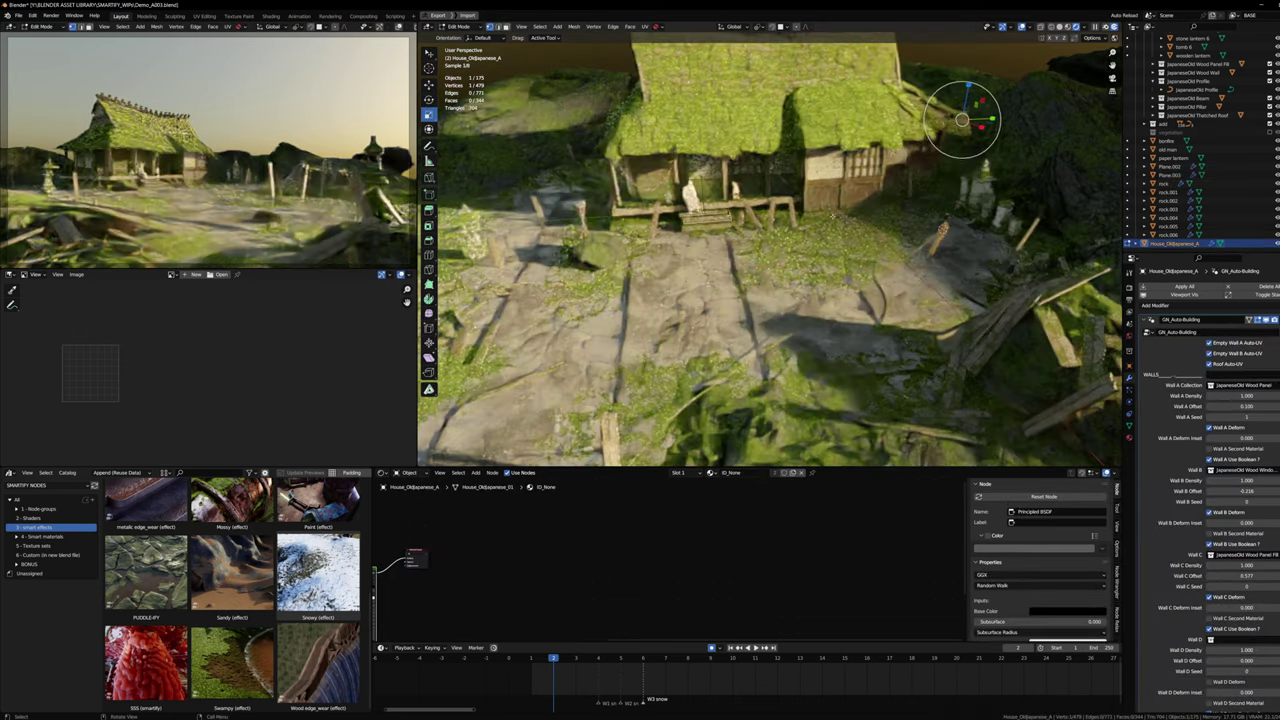
shift+middle_drag(720, 218, 655, 264)
scroll(655, 264, up, 1)
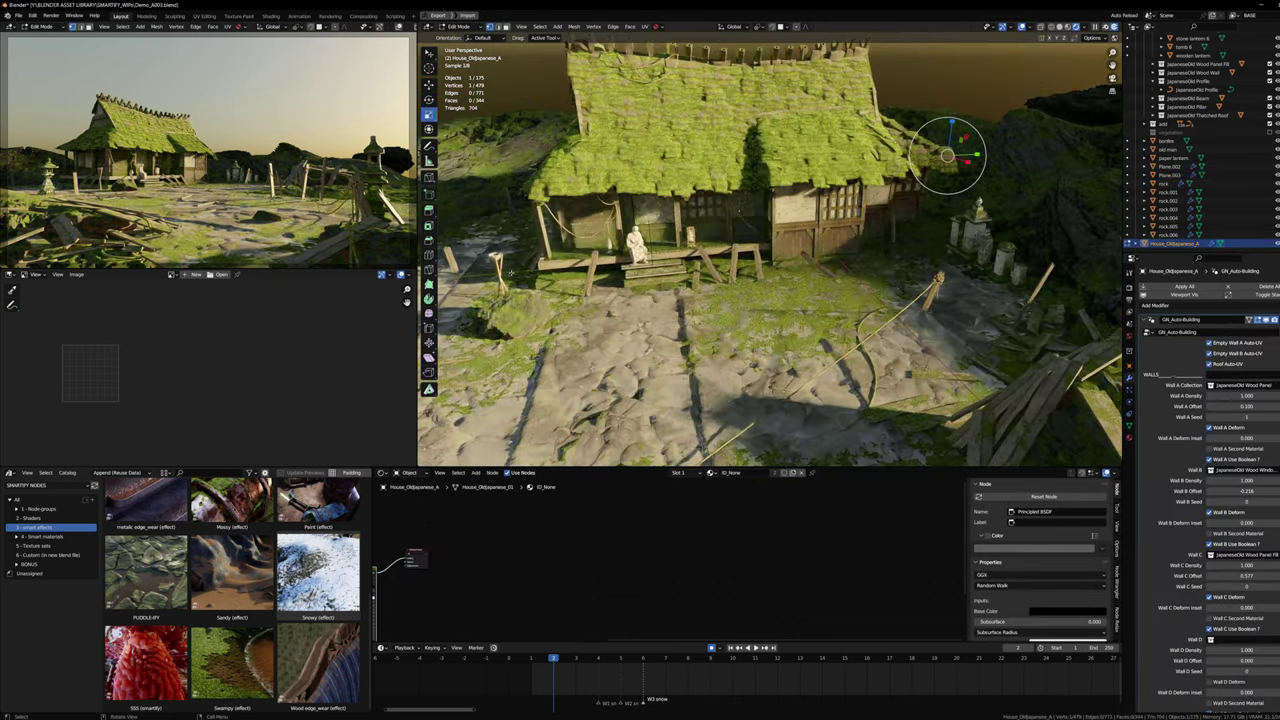
Step: Select four wall faces of the house's side room in face mode and move them outward along the X axis
key(3)
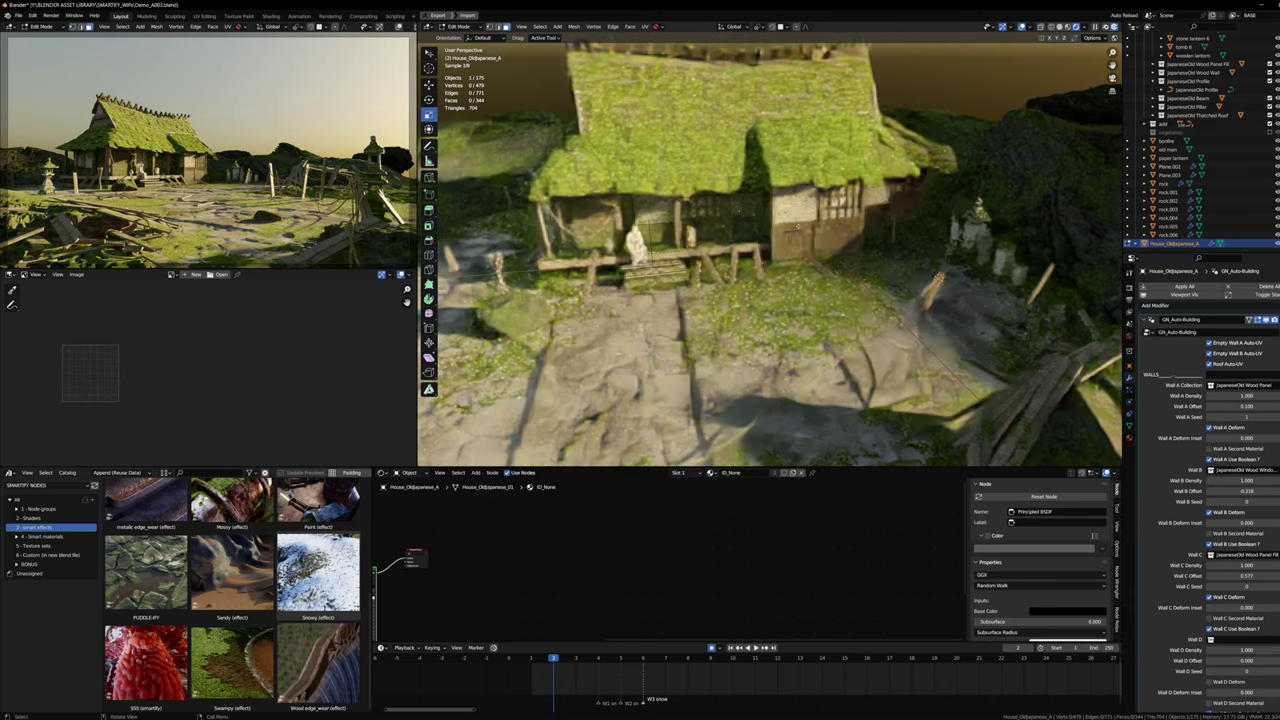
click(795, 241)
shift+click(815, 267)
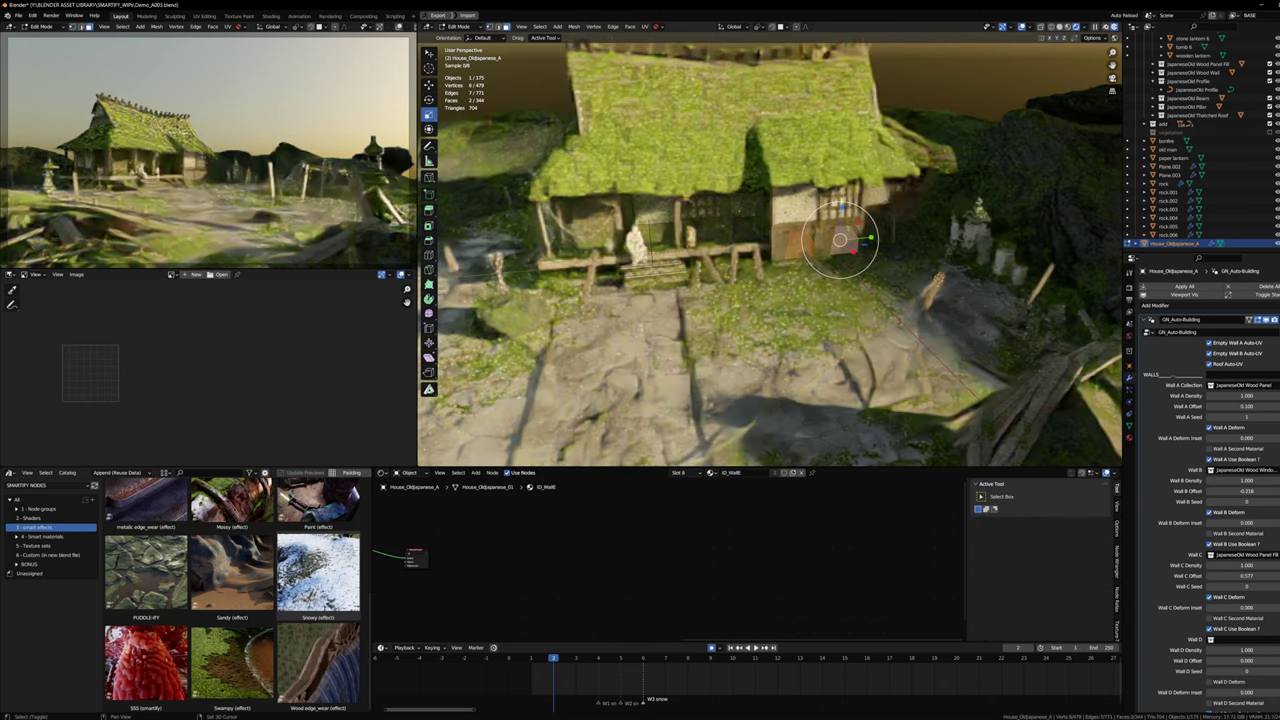
shift+click(838, 203)
shift+click(860, 206)
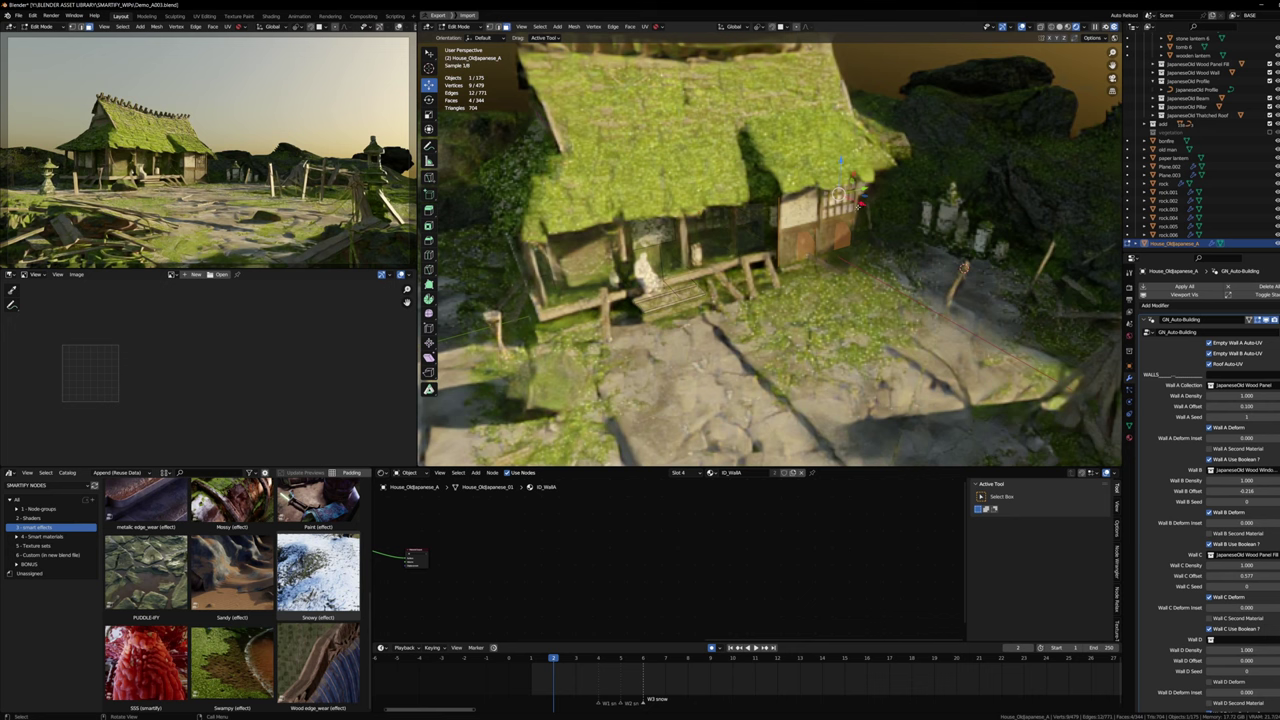
key(g)
key(x)
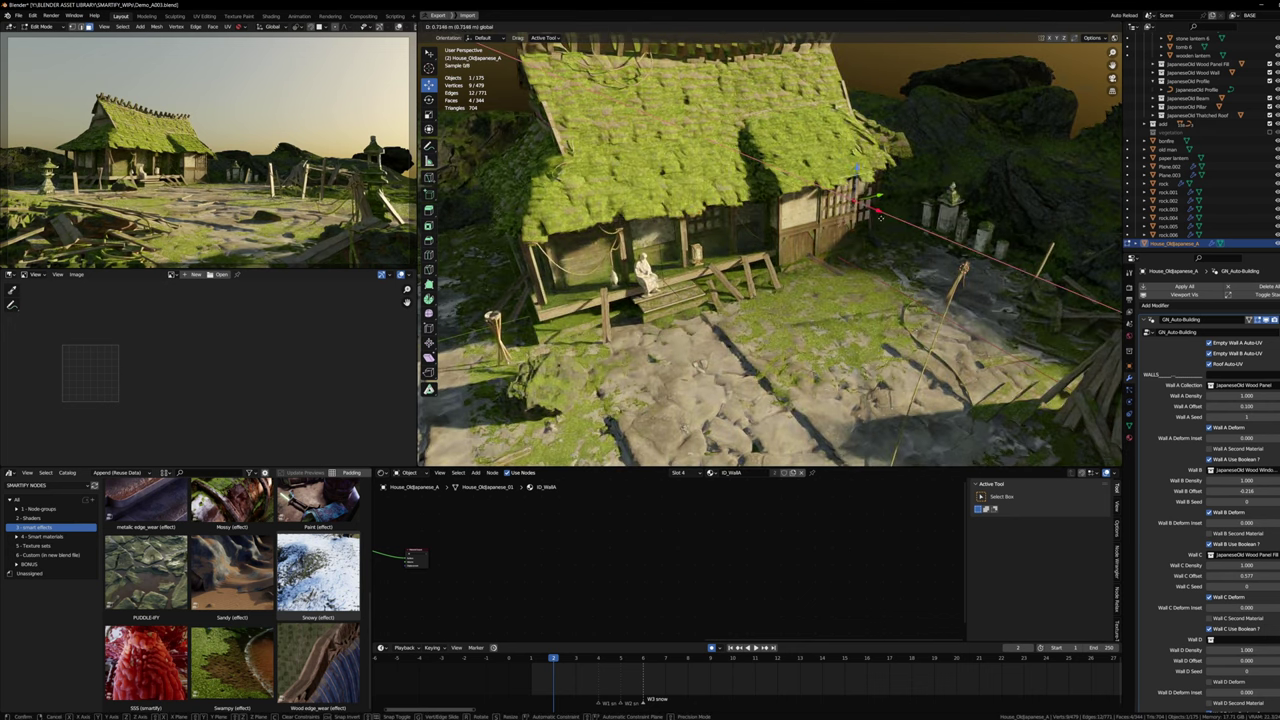
drag(891, 224, 893, 225)
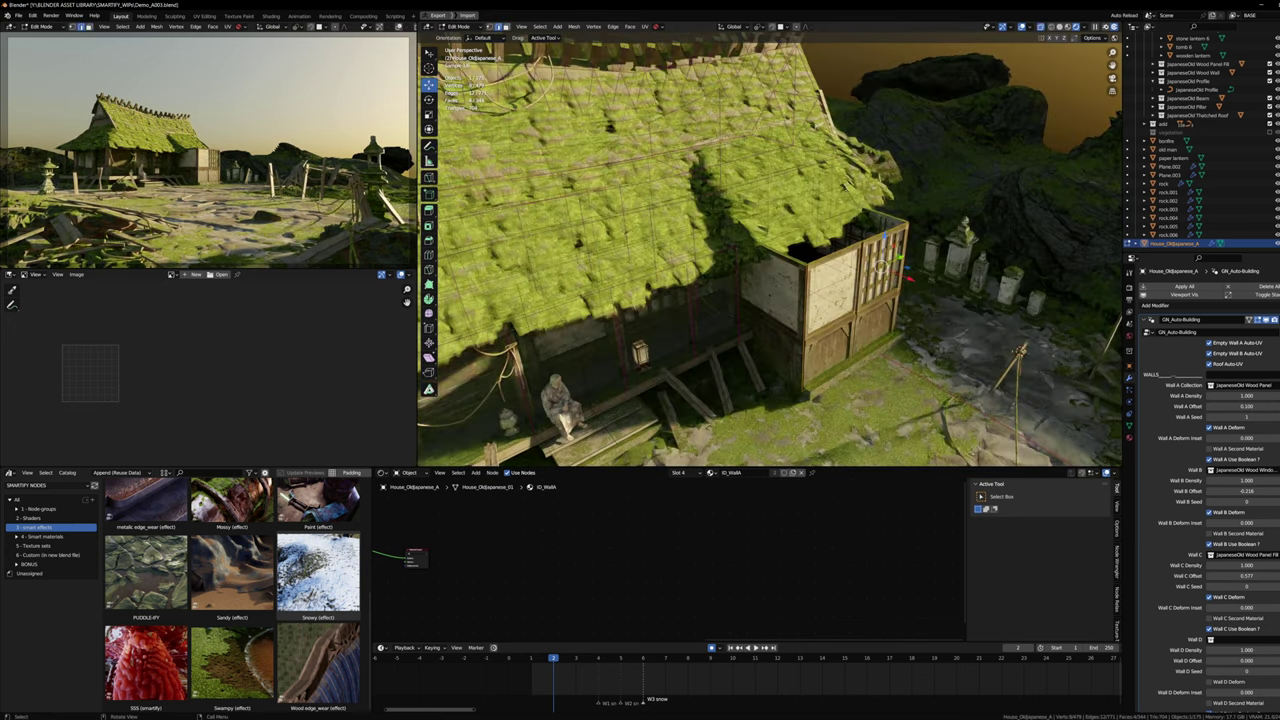
Step: Extend the thatched roof over the enlarged side room, return to Object Mode and clear the selection
click(1030, 27)
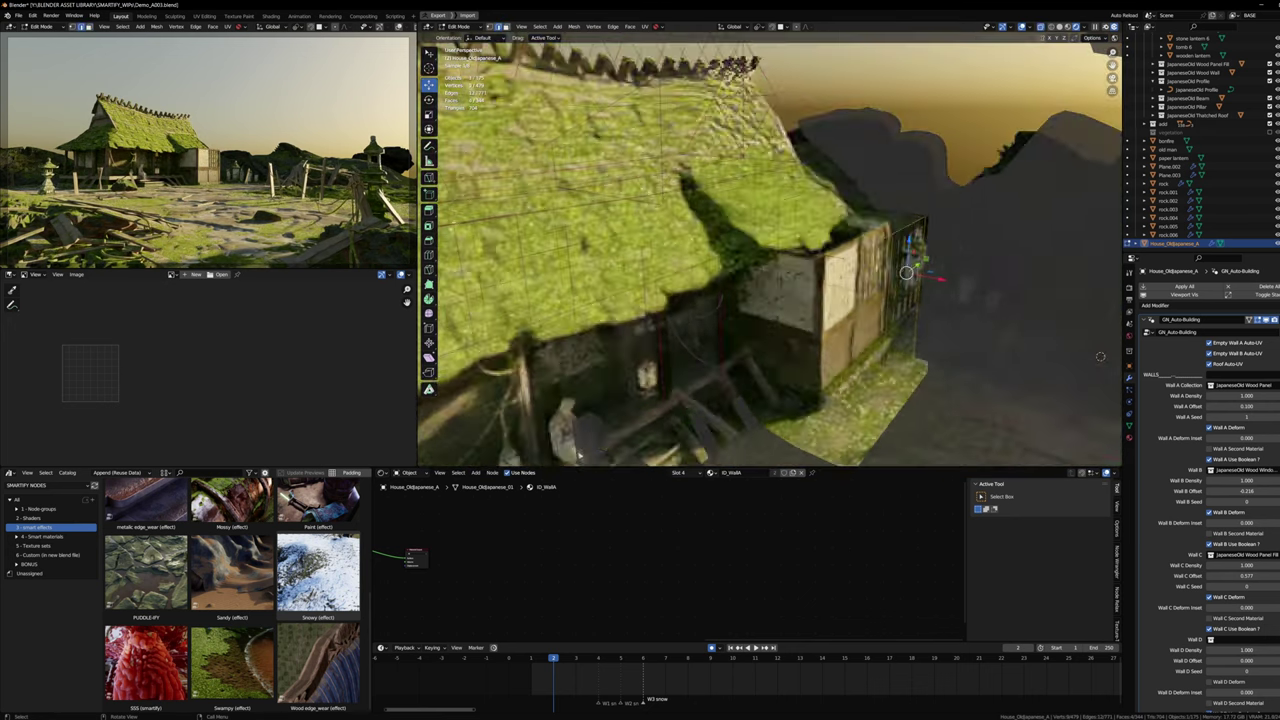
click(1266, 320)
click(796, 27)
click(806, 27)
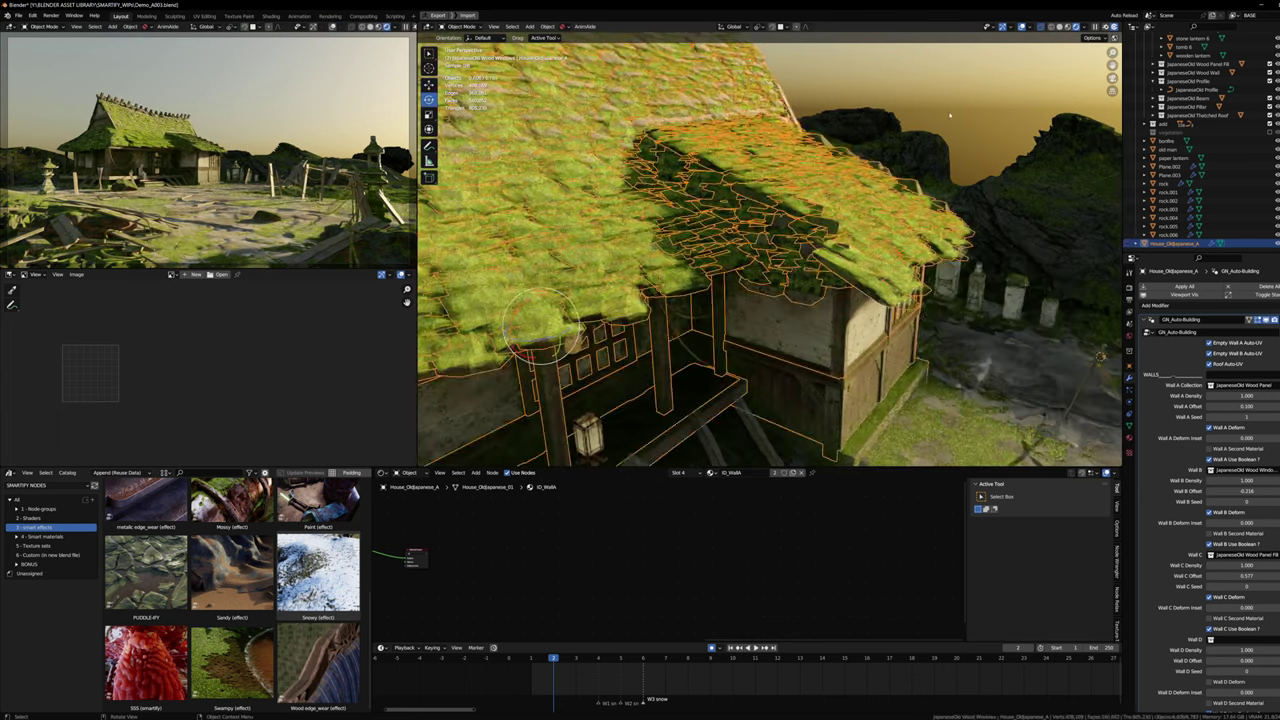
click(949, 116)
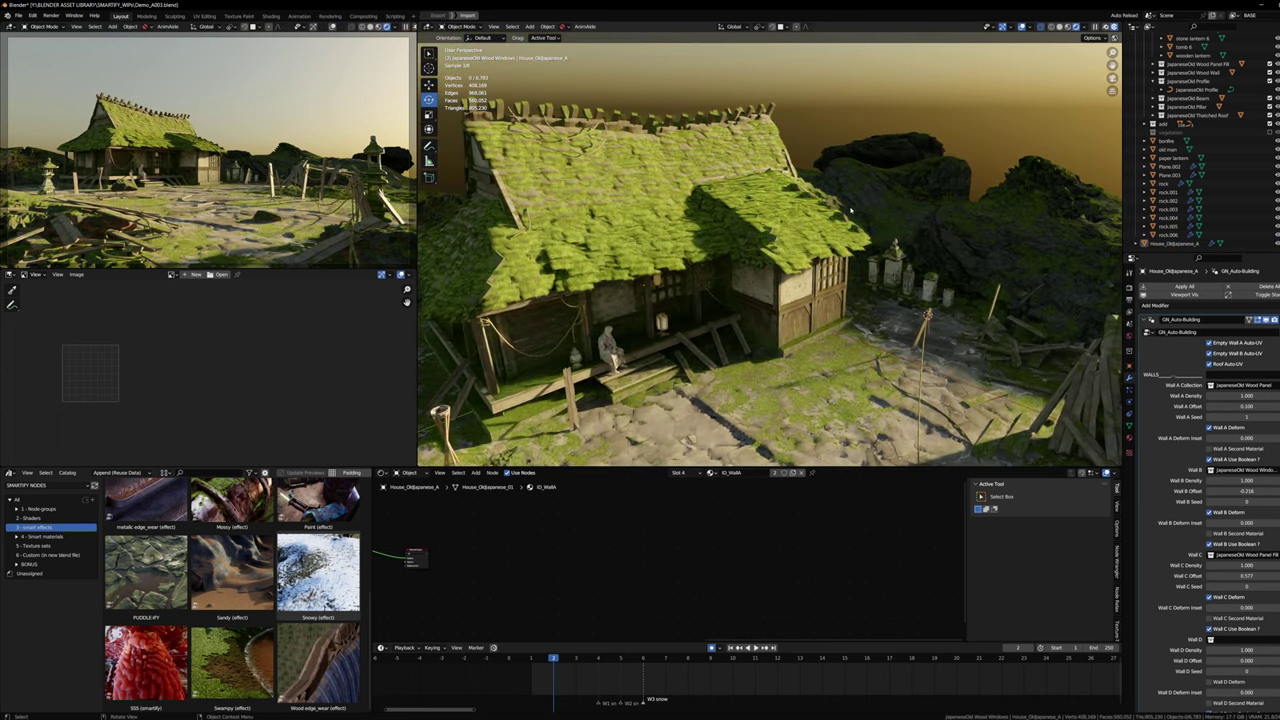
Step: Review the enlarged house, select a plank at the edge of the wood debris, and show the Physics Dropper rigid body options
scroll(601, 125, up, 3)
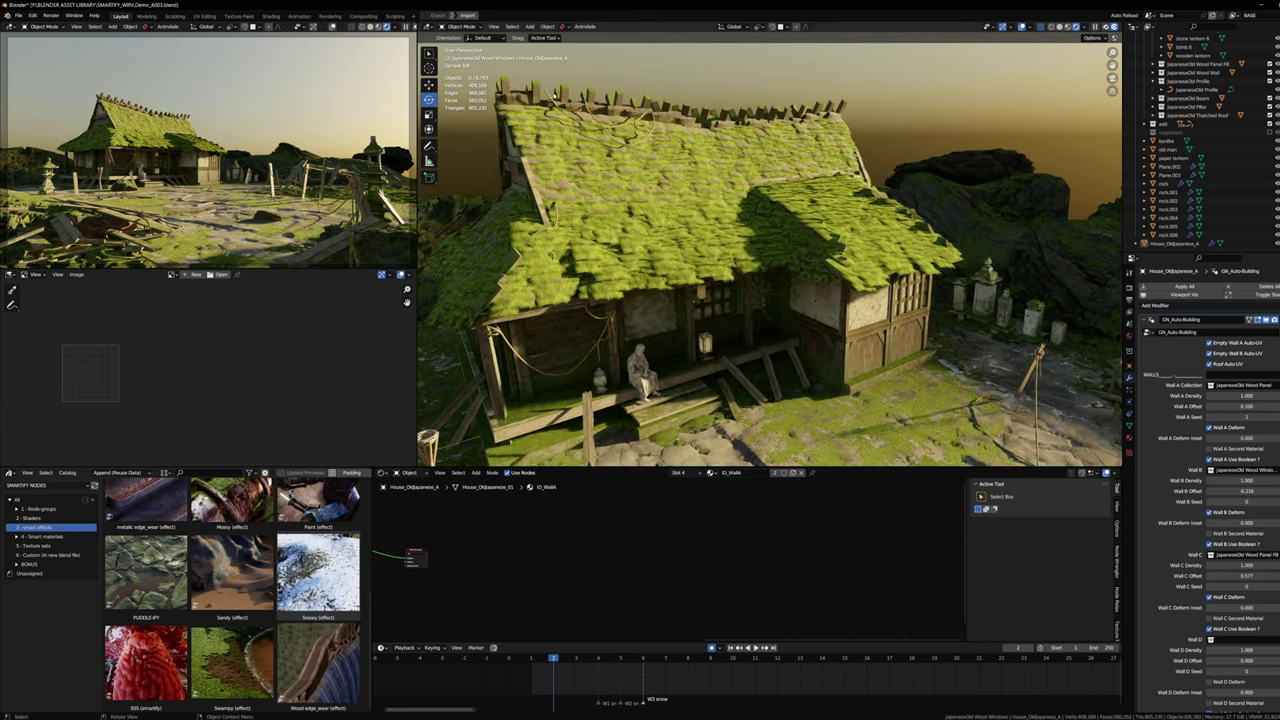
middle_drag(750, 154, 741, 175)
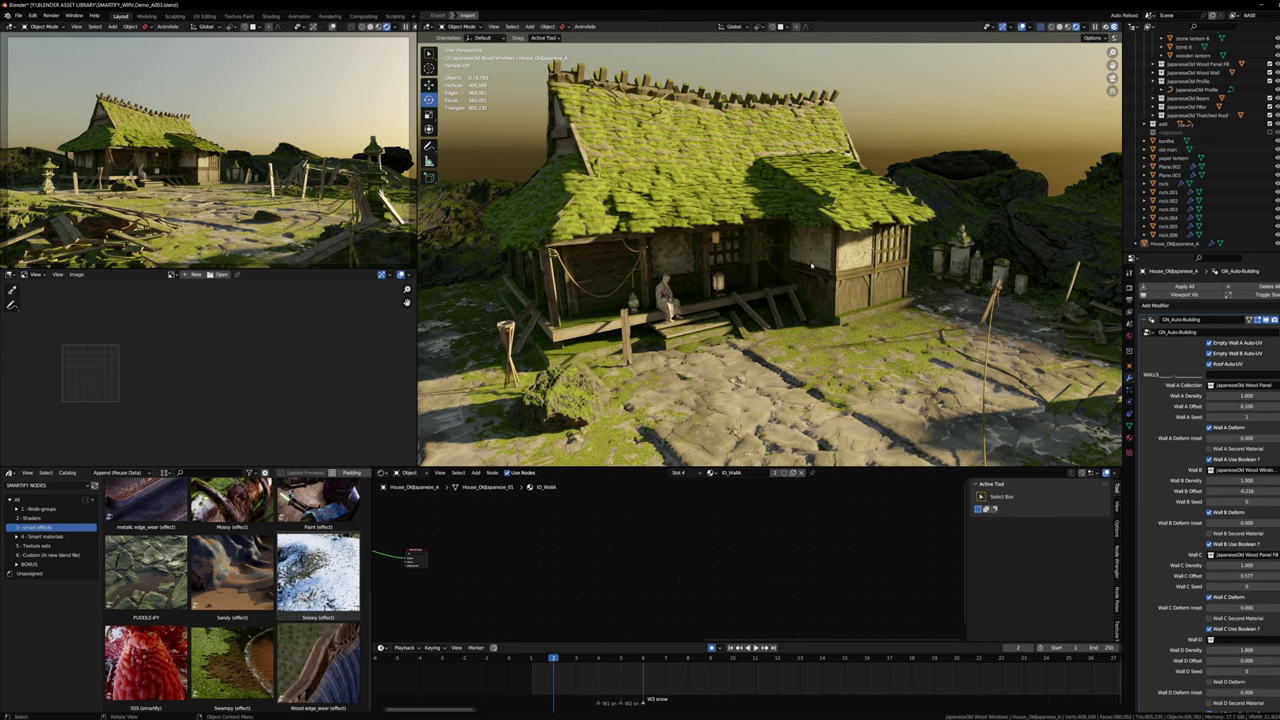
middle_drag(811, 266, 968, 306)
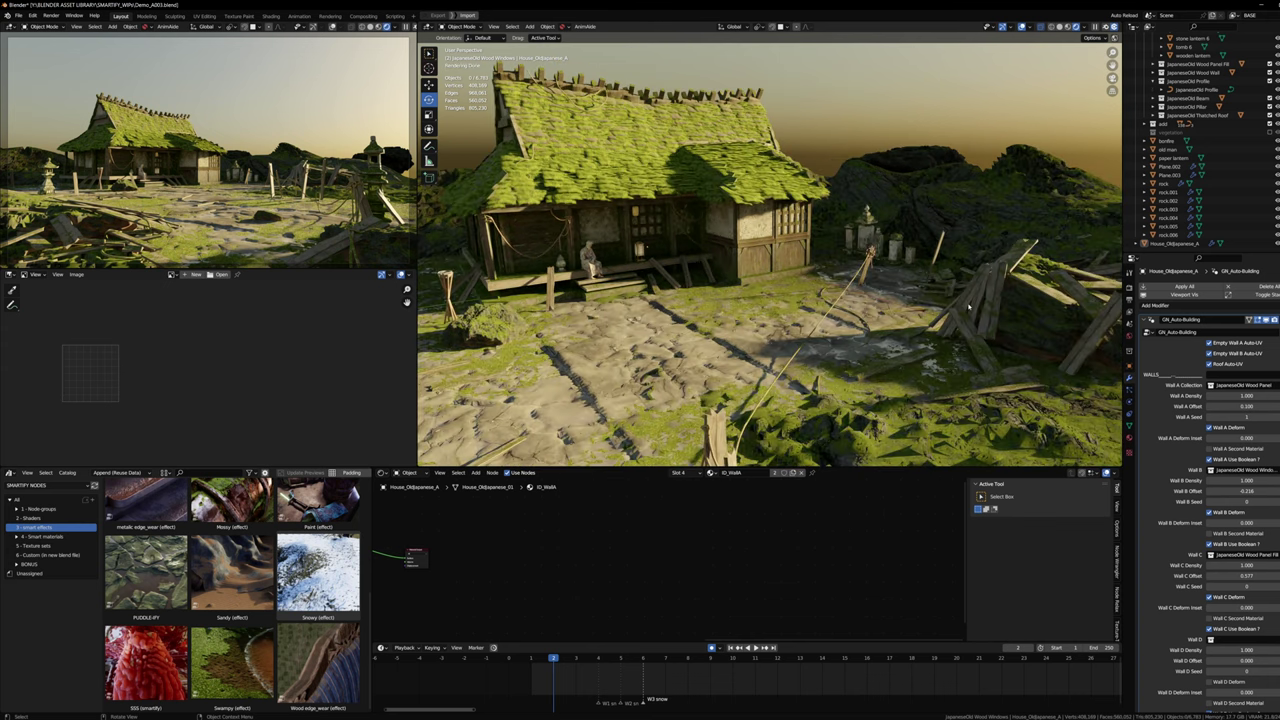
click(968, 306)
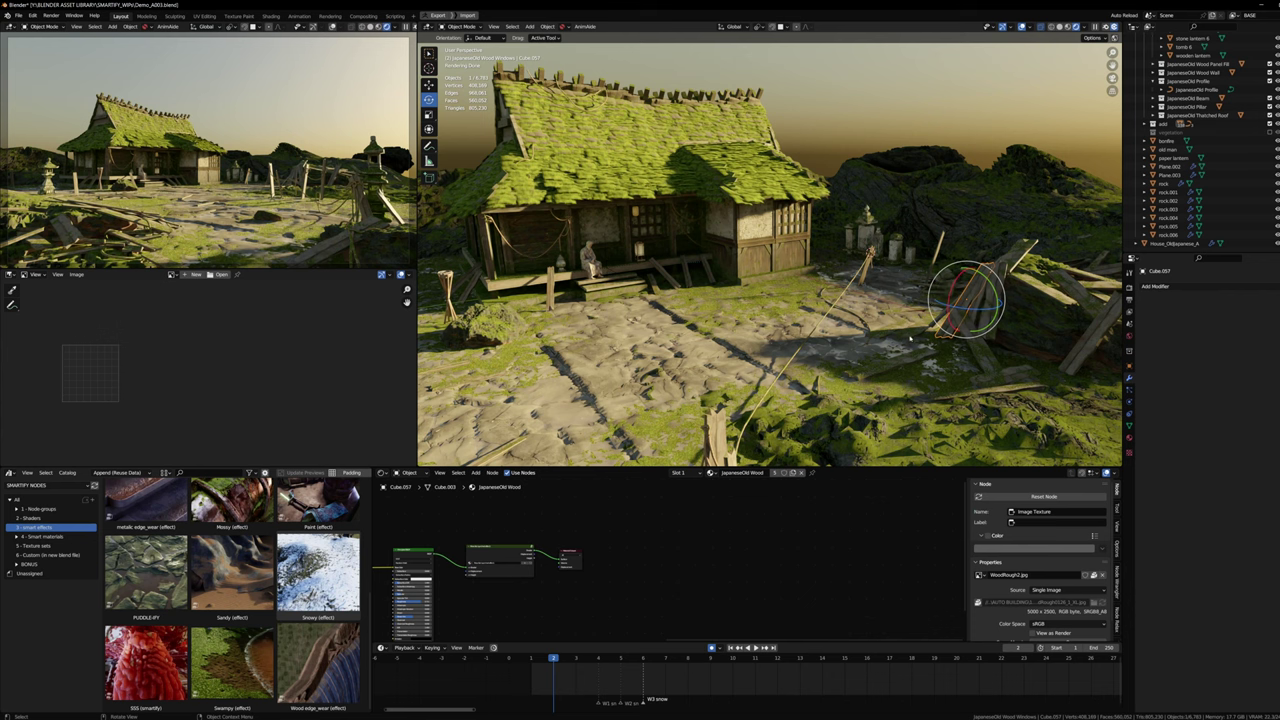
key(n)
middle_drag(942, 353, 868, 214)
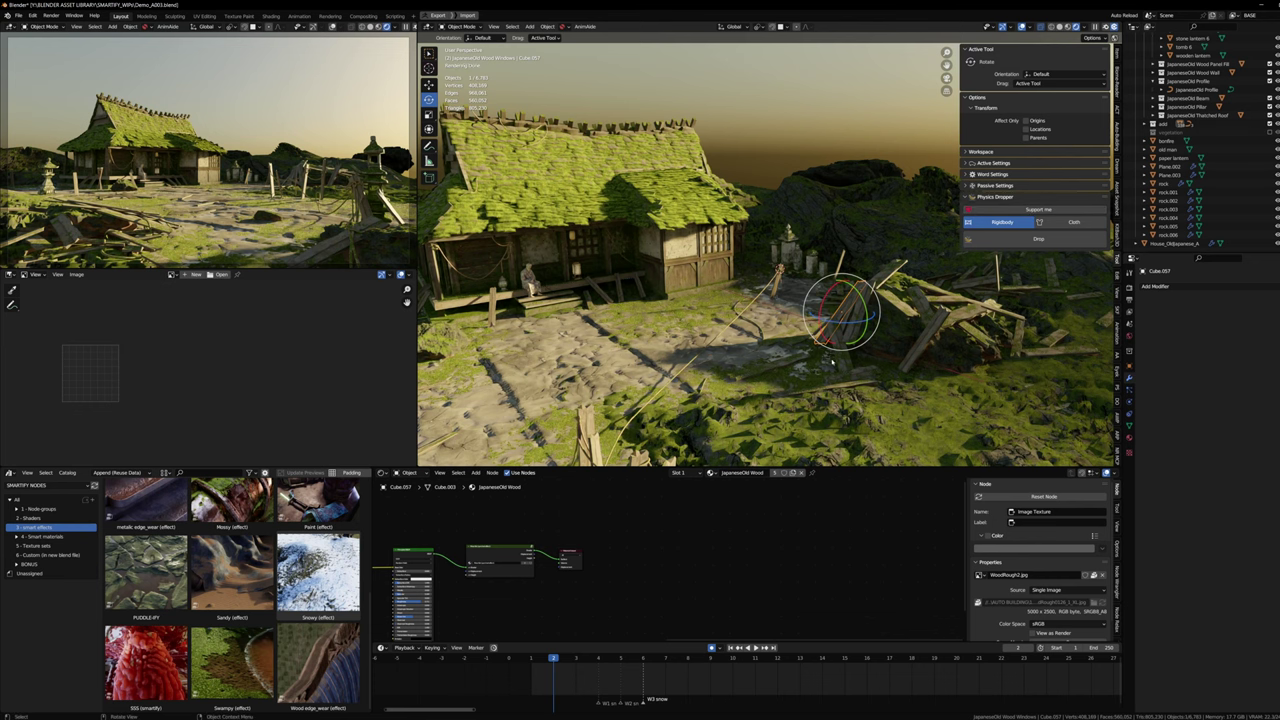
middle_drag(907, 322, 860, 328)
scroll(842, 325, up, 2)
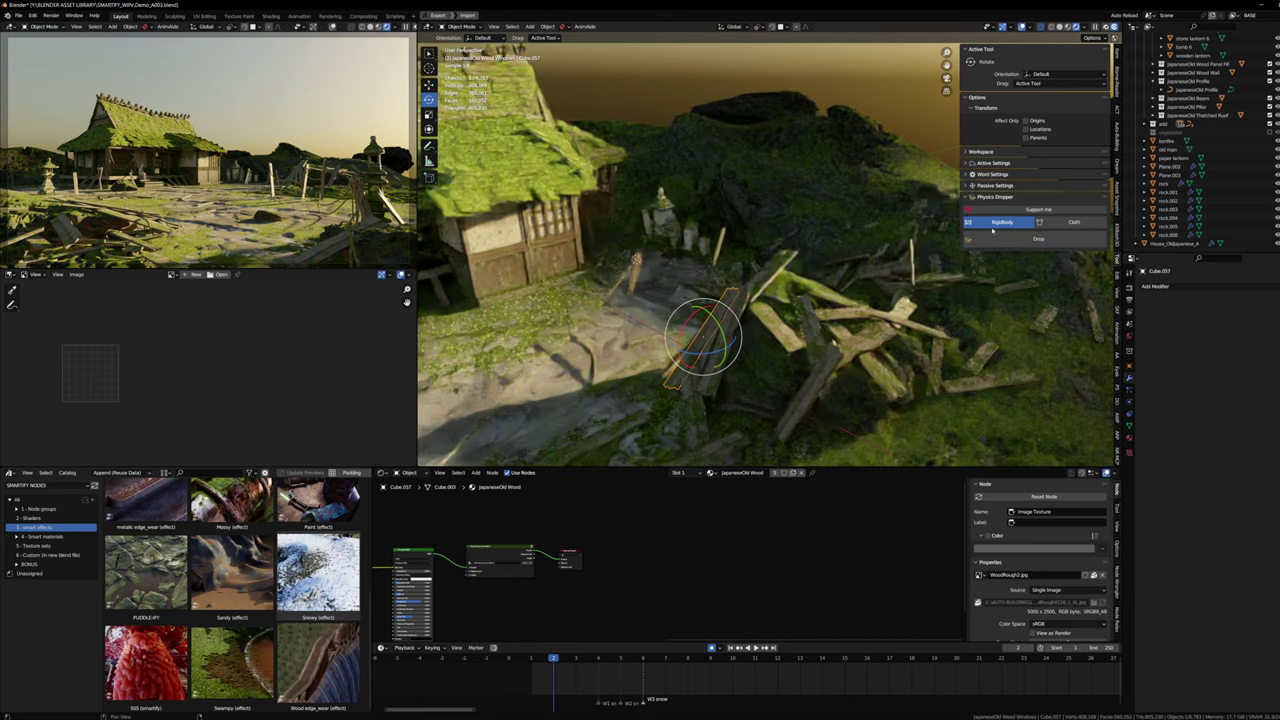
scroll(838, 324, up, 2)
scroll(826, 322, up, 2)
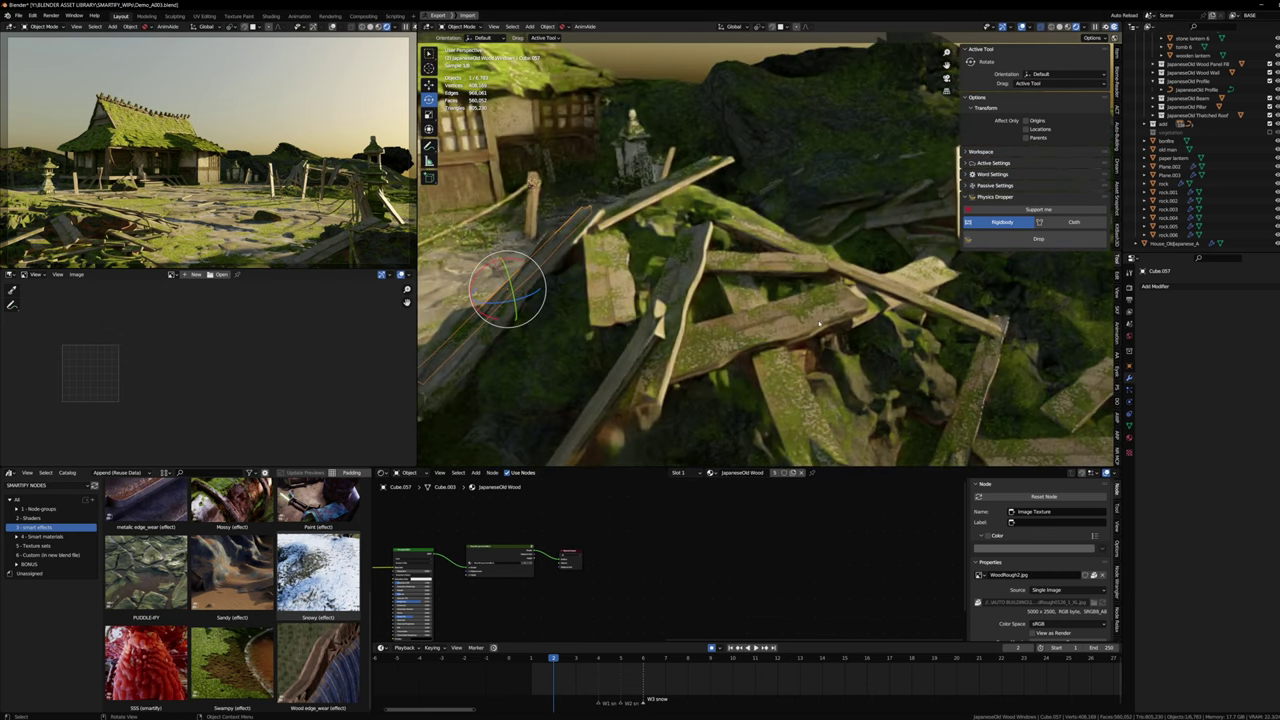
Step: Select a mossy plank in the debris pile and inspect the Mossy effect's height and facing controls inside its Moss flat (synched effect) group
click(816, 320)
scroll(666, 516, up, 5)
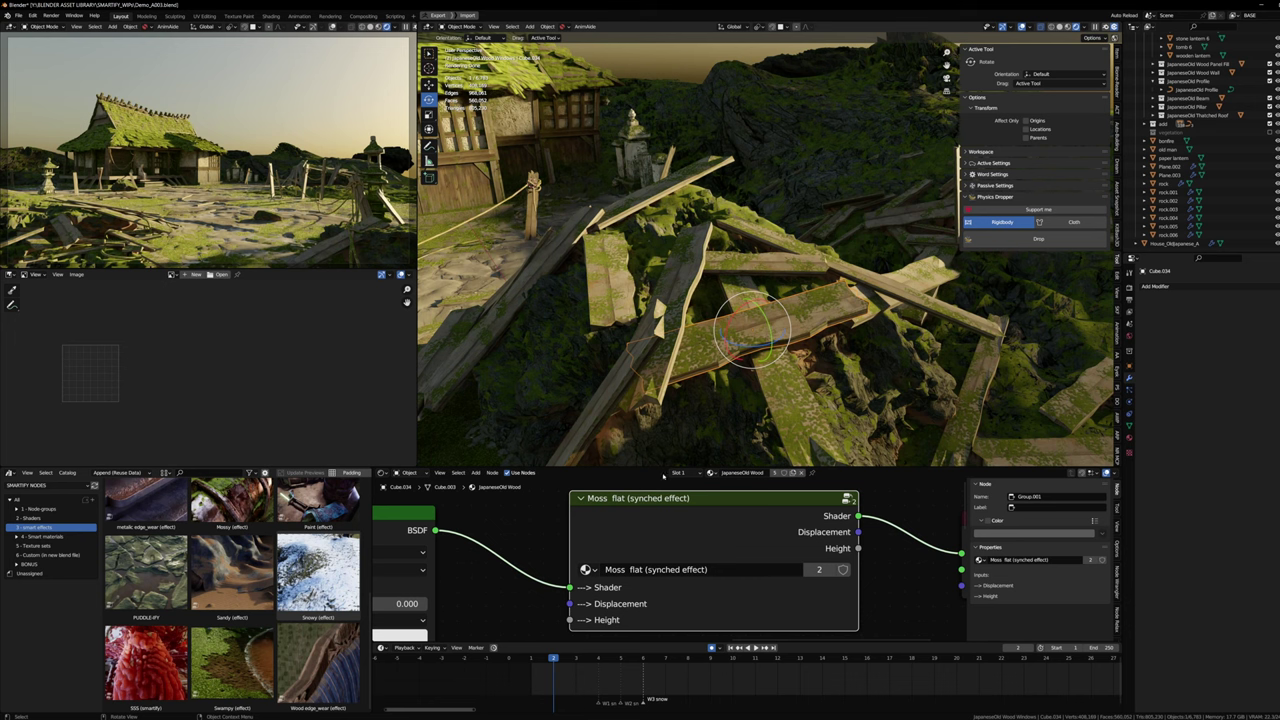
key(Tab)
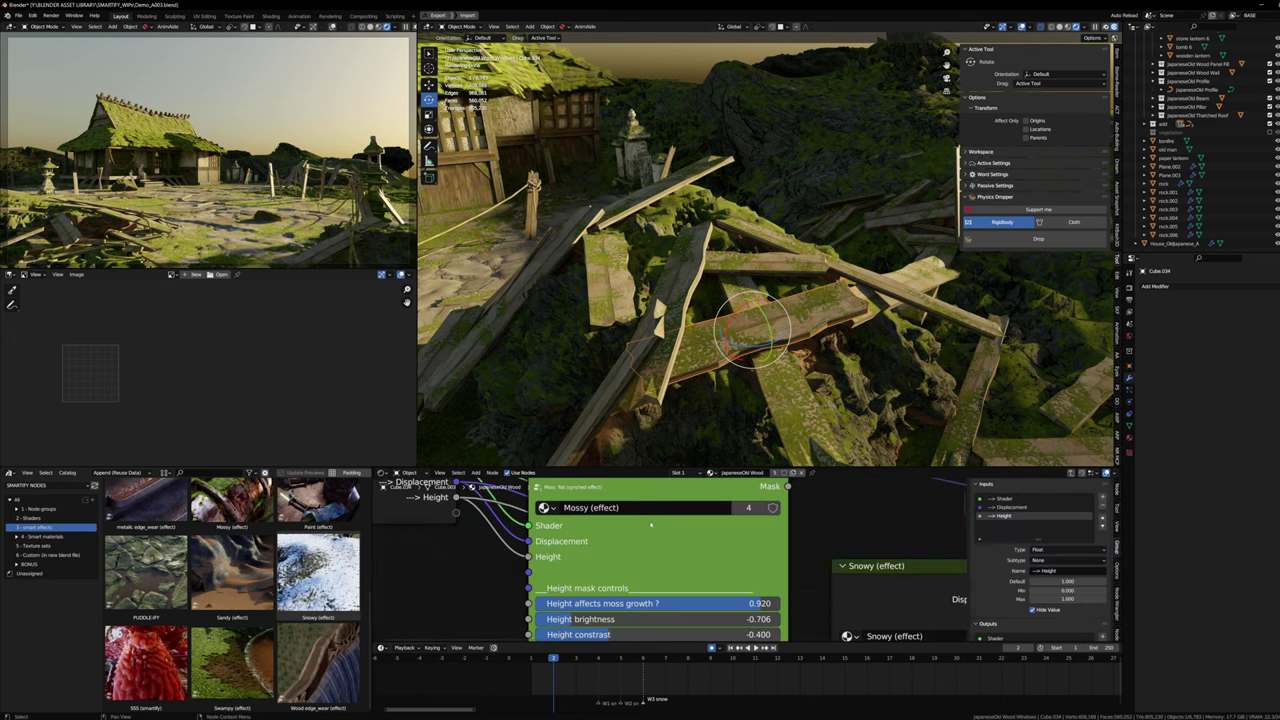
scroll(650, 532, down, 8)
scroll(660, 550, up, 7)
scroll(684, 557, up, 1)
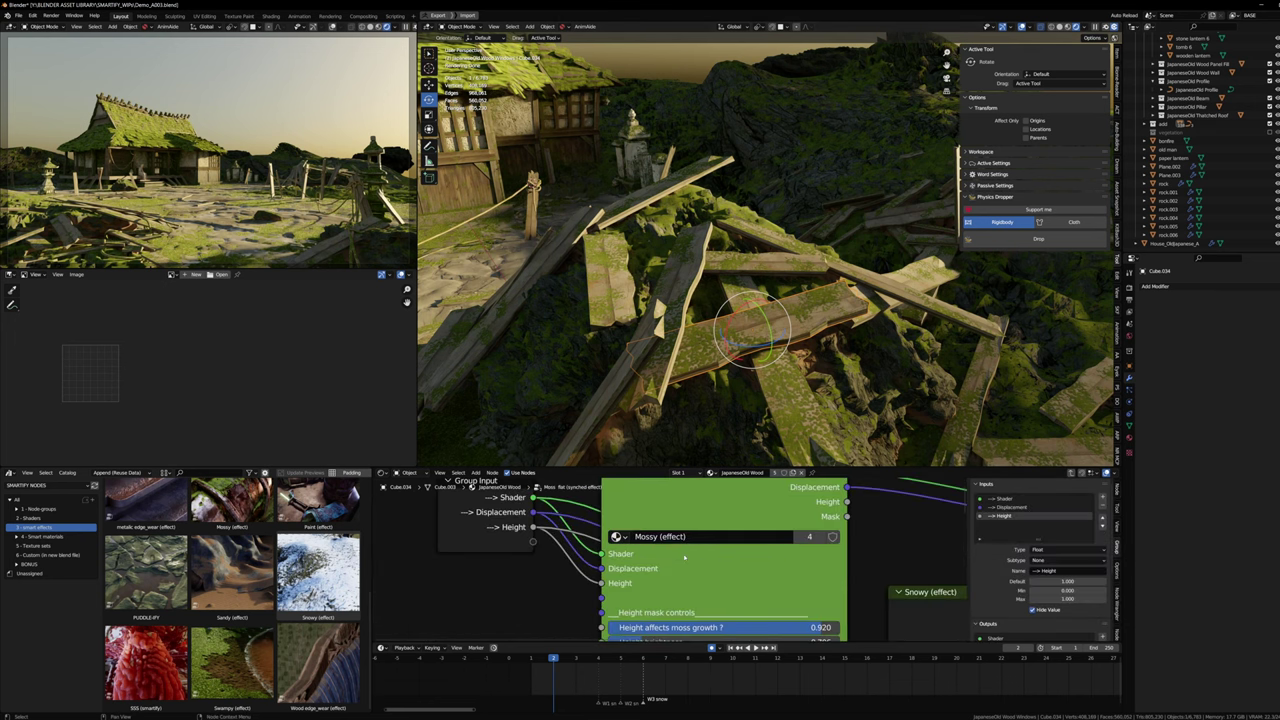
shift+scroll(678, 580, down, 2)
shift+middle_drag(728, 325, 734, 325)
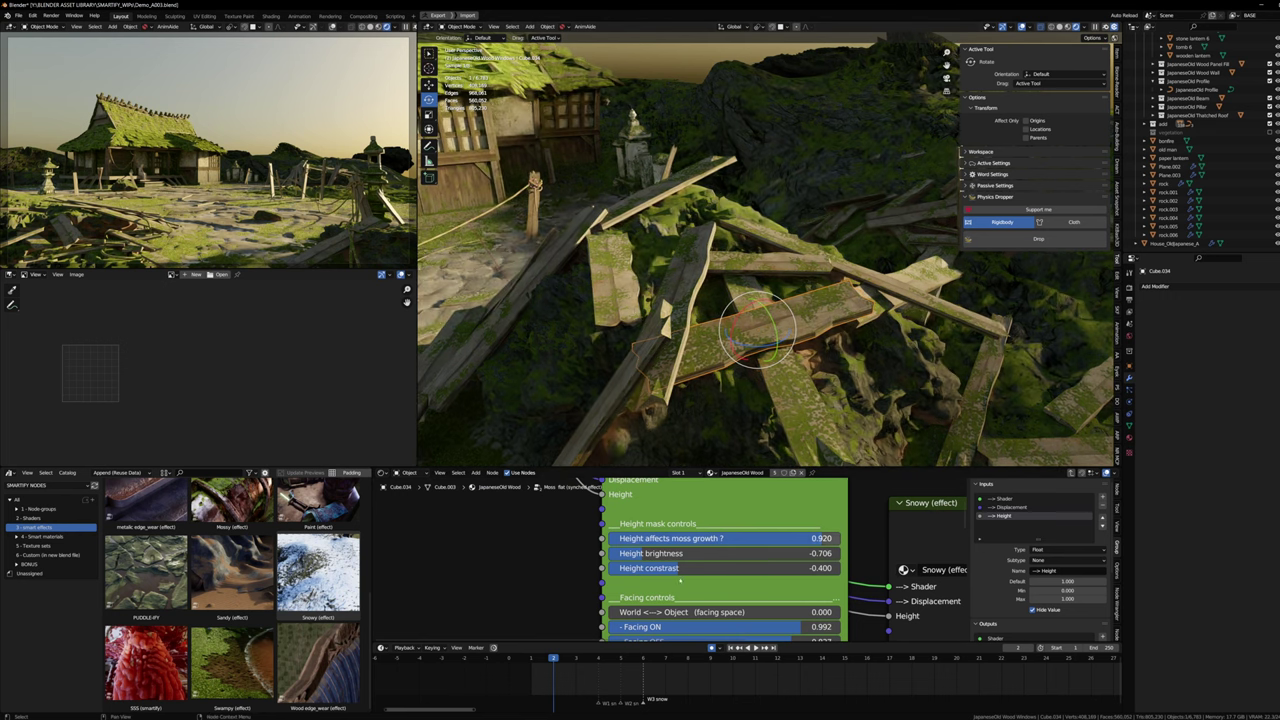
Step: Leave the group and switch the JapaneseOld Wood material's moss node to Moss (synched effect)
key(Tab)
scroll(680, 555, down, 3)
scroll(668, 568, up, 4)
scroll(626, 543, up, 1)
click(557, 538)
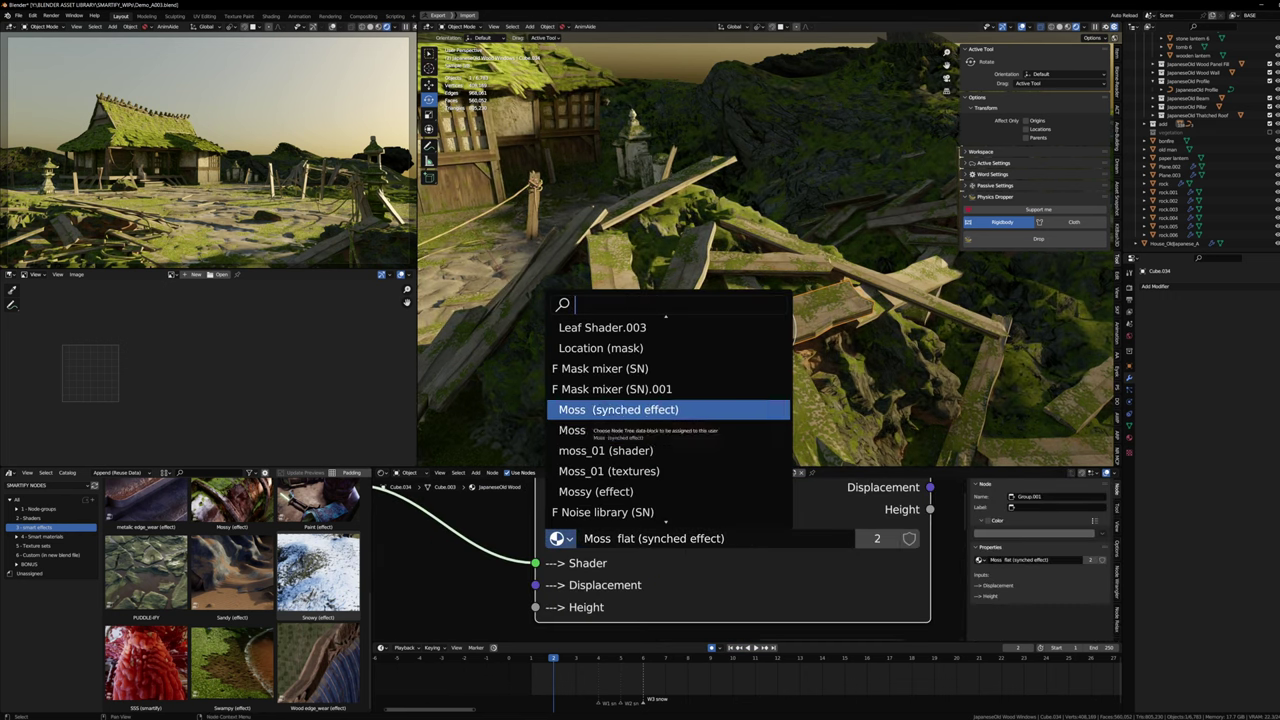
click(605, 408)
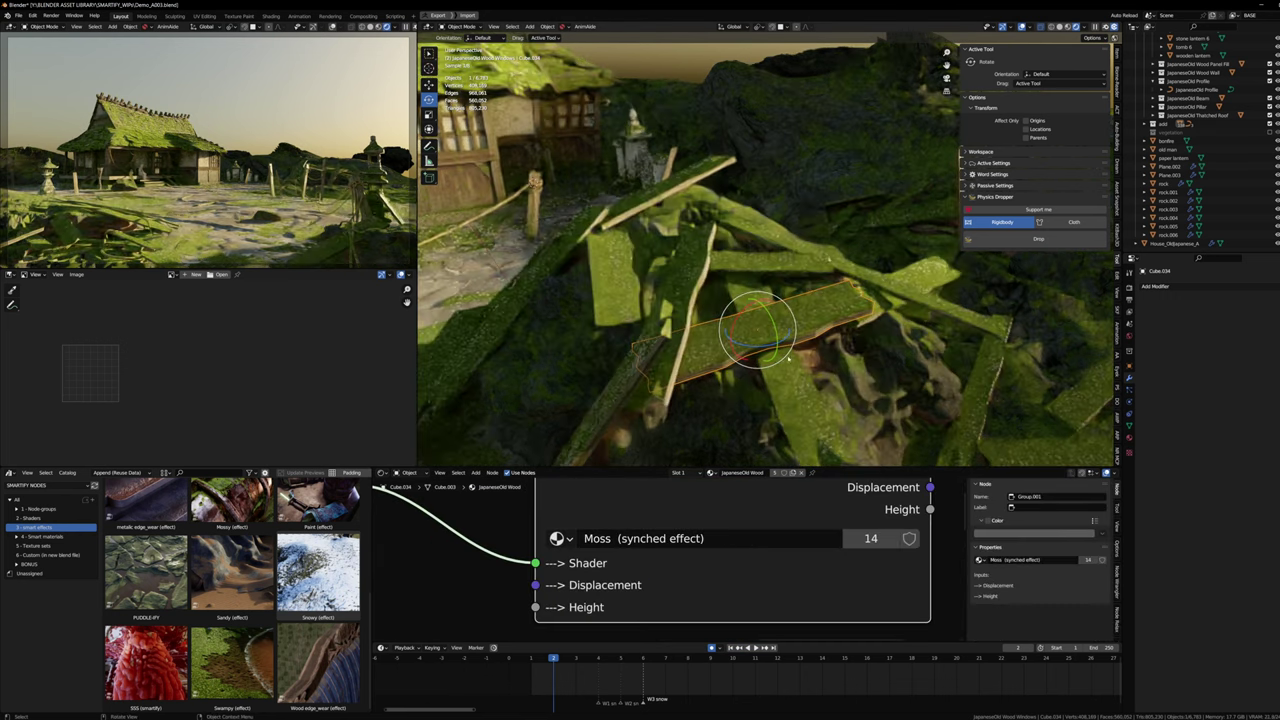
Step: Inspect the height and facing controls inside the Moss (synched effect) group and exit it
scroll(616, 525, down, 1)
key(Tab)
key(Home)
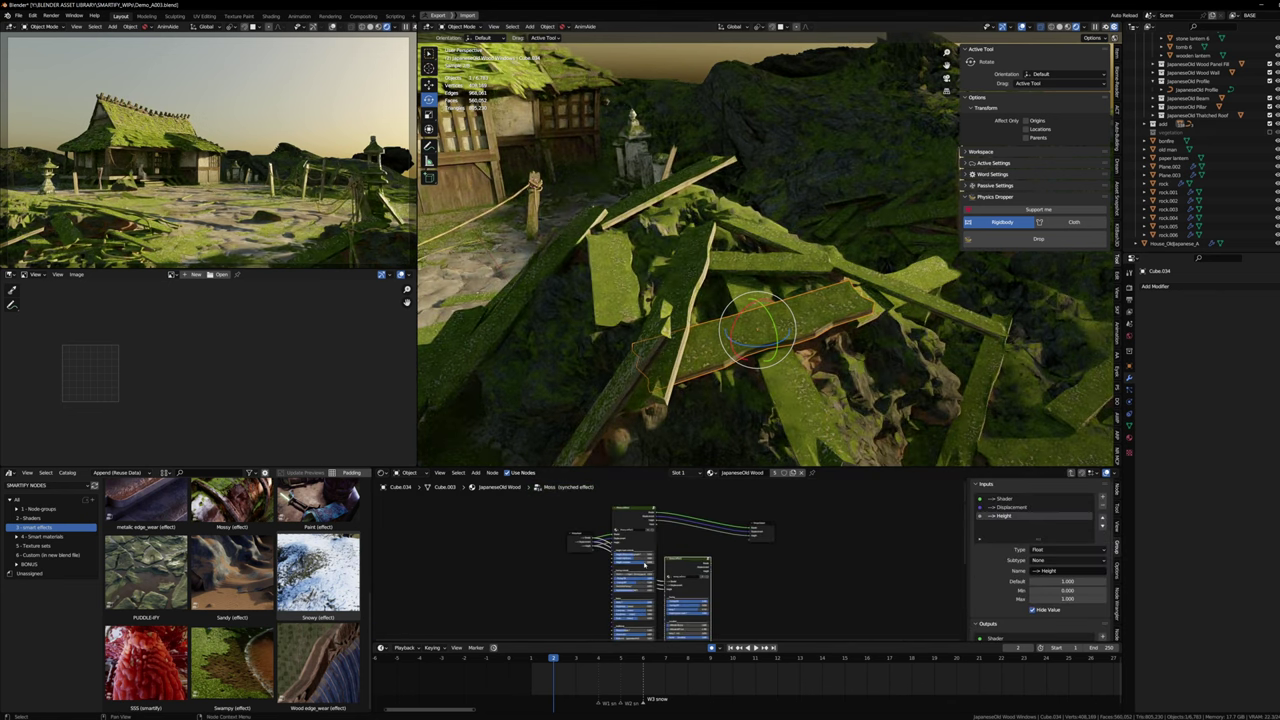
scroll(688, 598, up, 5)
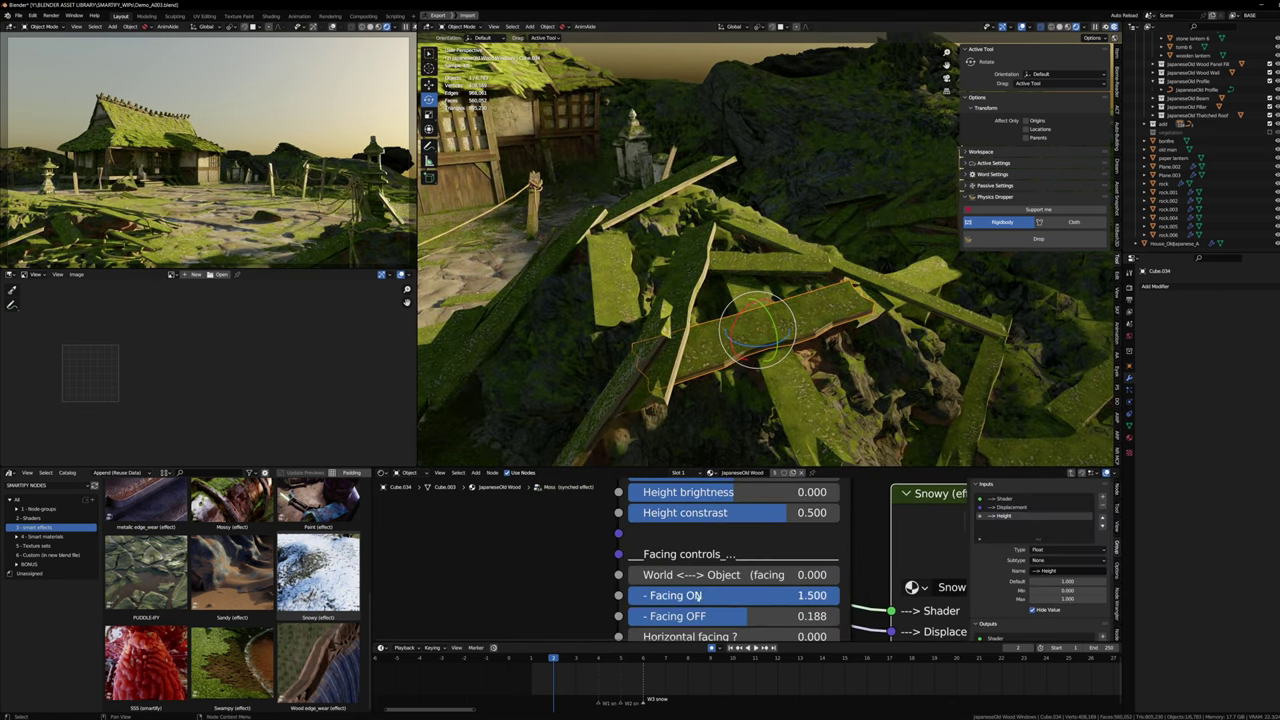
key(Tab)
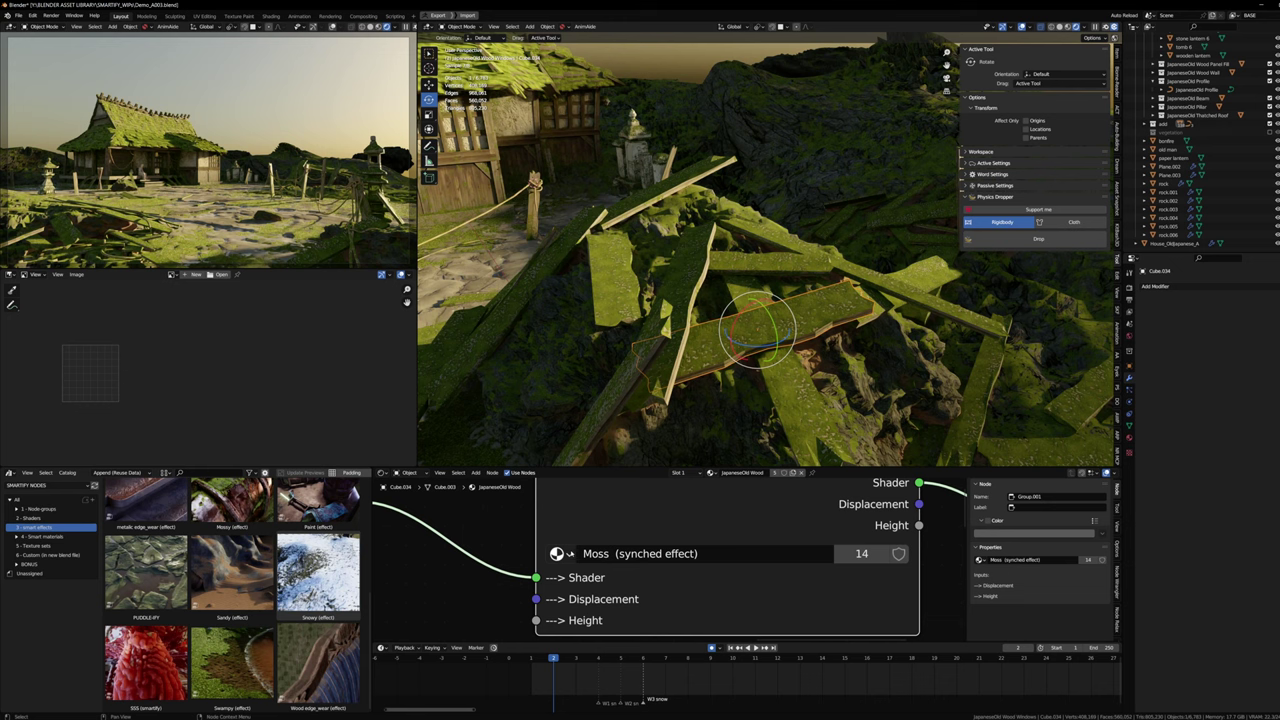
Step: Switch the moss node back to Moss flat (synched effect) and frame the whole JapaneseOld Wood node tree
click(557, 553)
click(624, 468)
key(Home)
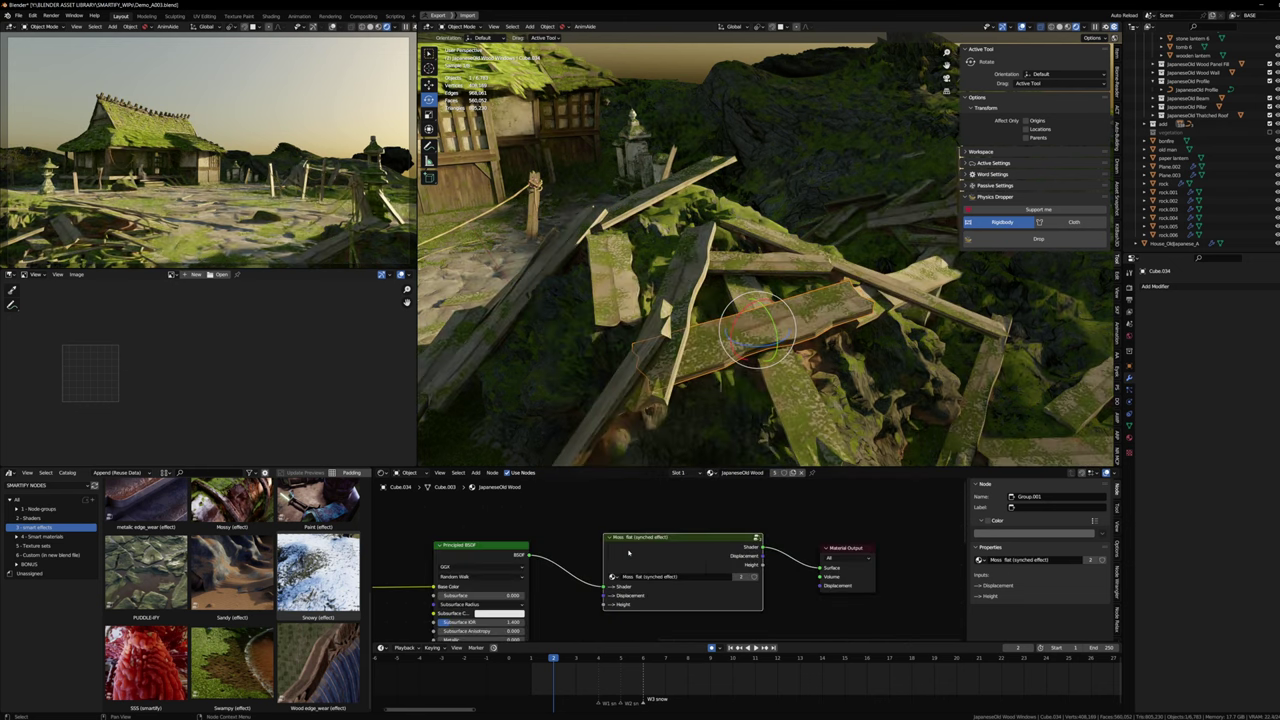
Step: Add a New ? (synched effect) node from the APPEND (not reuse) catalog with the Append import method, and widen it
click(16, 509)
click(40, 554)
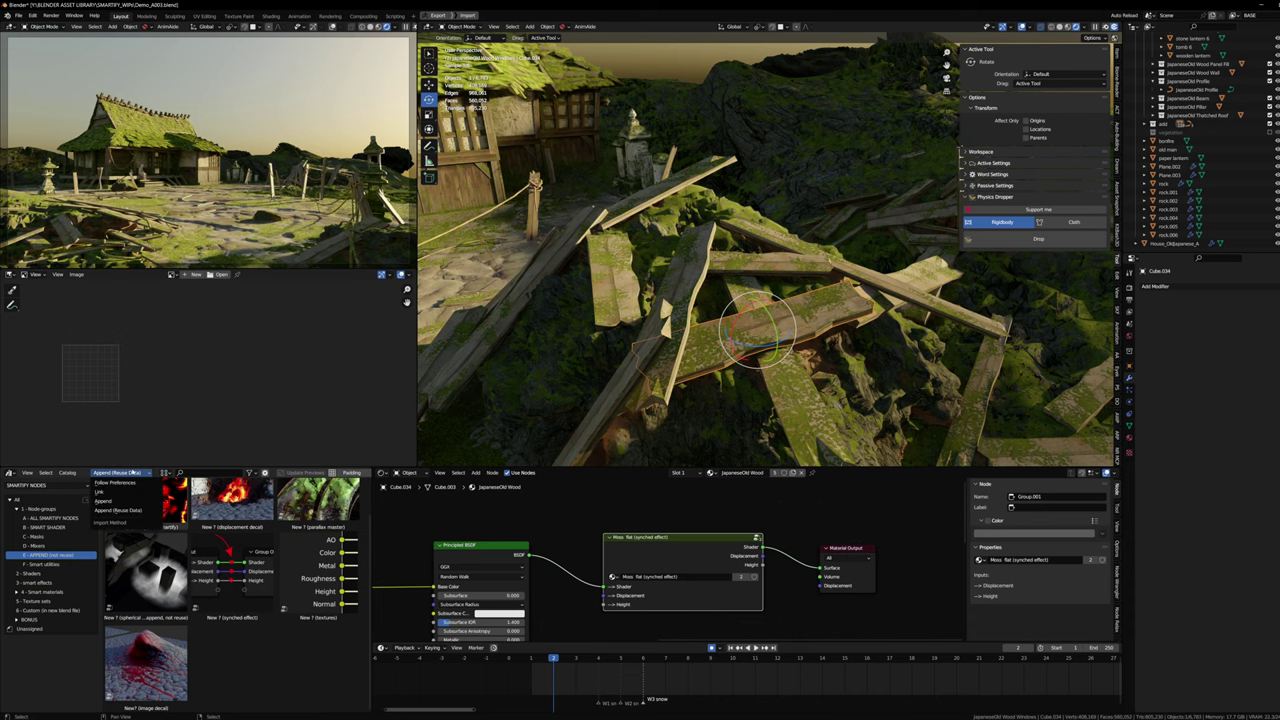
drag(232, 575, 616, 496)
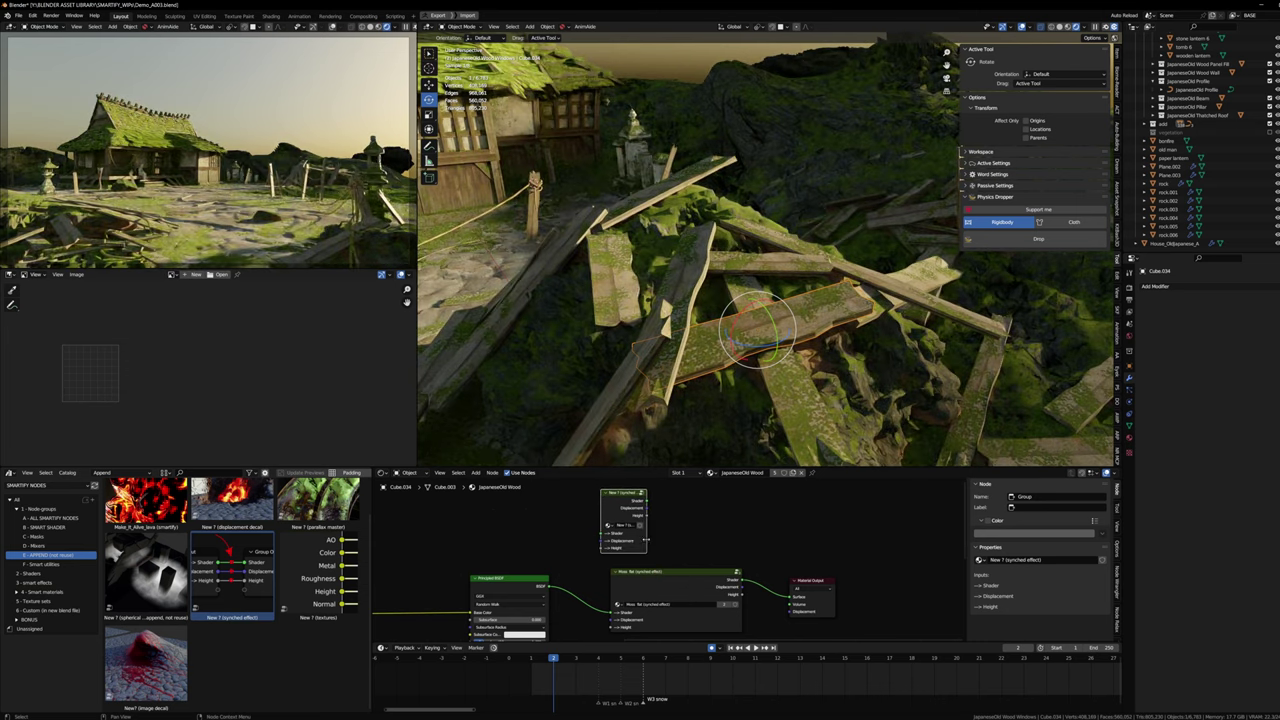
drag(646, 541, 733, 542)
Step: Show the smart effects catalog, and inside the New ? (synched effect) group move Group Output farther from Group Input before exiting the group
click(40, 582)
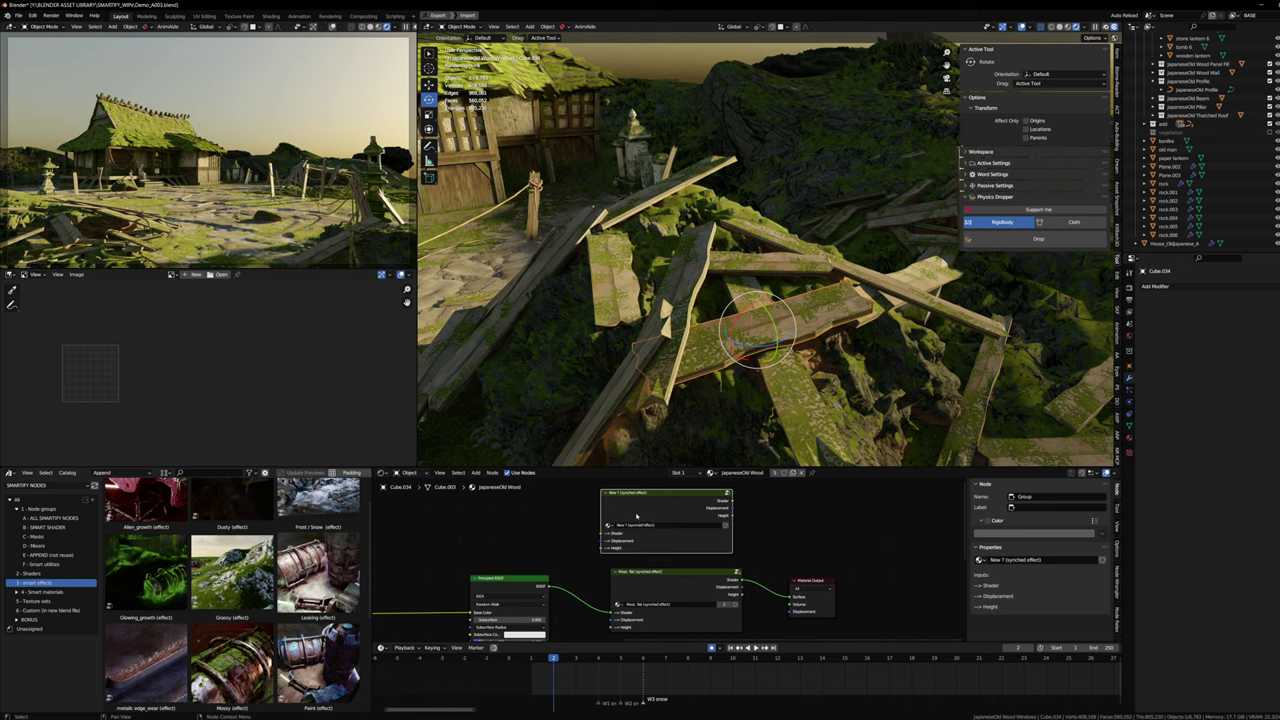
key(KP_Decimal)
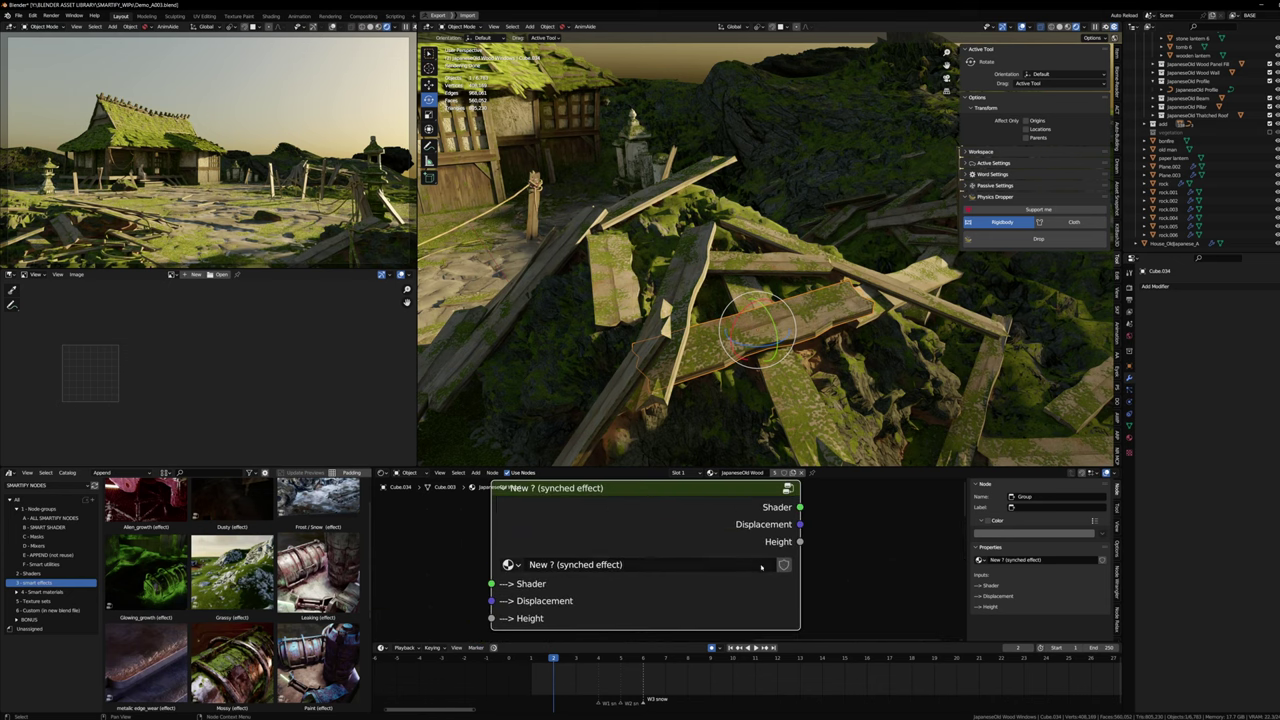
middle_drag(762, 567, 630, 553)
scroll(737, 546, up, 2)
scroll(637, 583, down, 2)
drag(609, 529, 619, 525)
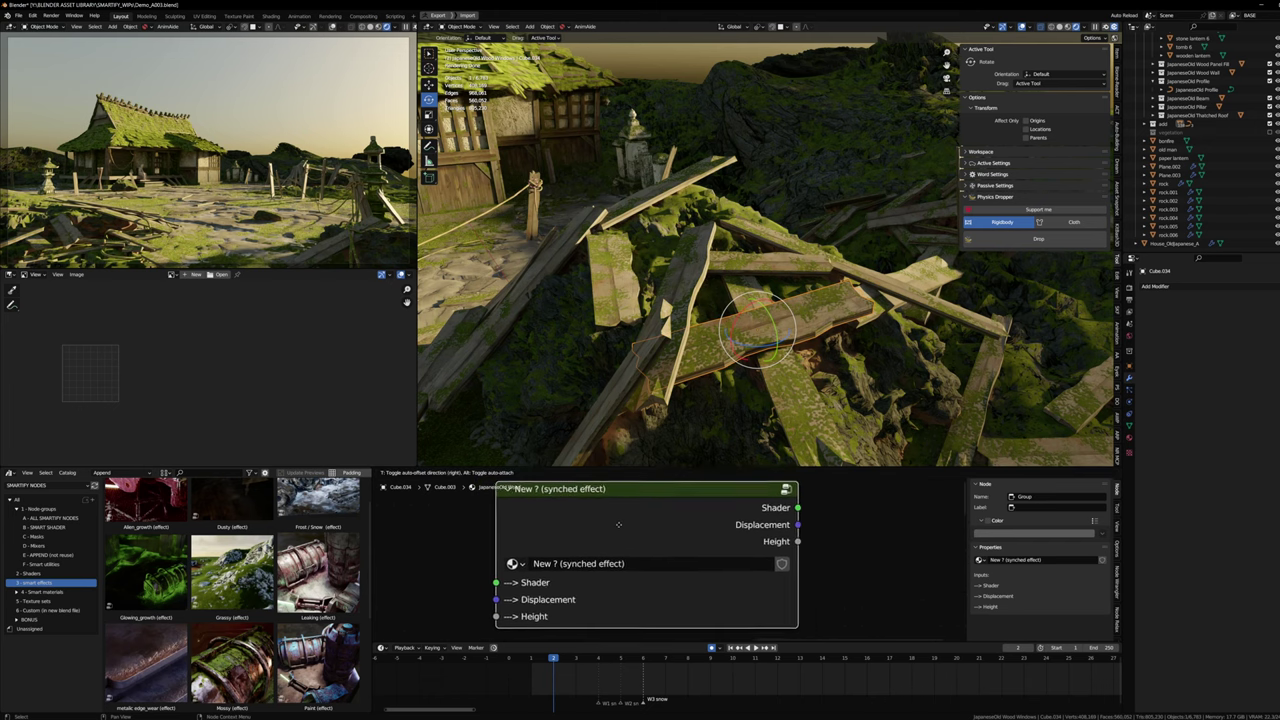
click(620, 516)
key(Tab)
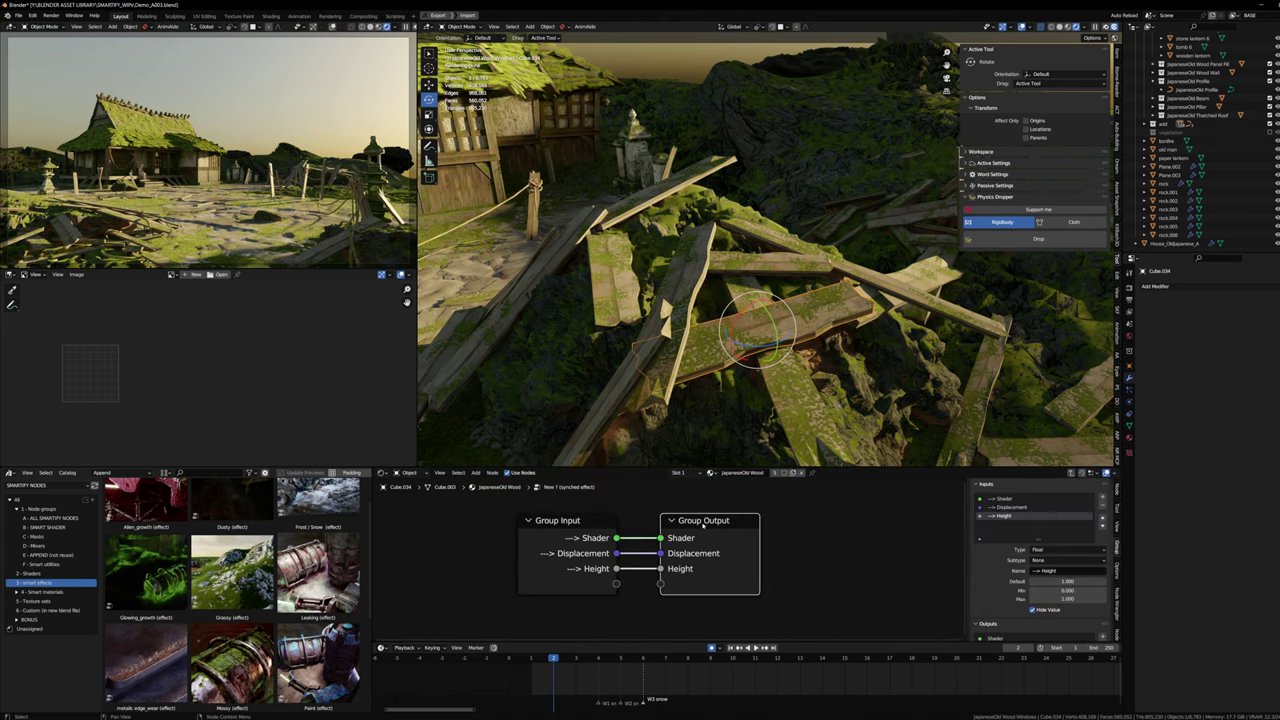
drag(703, 524, 921, 535)
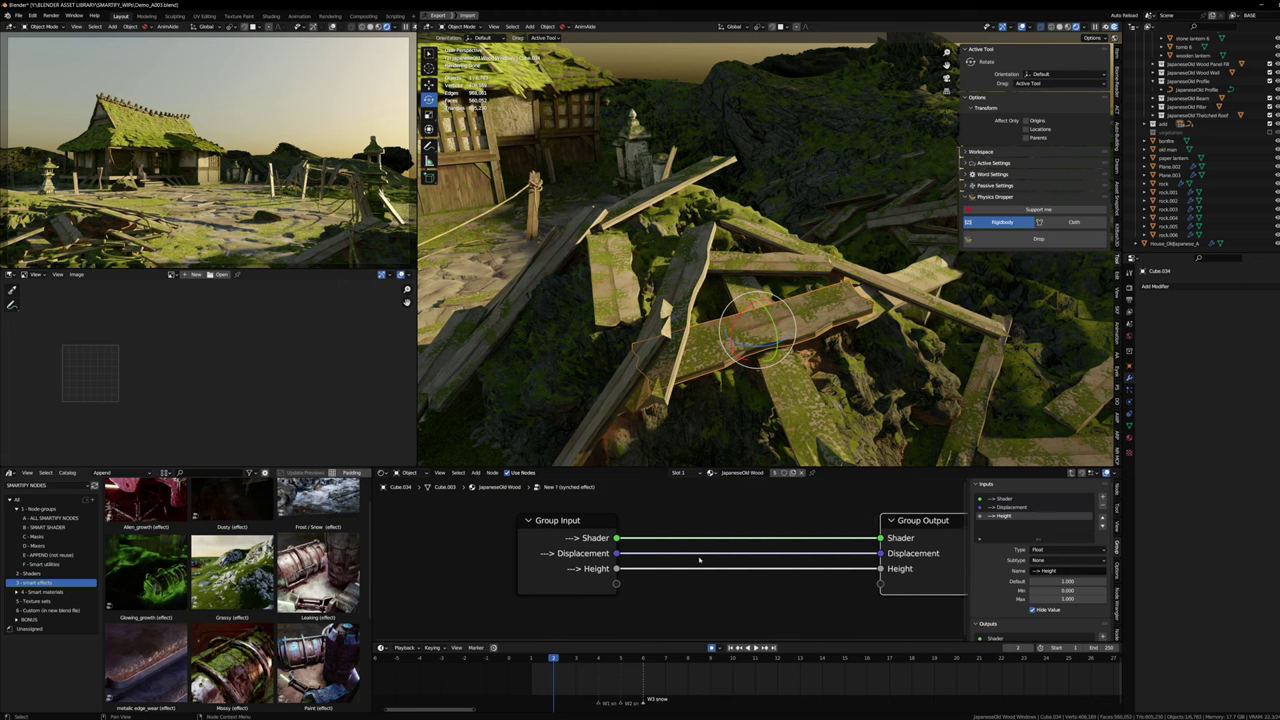
key(Tab)
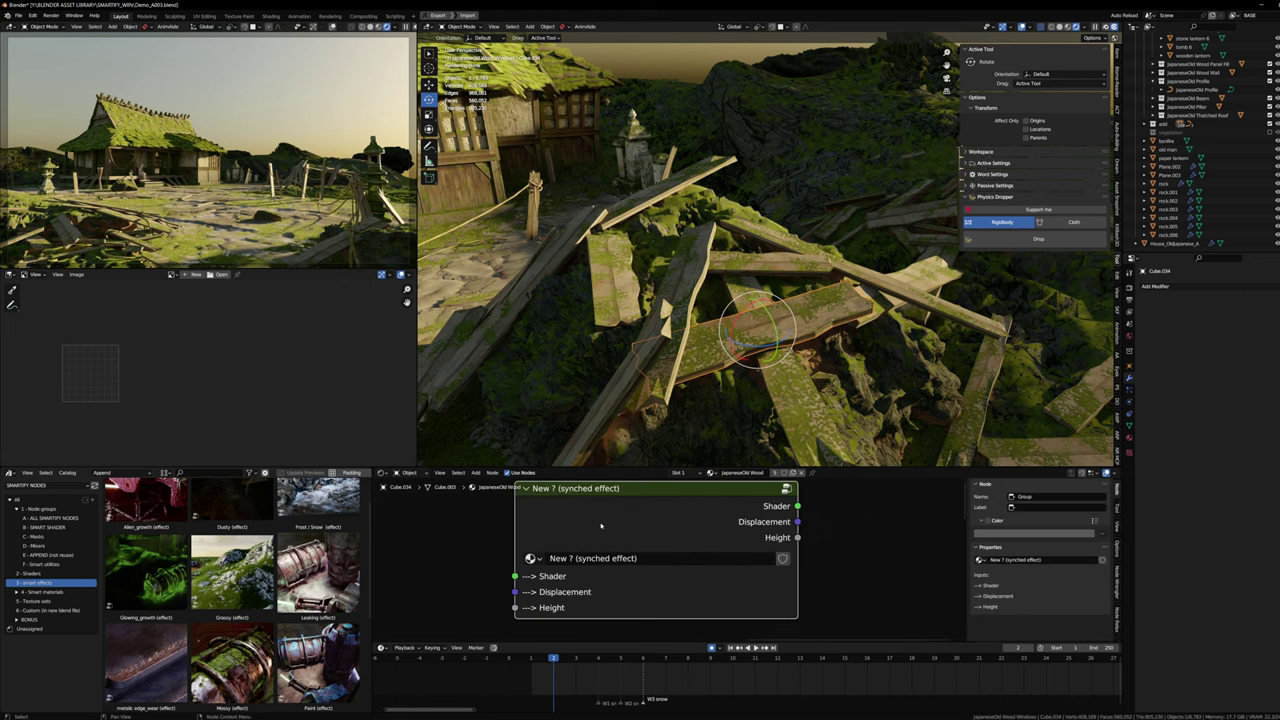
Step: Open the Moss flat (synched effect) group and examine its Mossy and Snowy effect nodes
scroll(604, 525, down, 1)
mouse_move(646, 523)
mouse_down()
mouse_move(671, 531)
mouse_move(655, 540)
mouse_up()
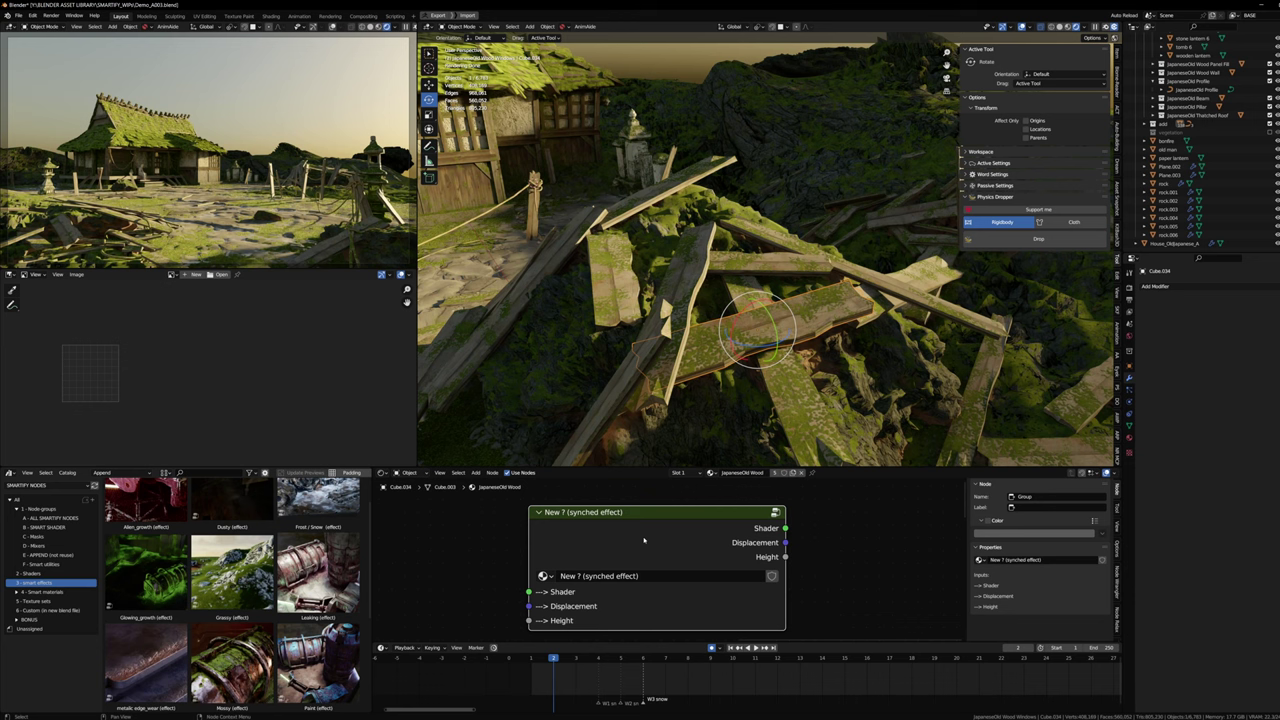
key(Tab)
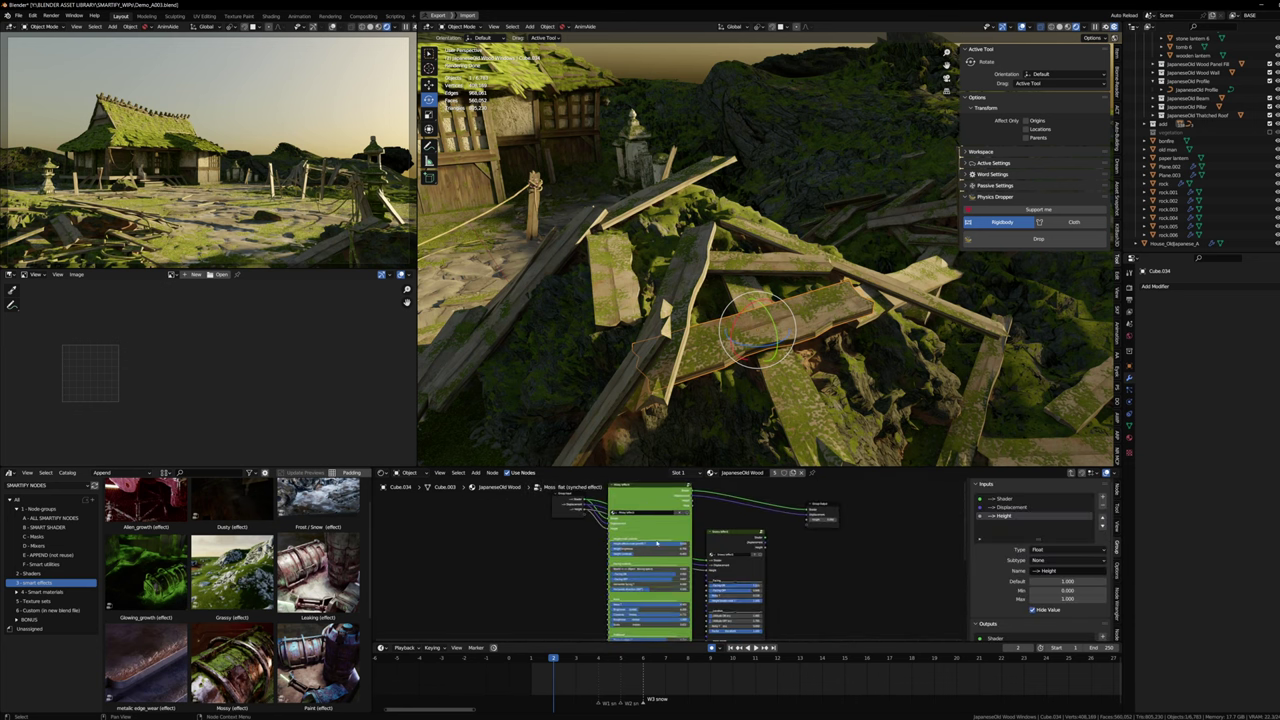
Step: Exit the Moss flat (synched effect) group and nudge its node slightly in the JapaneseOld Wood tree
scroll(635, 530, up, 5)
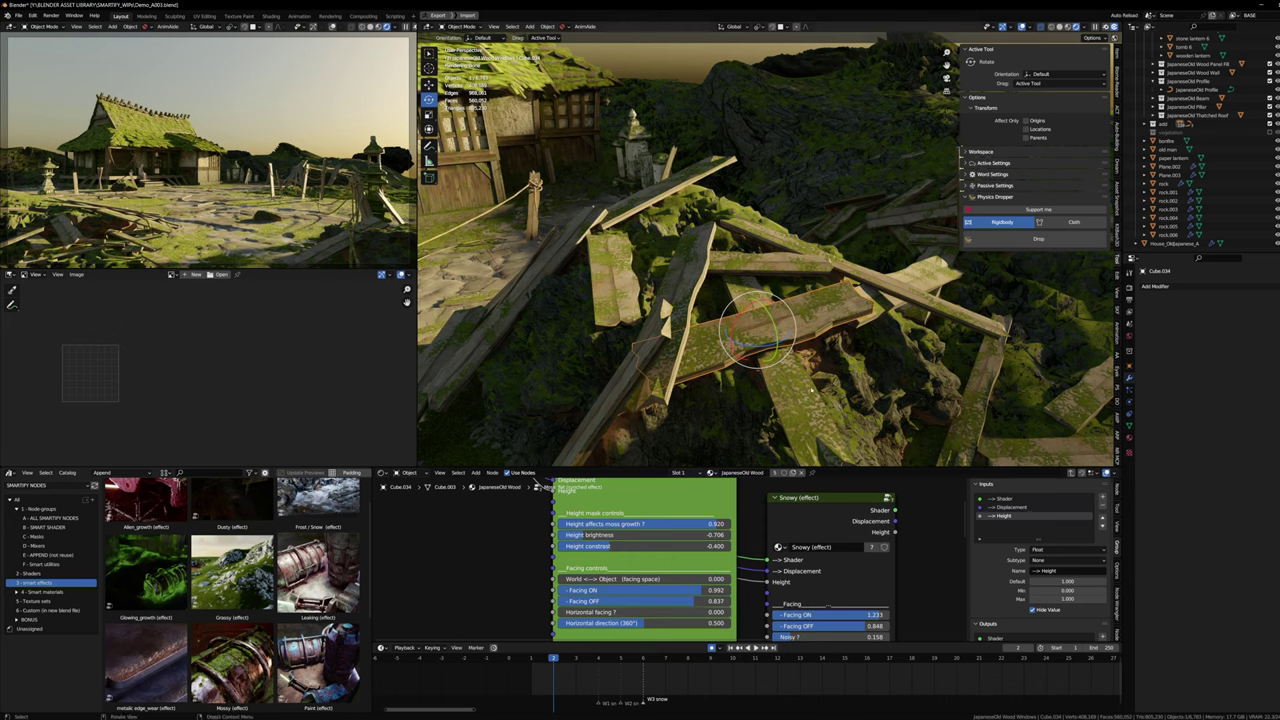
key(Tab)
scroll(612, 520, up, 2)
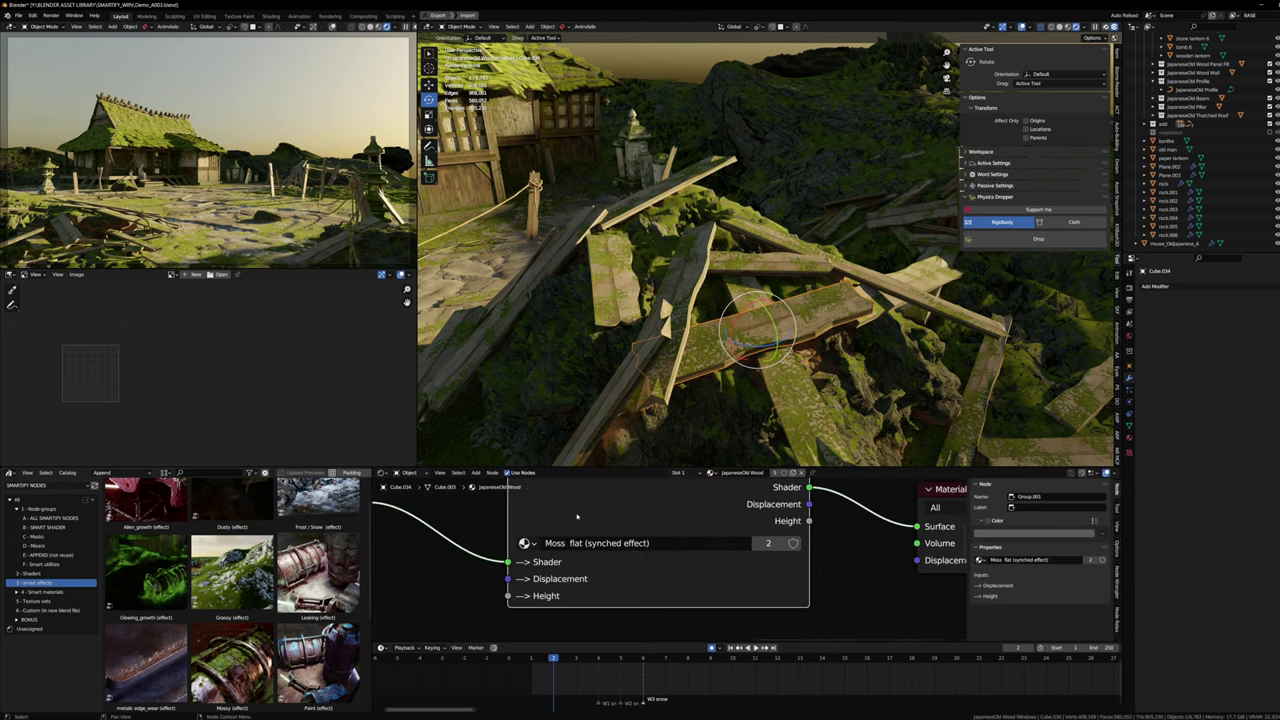
scroll(590, 522, down, 1)
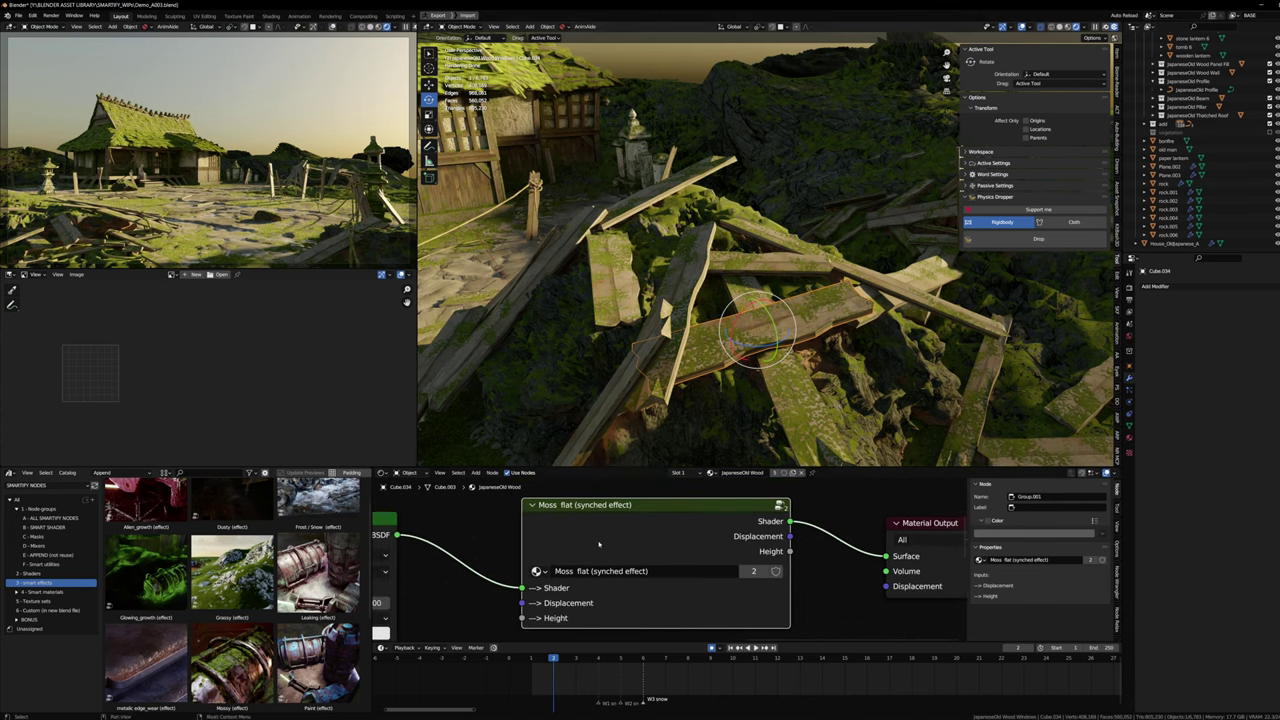
drag(602, 533, 598, 527)
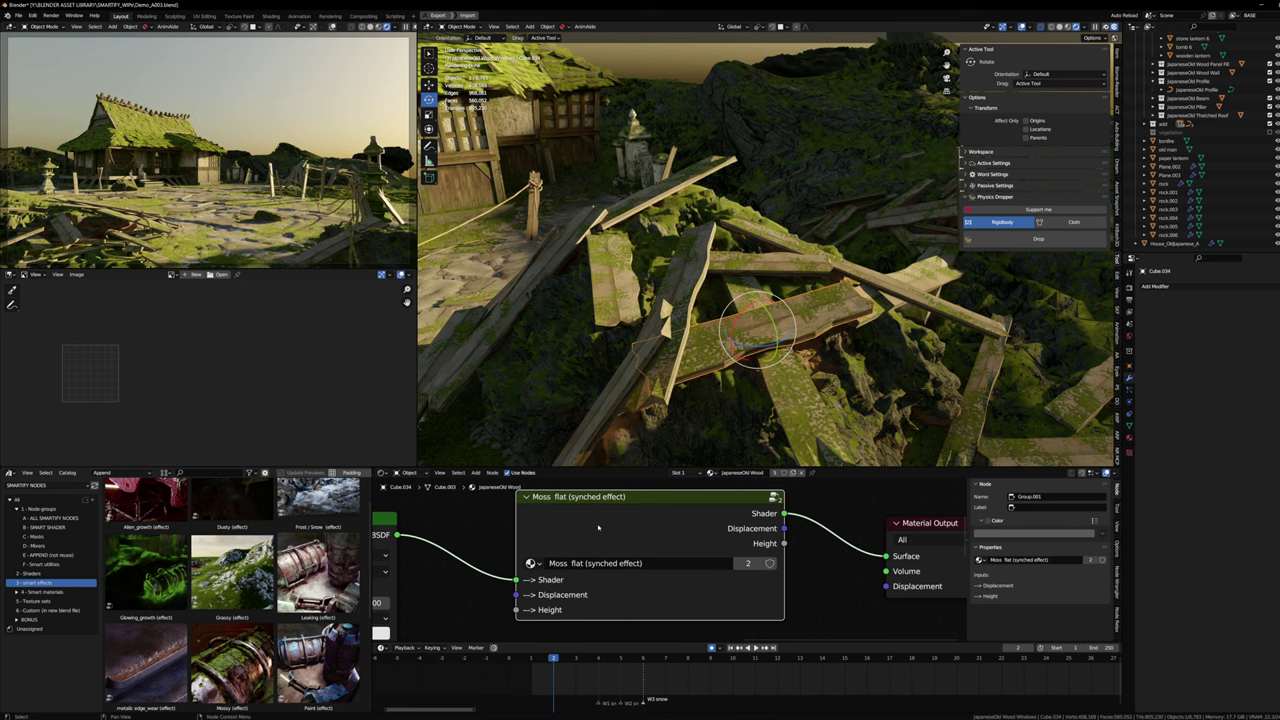
Step: Select the stone tomb behind the planks, frame it, and shift the Moss (synched effect) node slightly in its material
click(647, 172)
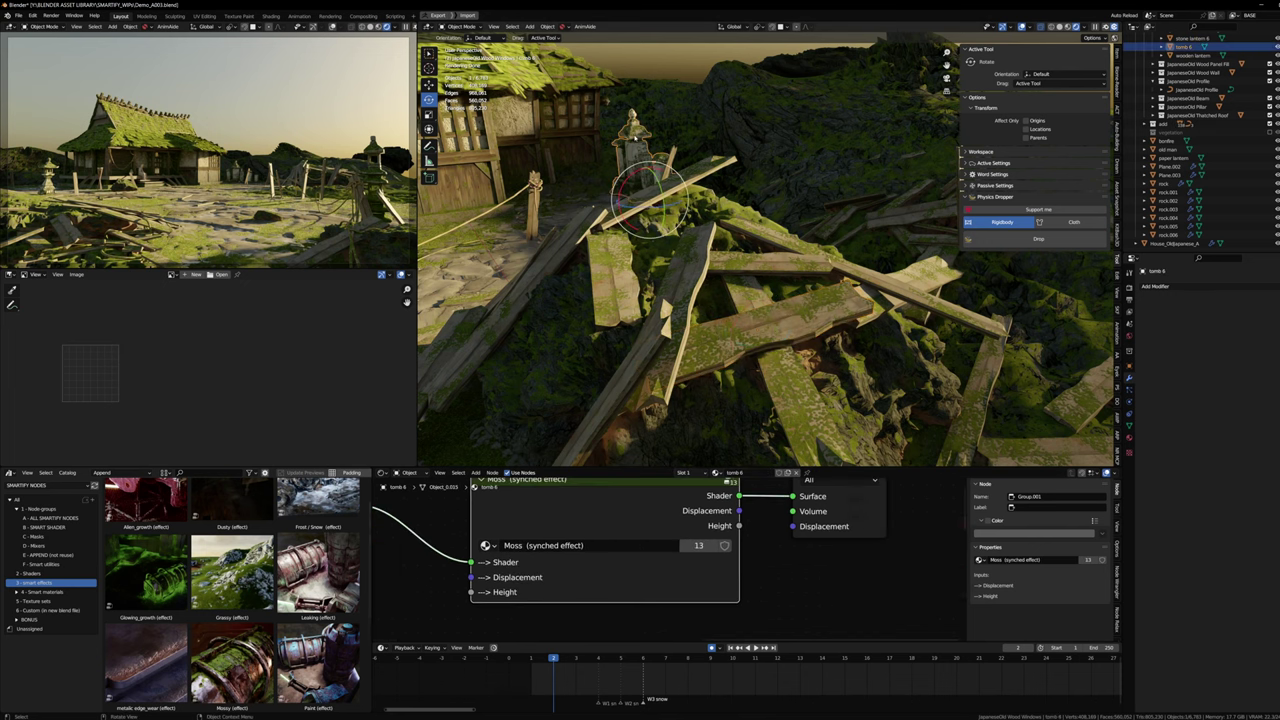
scroll(567, 512, down, 1)
middle_drag(567, 512, 578, 546)
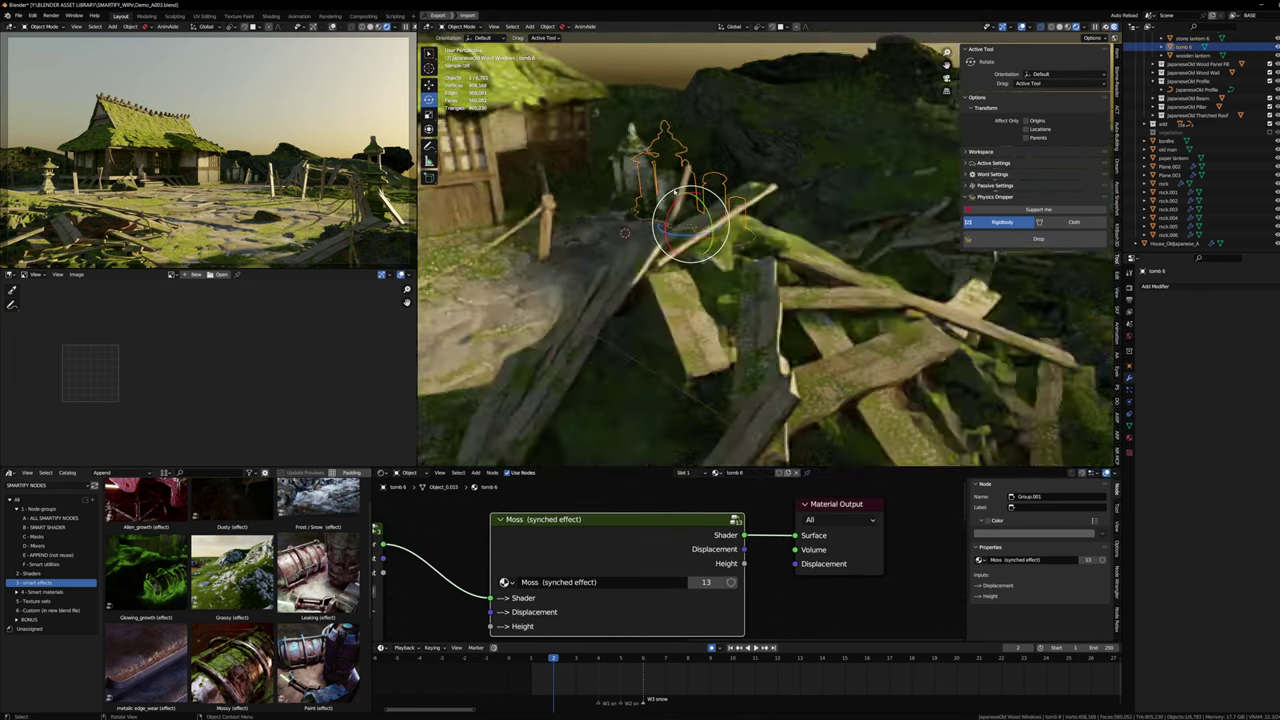
key(KP_Decimal)
drag(603, 512, 615, 512)
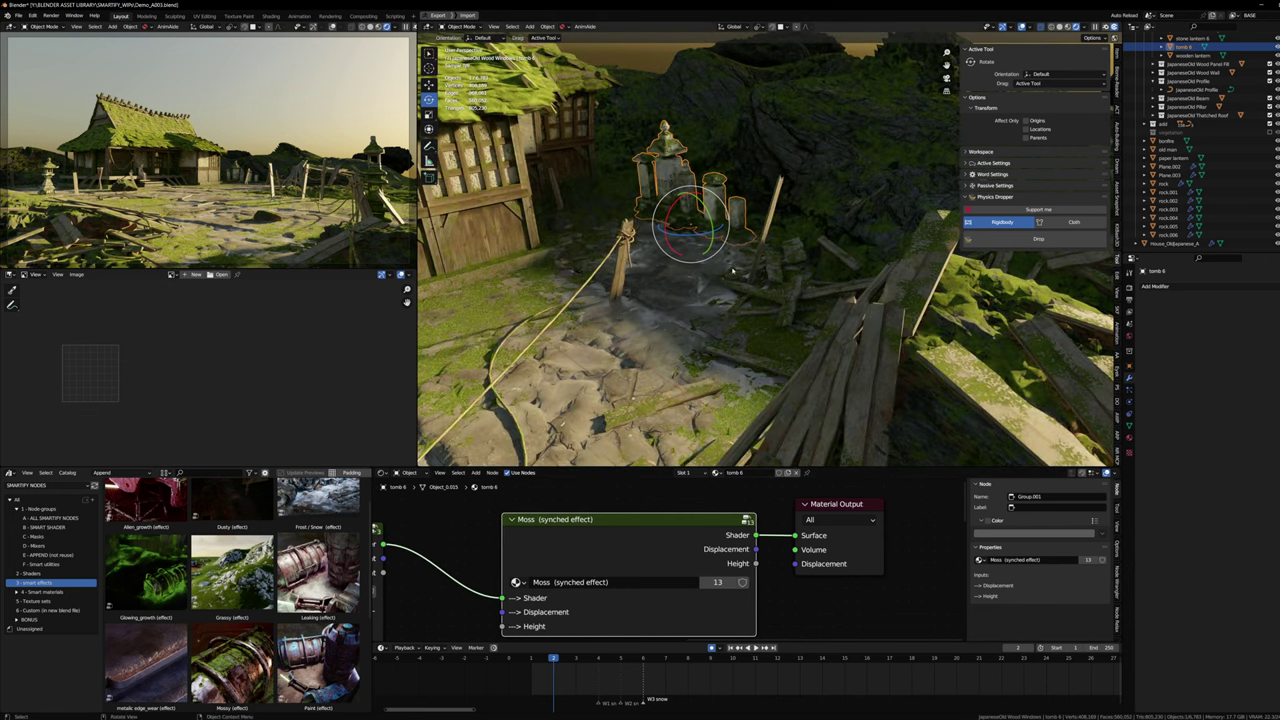
key(KP_Decimal)
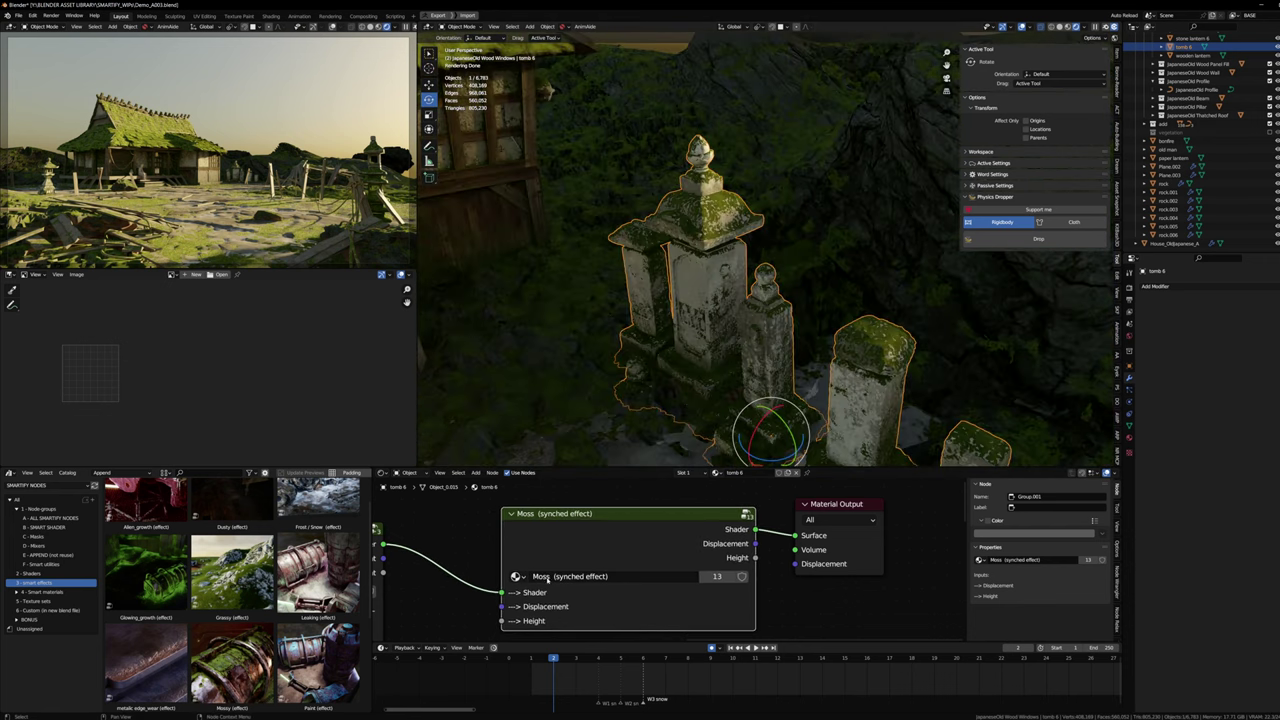
middle_drag(548, 577, 553, 569)
scroll(553, 569, up, 1)
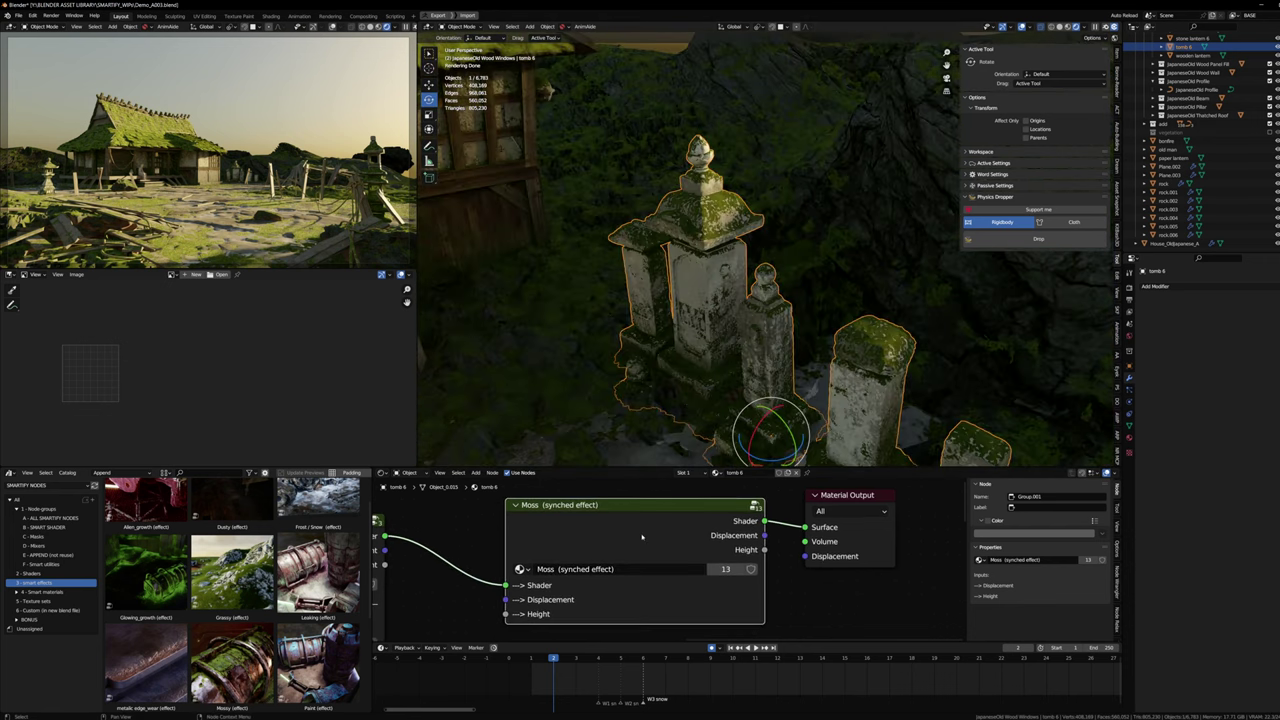
drag(626, 535, 630, 540)
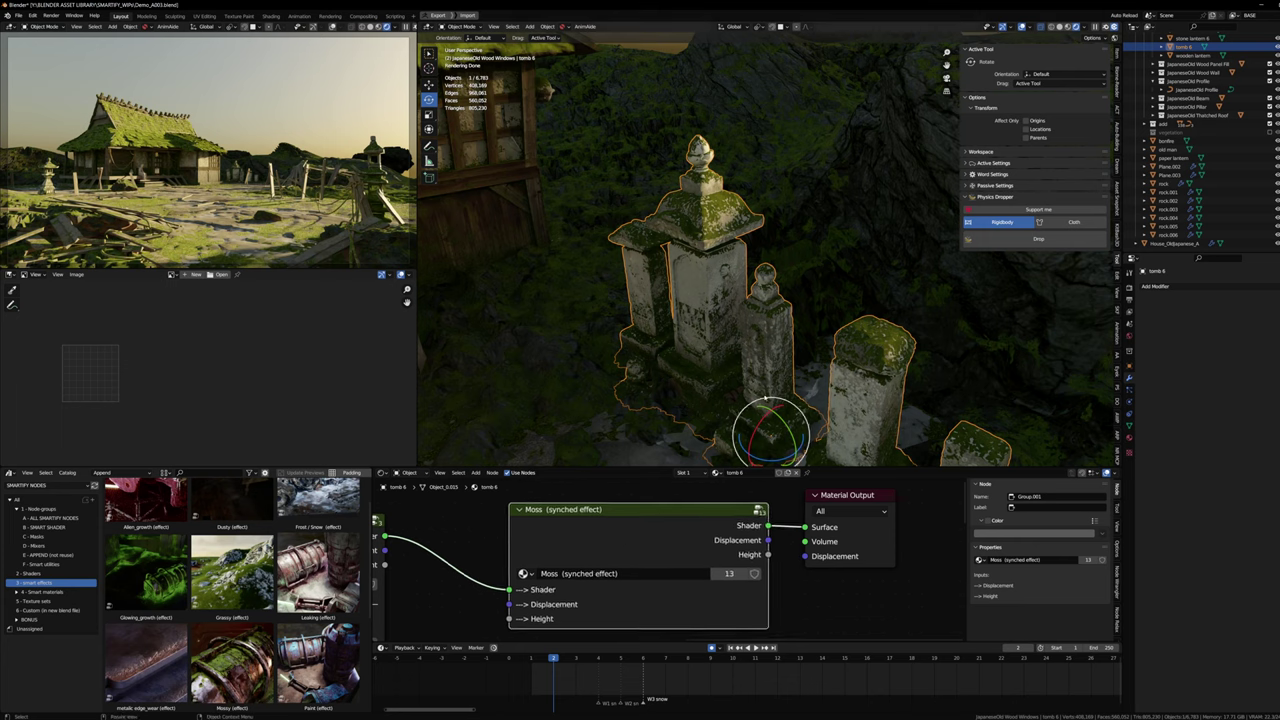
Step: Make the tomb's Moss (synched effect) group a single-user copy and remove the .001 suffix while editing its name
click(730, 574)
double_click(587, 573)
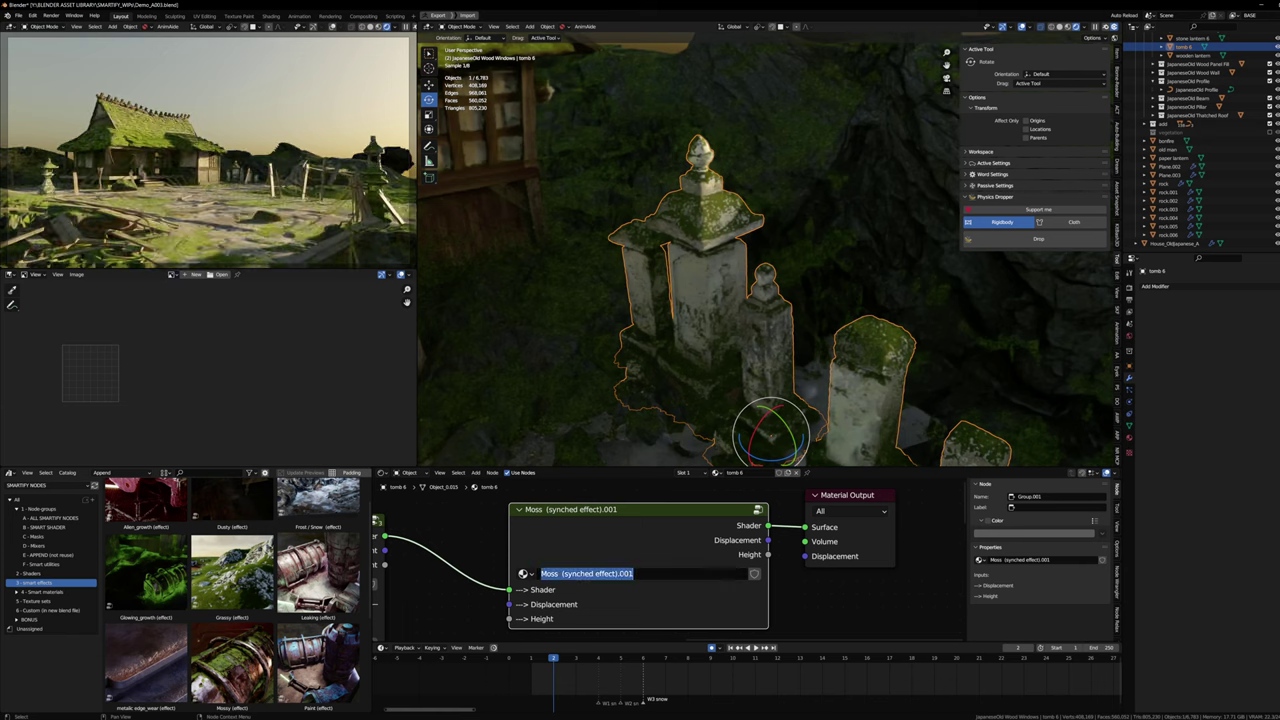
key(End)
key(BackSpace)
key(BackSpace)
key(BackSpace)
key(BackSpace)
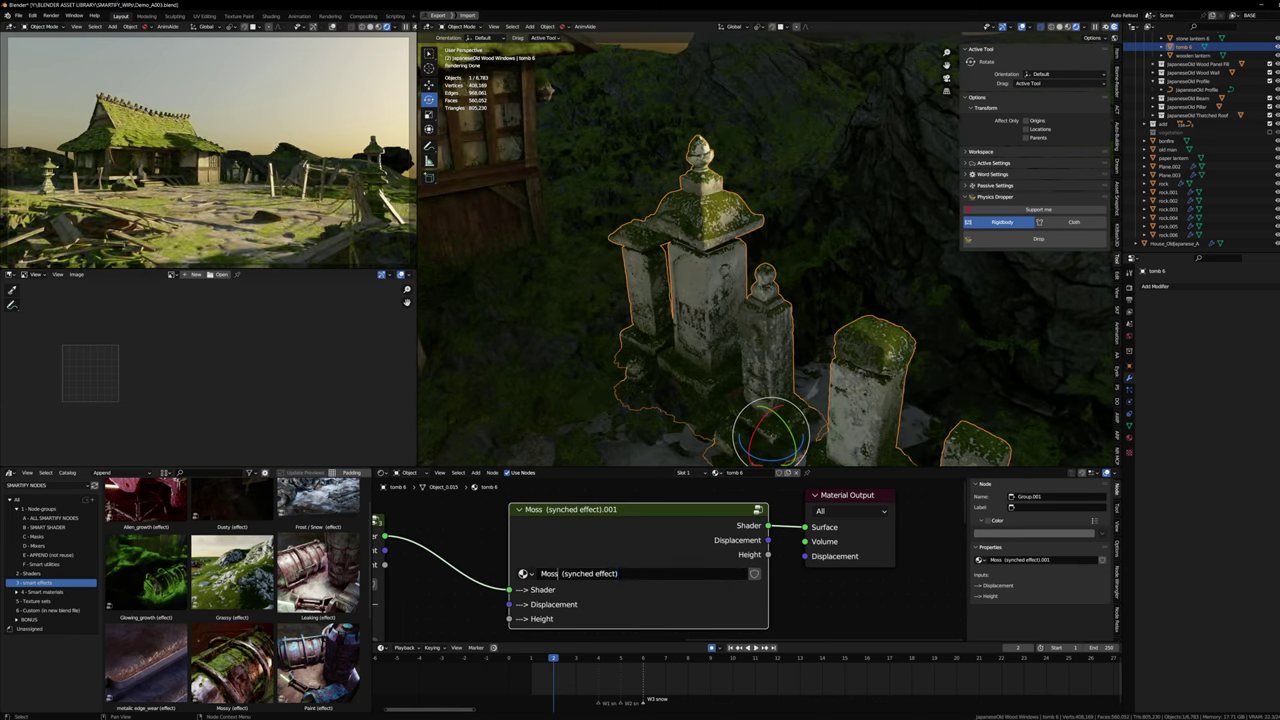
key(Return)
key(g)
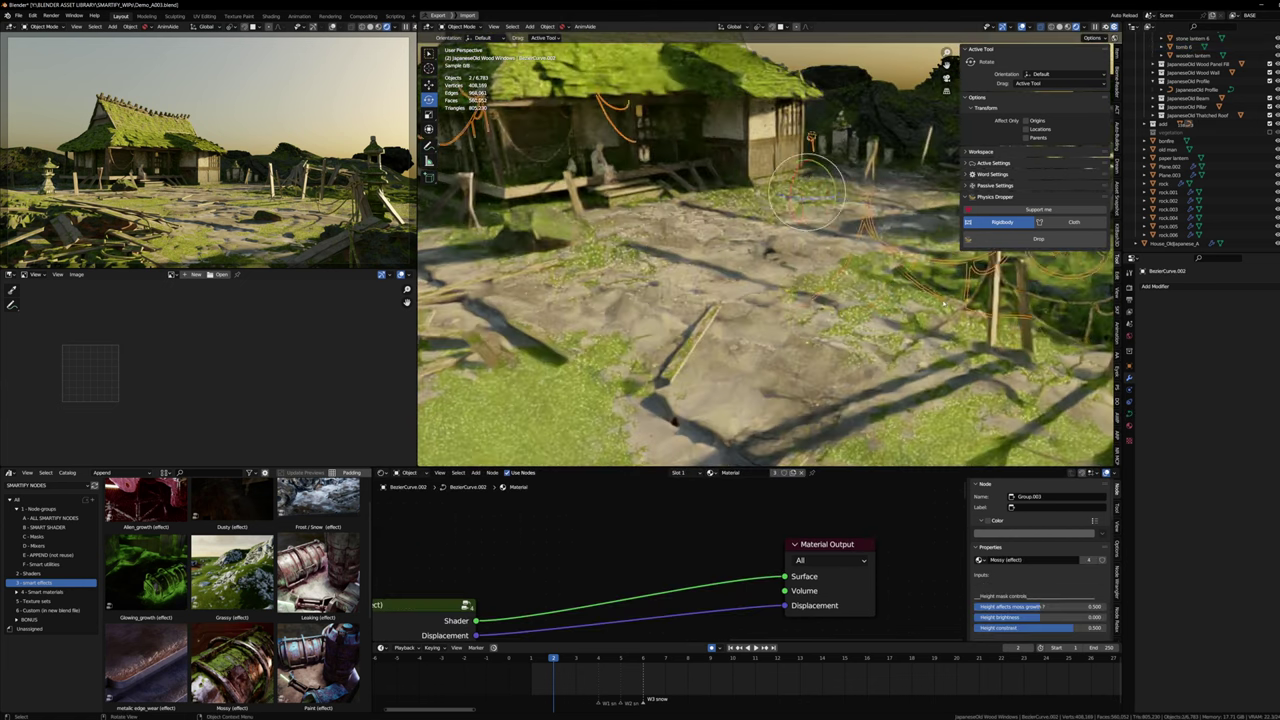
Step: Examine the rope curve's material nodes, its Clipboard image texture, and the ropes tied around the wooden posts
middle_drag(943, 303, 840, 310)
scroll(775, 497, down, 10)
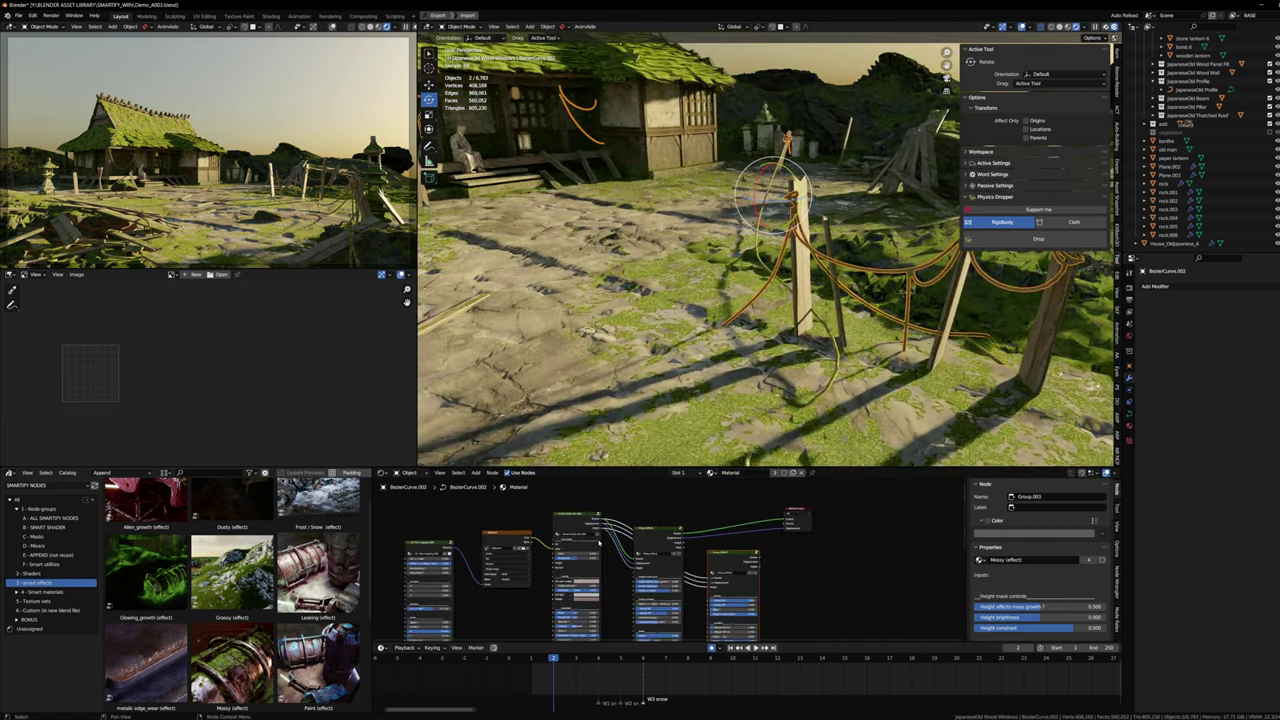
click(500, 548)
key(KP_Decimal)
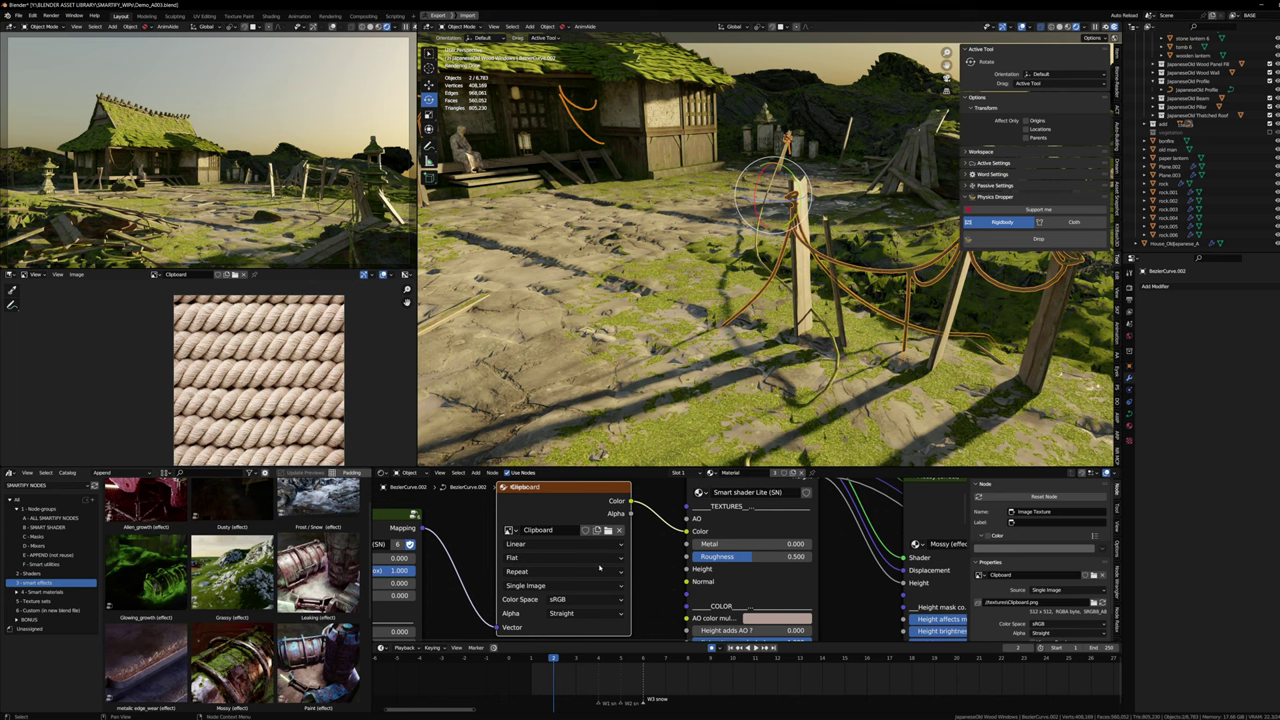
scroll(832, 325, up, 6)
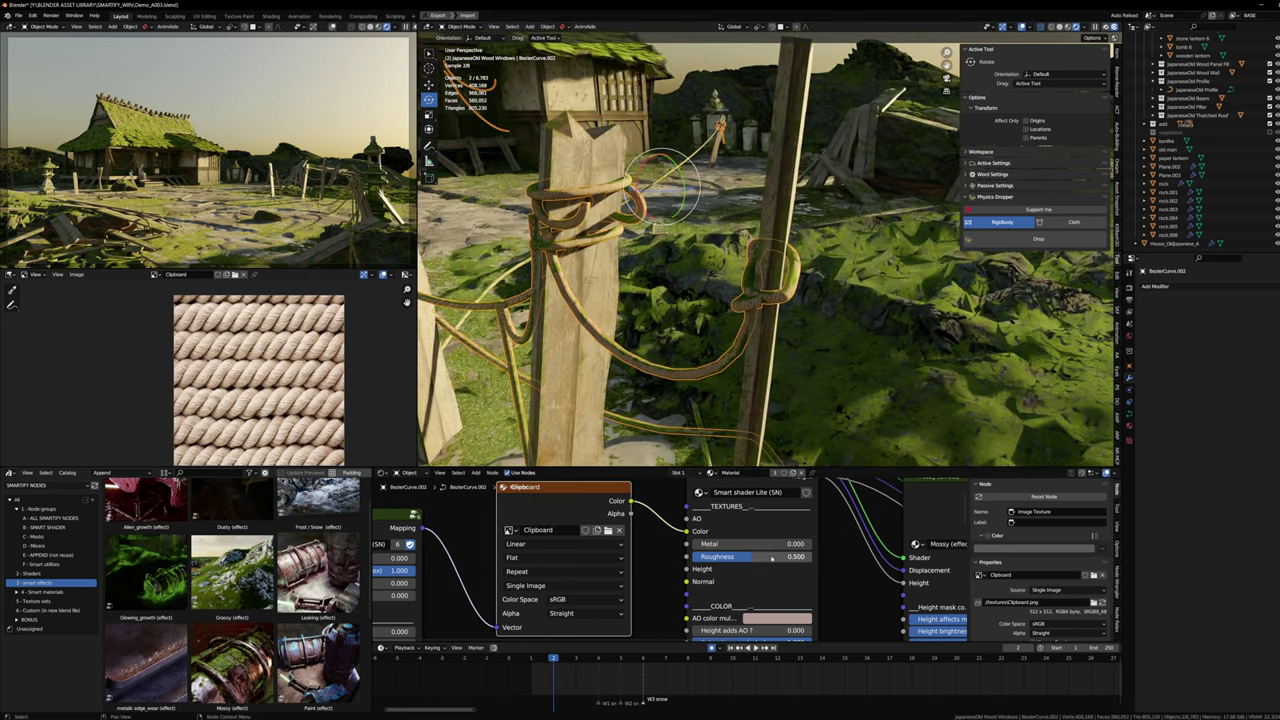
scroll(720, 556, down, 9)
scroll(720, 536, up, 9)
Step: Move the Mossy (effect) node higher in the rope material, clear of the Smart shader Lite and Snowy (effect) nodes
drag(723, 532, 729, 517)
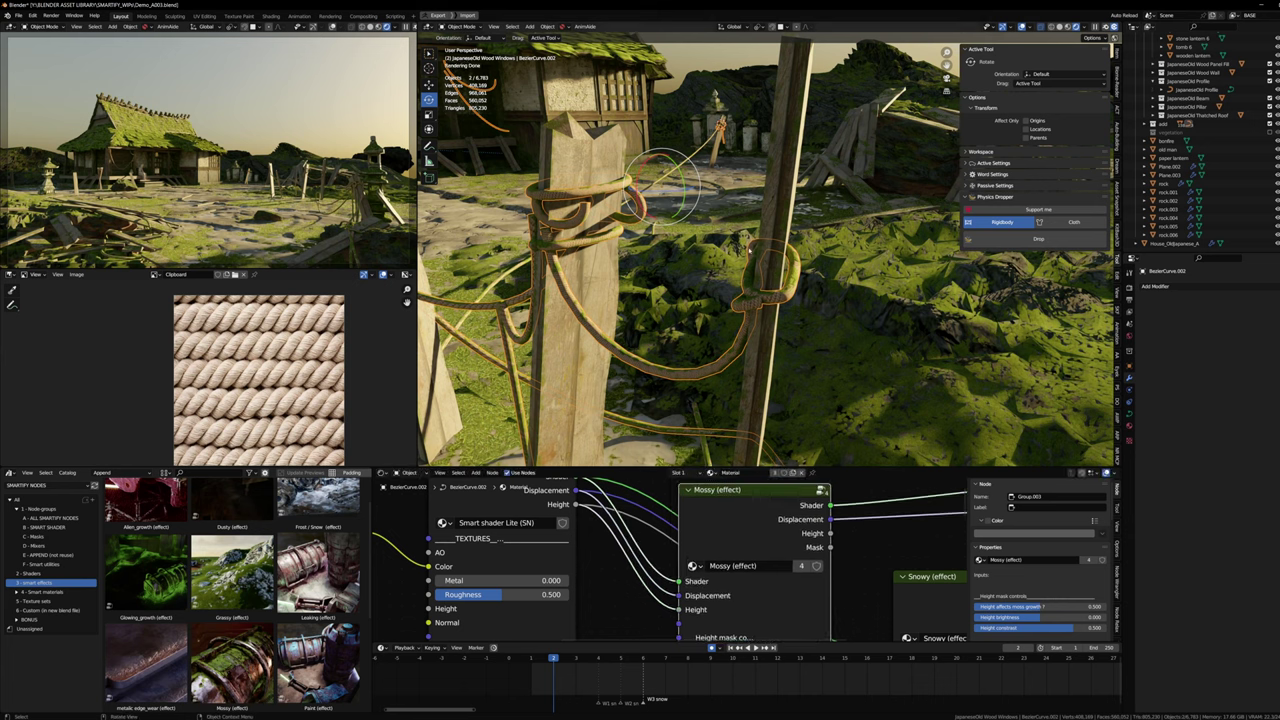
drag(721, 540, 730, 528)
scroll(728, 530, down, 8)
middle_drag(728, 530, 650, 555)
drag(652, 541, 655, 523)
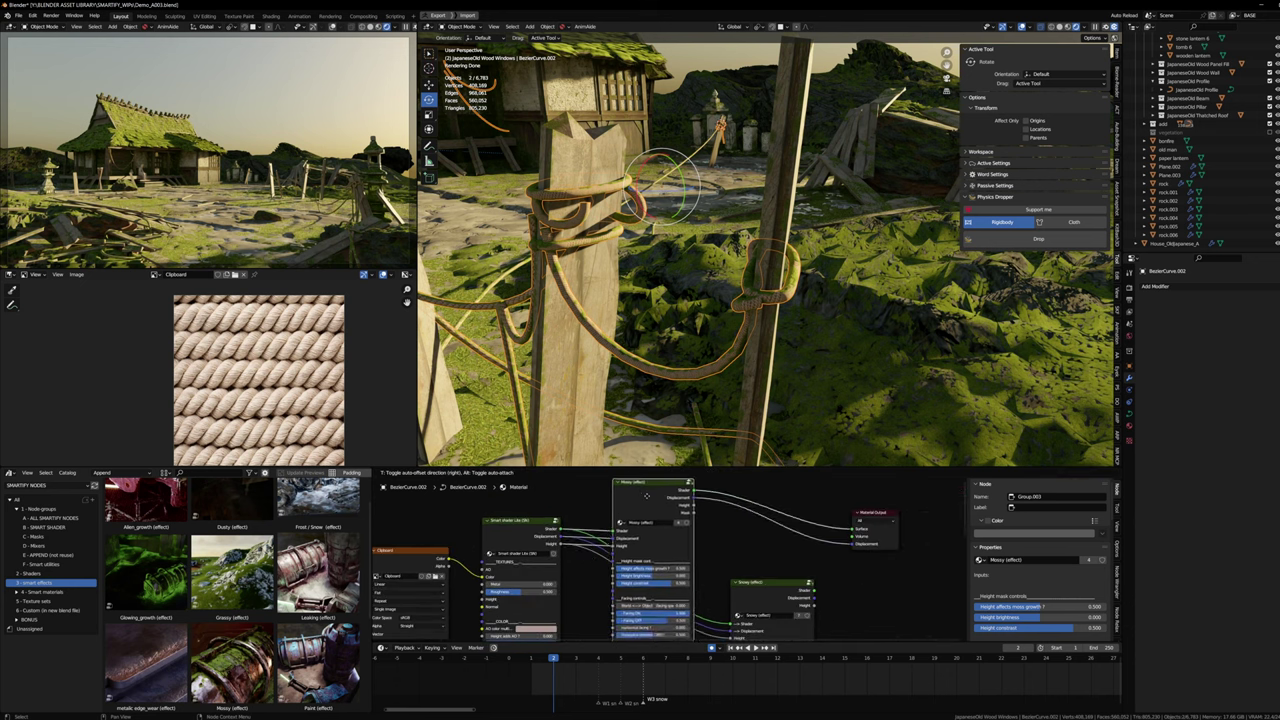
click(654, 522)
scroll(650, 521, up, 3)
scroll(648, 520, up, 1)
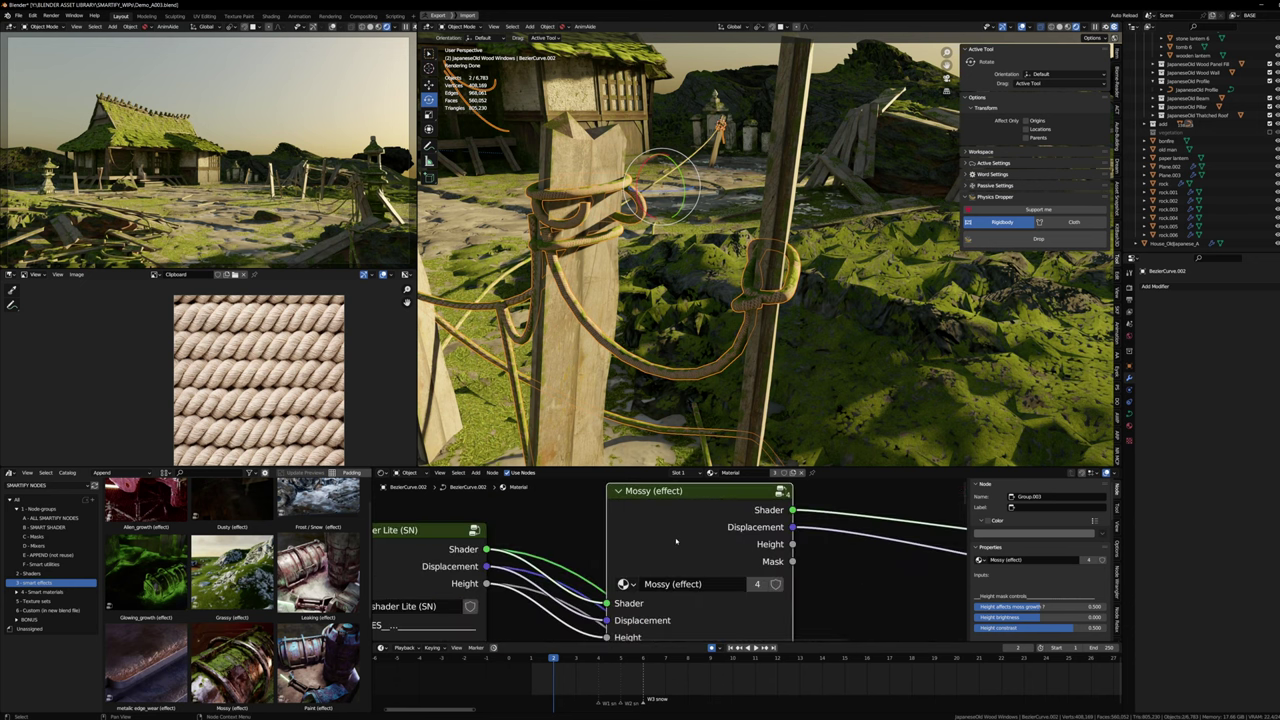
scroll(673, 545, down, 3)
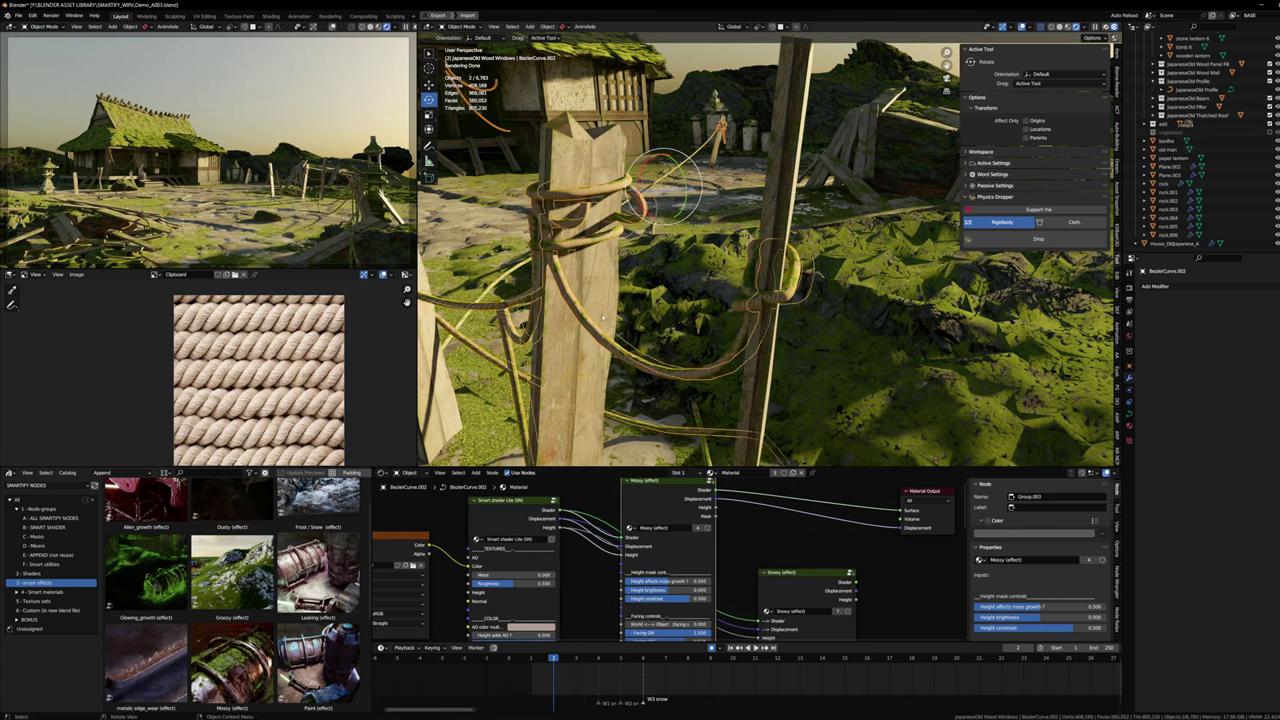
Step: Enter Edit Mode on the rope curve, show the Draw tool settings, and toggle the viewport overlays off and back on
shift+middle_drag(602, 318, 904, 225)
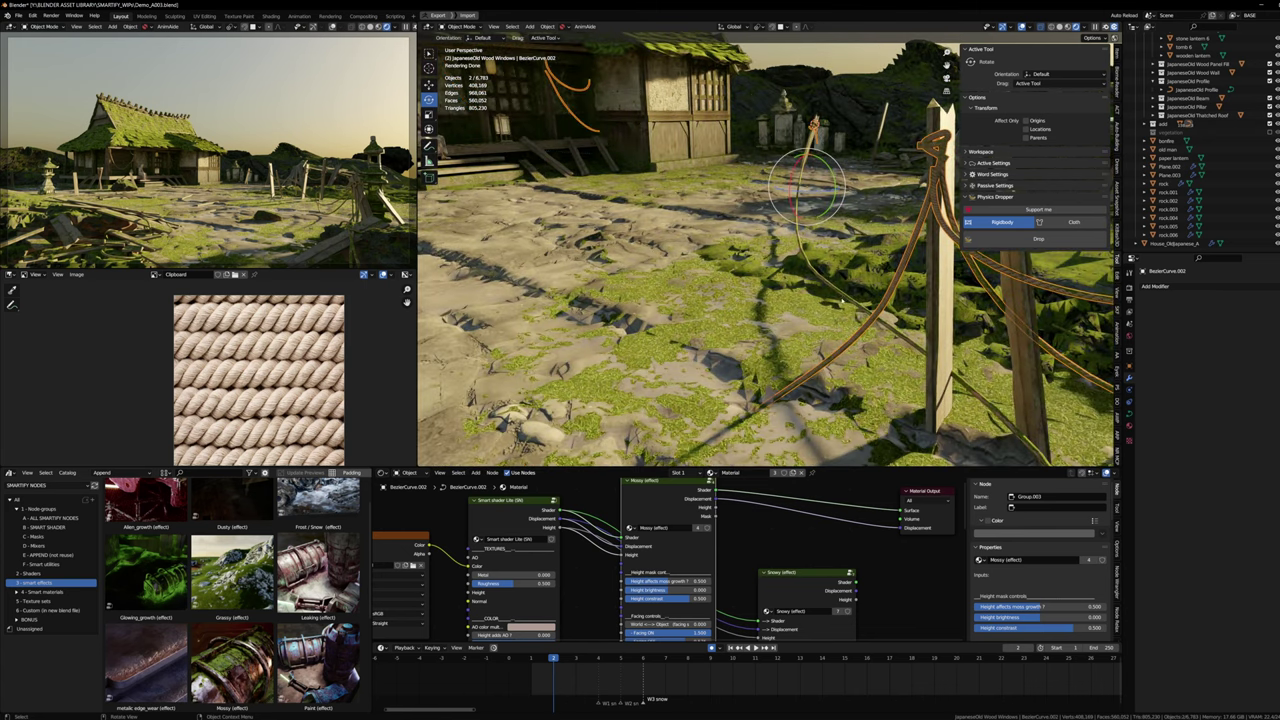
key(Tab)
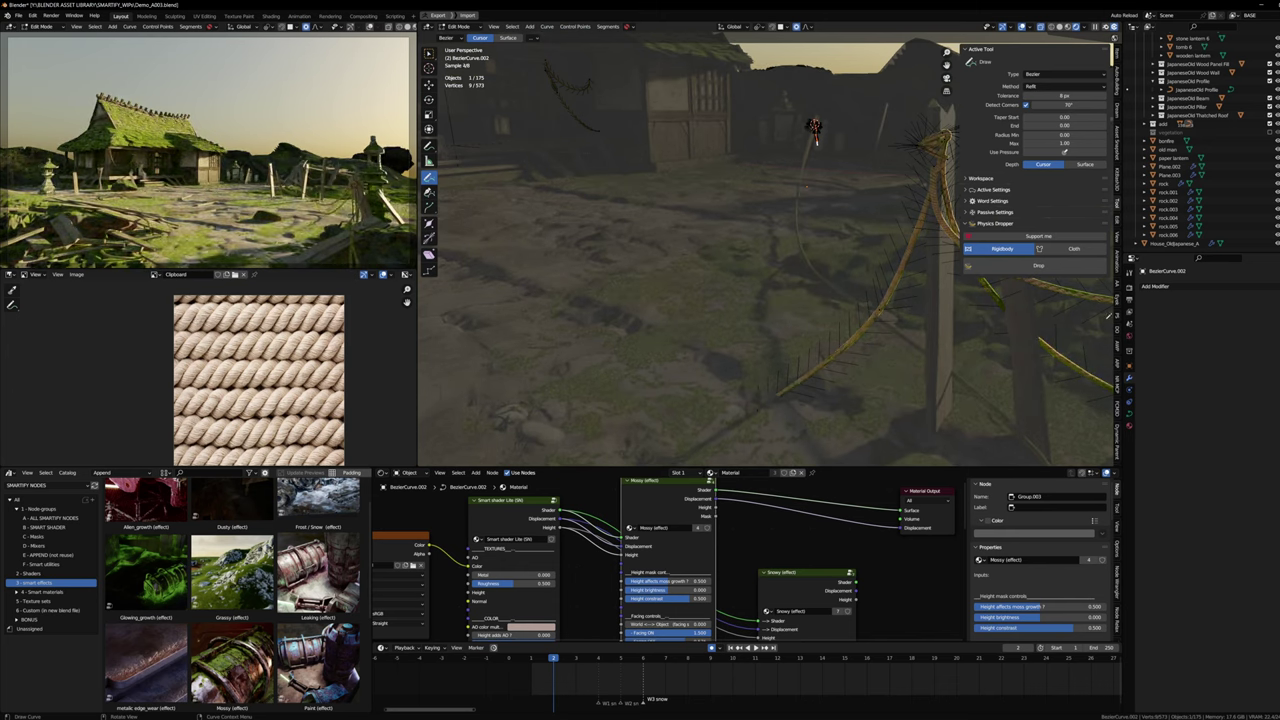
click(1130, 273)
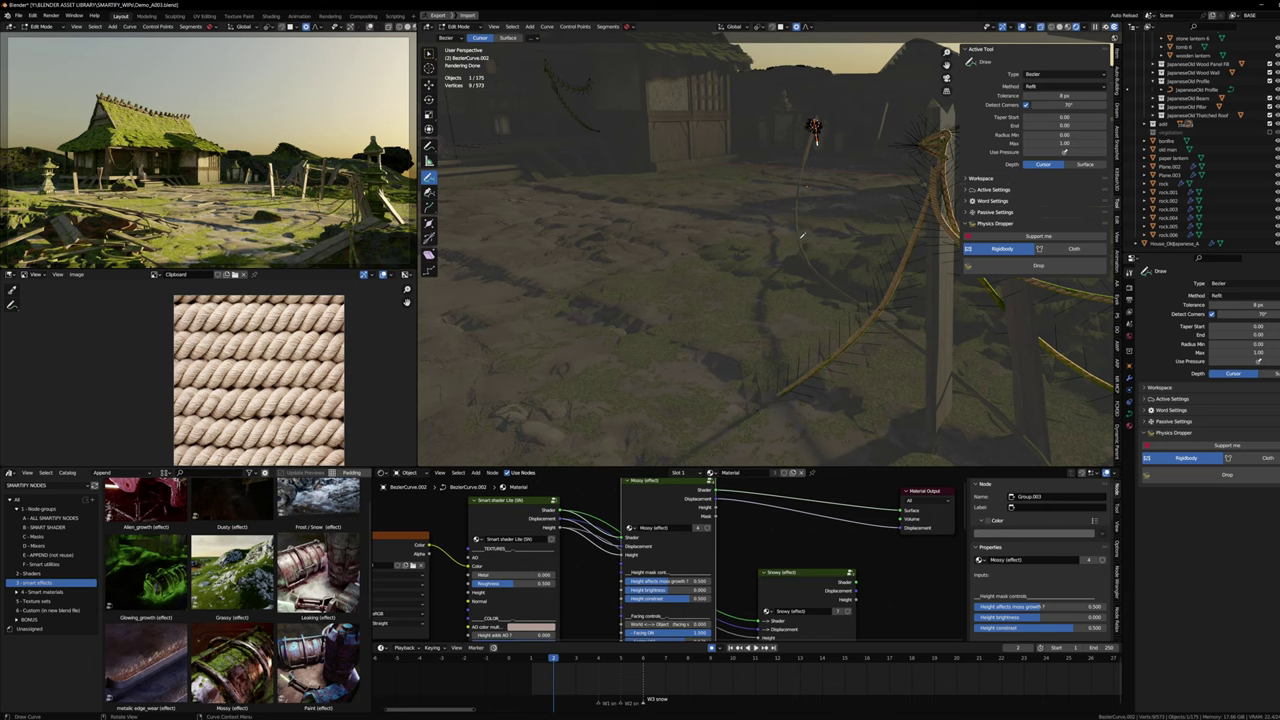
middle_drag(801, 236, 762, 301)
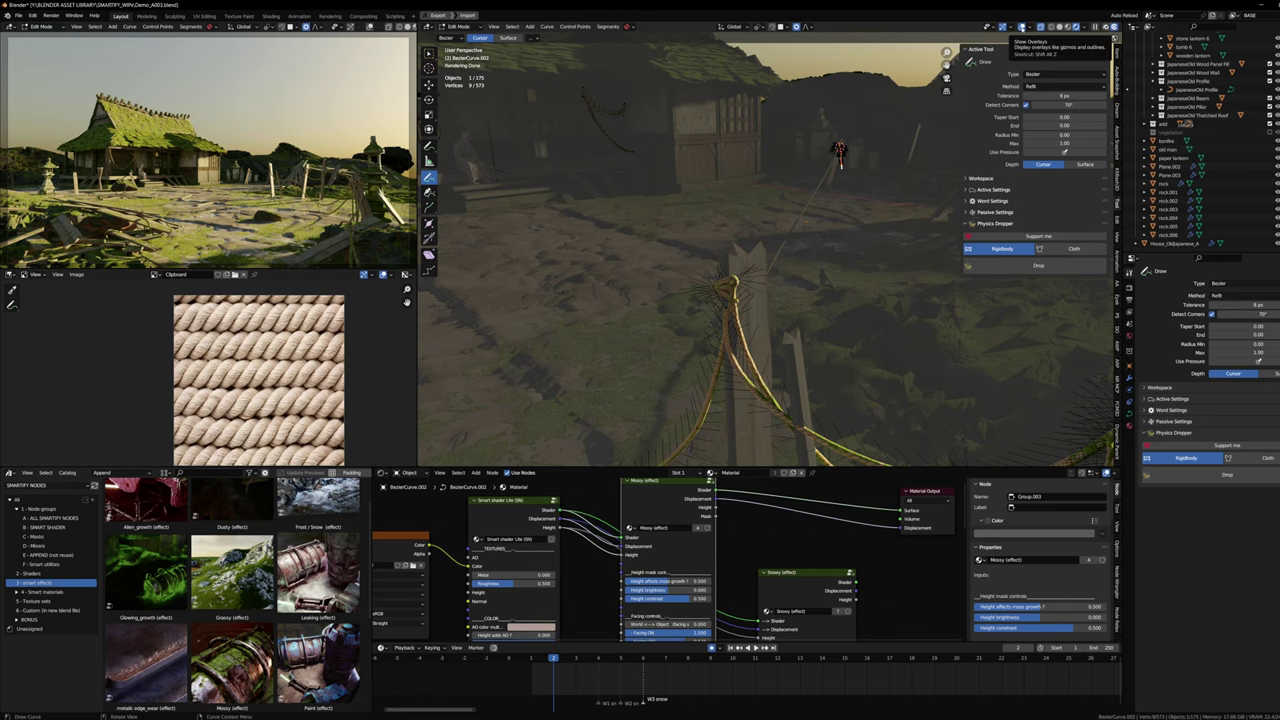
click(1021, 27)
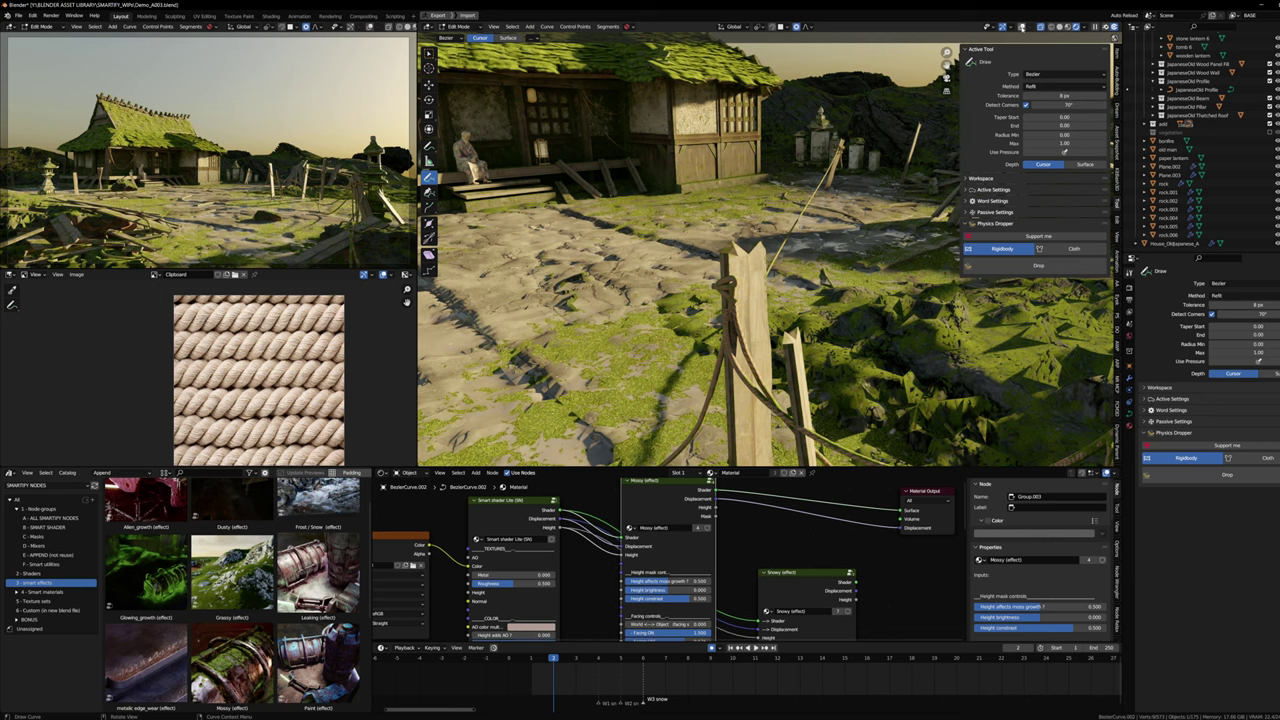
click(1021, 27)
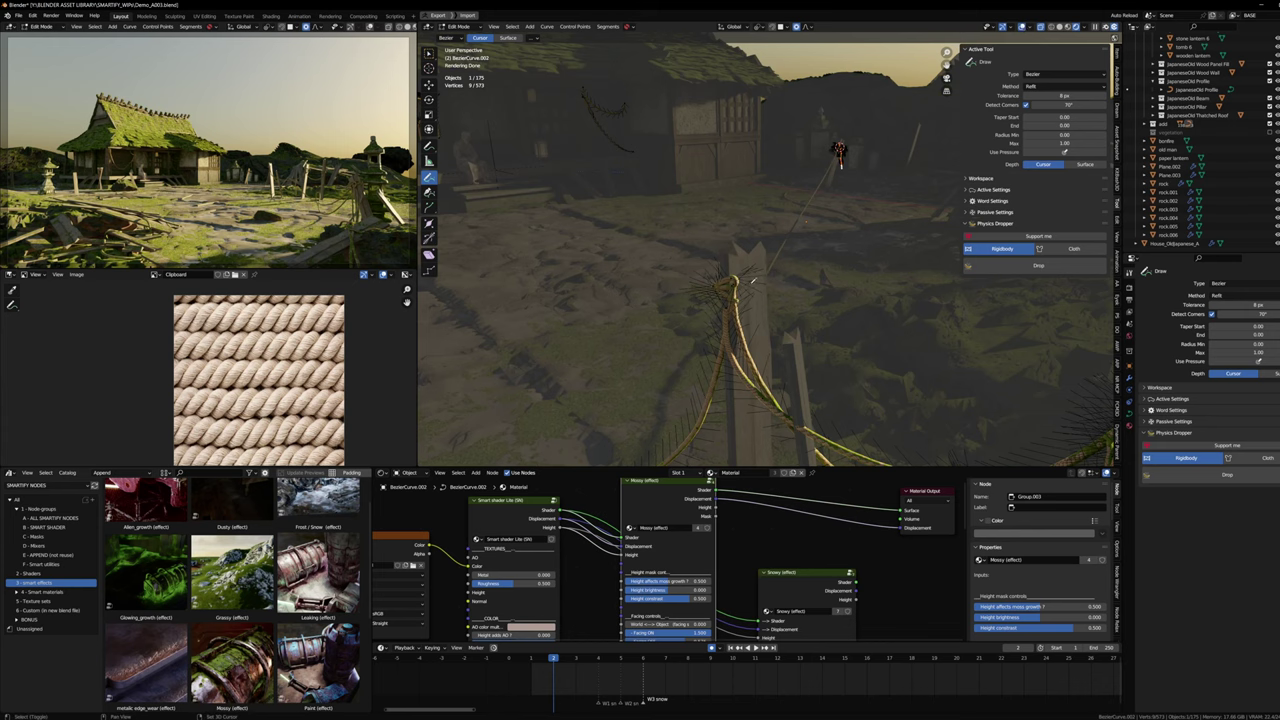
Step: Draw a freehand rope loop around the top of the nearest wooden post with the curve Draw tool
mouse_move(780, 283)
middle_down()
mouse_move(851, 463)
mouse_move(762, 281)
middle_up()
mouse_move(732, 280)
mouse_down()
mouse_move(722, 316)
mouse_move(806, 318)
mouse_move(788, 279)
mouse_move(762, 282)
mouse_up()
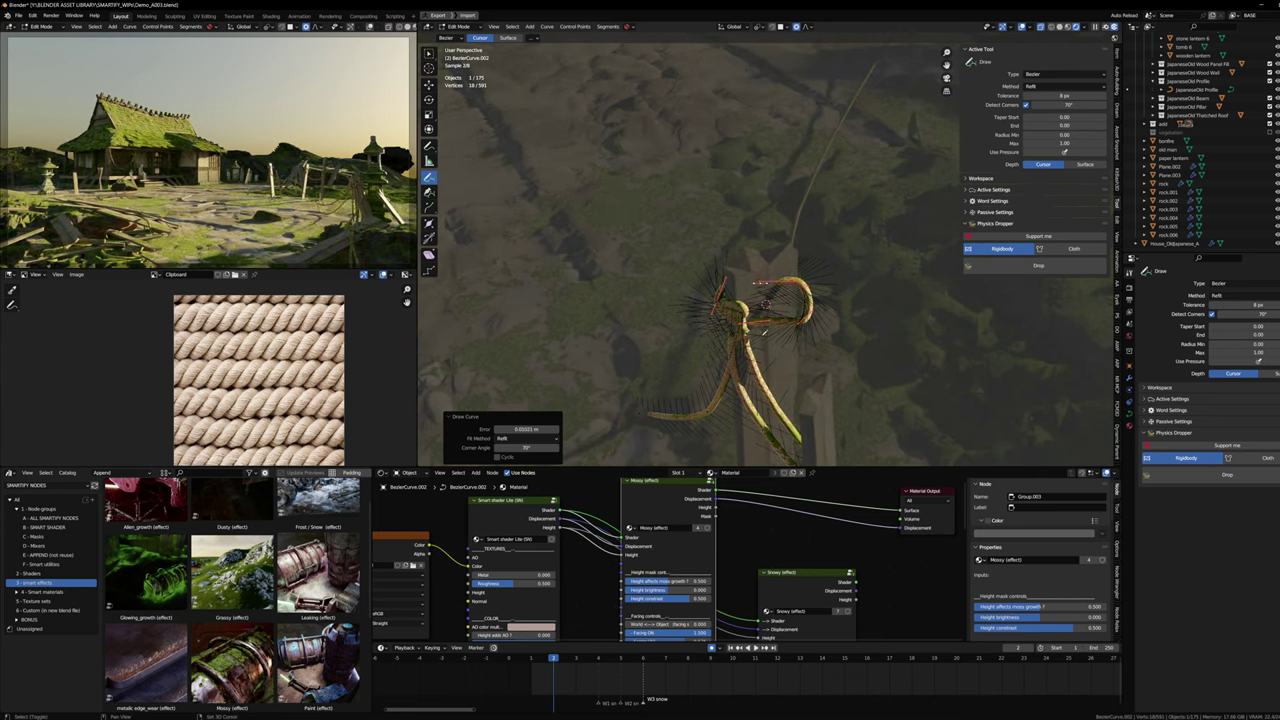
mouse_move(748, 304)
mouse_down()
mouse_move(782, 305)
mouse_move(755, 305)
mouse_up()
mouse_move(765, 308)
middle_down()
mouse_move(792, 282)
mouse_move(786, 246)
mouse_move(811, 308)
mouse_move(758, 362)
middle_up()
Step: Select the whole linked rope loop and rotate it freely, plus about 30° around the Z axis, to wrap the post
key(l)
key(shift+space)
key(g)
key(shift+space)
key(r)
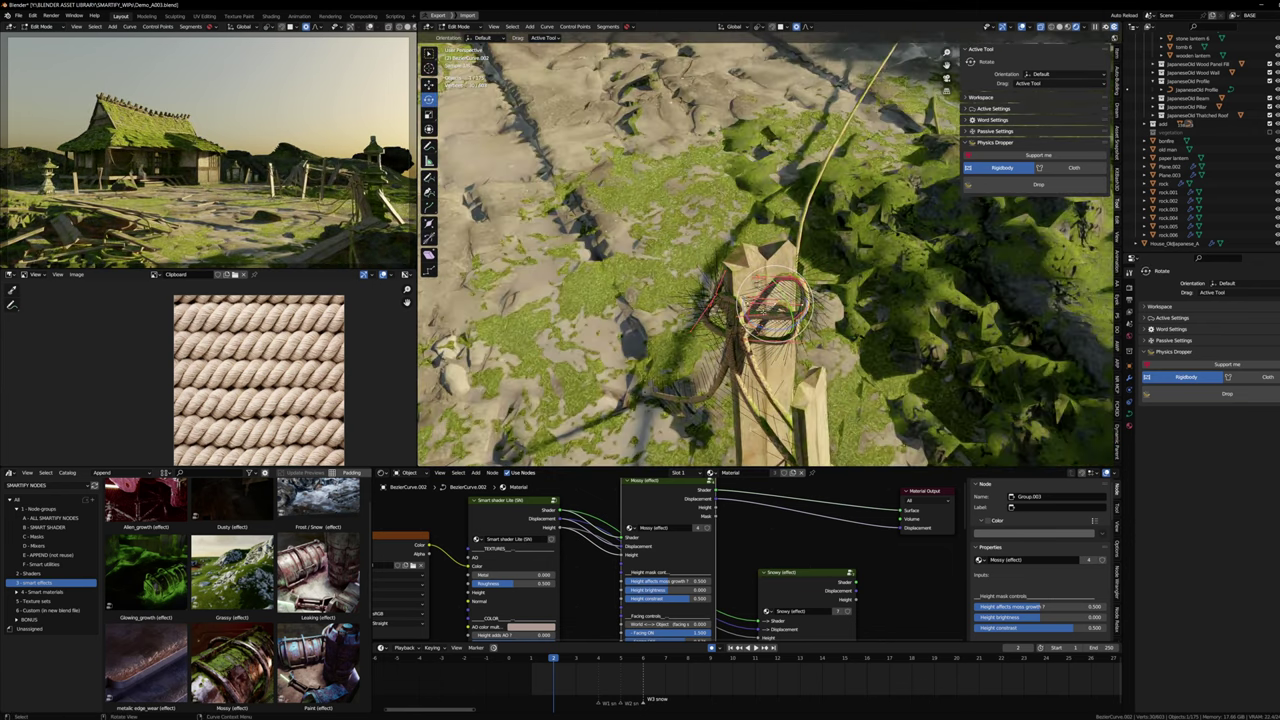
drag(784, 311, 801, 289)
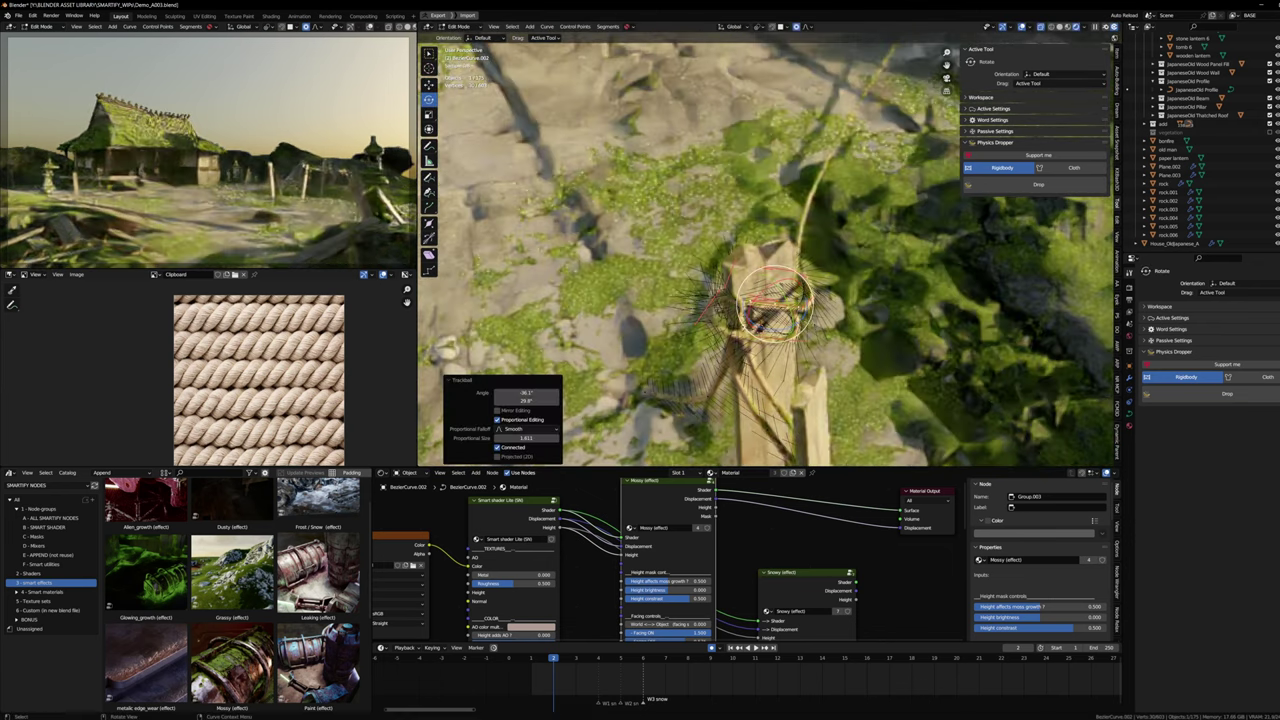
key(r)
key(z)
key(Return)
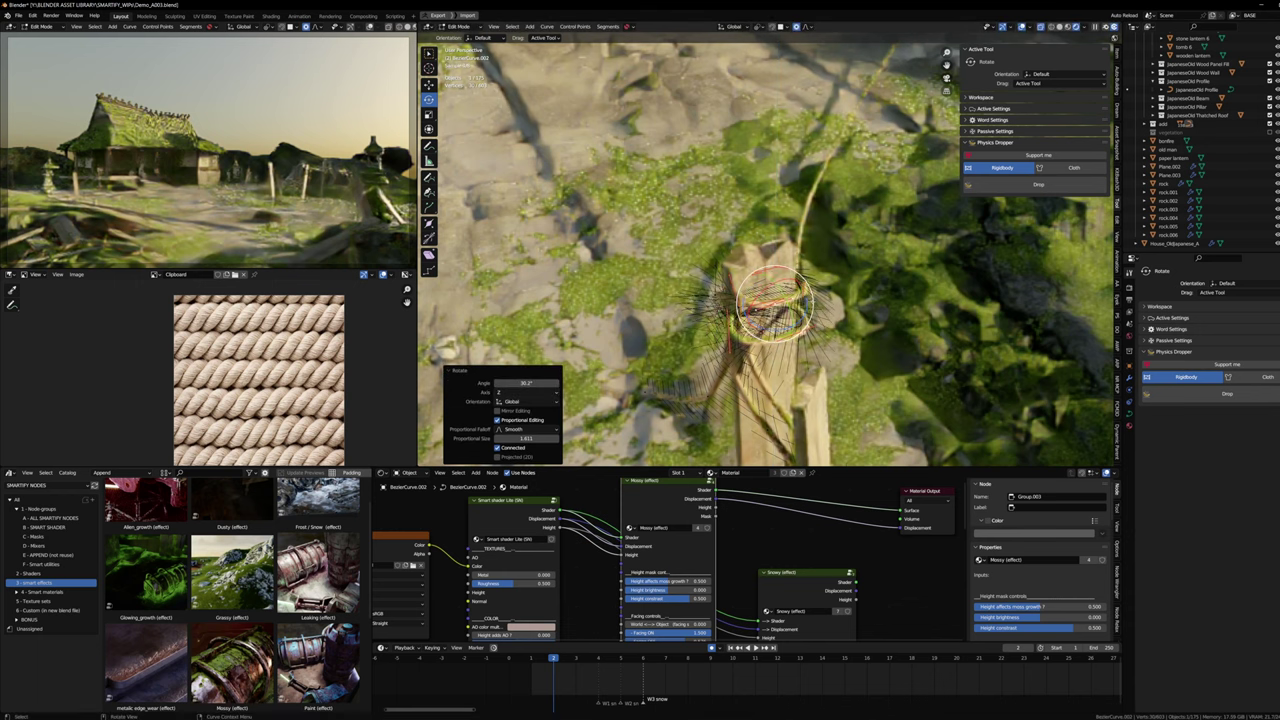
Step: Scale the rope loop to fit the post and return the rope curve to Object Mode
click(429, 115)
drag(795, 327, 811, 285)
click(429, 86)
key(Tab)
middle_drag(765, 290, 829, 251)
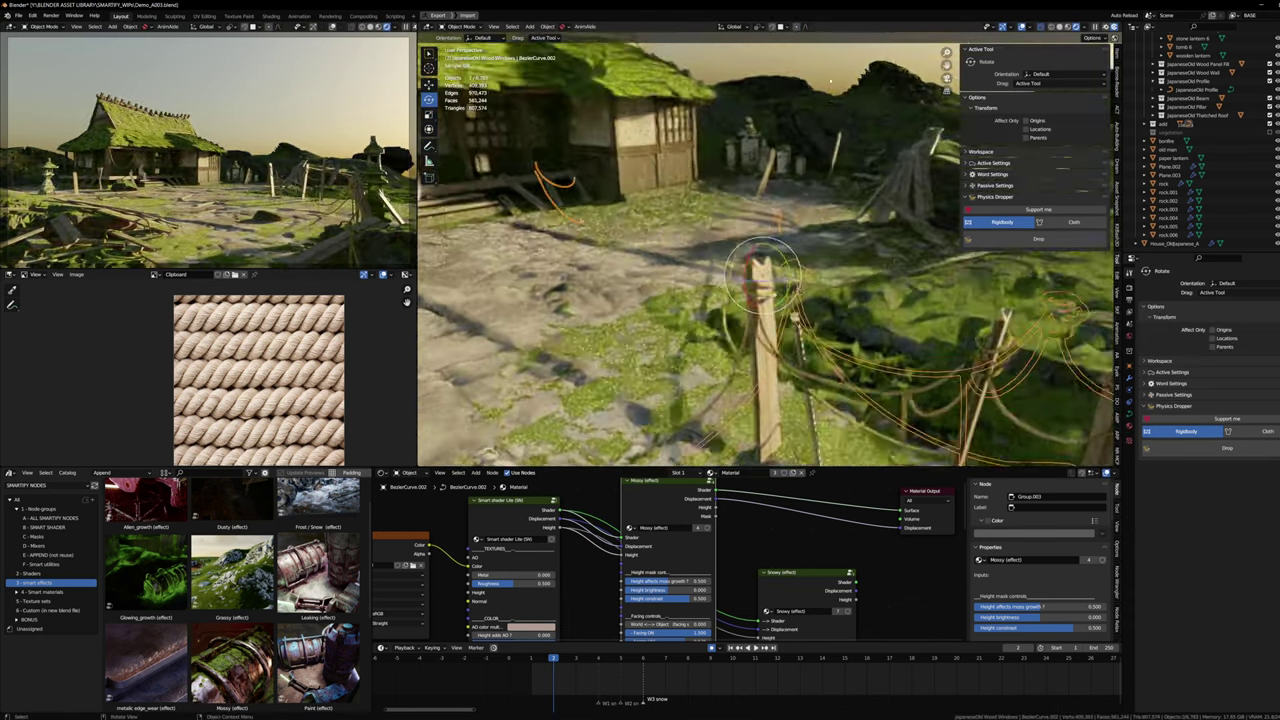
Step: Deselect the rope, enable the vegetation collection, and view the house and yard in a maximized viewport
click(830, 81)
scroll(832, 95, down, 2)
shift+middle_drag(832, 95, 887, 155)
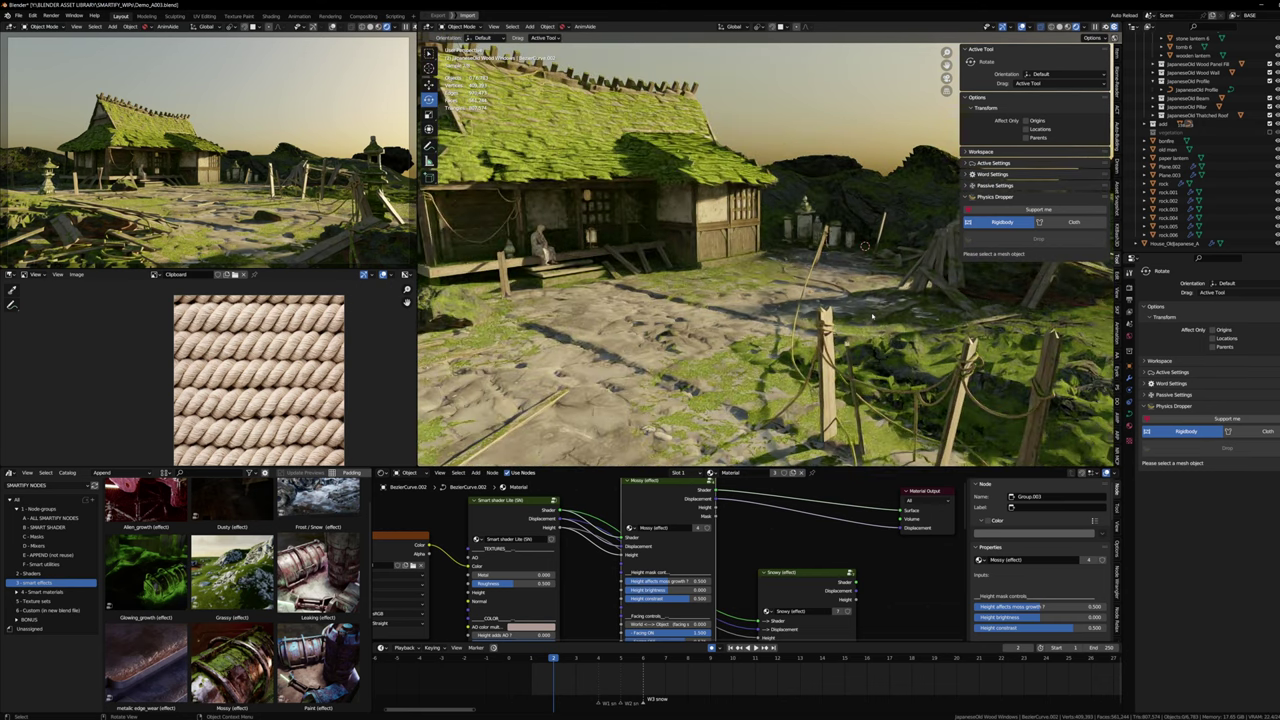
scroll(873, 316, down, 1)
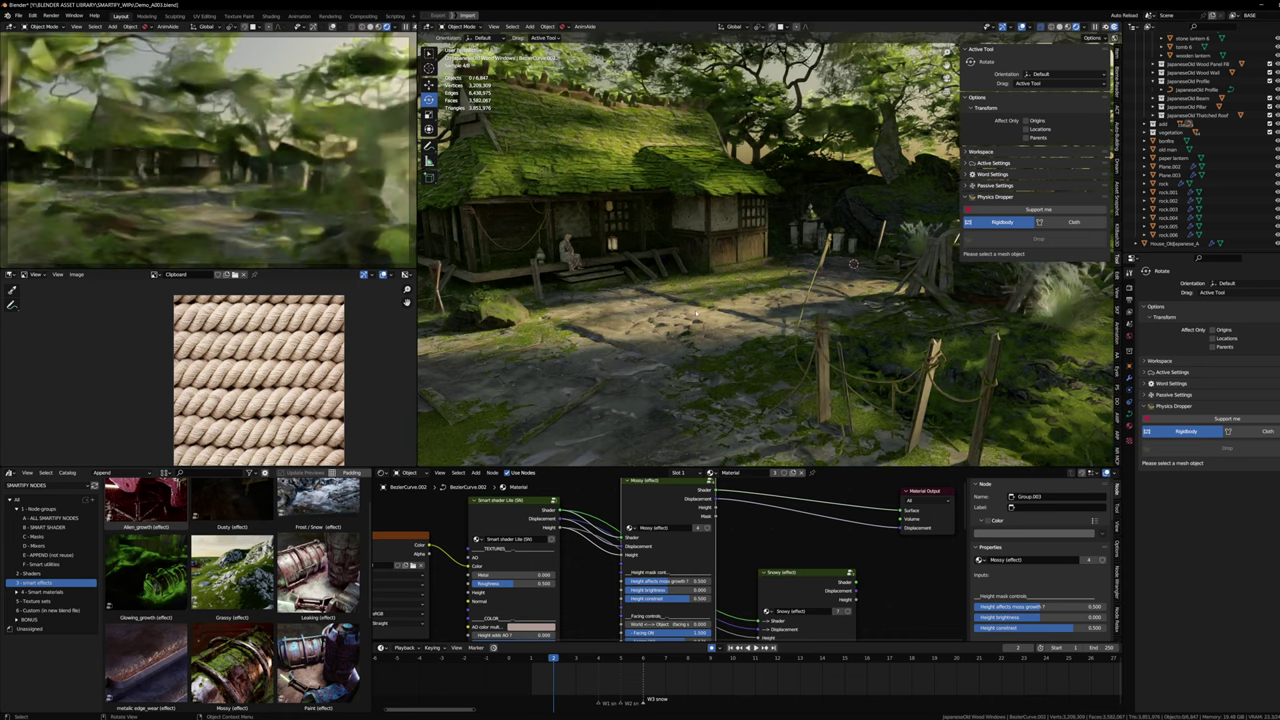
key(ctrl+space)
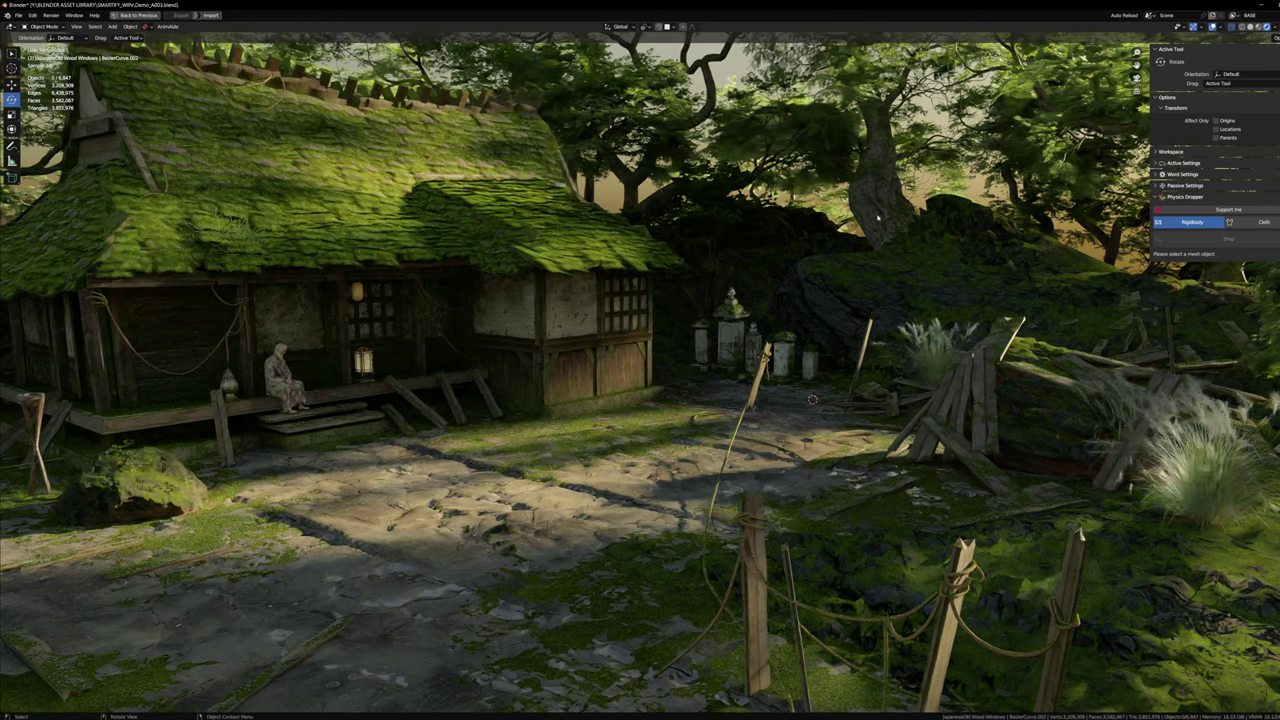
middle_drag(707, 343, 598, 385)
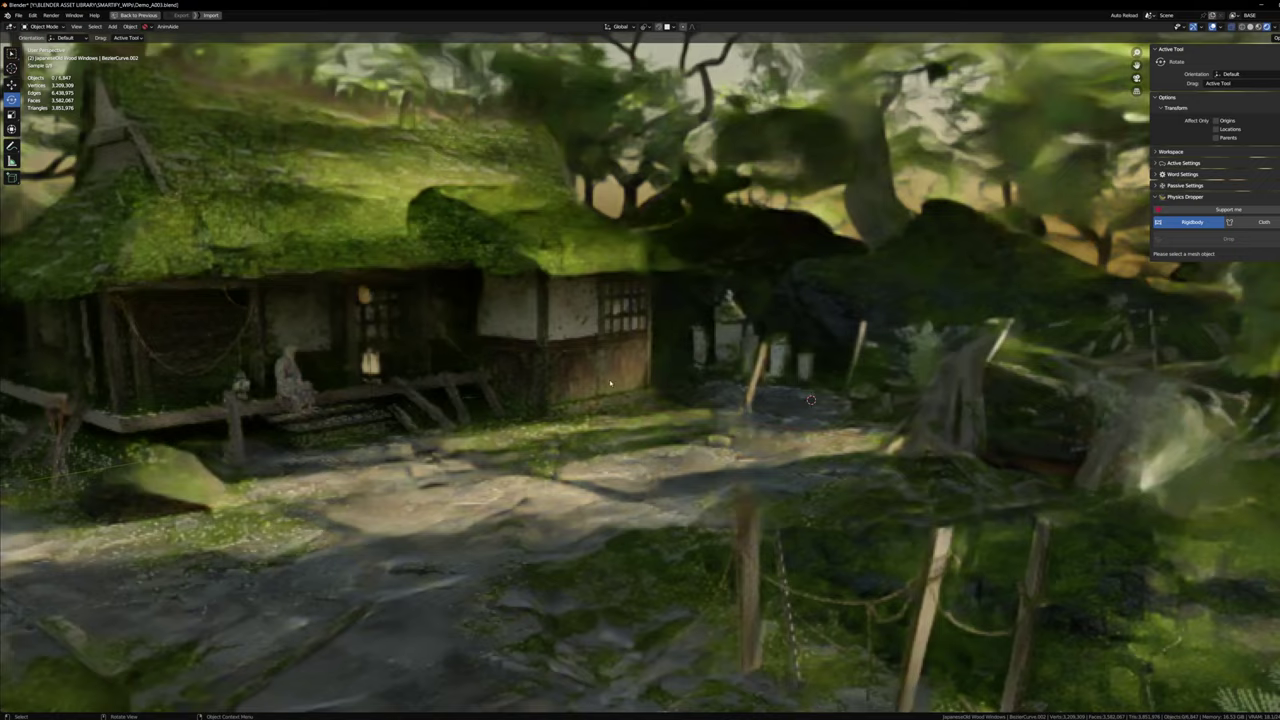
scroll(598, 385, down, 2)
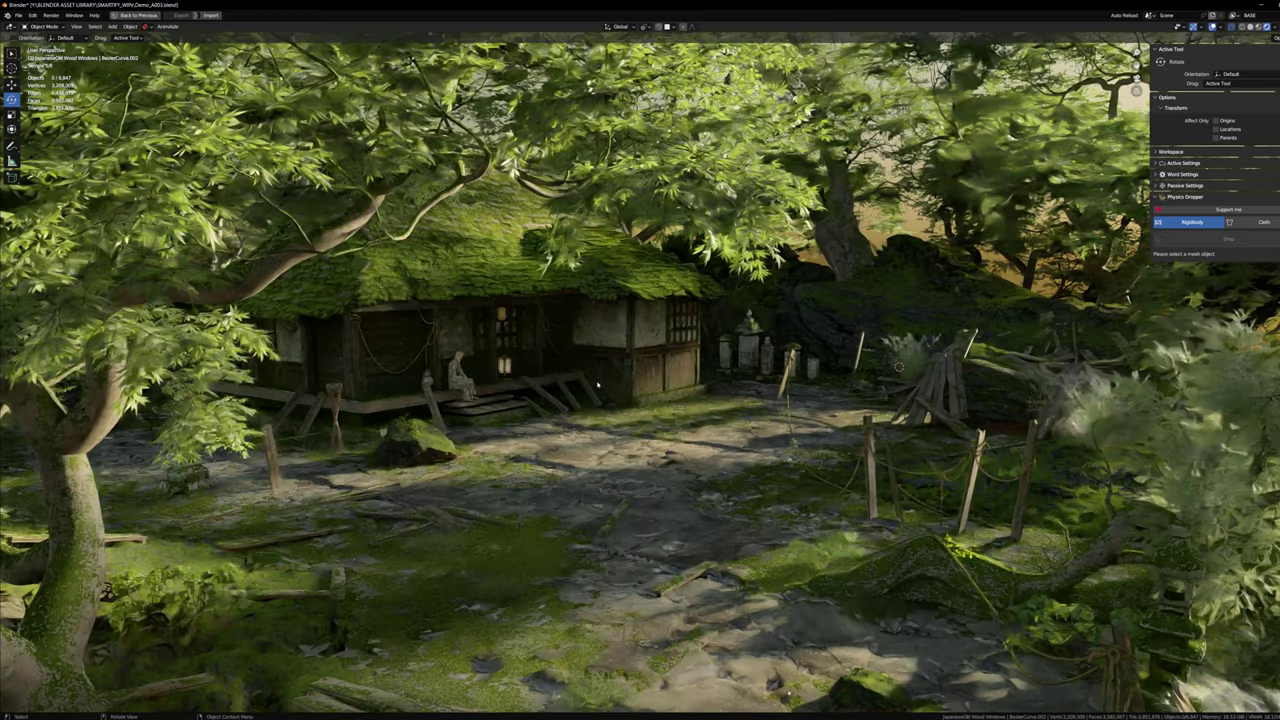
middle_drag(598, 385, 396, 429)
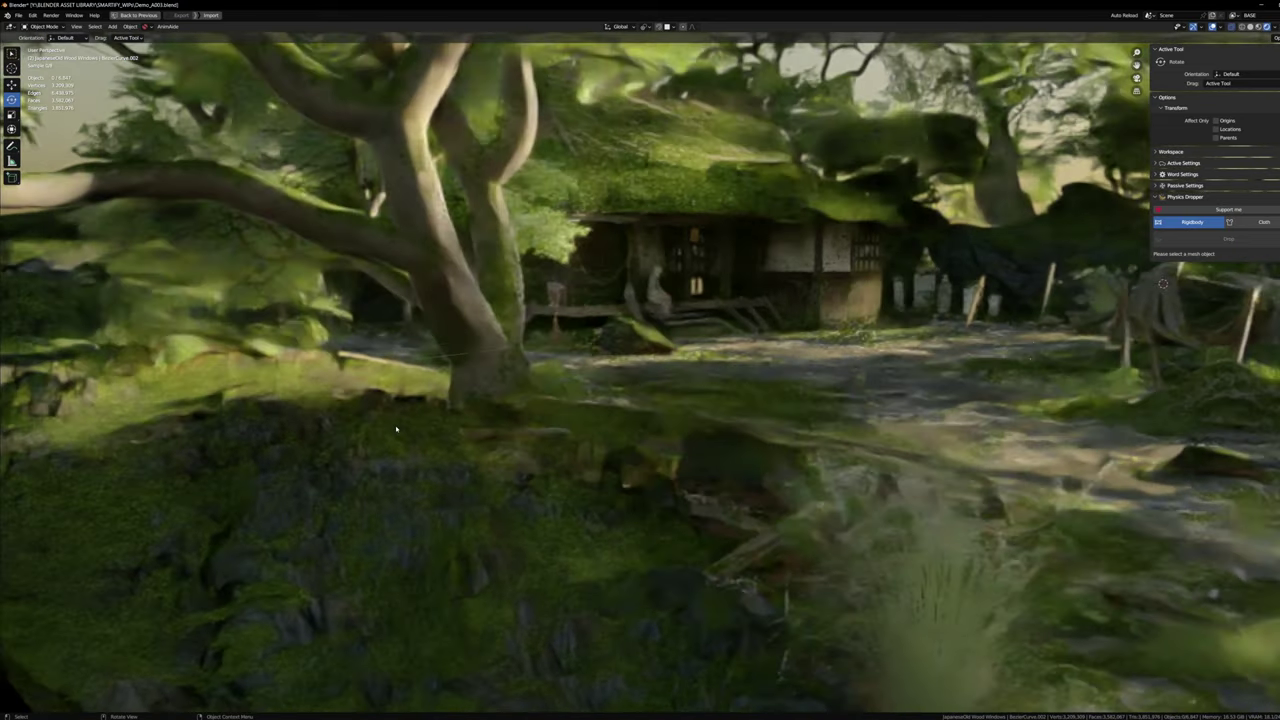
middle_drag(396, 429, 262, 476)
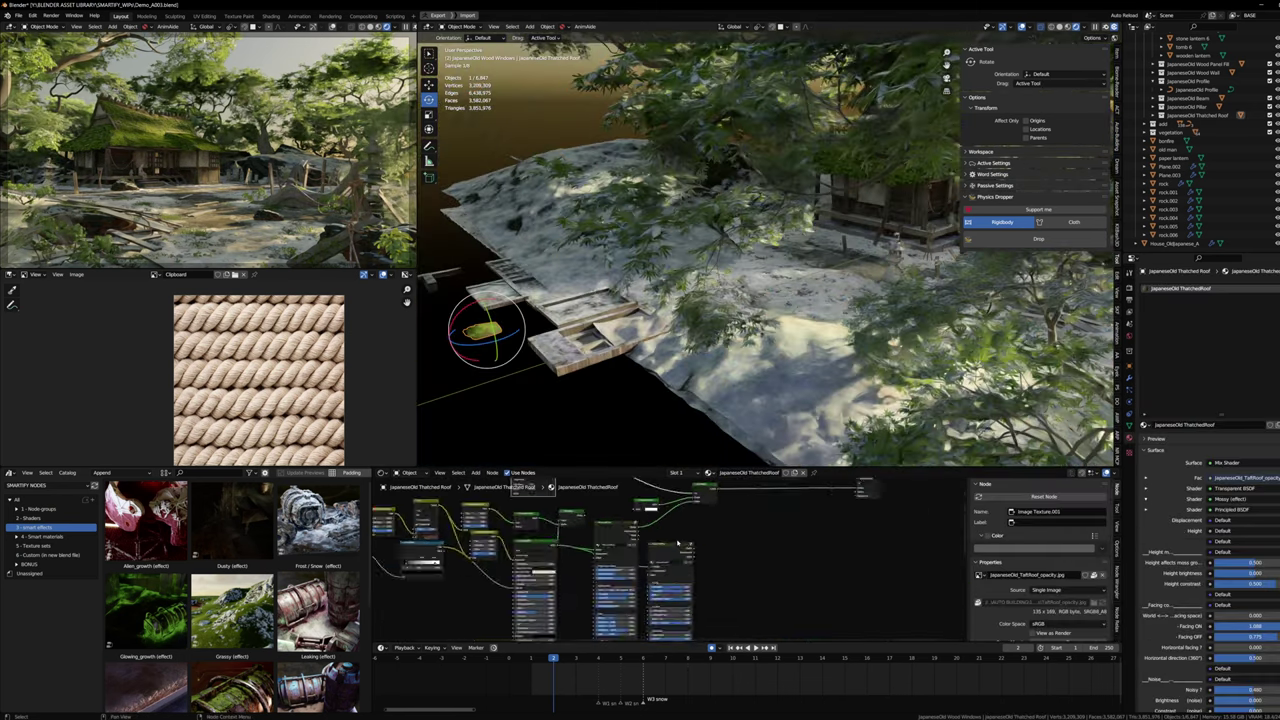
Step: Cut the link from the Mossy (effect) shader output to the Mix Shader in the thatched roof material
scroll(678, 543, up, 5)
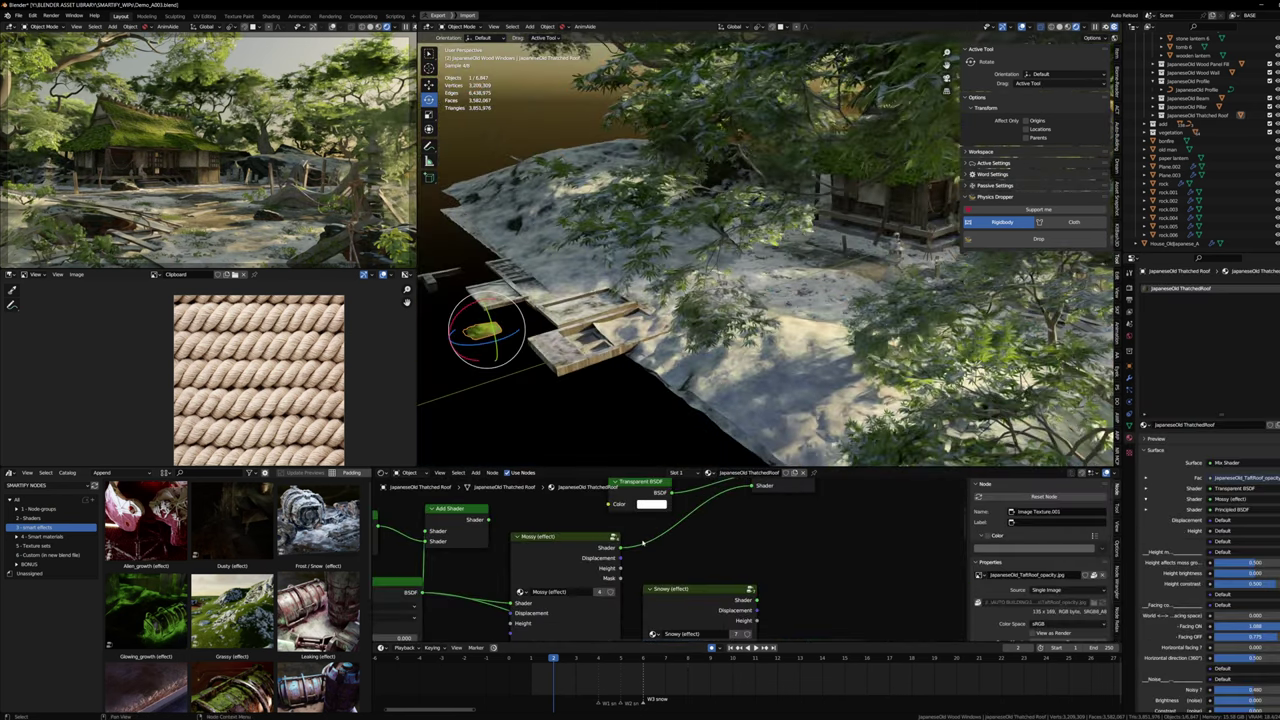
scroll(654, 545, down, 5)
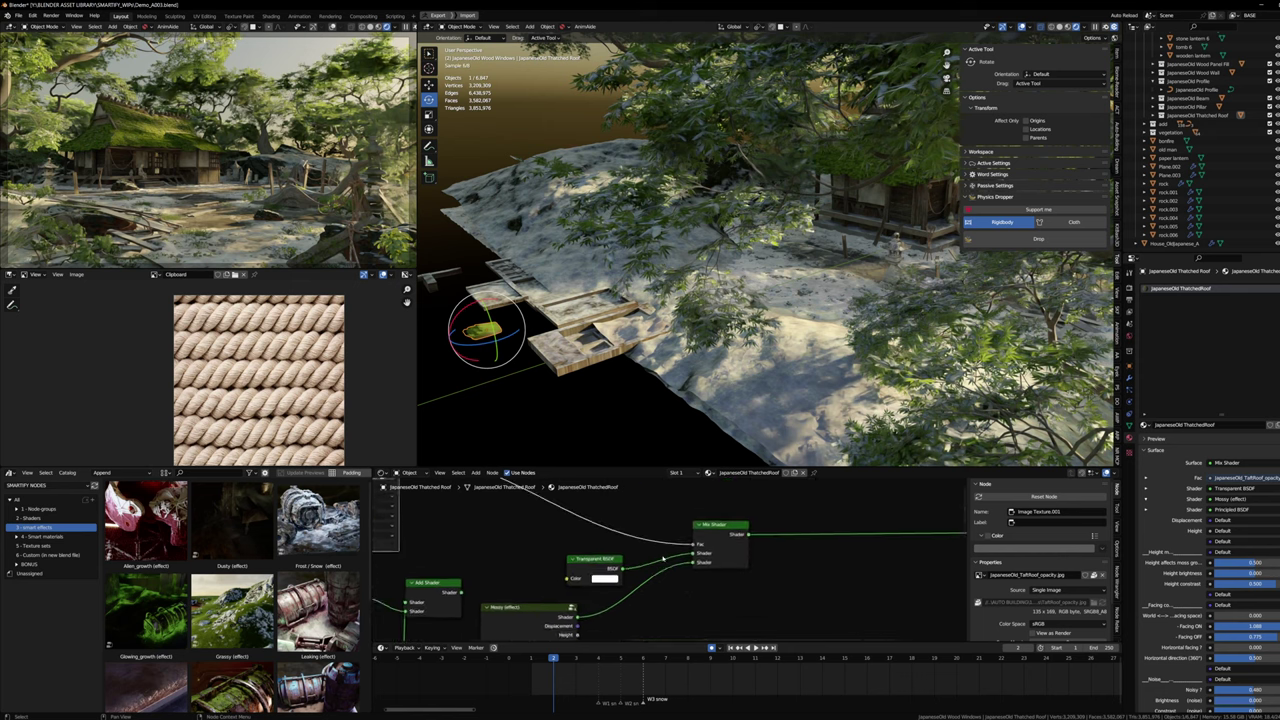
scroll(731, 590, up, 5)
middle_drag(731, 590, 777, 548)
scroll(795, 548, down, 4)
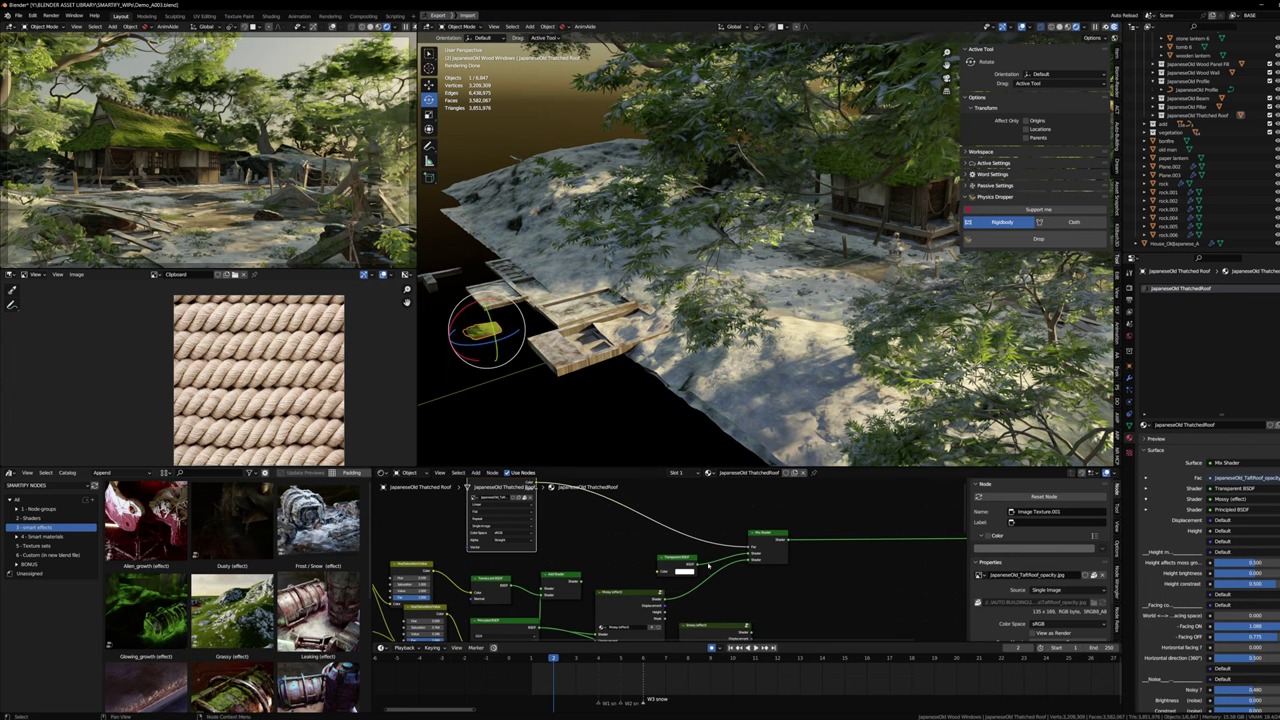
scroll(738, 615, up, 1)
middle_drag(738, 615, 750, 556)
scroll(740, 589, up, 2)
ctrl+right_drag(718, 496, 742, 534)
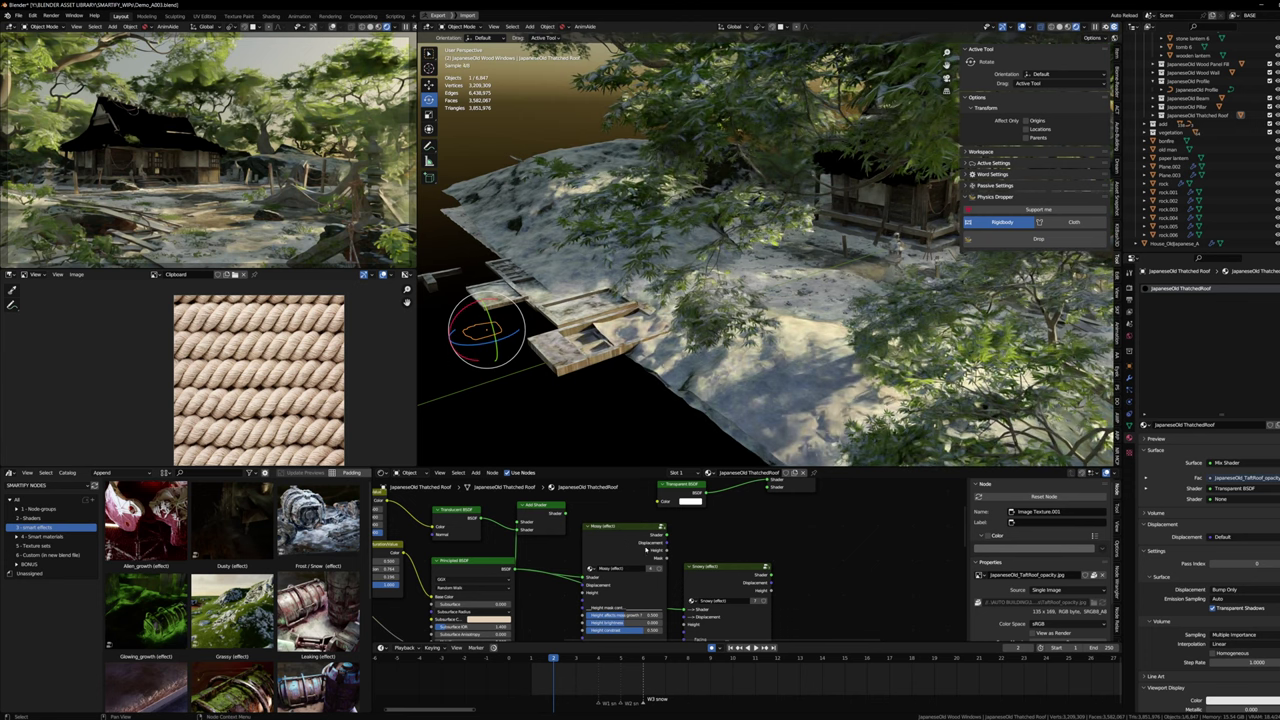
Step: Connect the Snowy (effect) node's shader output to the Mix Shader in the thatched roof material
click(629, 547)
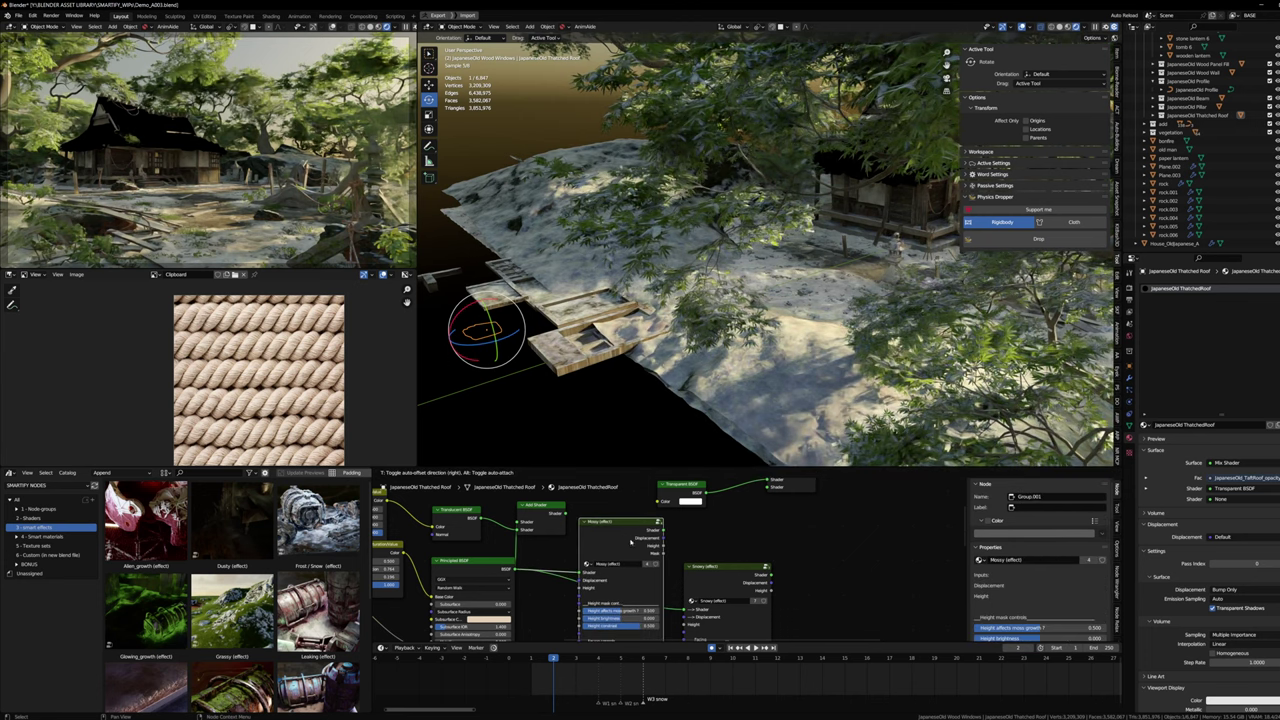
drag(705, 582, 696, 581)
middle_drag(723, 551, 689, 578)
scroll(689, 578, up, 1)
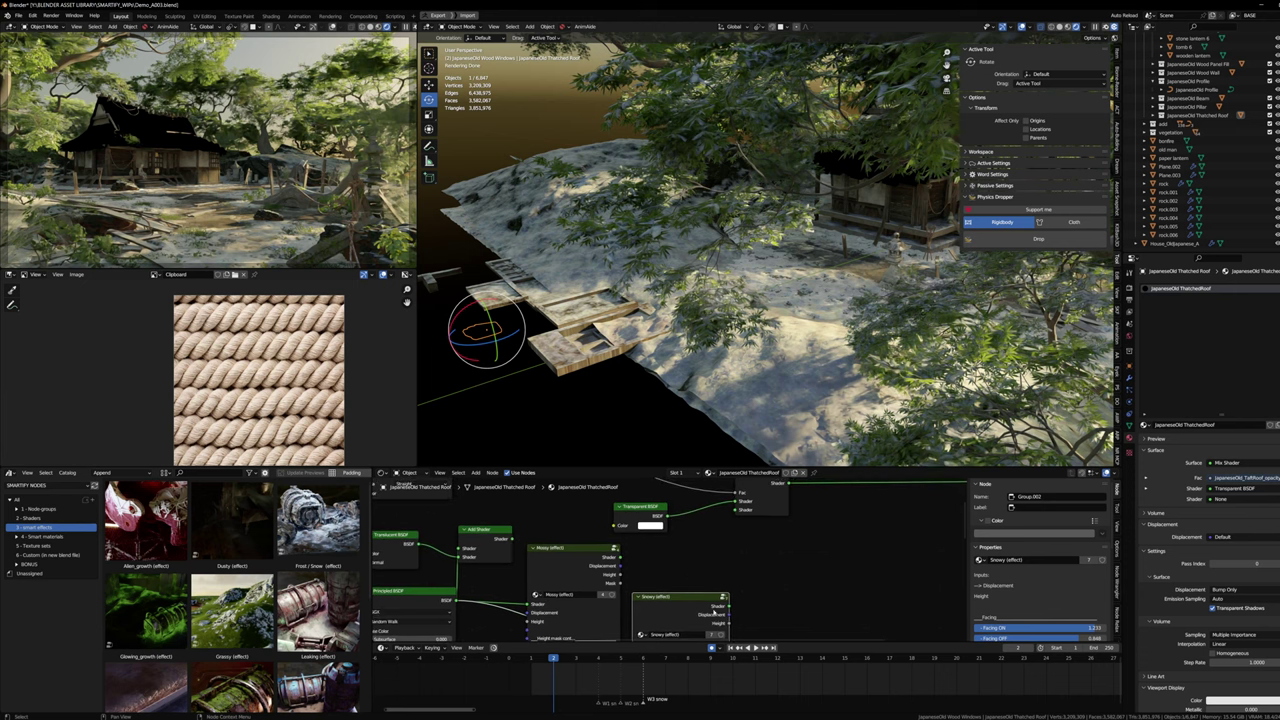
alt+right_drag(714, 608, 757, 516)
Step: Rearrange the Snowy (effect), Mossy (effect) and Mix Shader nodes so the roof's snow setup is tidy and readable
drag(683, 608, 683, 573)
drag(572, 562, 549, 597)
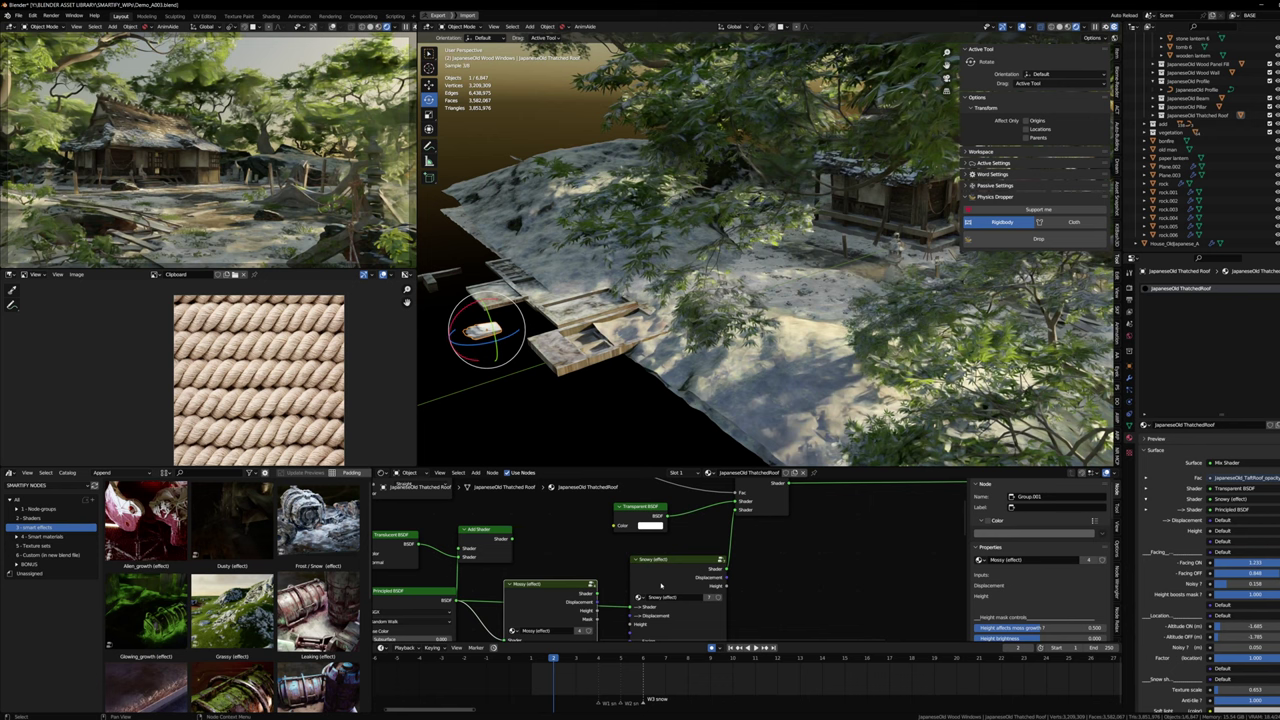
drag(675, 575, 660, 577)
middle_drag(760, 535, 738, 566)
drag(748, 543, 769, 556)
scroll(634, 612, up, 3)
middle_drag(634, 612, 657, 543)
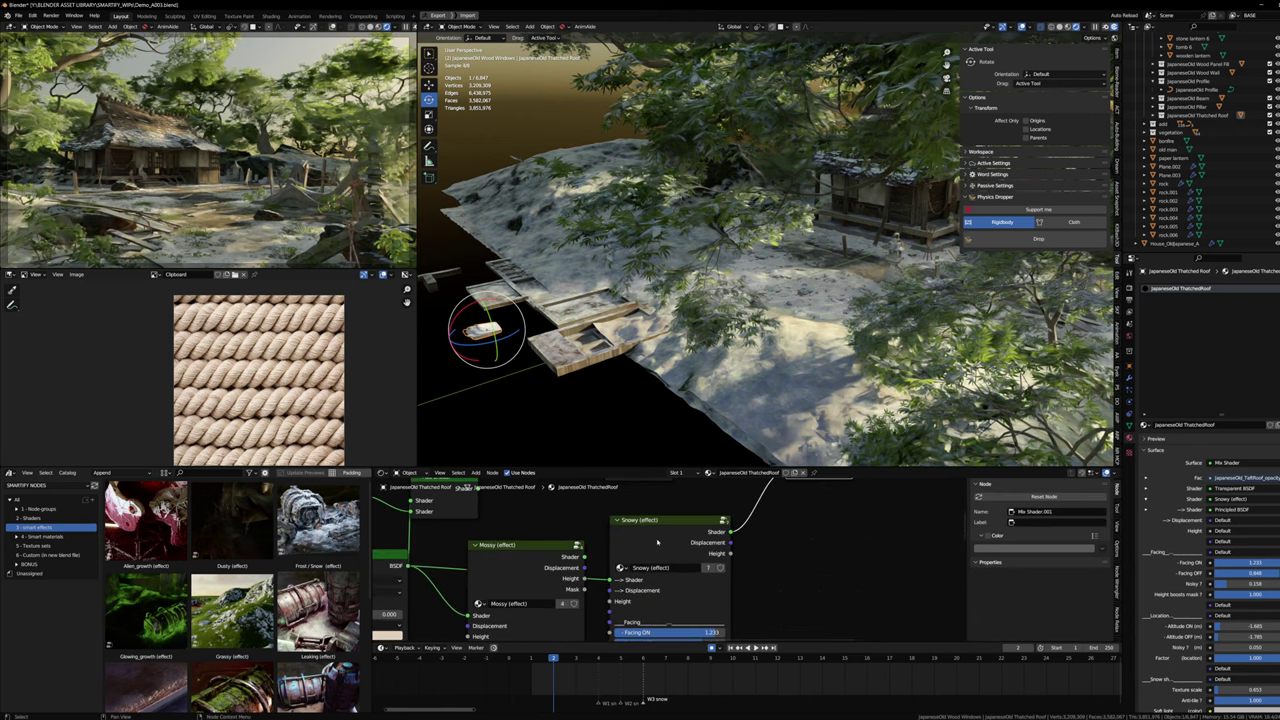
Step: Examine the inside of the Snowy (effect) group and its nested Location (mask) group, and return to the roof material
key(Tab)
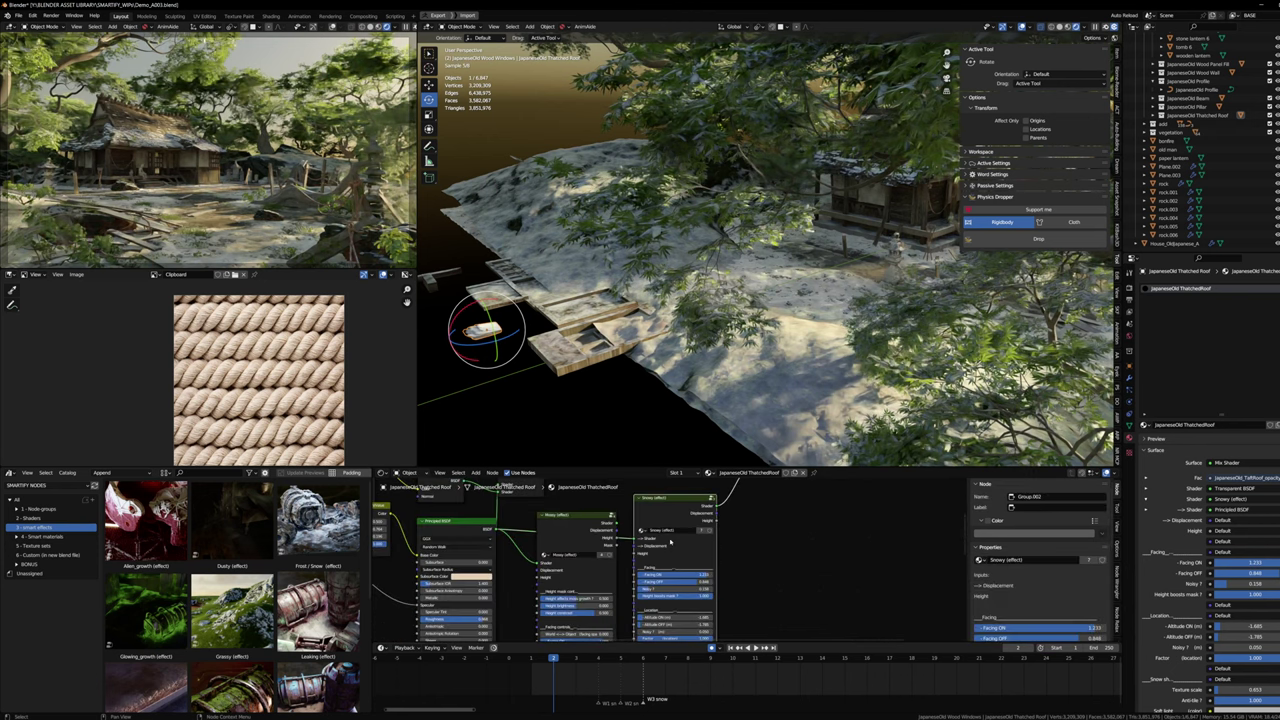
key(Home)
scroll(675, 515, up, 3)
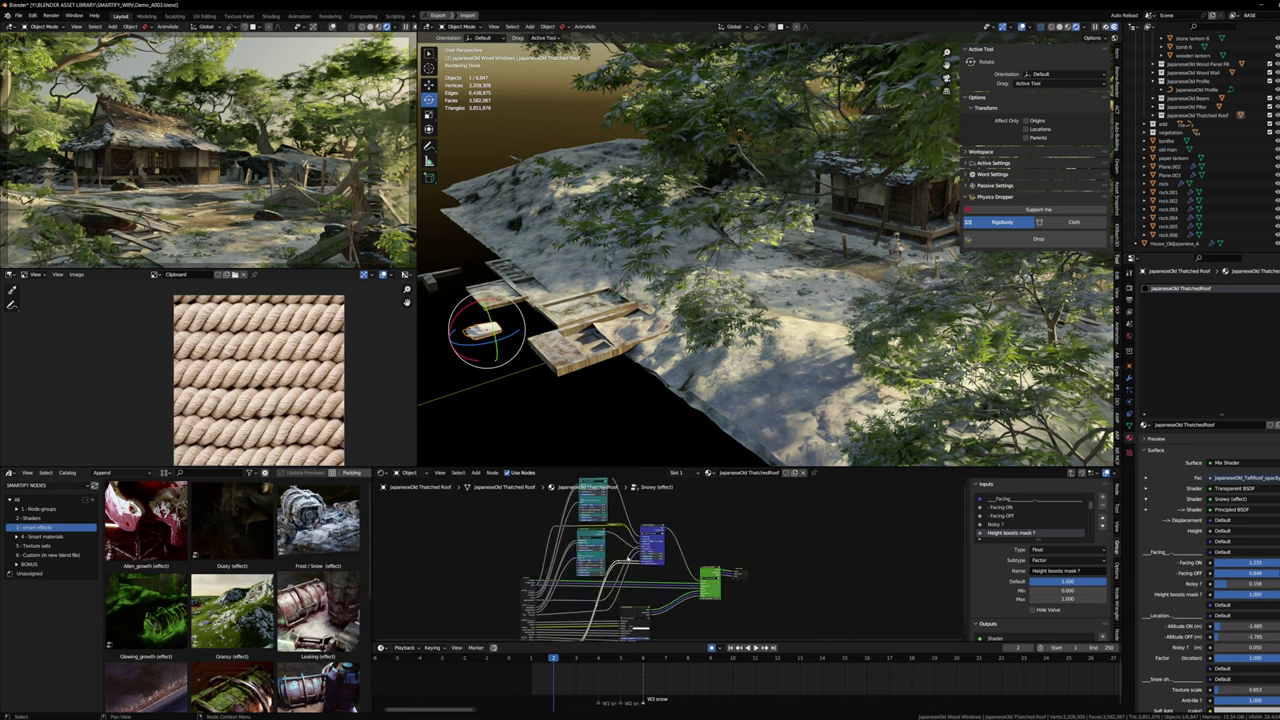
scroll(594, 534, up, 5)
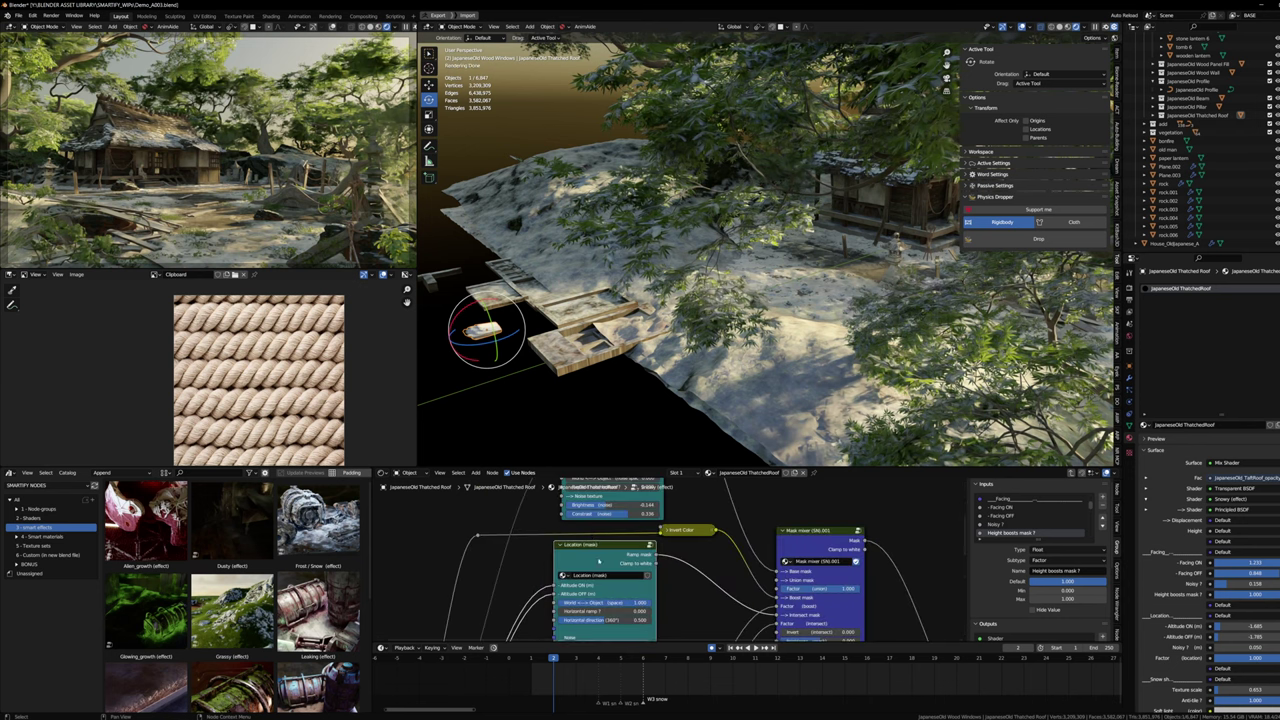
key(Tab)
key(Home)
scroll(599, 563, up, 3)
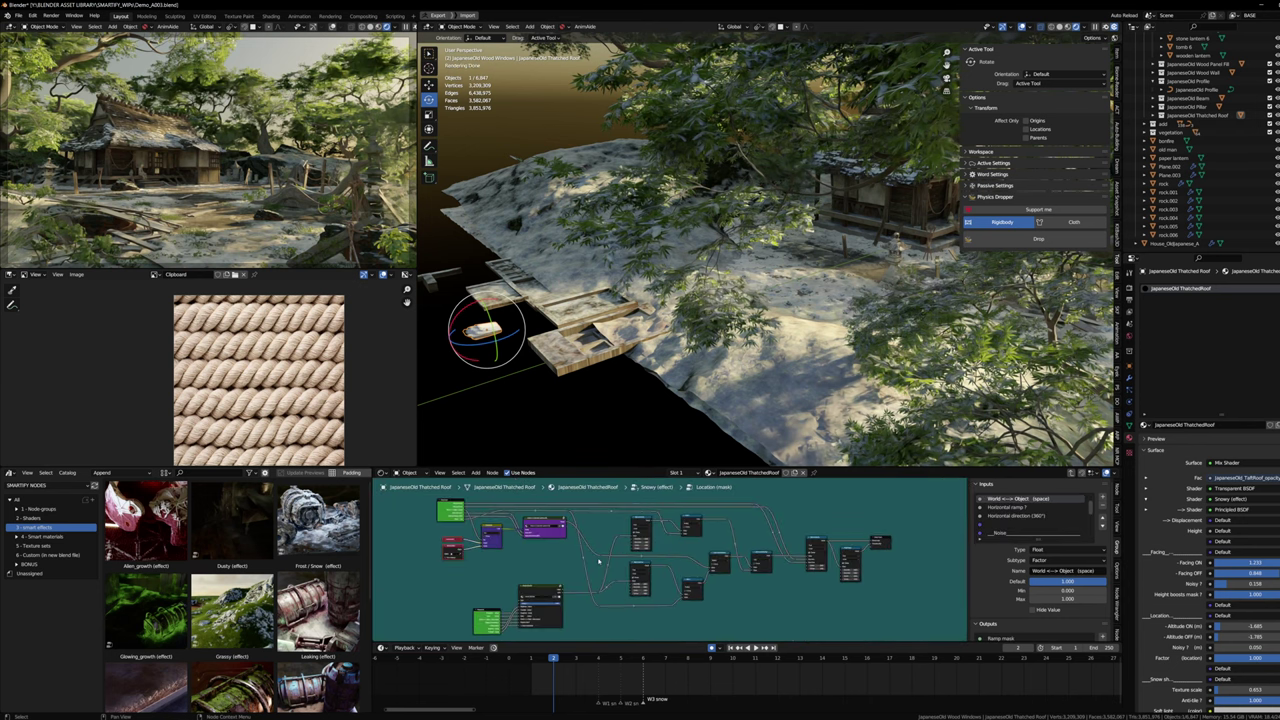
key(Tab)
key(Tab)
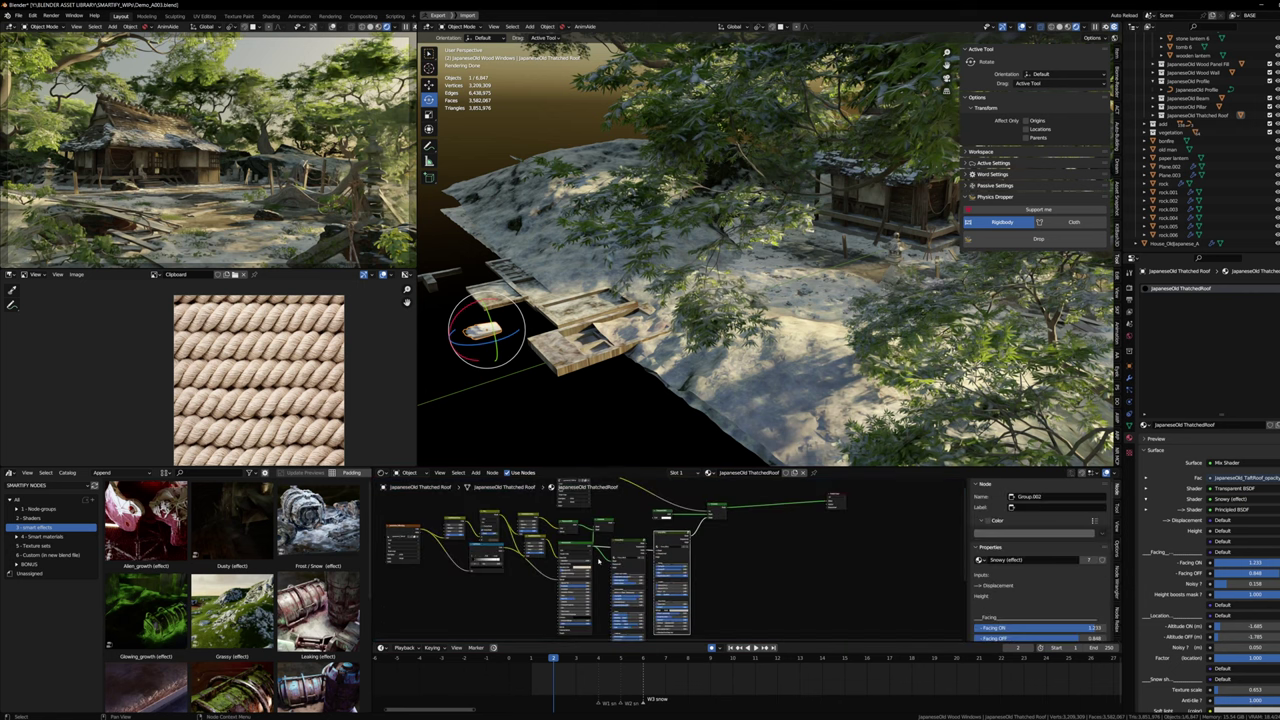
scroll(674, 545, up, 4)
middle_drag(671, 534, 654, 566)
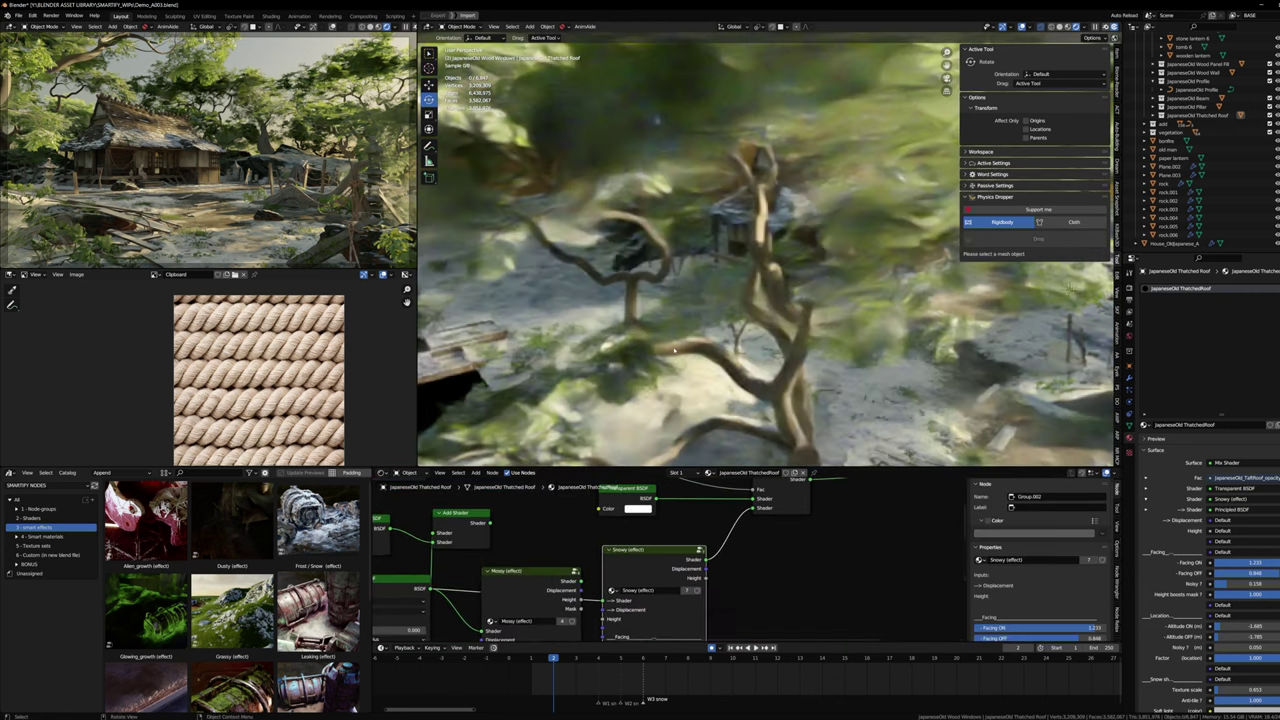
Step: Examine the snow on the house roof, yard and tombs up close in a maximized viewport
middle_drag(698, 346, 674, 350)
scroll(674, 349, down, 6)
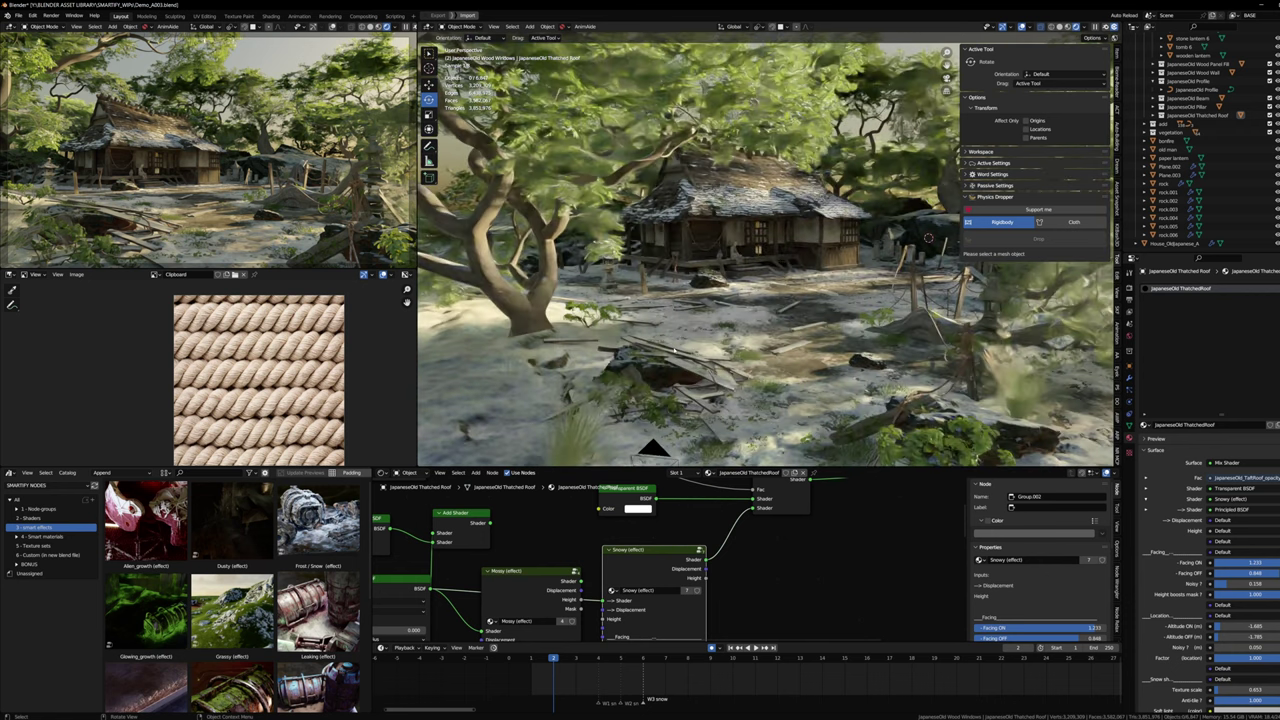
scroll(674, 350, up, 3)
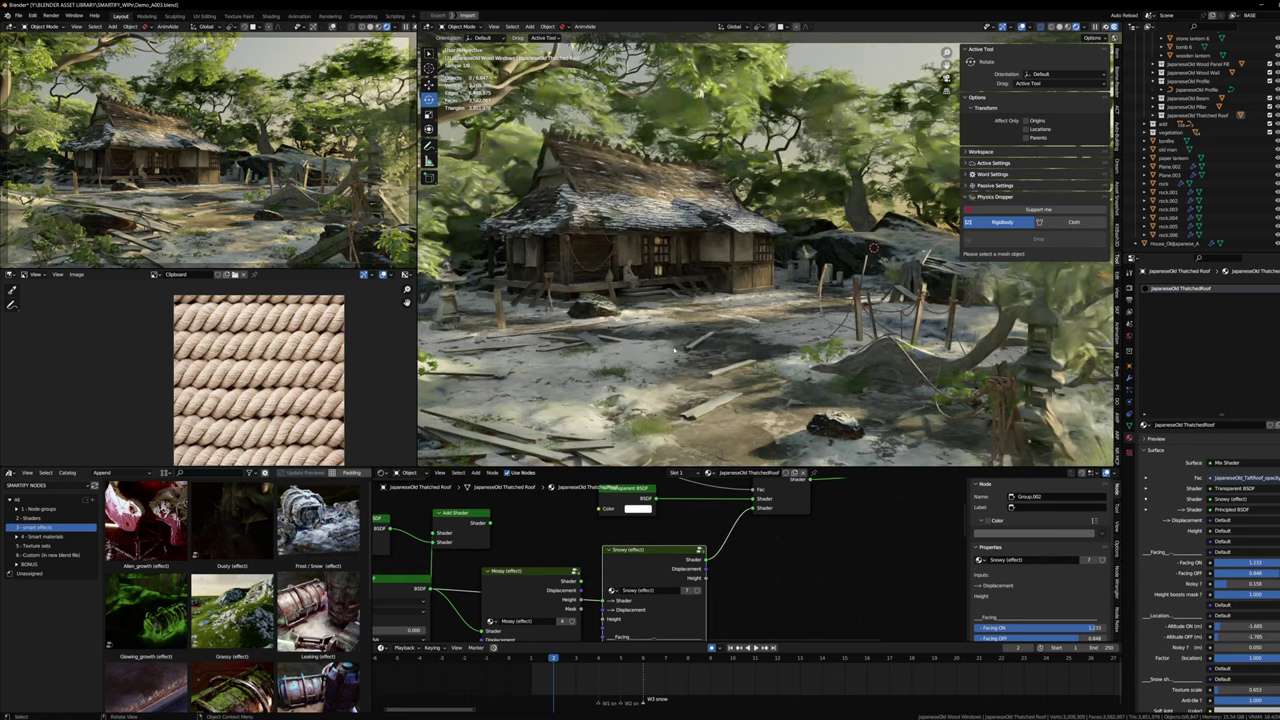
scroll(674, 349, up, 1)
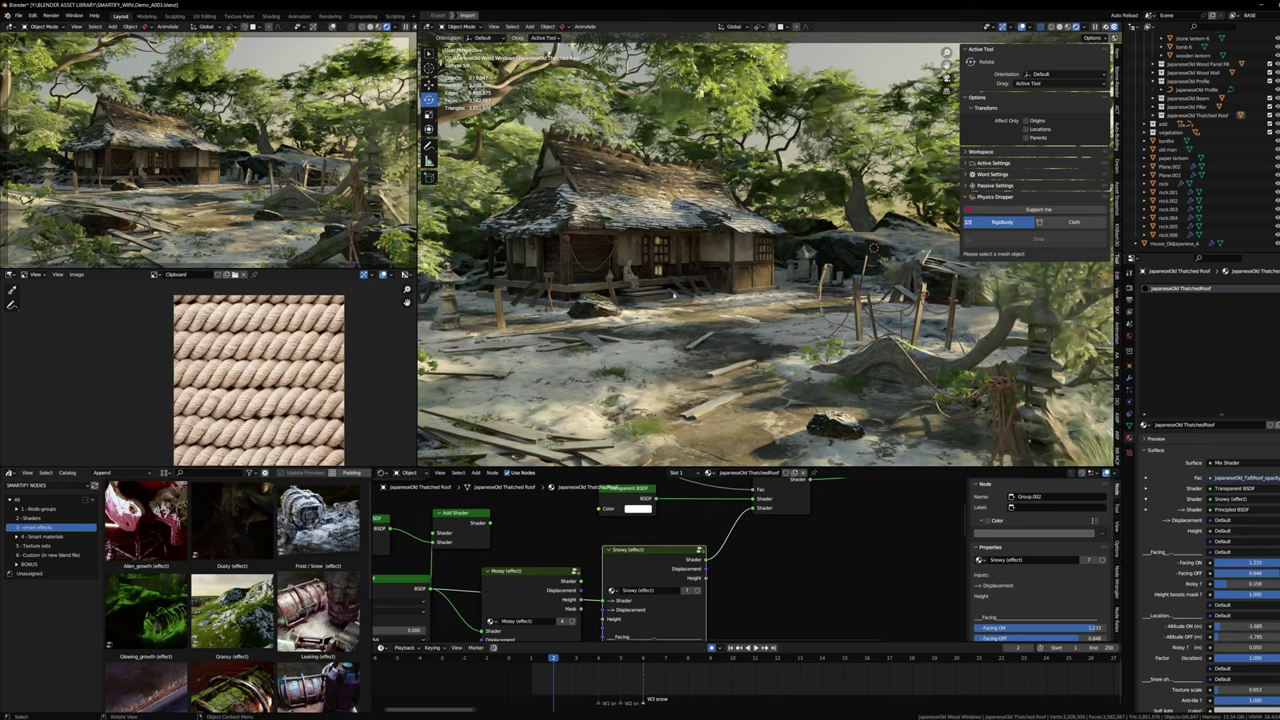
key(ctrl+space)
scroll(676, 310, up, 3)
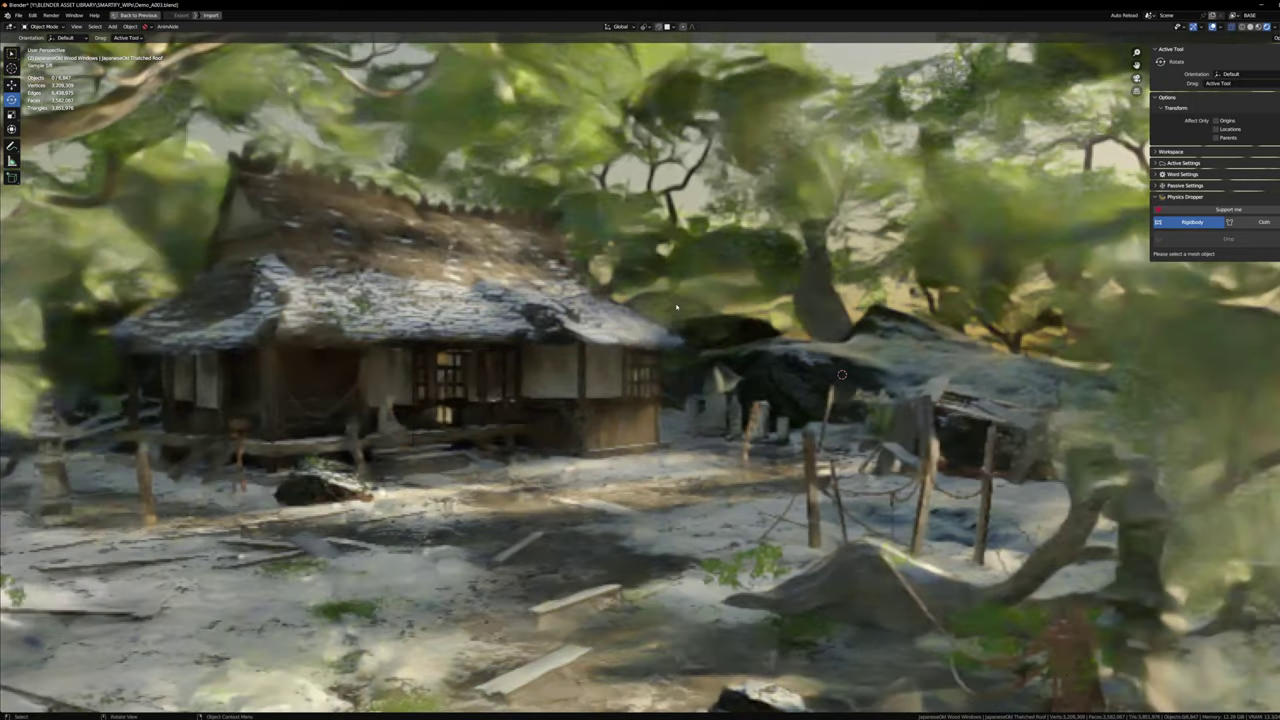
middle_drag(676, 307, 662, 334)
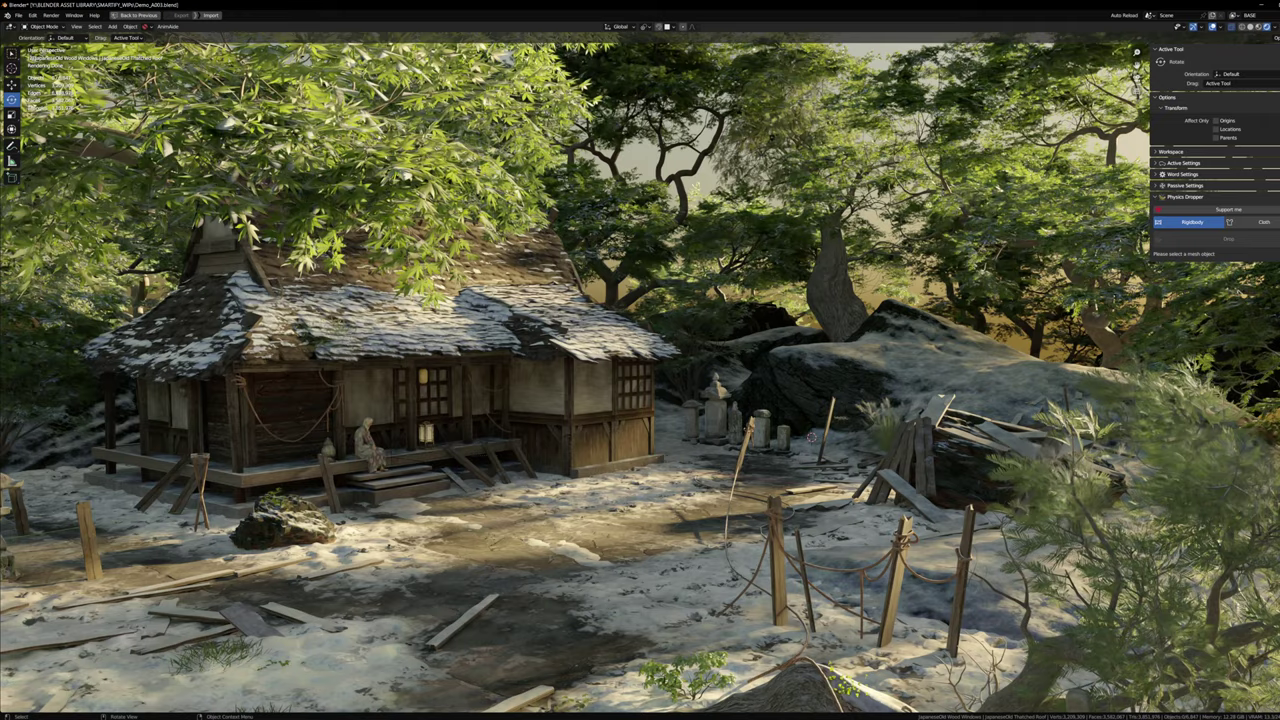
middle_drag(811, 437, 812, 462)
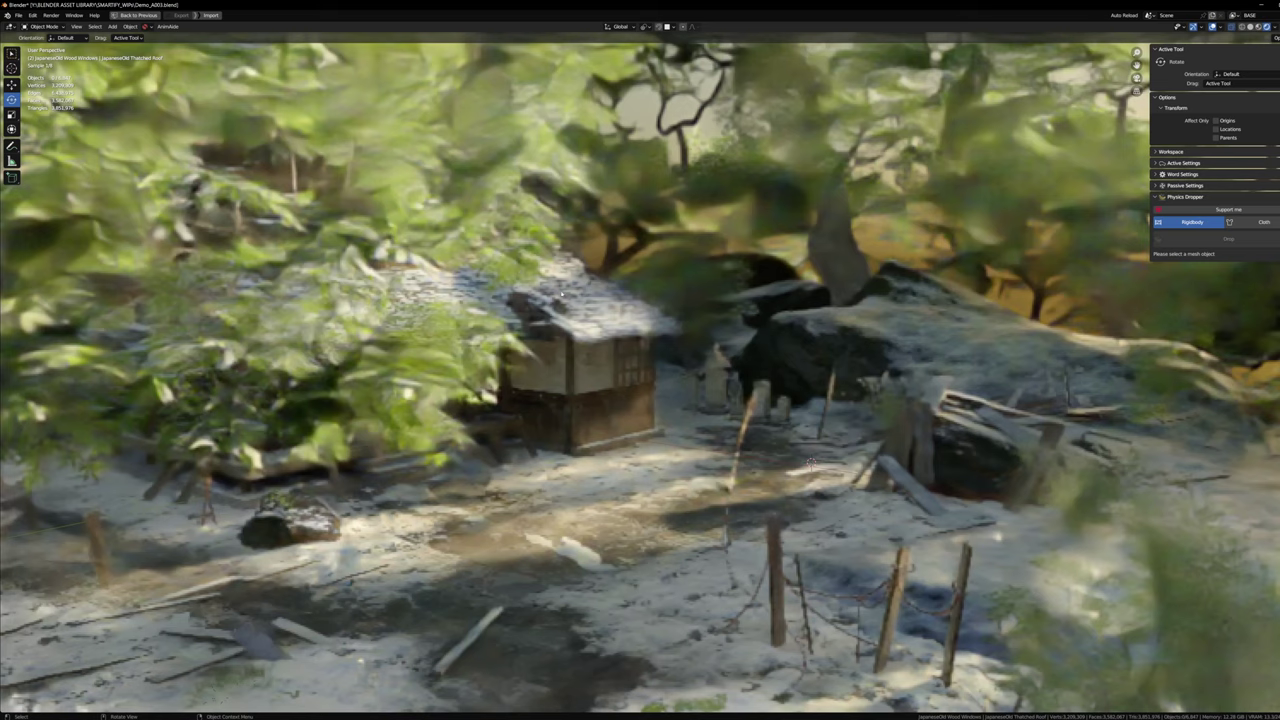
scroll(561, 295, up, 3)
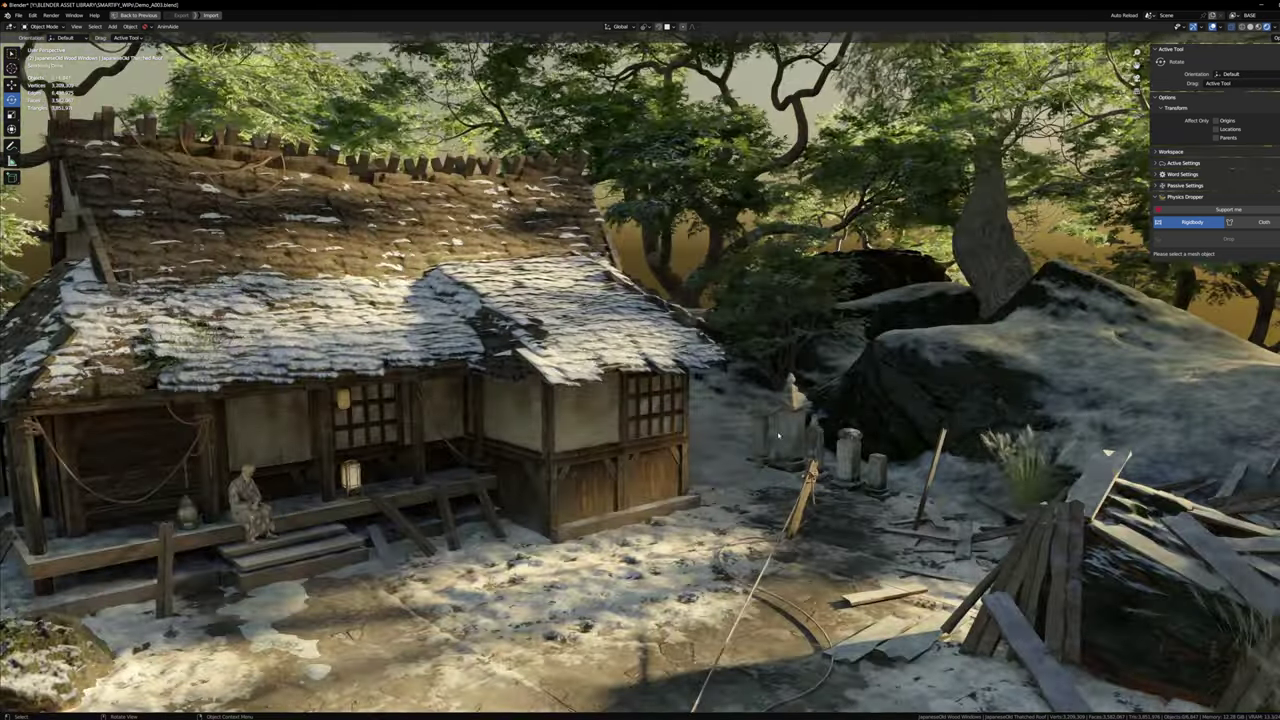
scroll(778, 436, up, 2)
scroll(778, 436, up, 2)
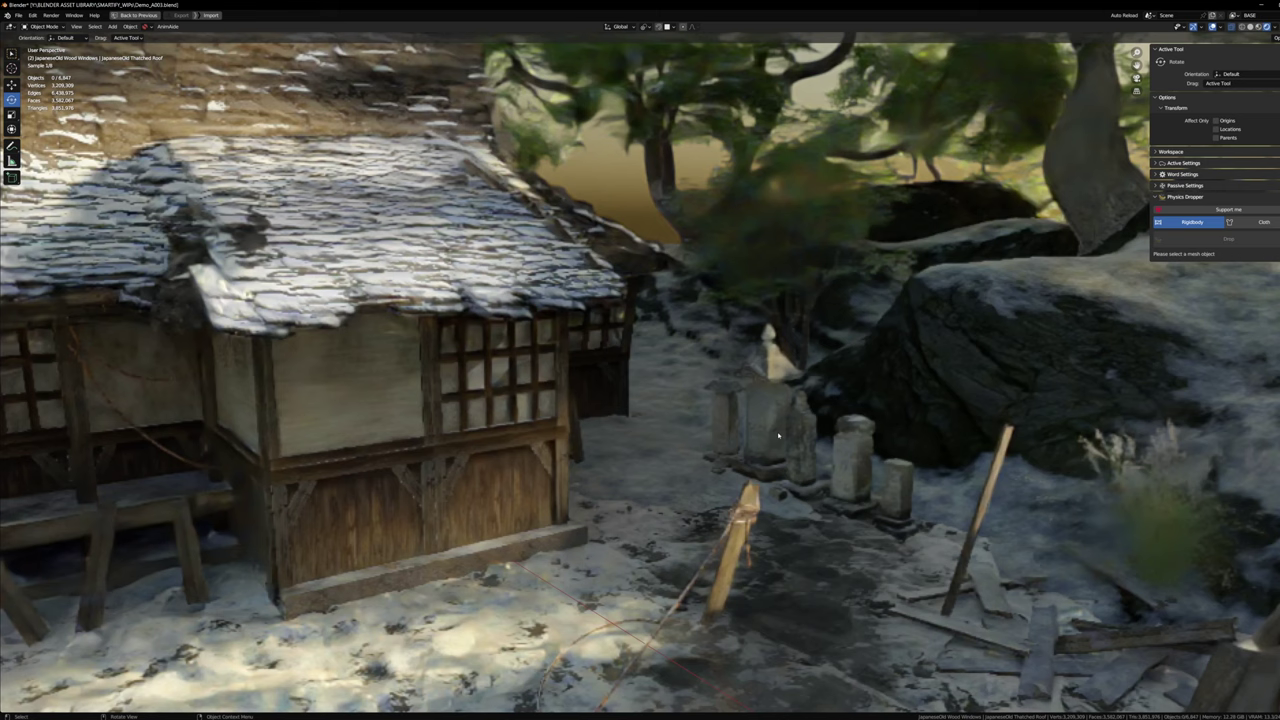
Step: Select the stone tombs beside the house and open their Moss (synched effect) group at the Snowy (effect) facing settings
click(778, 436)
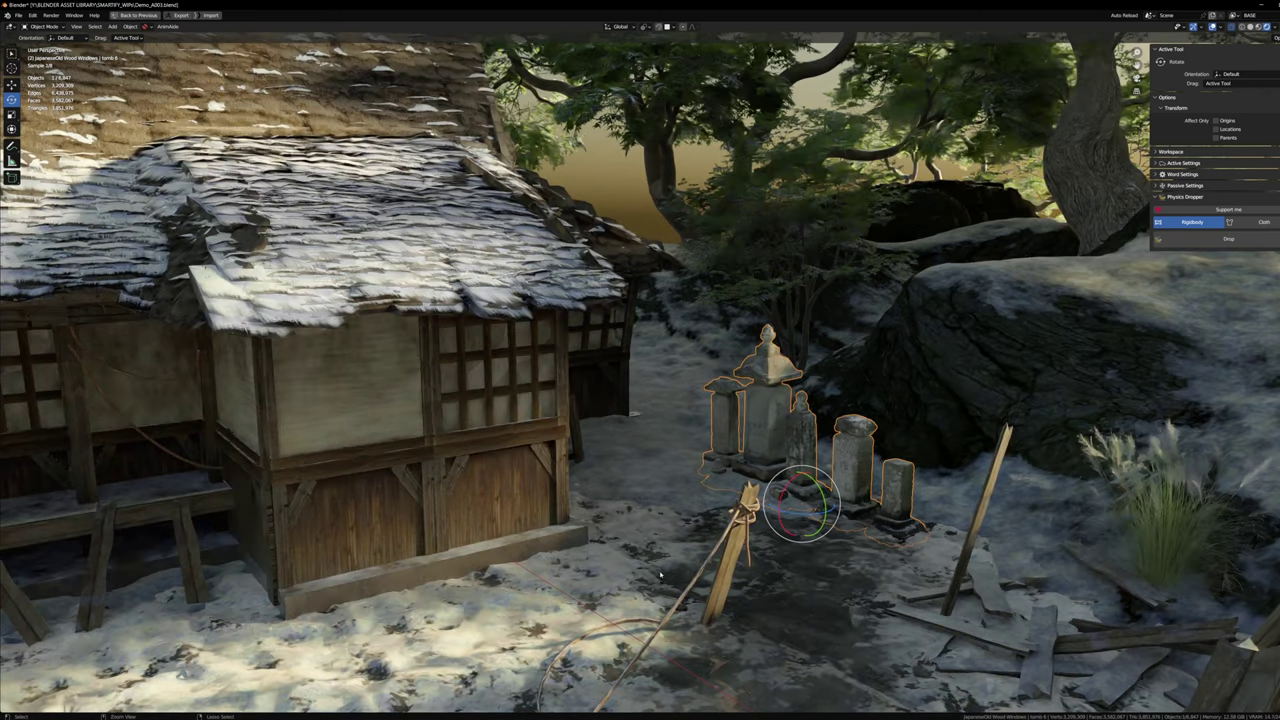
key(ctrl+space)
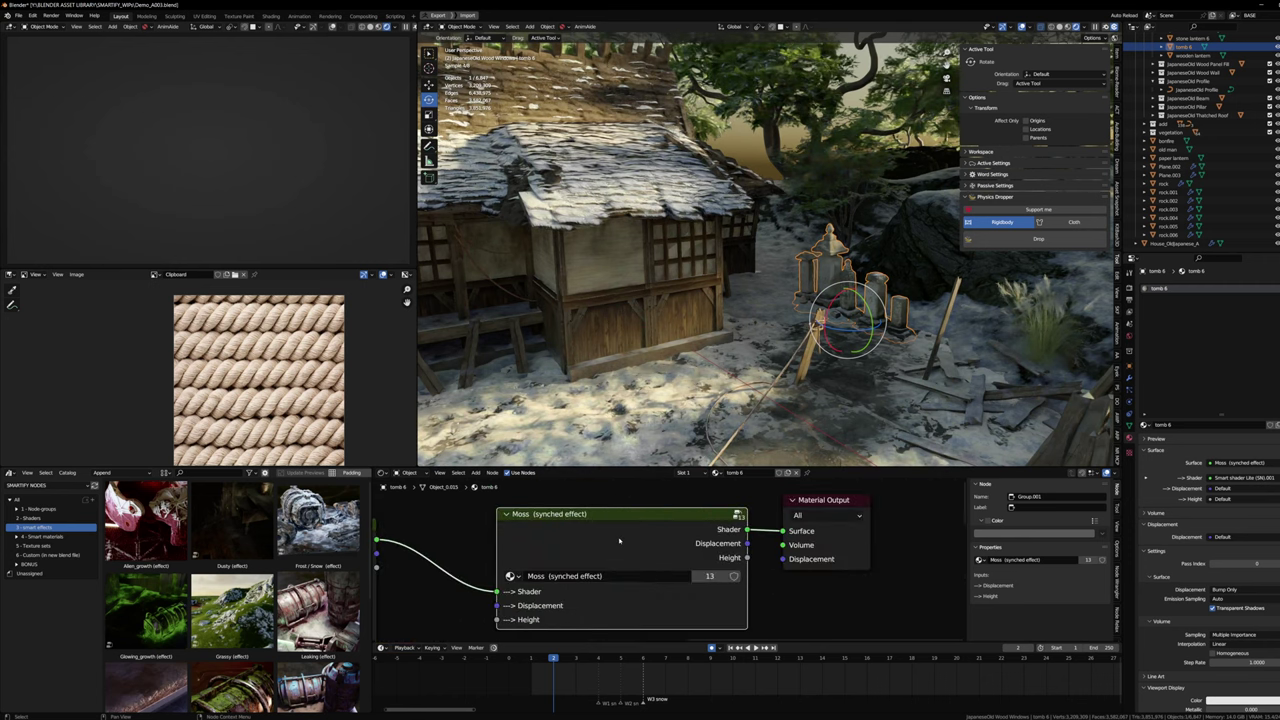
key(Tab)
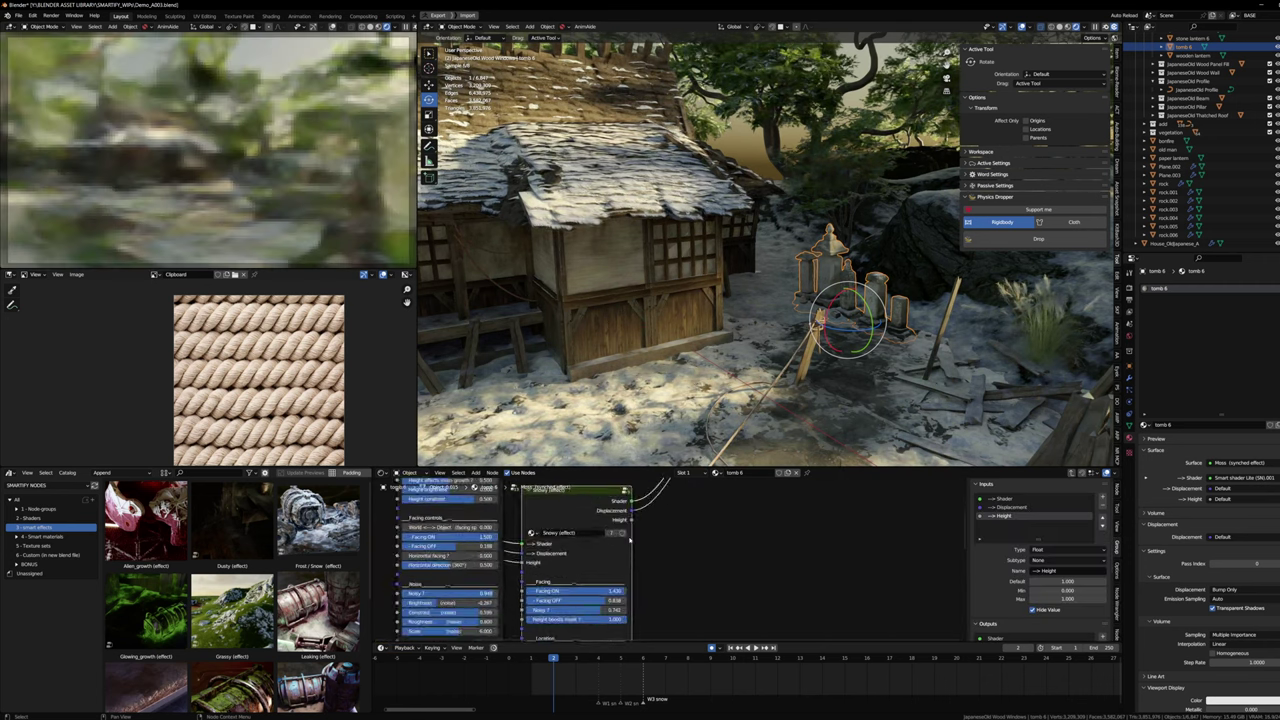
scroll(548, 540, up, 3)
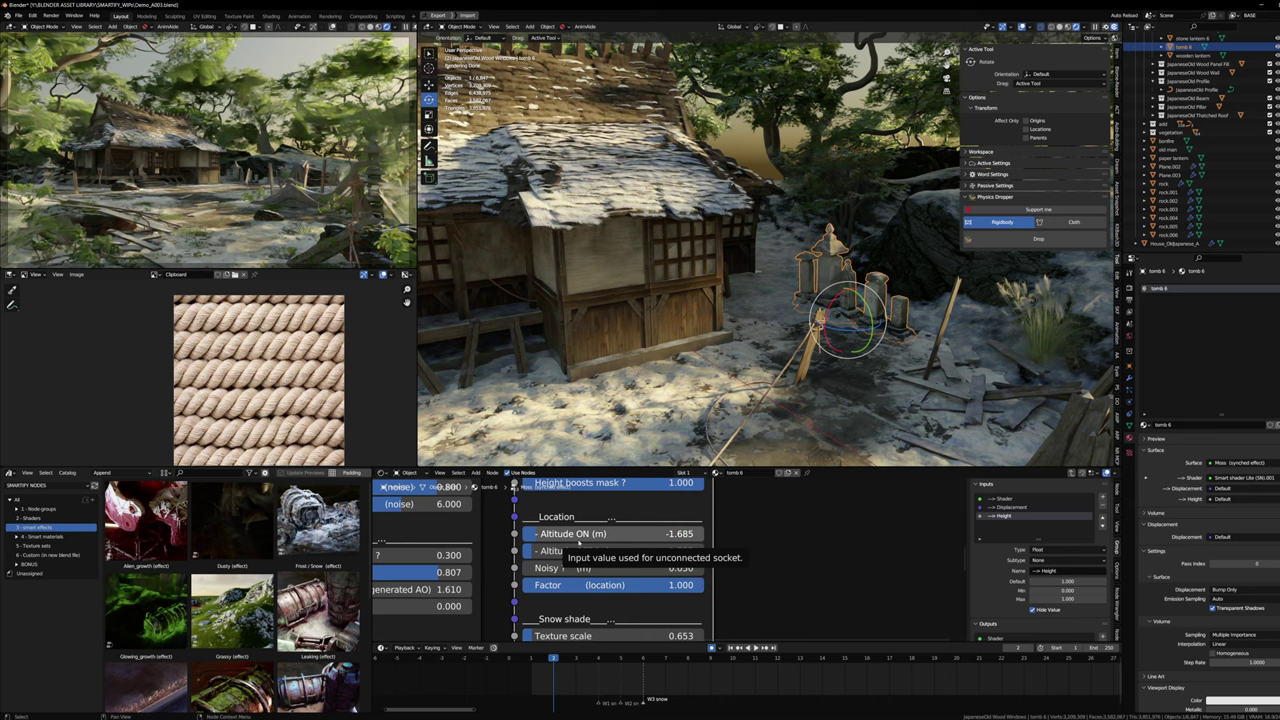
shift+scroll(551, 541, up, 3)
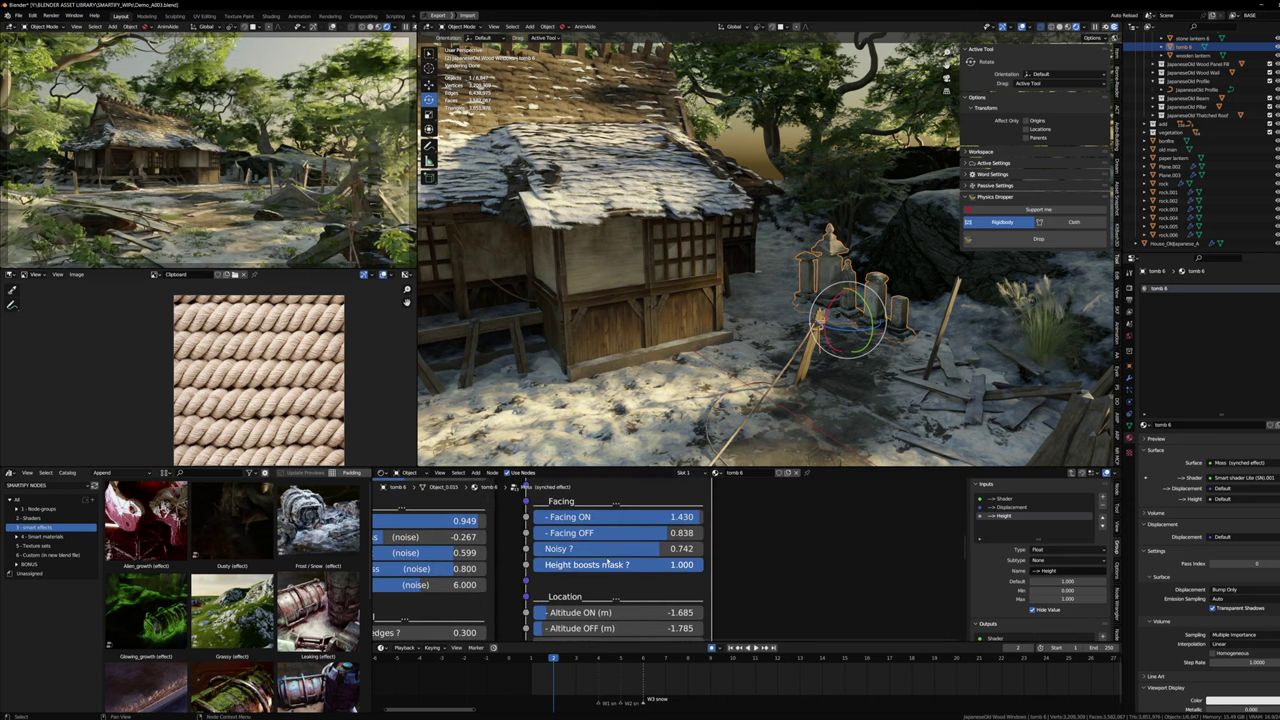
key(Tab)
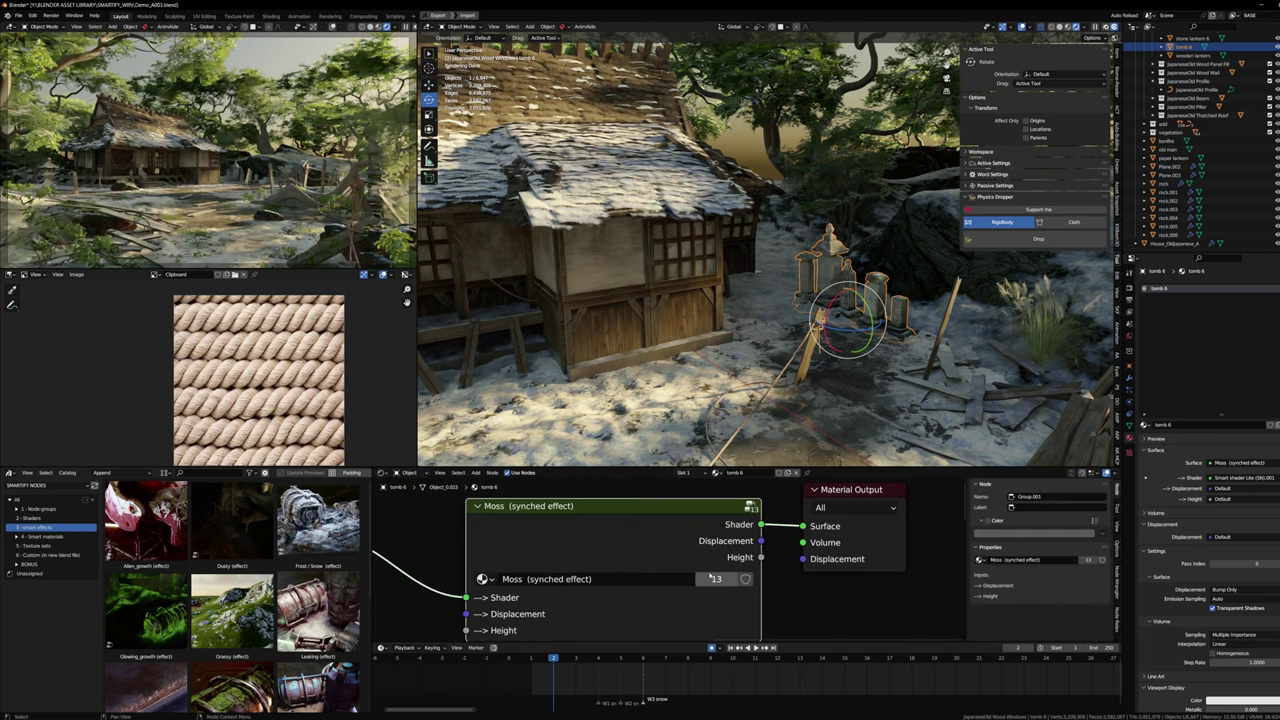
key(Tab)
middle_drag(657, 533, 688, 529)
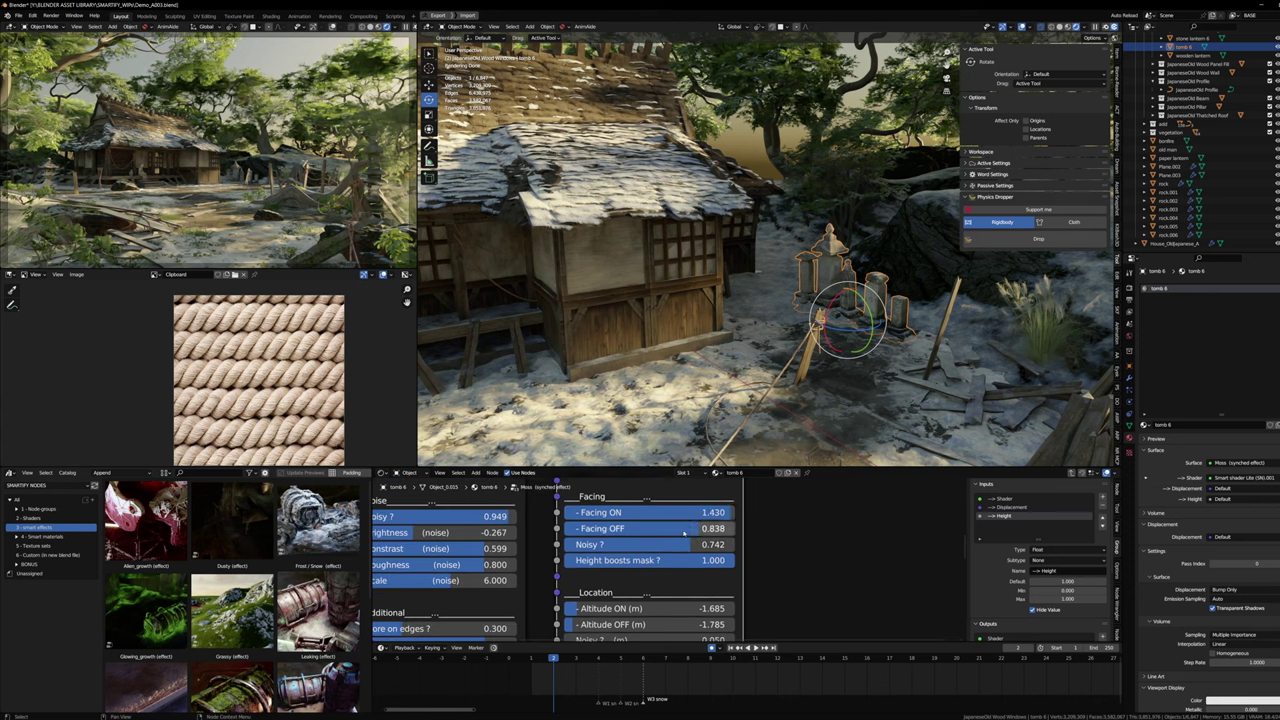
Step: Frame the tombs and lower the synched Snowy (effect) Facing ON to 0.724 and Facing OFF to 0.443
drag(688, 529, 671, 529)
key(KP_Decimal)
middle_drag(763, 398, 803, 408)
key(n)
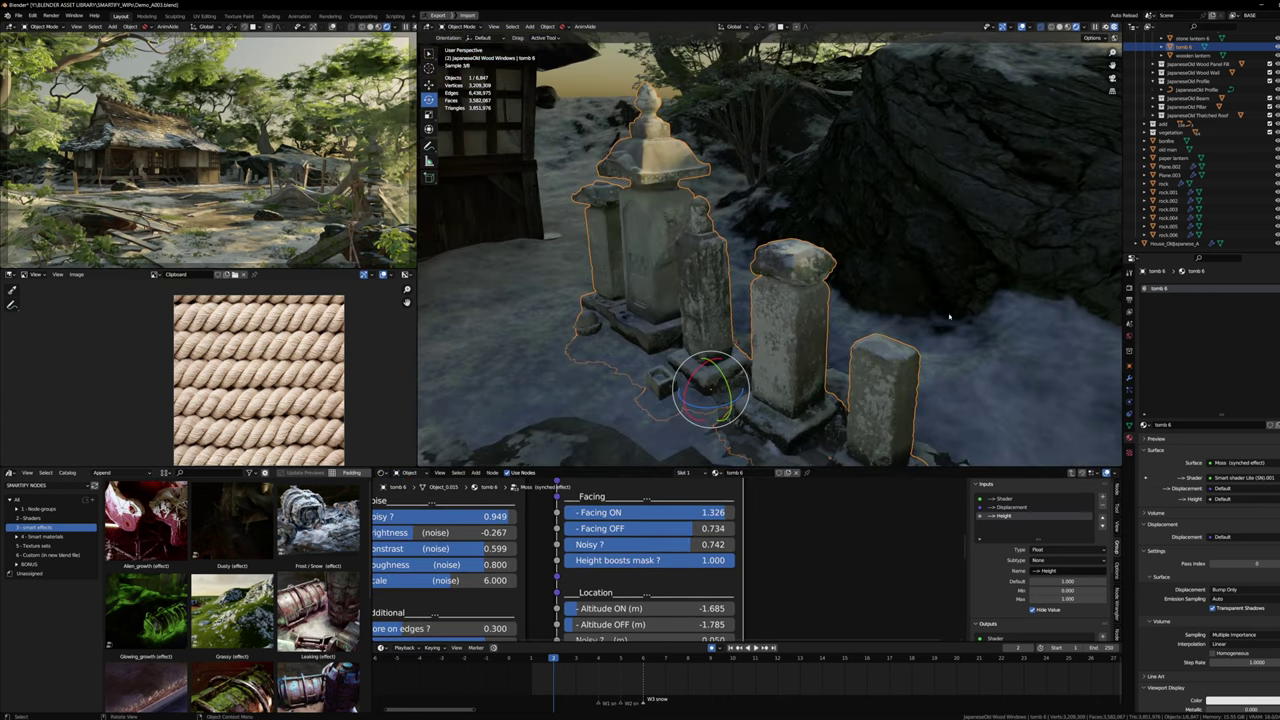
drag(727, 513, 683, 513)
ctrl+scroll(718, 512, down, 5)
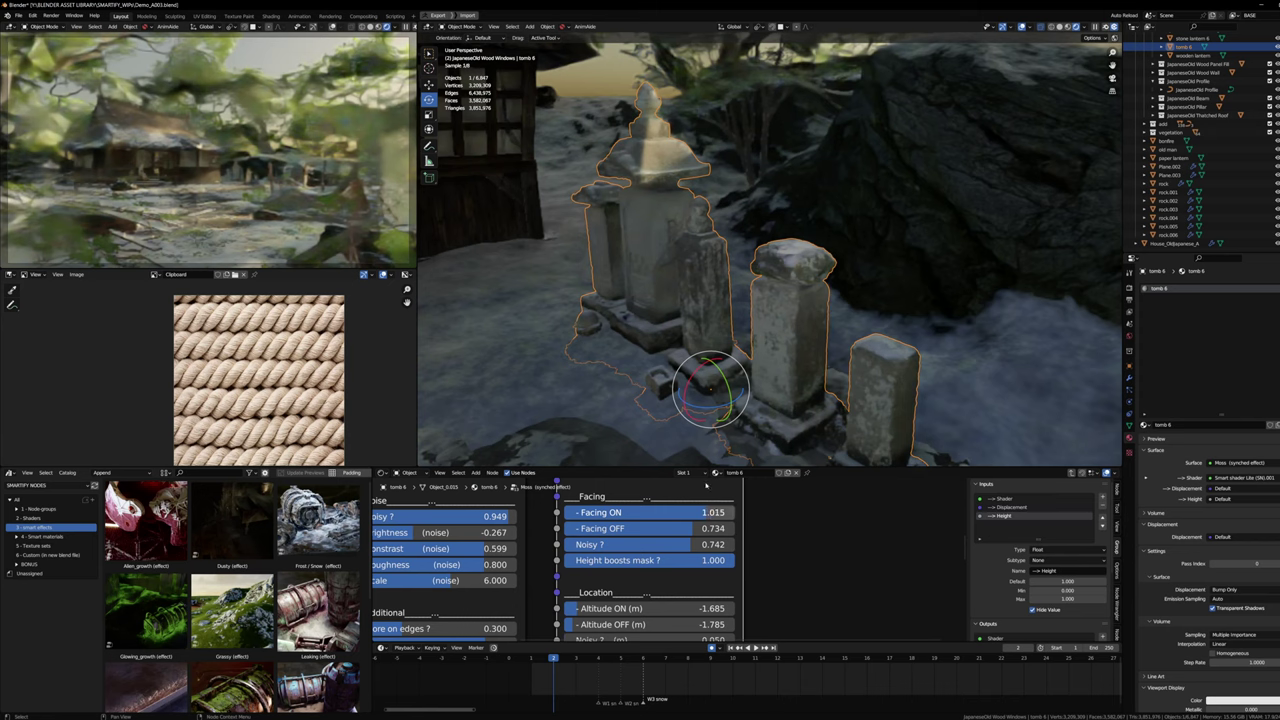
mouse_move(718, 512)
mouse_down()
mouse_move(718, 528)
mouse_move(702, 528)
mouse_up()
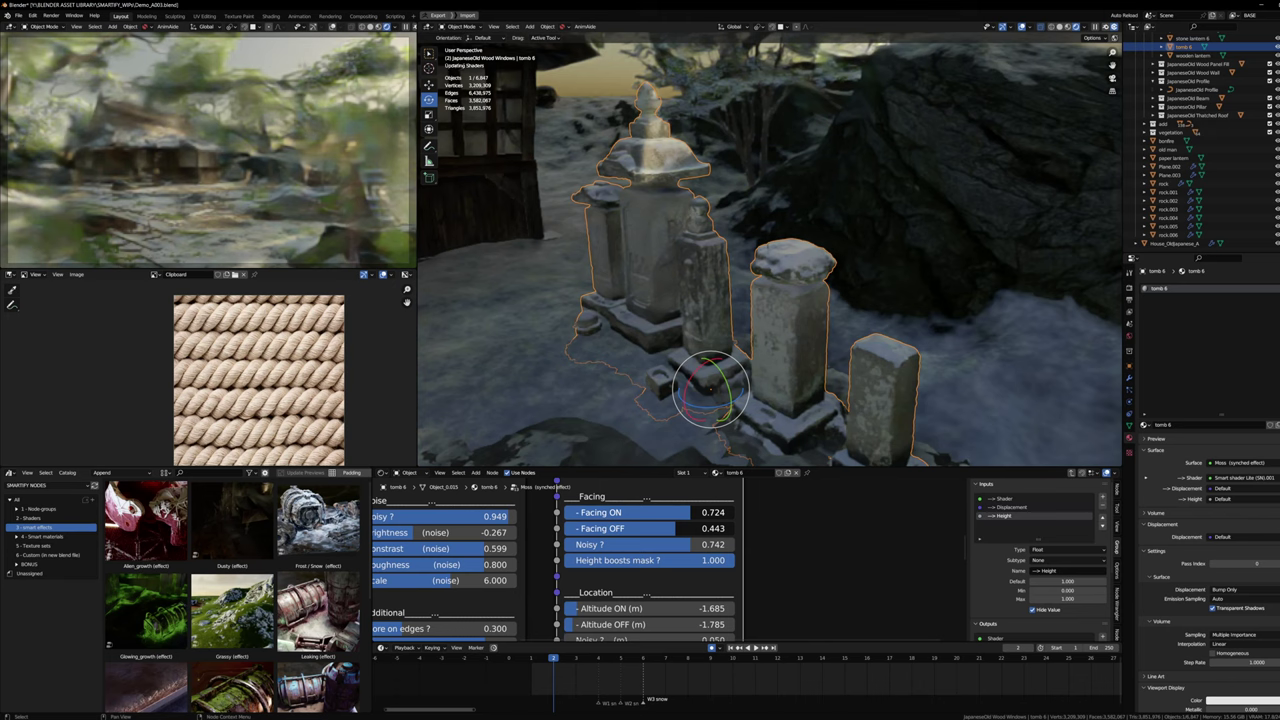
Step: Lower the synched Snowy (effect) Facing ON to 0.683 and Facing OFF to 0.211
ctrl+scroll(689, 513, down, 3)
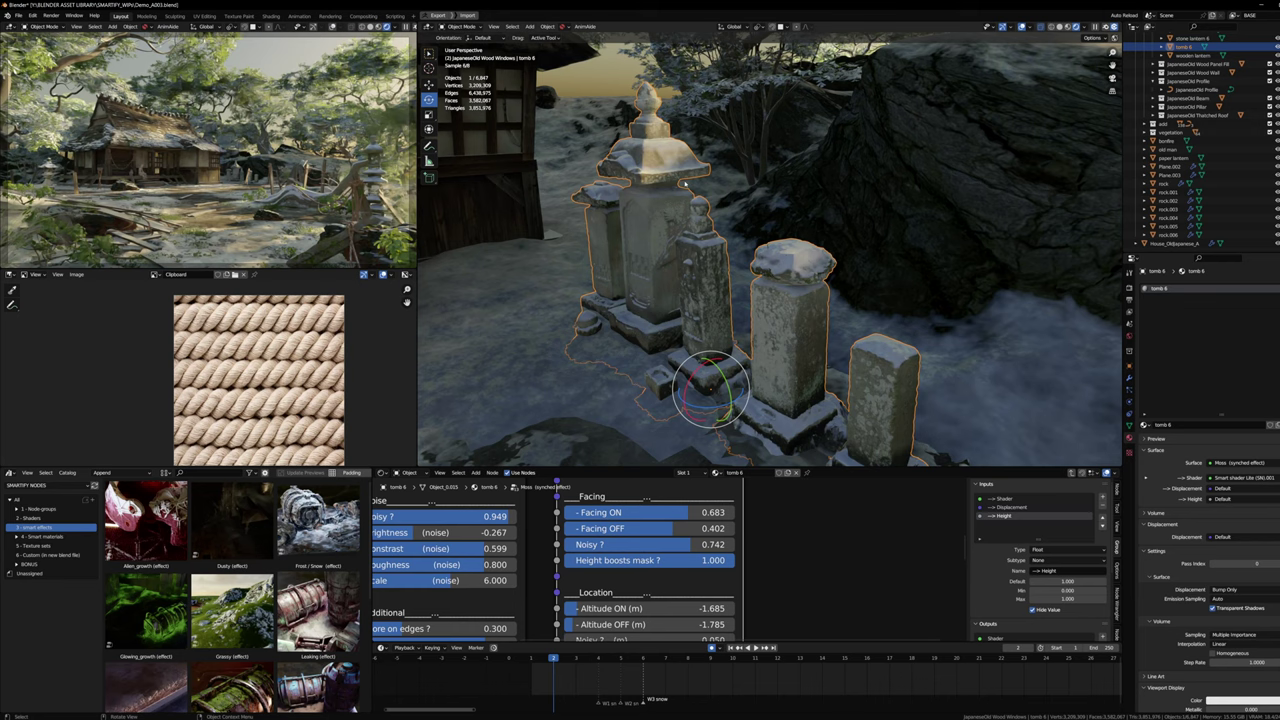
drag(673, 528, 661, 528)
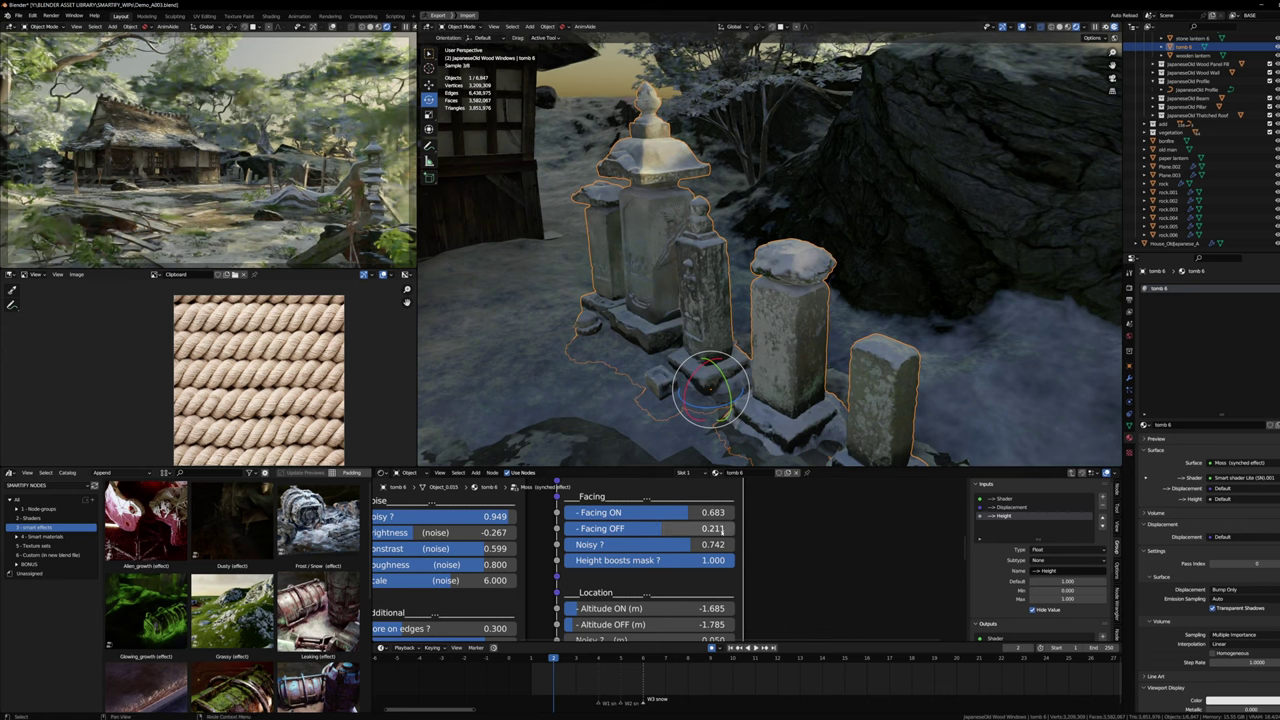
Step: Open the Snowy (effect) group and preview the Mask mixer (SN).001 output on the tombs
scroll(684, 526, down, 2)
middle_drag(684, 526, 661, 572)
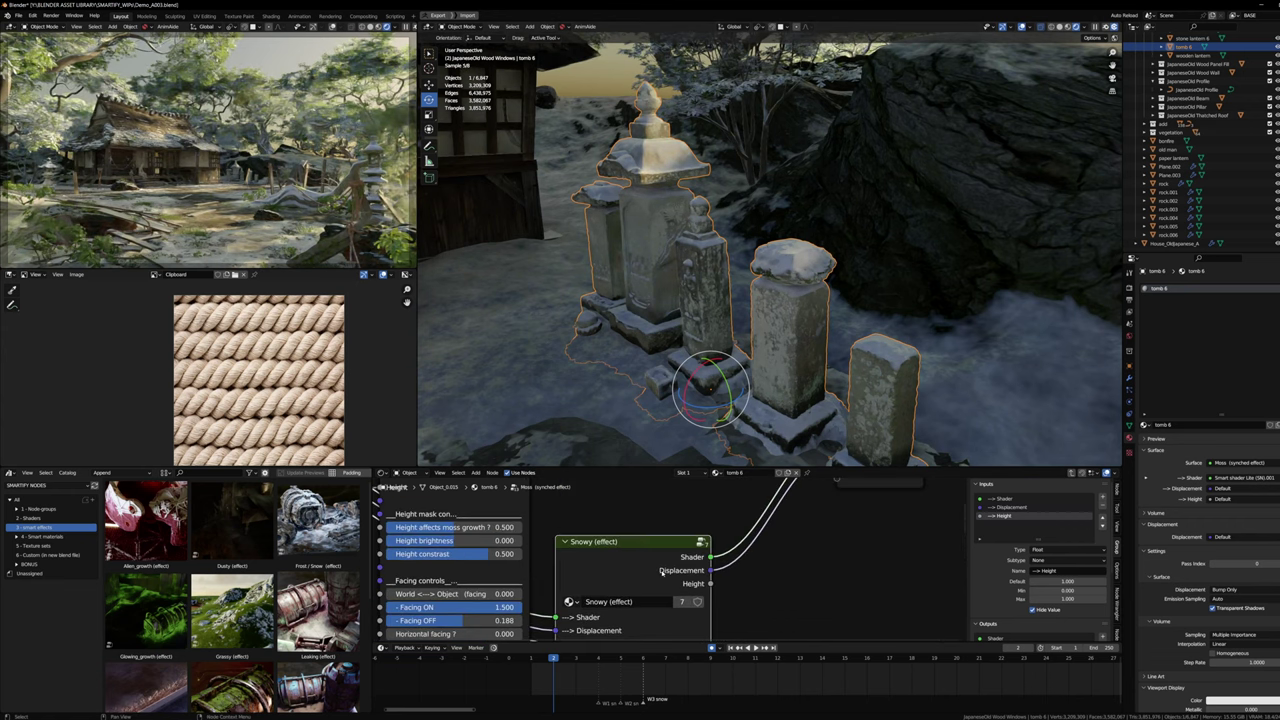
key(Tab)
scroll(640, 562, down, 8)
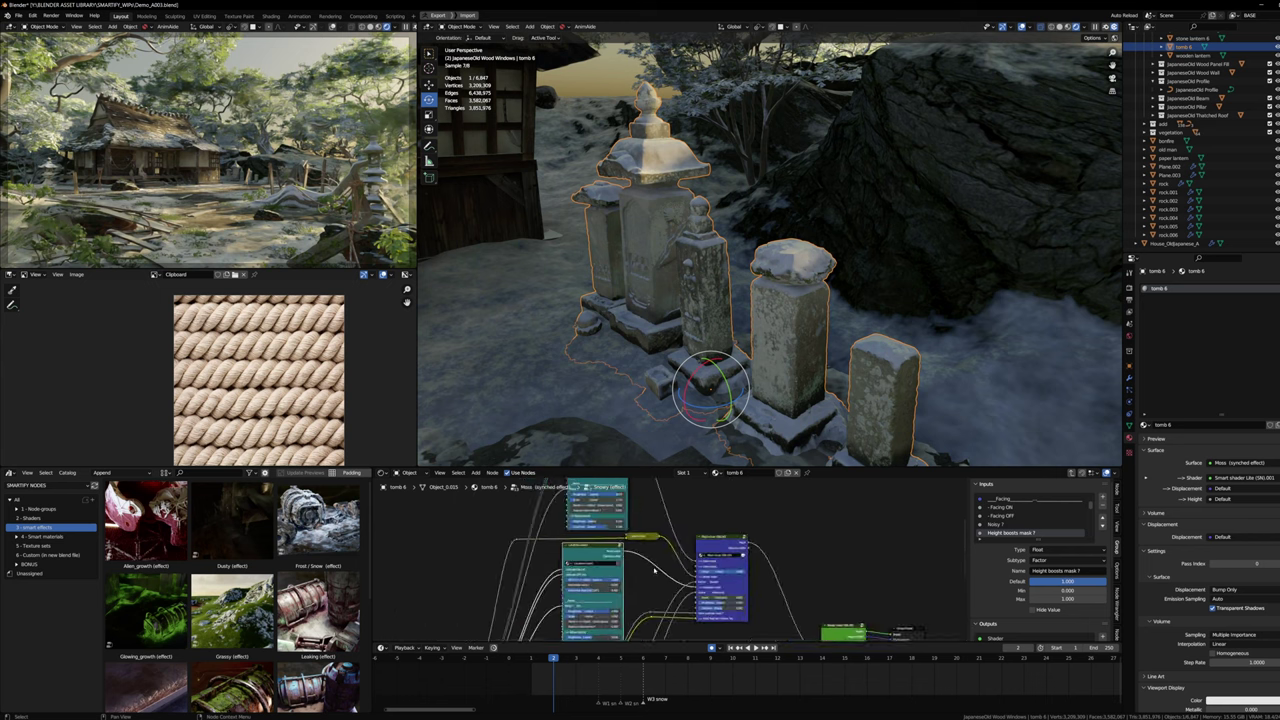
middle_drag(760, 600, 671, 554)
scroll(635, 512, up, 8)
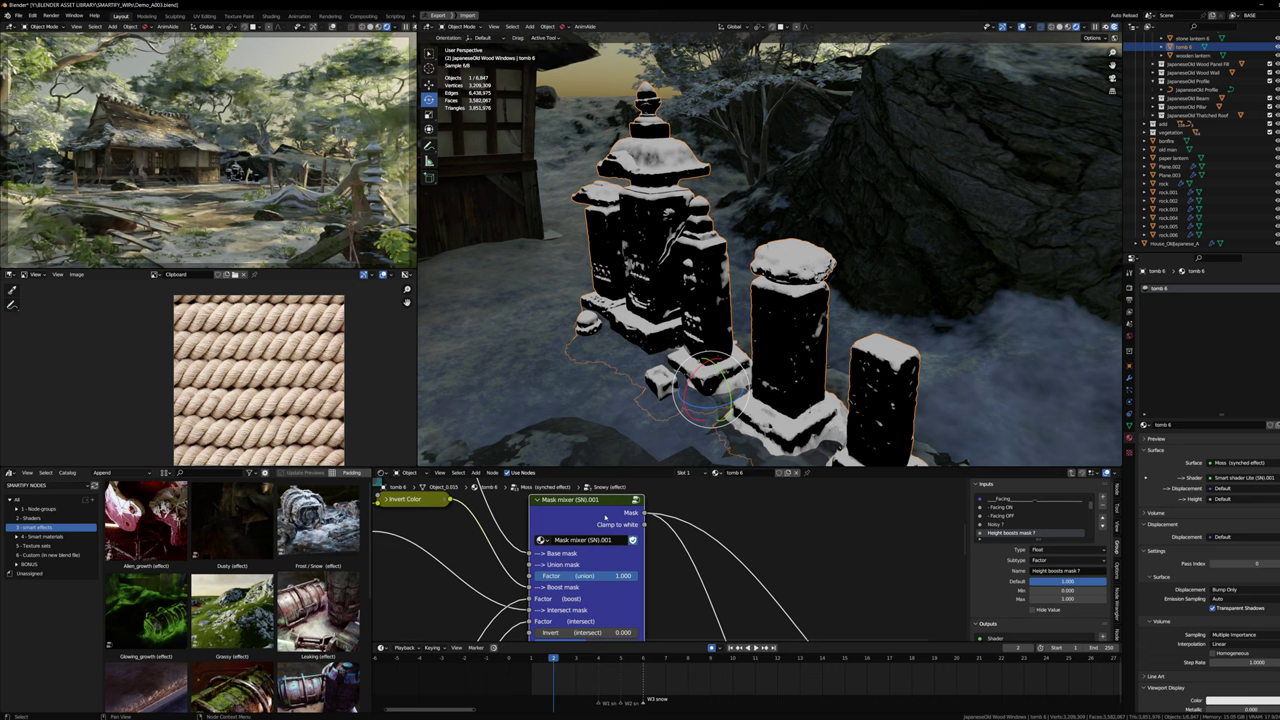
Step: Return to the Moss (synched effect) group and set the snow's Facing ON to 0.735 and Facing OFF to 0.111
key(ctrl+Tab)
middle_drag(612, 560, 598, 480)
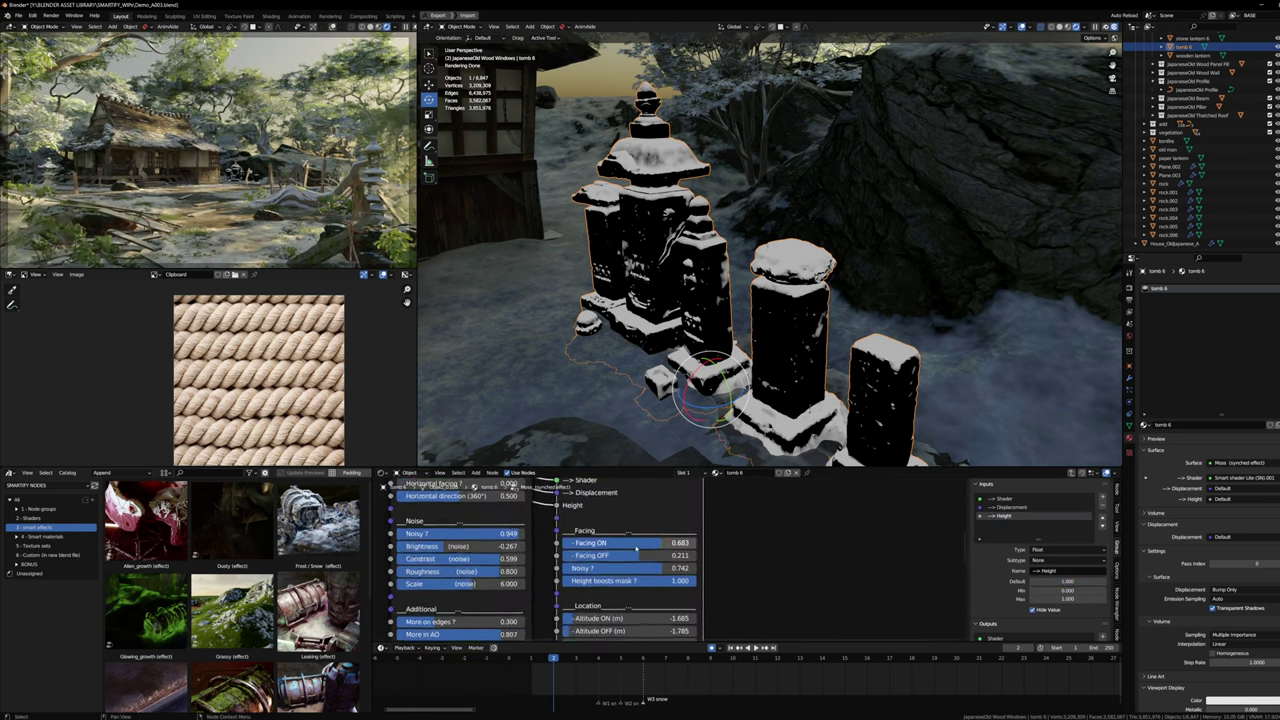
scroll(636, 545, up, 3)
mouse_move(640, 538)
mouse_down()
mouse_move(580, 522)
mouse_move(627, 523)
mouse_up()
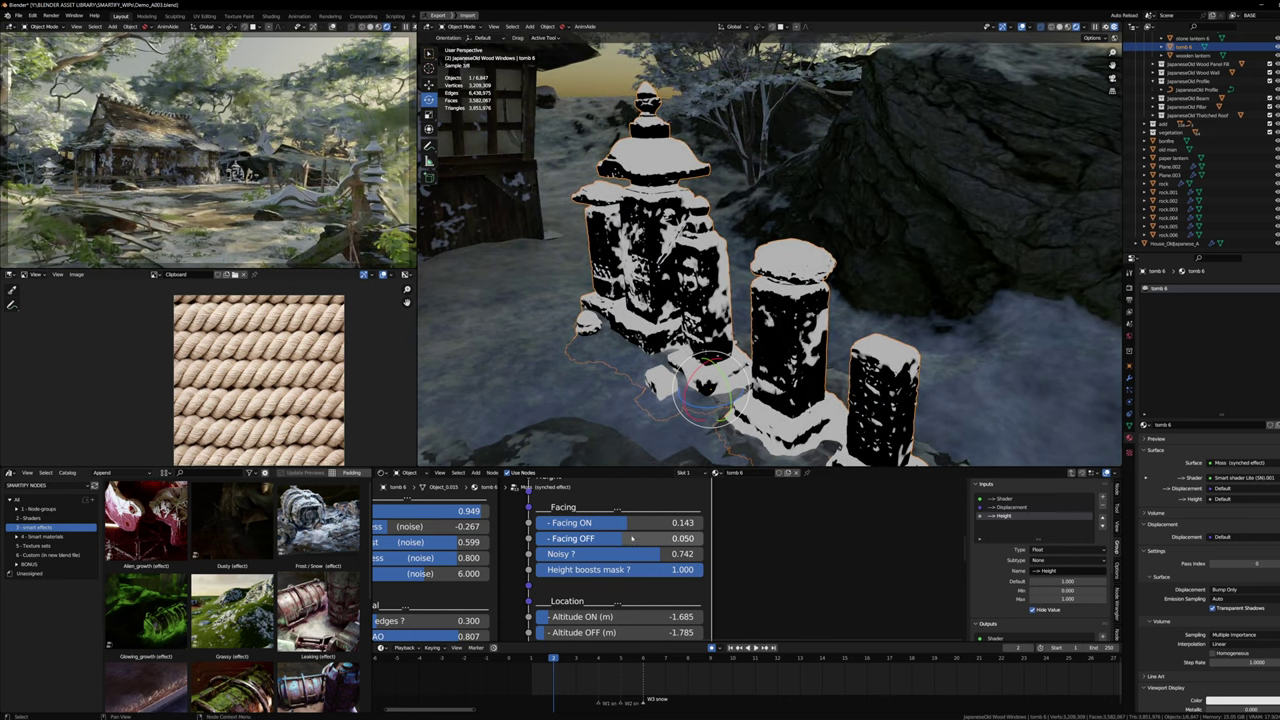
mouse_move(631, 541)
mouse_down()
mouse_move(592, 541)
mouse_move(656, 541)
mouse_move(626, 540)
mouse_up()
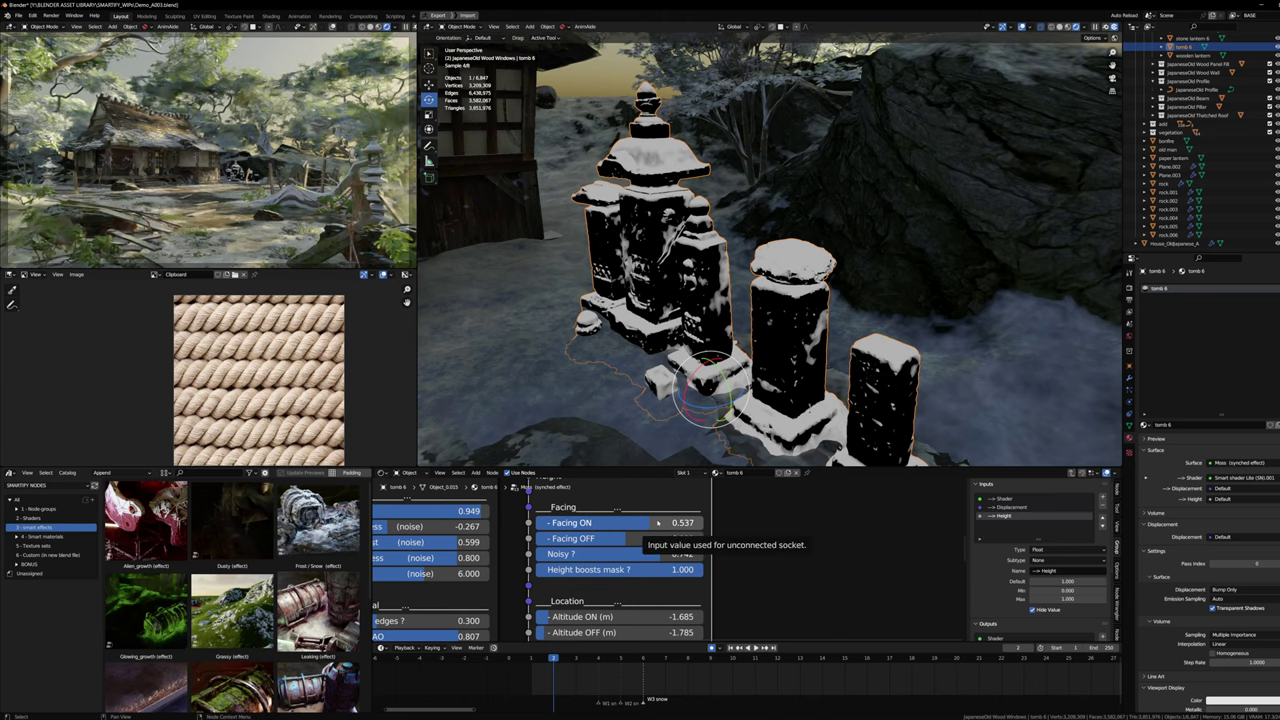
drag(657, 522, 674, 522)
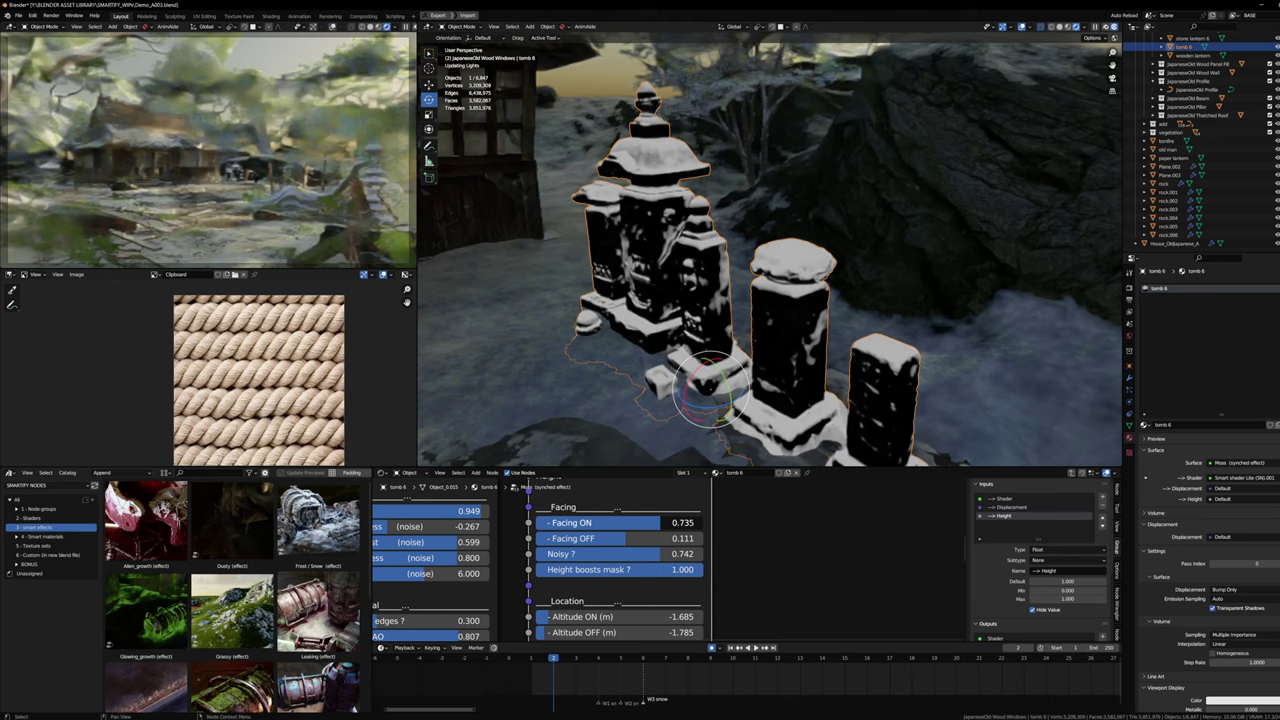
Step: Return to the tomb 6 material and connect the Moss (synched effect) Shader output back to the Material Output surface
key(Tab)
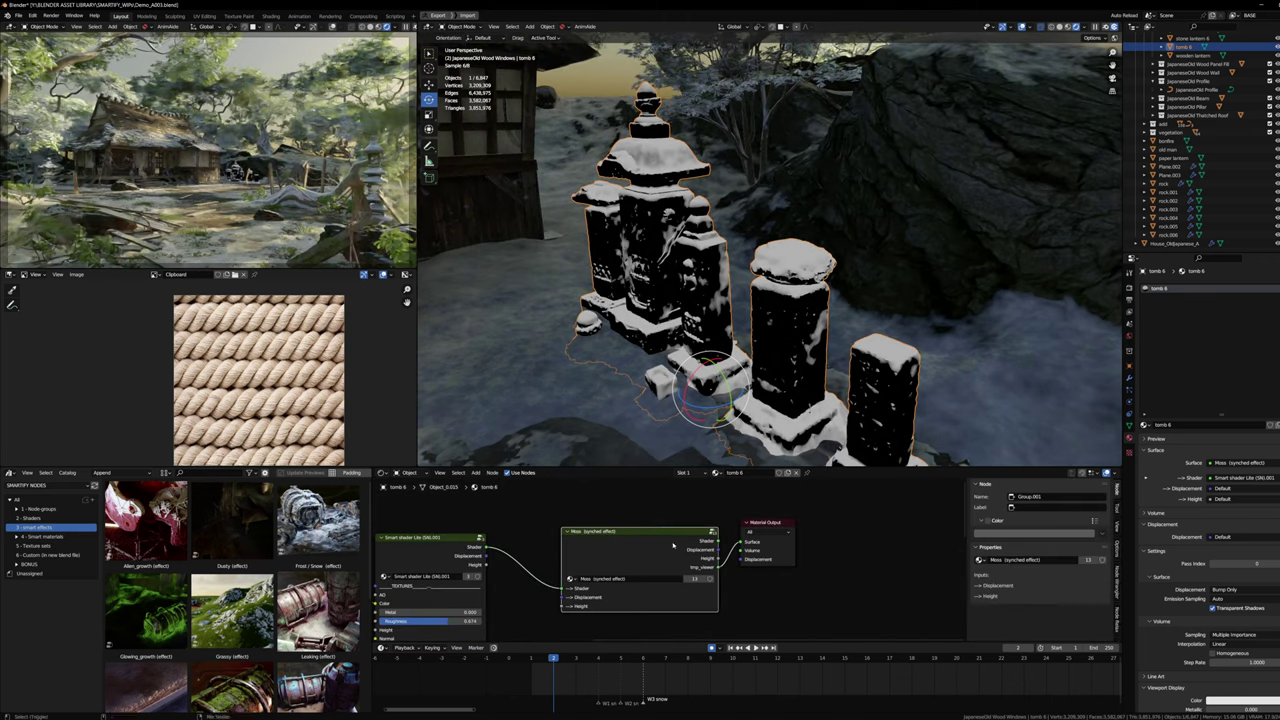
ctrl+shift+click(673, 545)
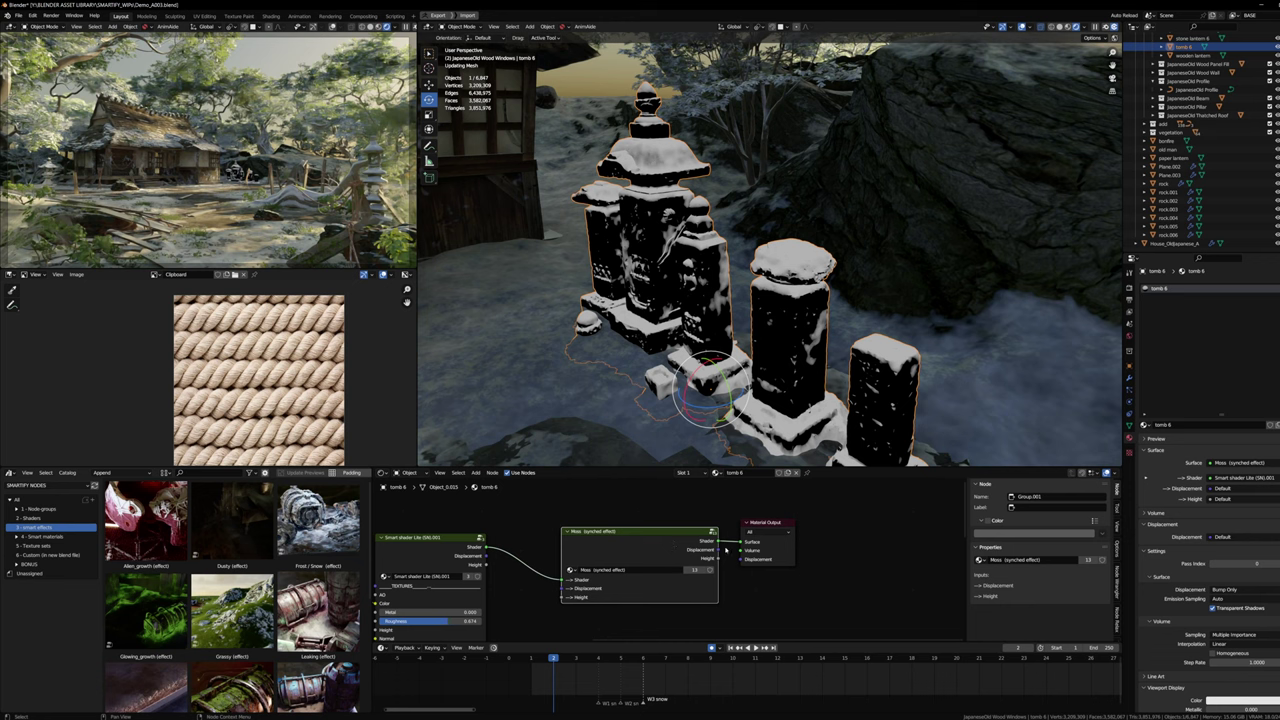
scroll(634, 561, up, 3)
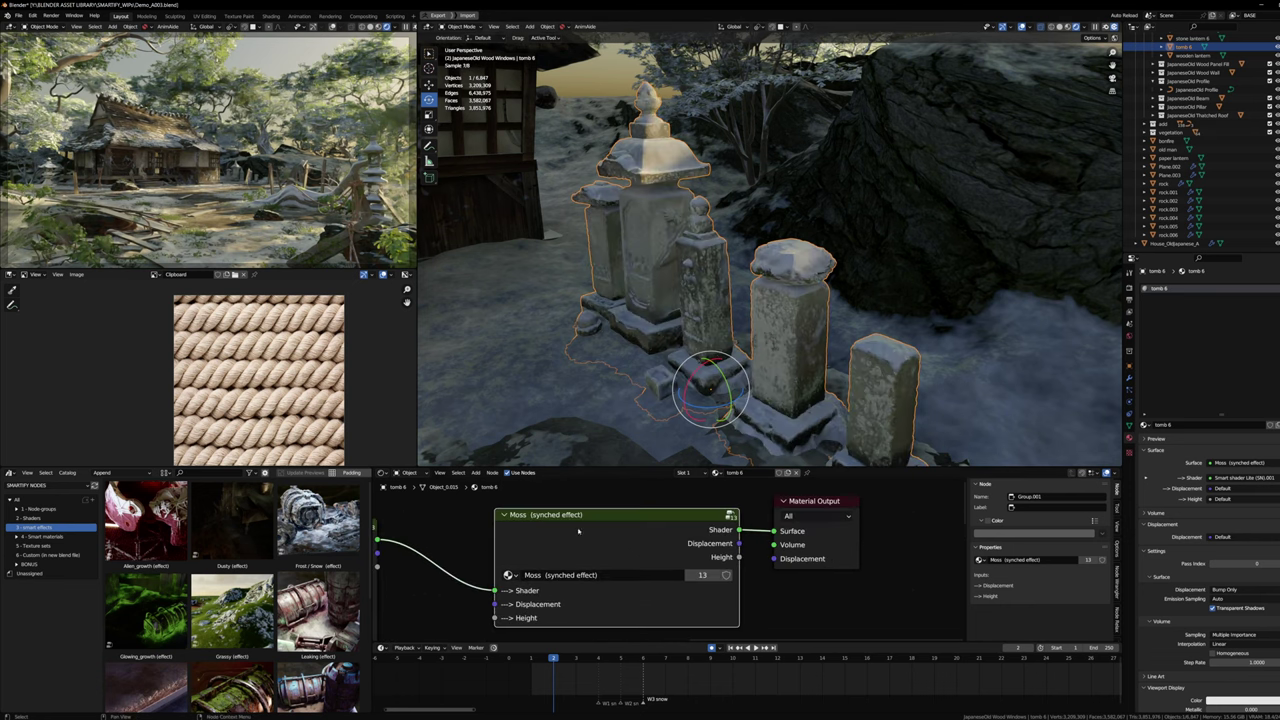
Step: Tint the Smart shader Lite (SN).001 Multiply color grey-blue and its Soft light color a very pale warm pink
scroll(578, 531, down, 3)
middle_drag(578, 531, 782, 480)
scroll(673, 560, down, 5)
scroll(597, 600, up, 4)
middle_drag(597, 605, 580, 540)
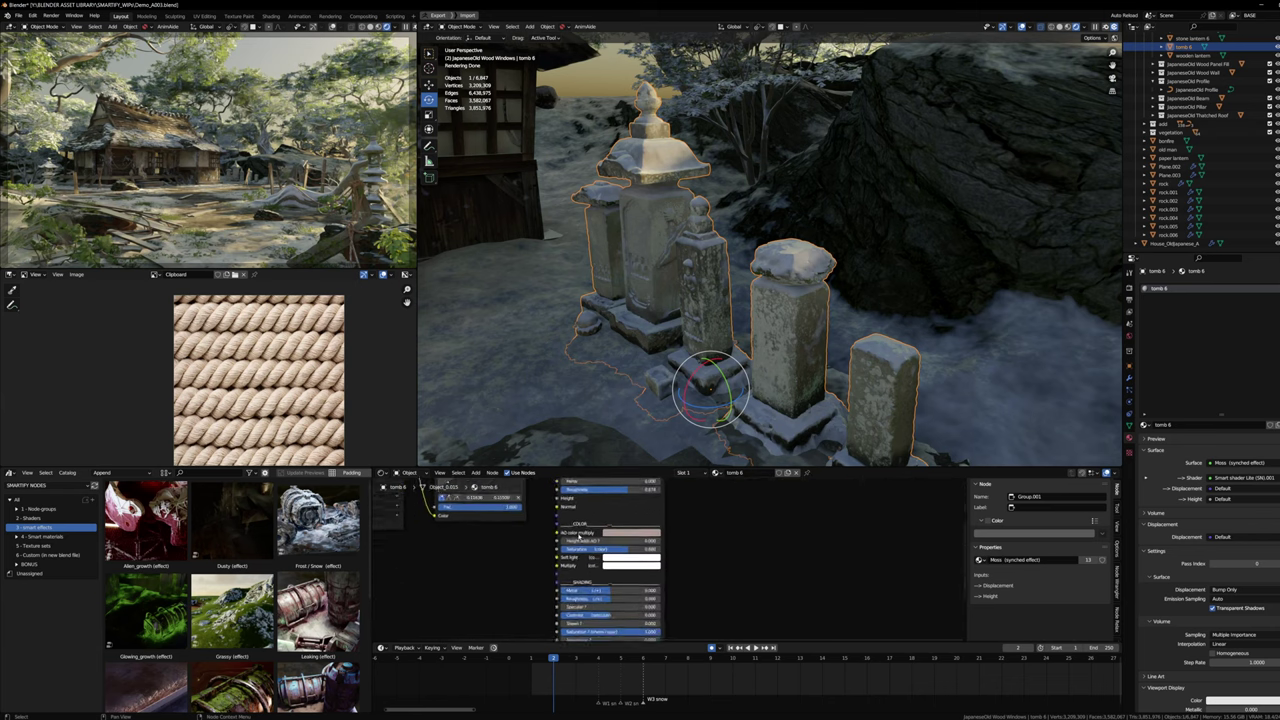
scroll(595, 555, up, 2)
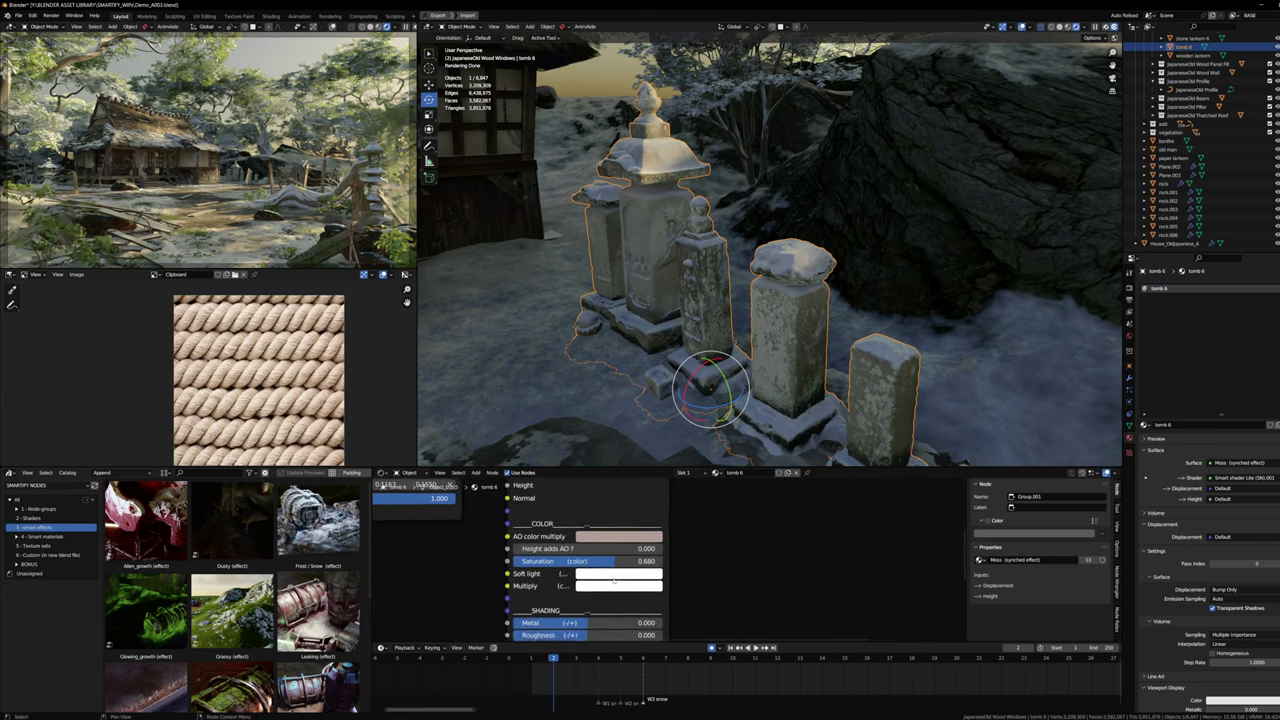
scroll(620, 513, up, 1)
scroll(650, 585, down, 8)
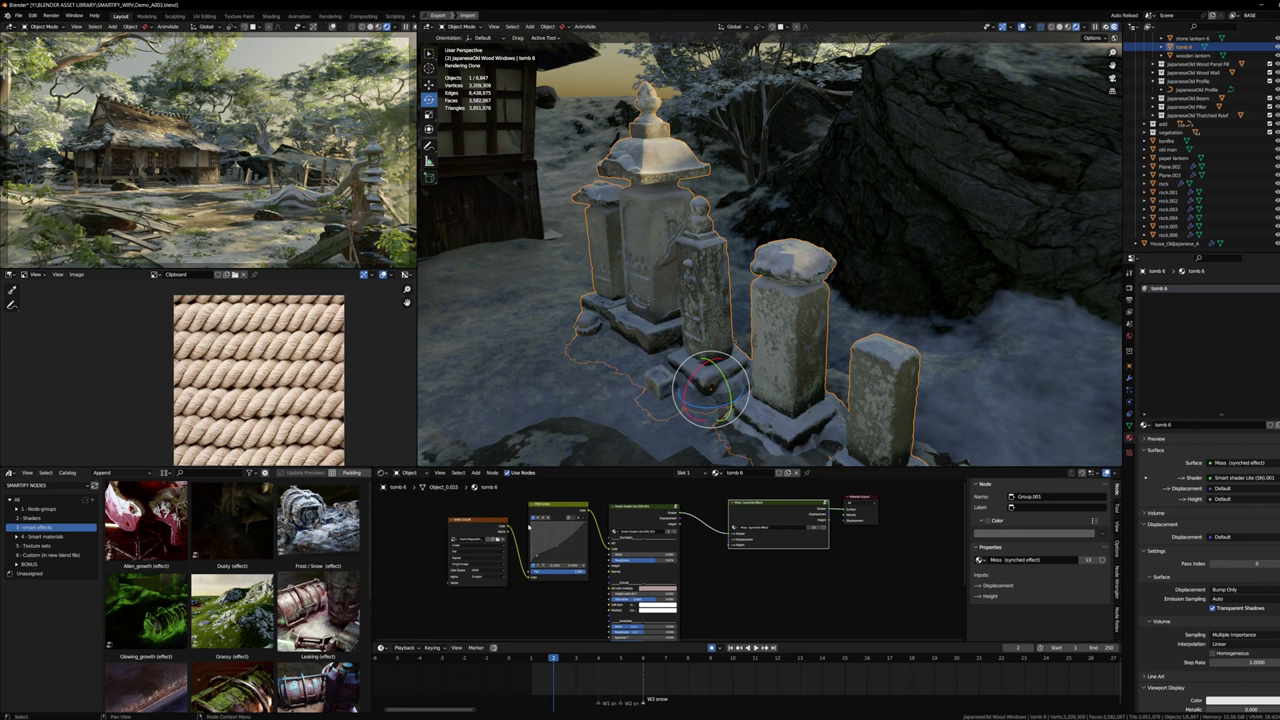
scroll(685, 533, up, 5)
scroll(600, 533, up, 3)
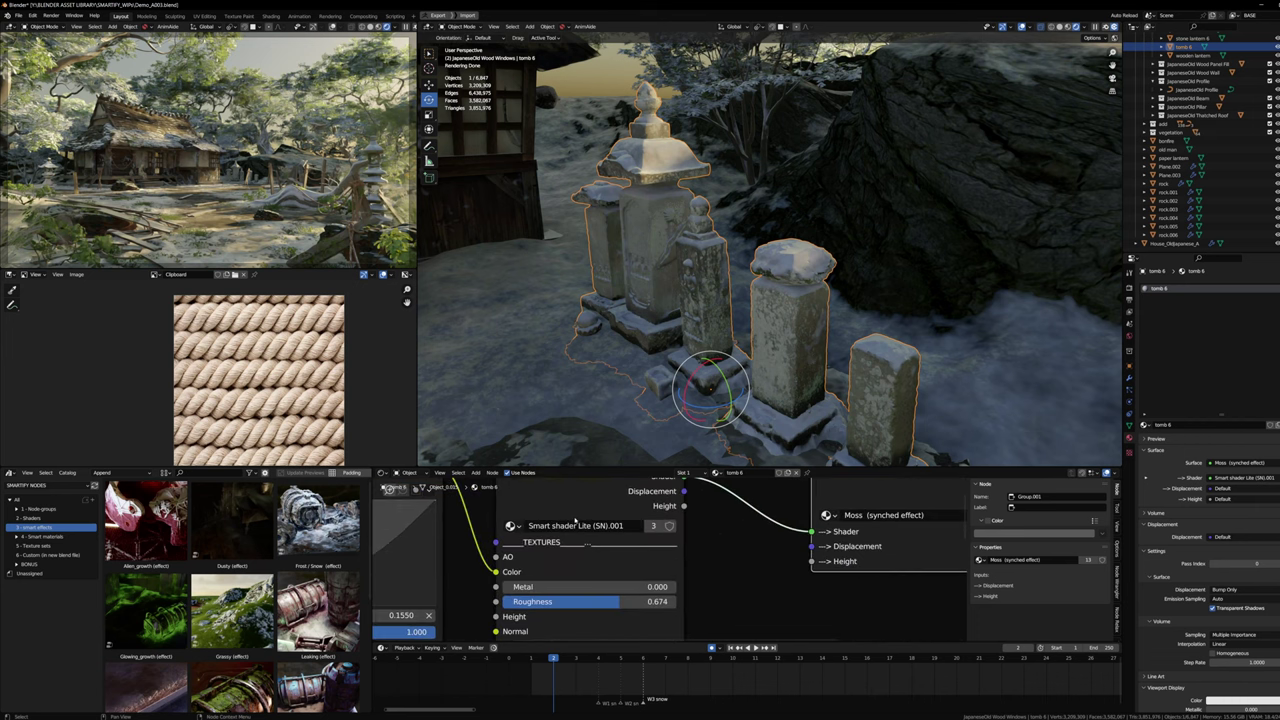
key(Tab)
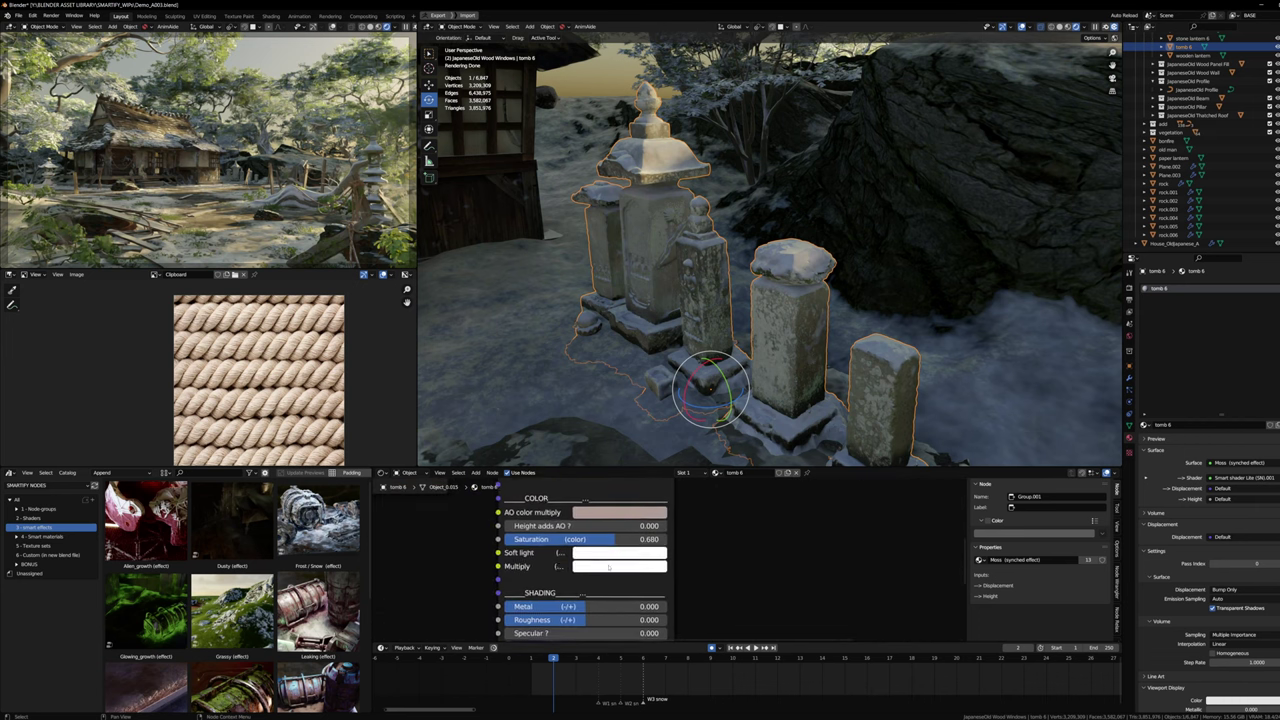
click(620, 565)
drag(680, 393, 683, 411)
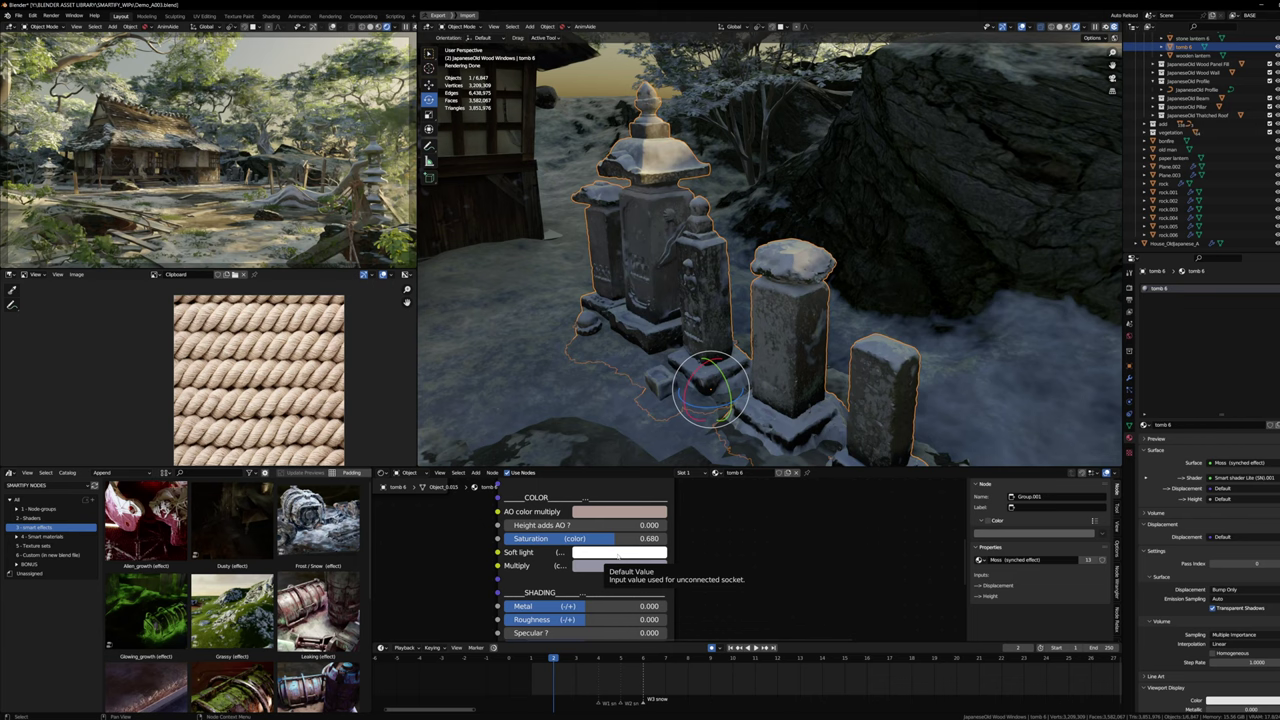
click(619, 553)
click(626, 423)
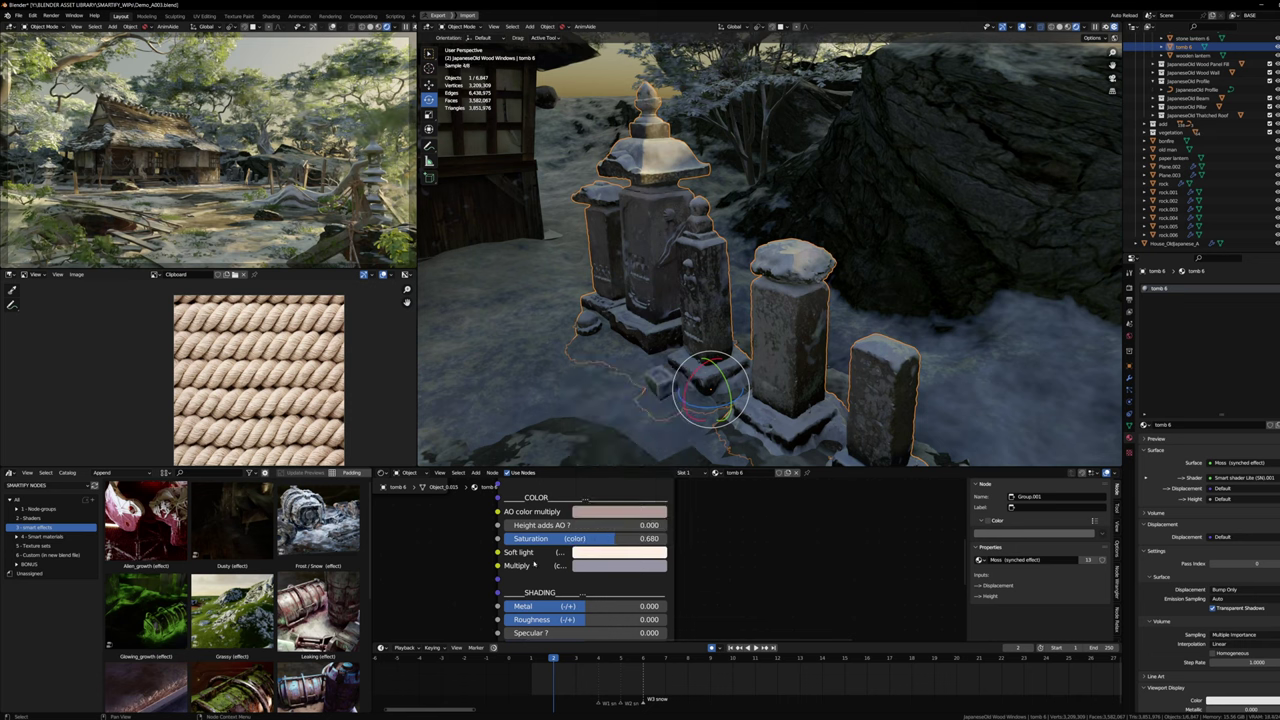
Step: Open the Moss (synched effect) group and brighten the Snow shade Soft light color to a slightly bluish near-white
key(Tab)
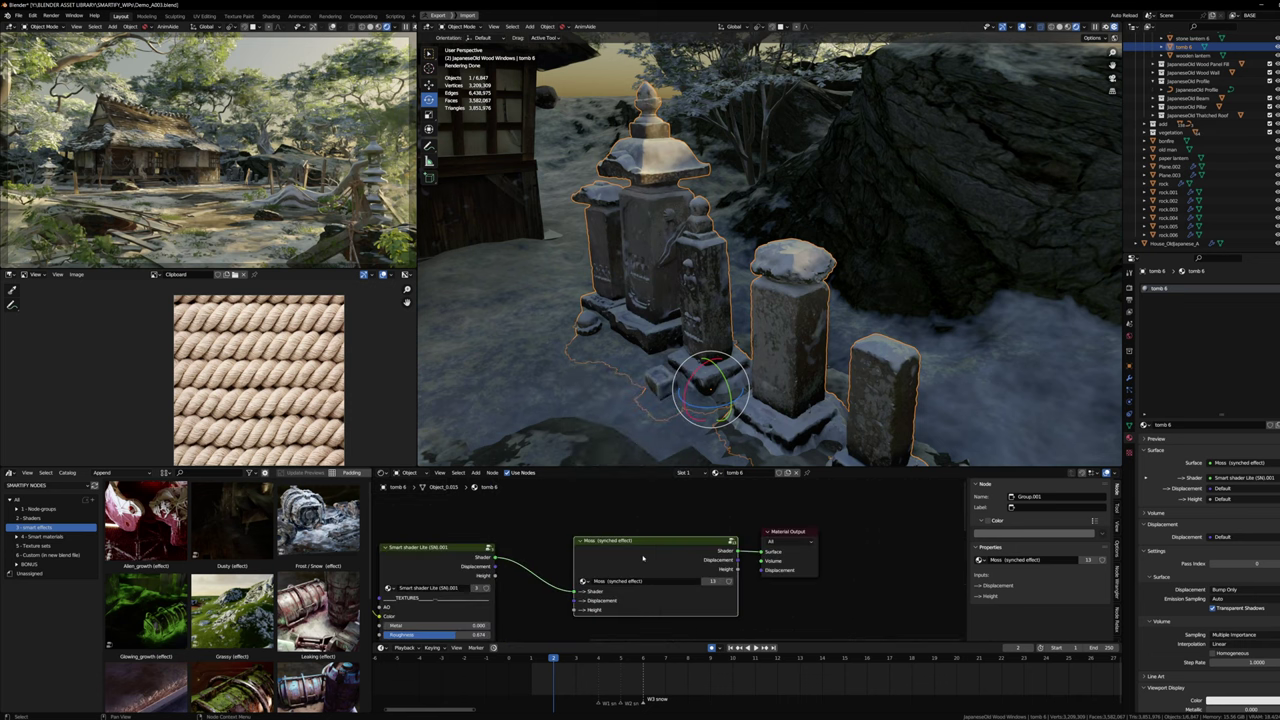
key(Tab)
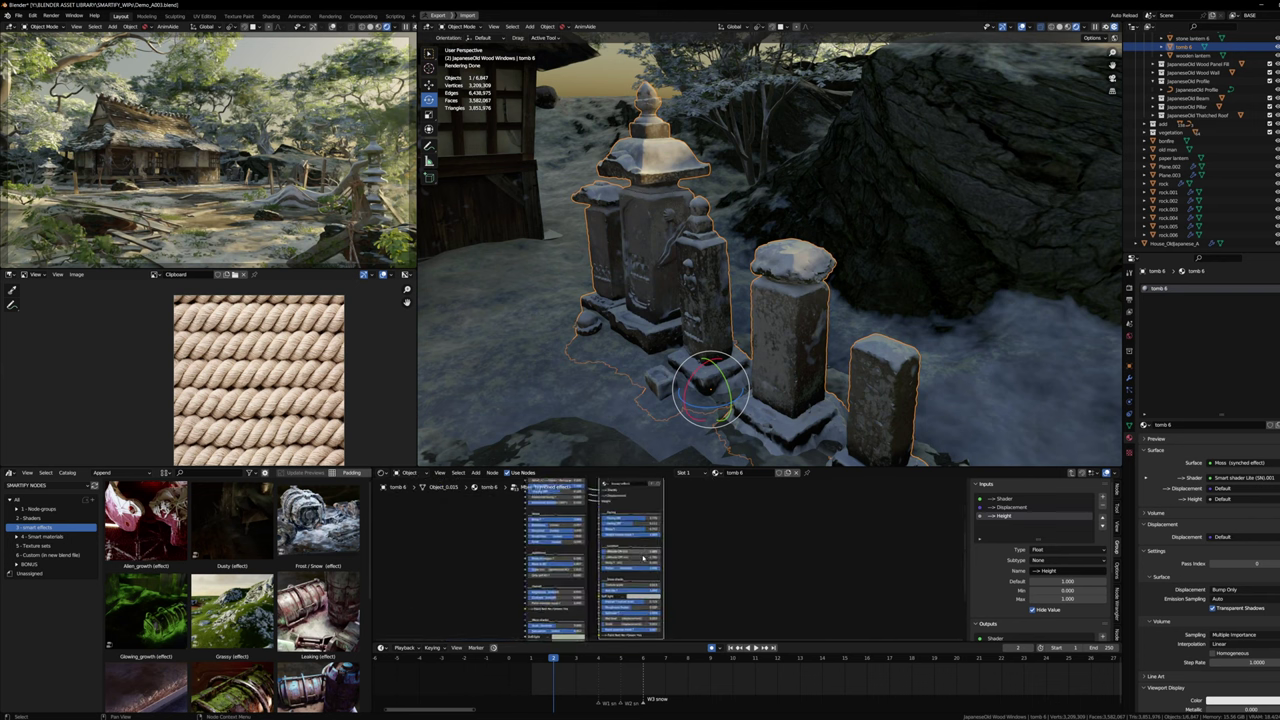
scroll(669, 551, up, 3)
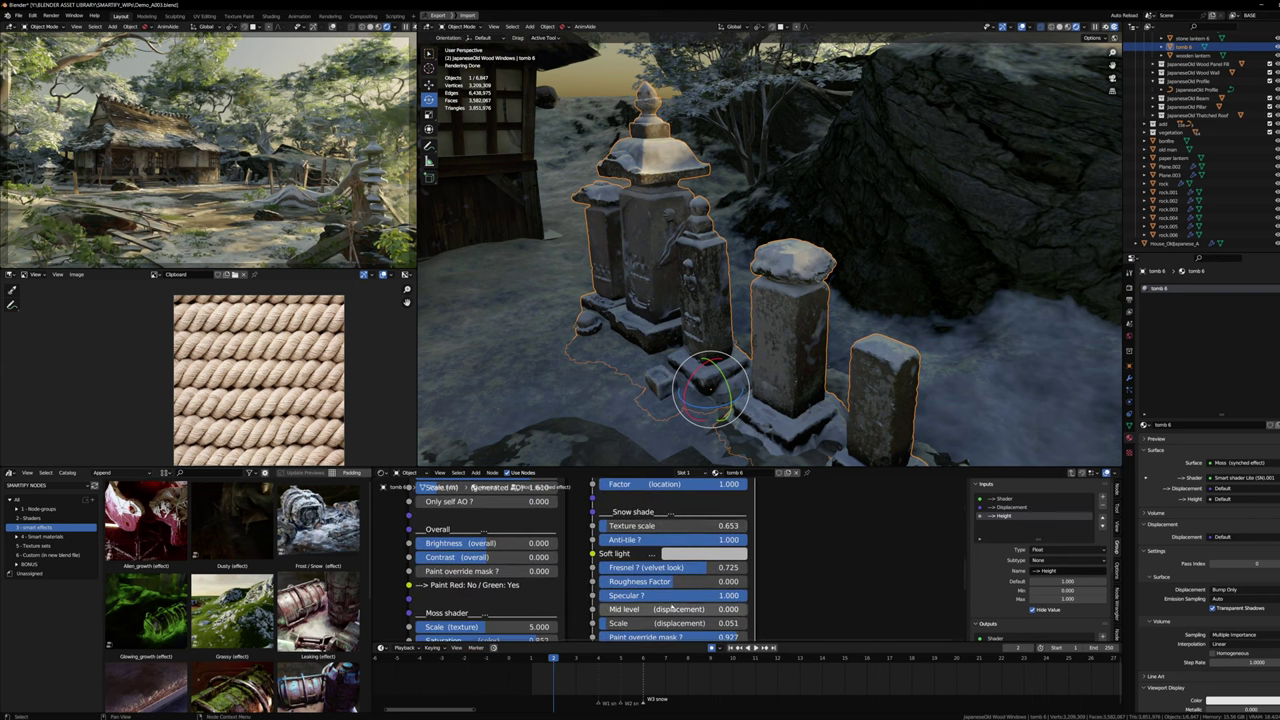
ctrl+middle_drag(686, 533, 681, 538)
middle_drag(681, 538, 661, 512)
scroll(658, 554, up, 2)
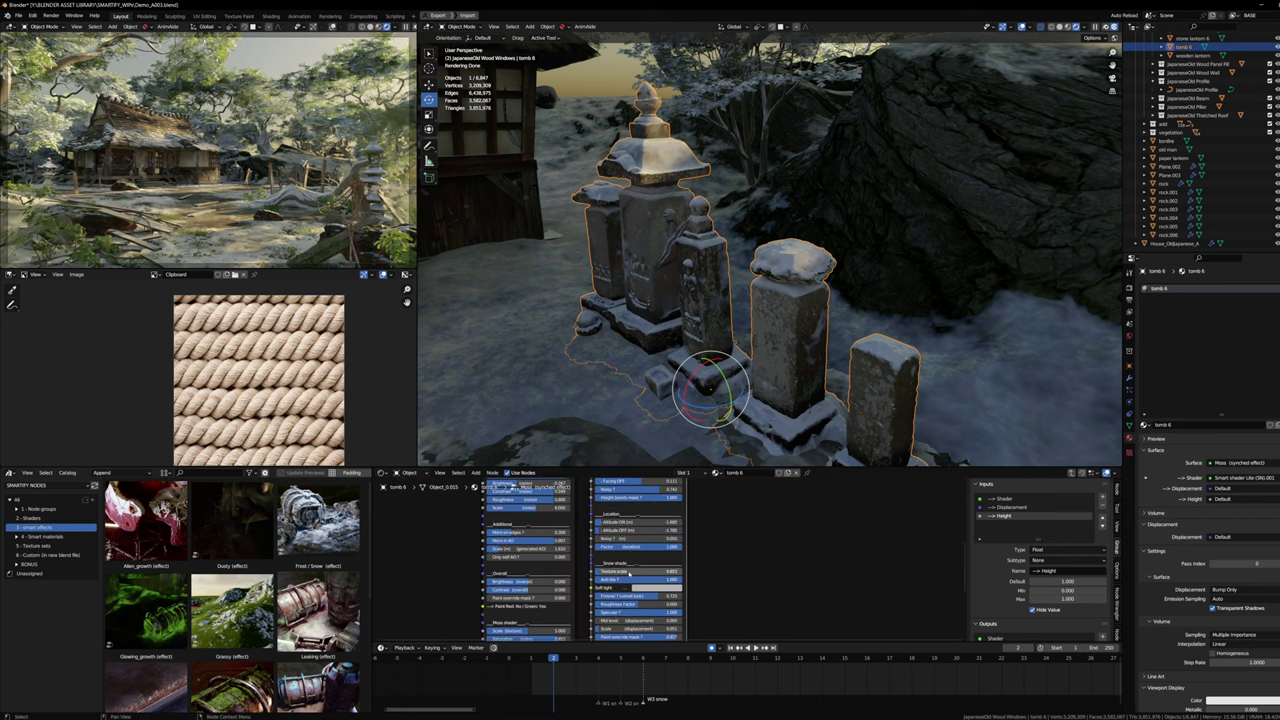
click(656, 550)
drag(738, 340, 738, 333)
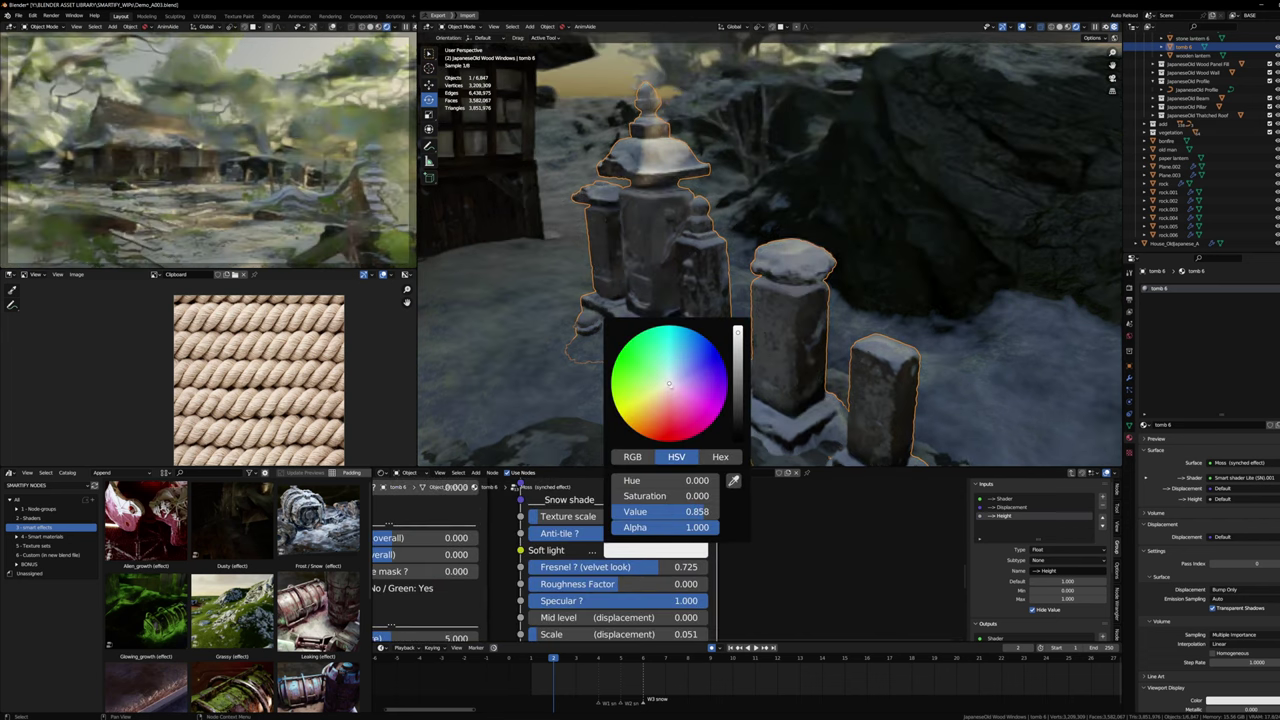
drag(669, 383, 672, 380)
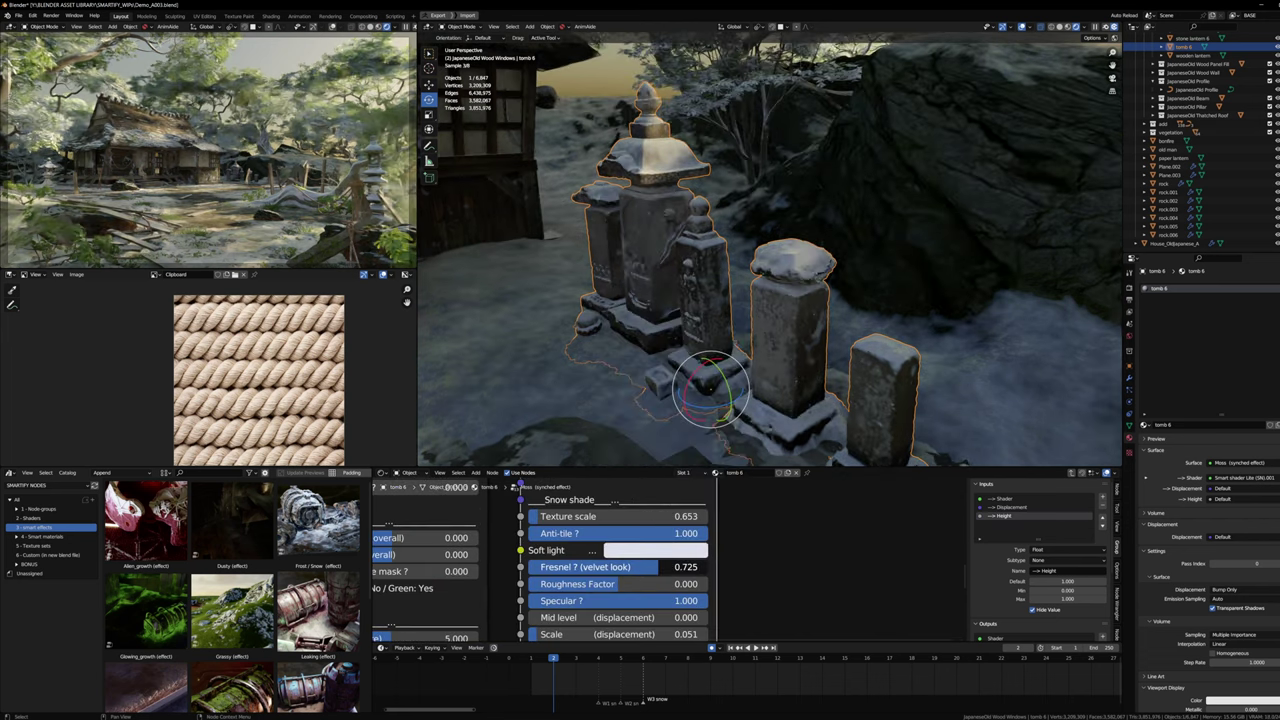
Step: Set the Snow shade Fresnel to 0.881, Roughness Factor to -0.263 and displacement Scale to 0.130
mouse_move(616, 568)
mouse_down()
mouse_move(644, 568)
mouse_move(597, 585)
mouse_up()
middle_drag(592, 625, 591, 578)
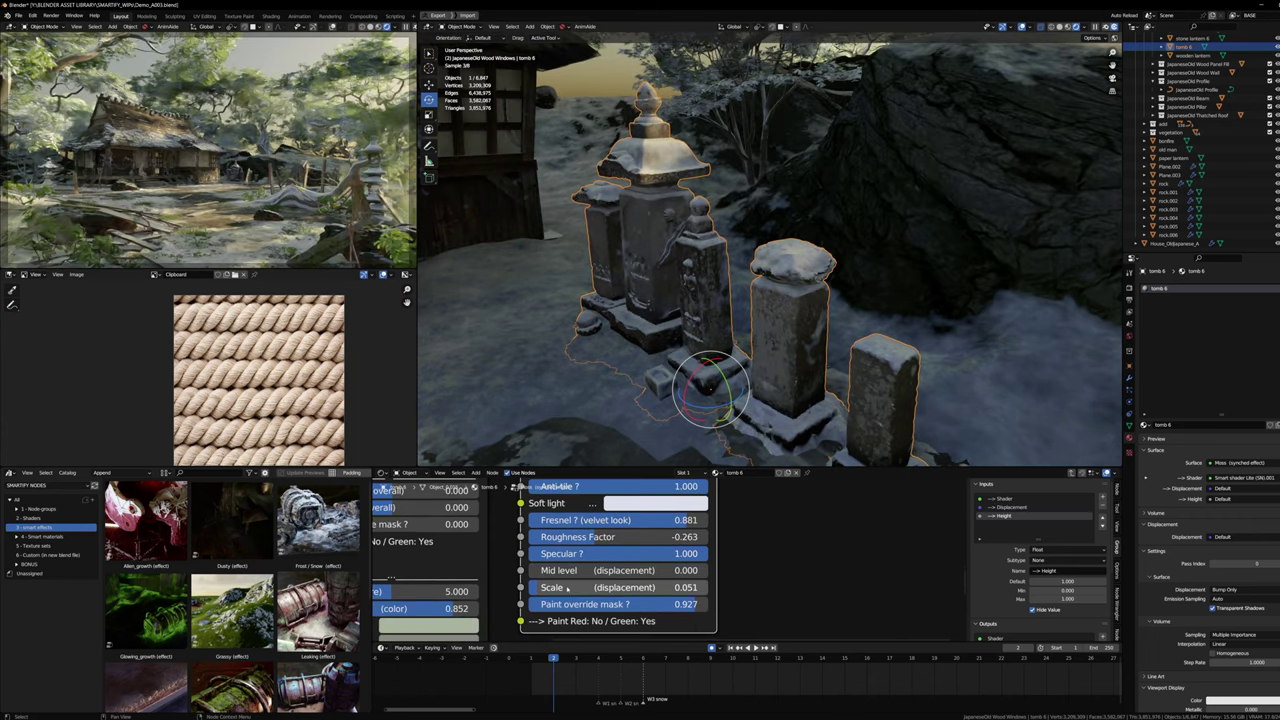
drag(567, 588, 583, 588)
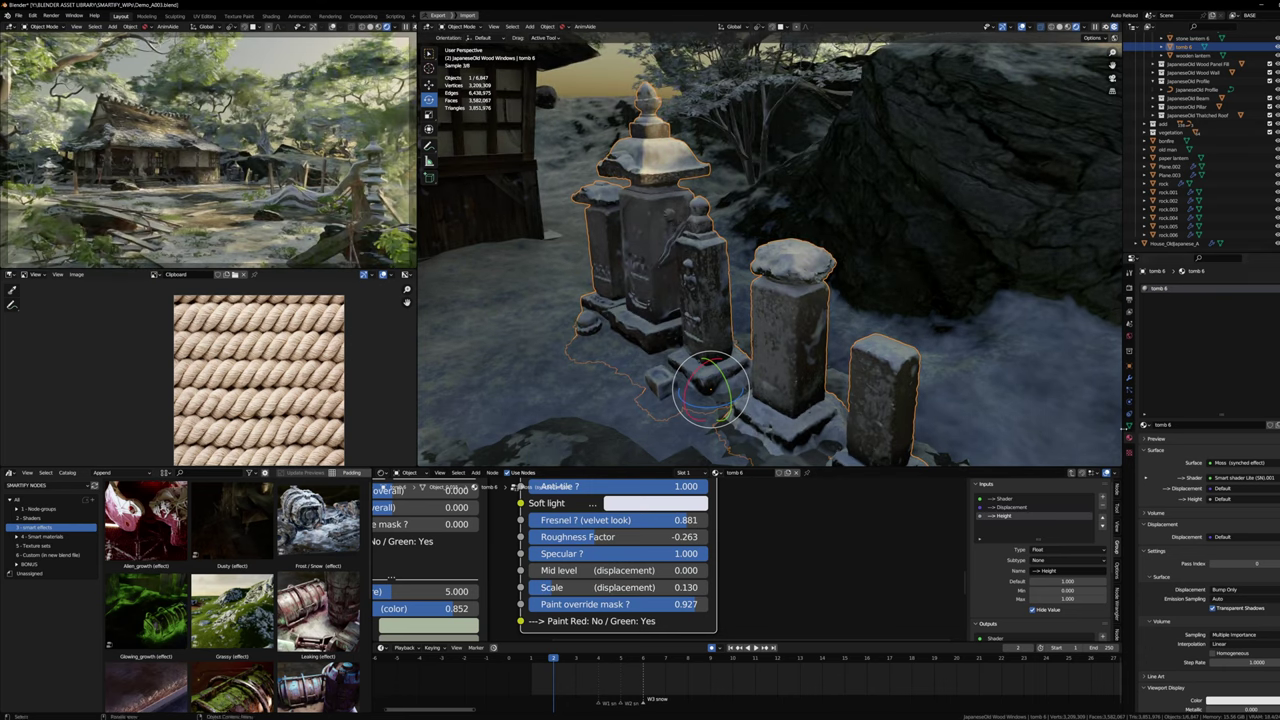
Step: Switch the tomb 6 material's surface displacement method to Displacement Only
scroll(1180, 530, down, 7)
ctrl+scroll(1219, 464, down, 1)
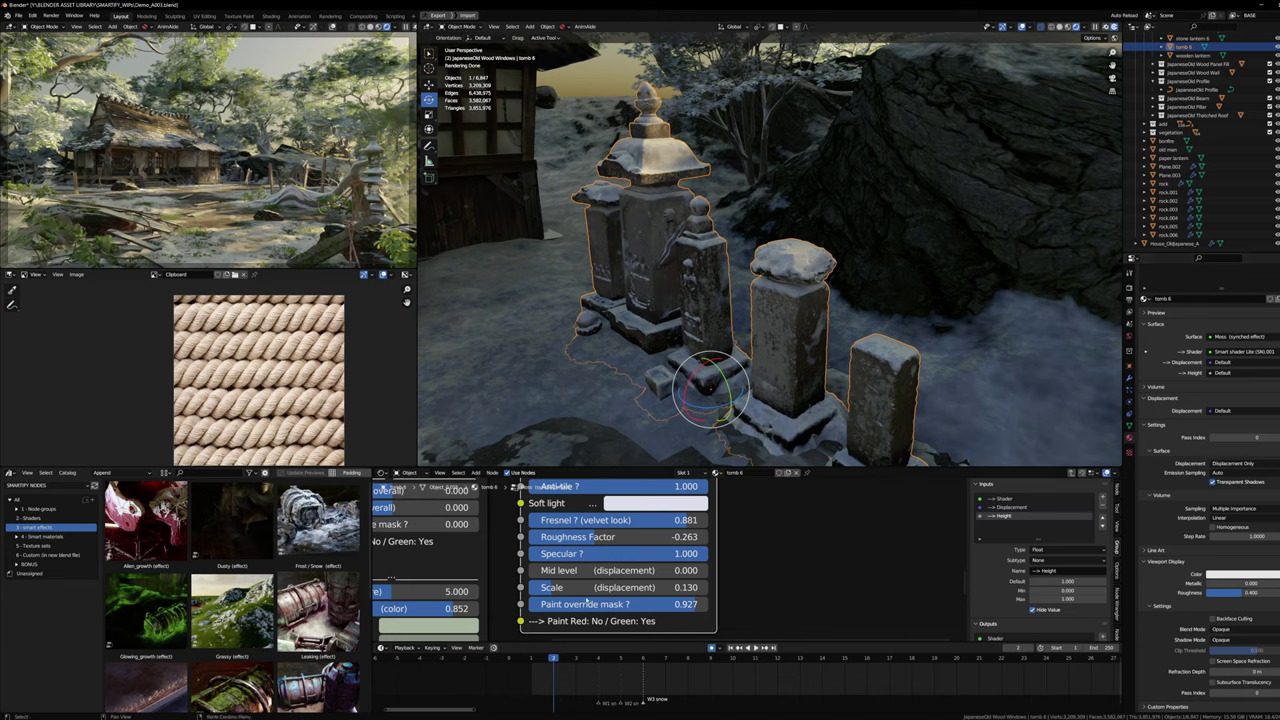
Step: Open the Snow_02 (shader) group inside Snowy (effect) and set Bump from height to 0.524 in its relief settings
key(Tab)
middle_drag(615, 555, 616, 550)
key(Tab)
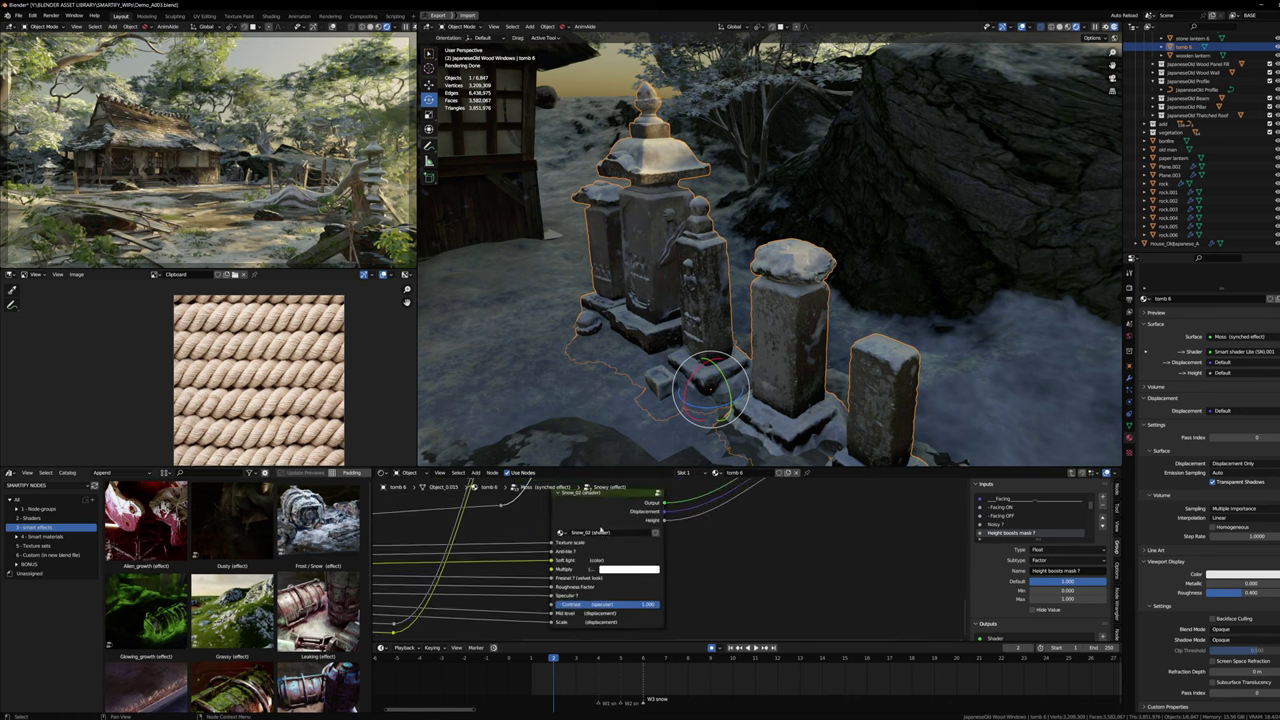
scroll(639, 546, up, 6)
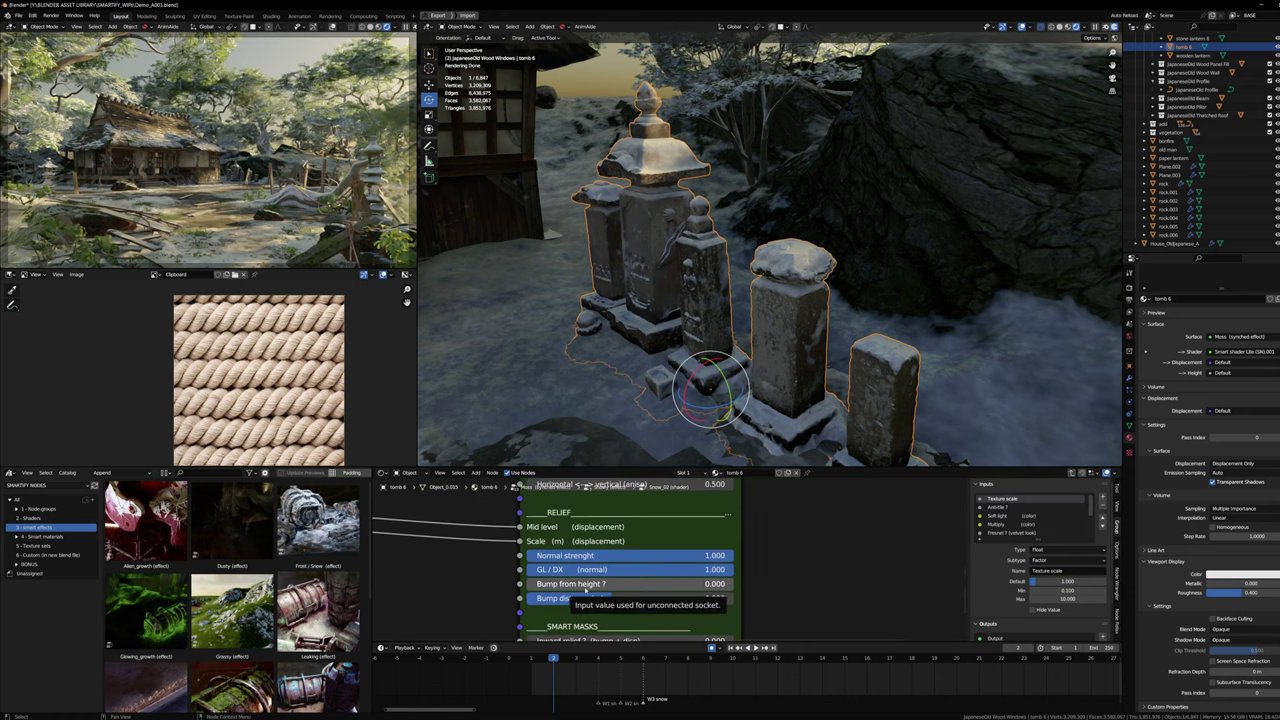
drag(528, 584, 635, 584)
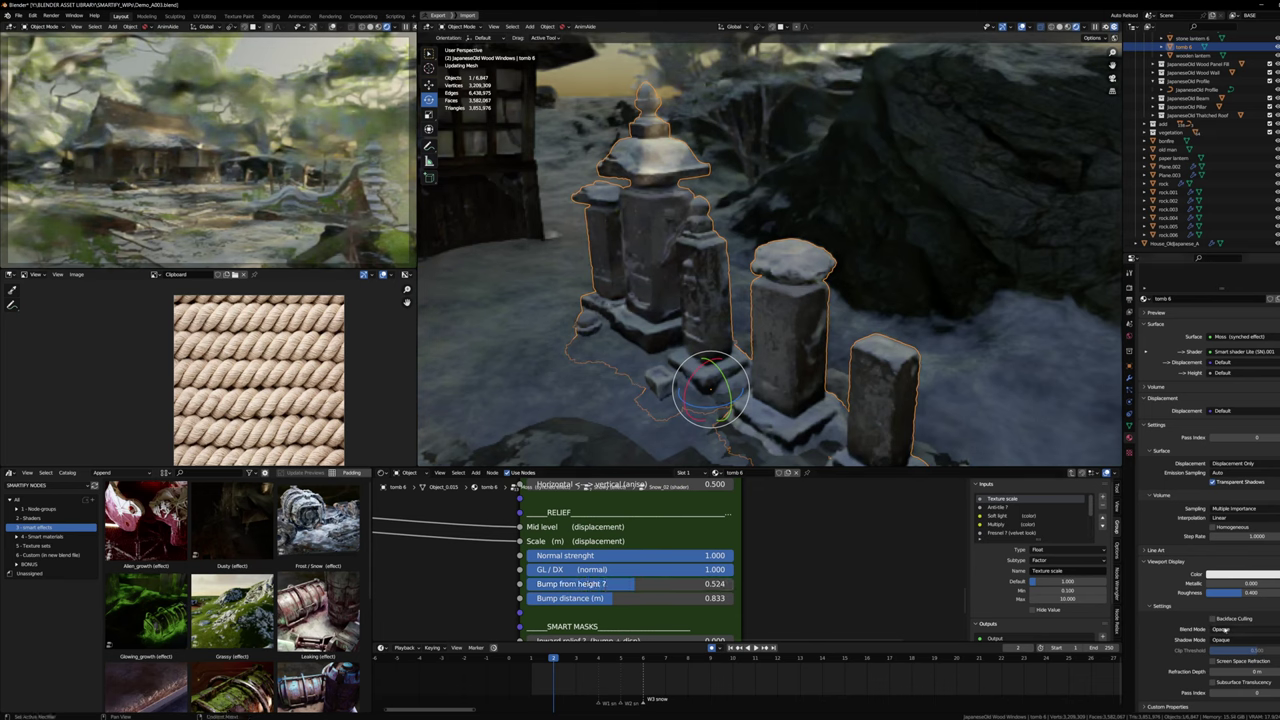
click(1238, 464)
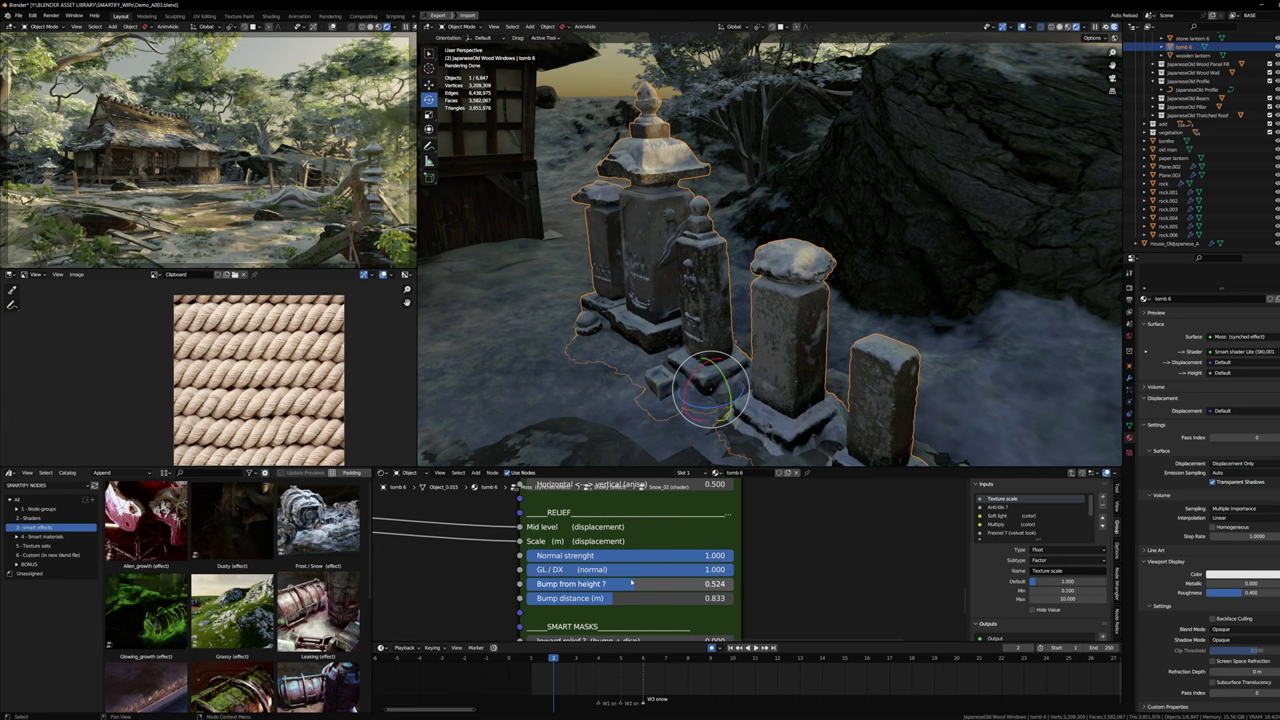
Step: Leave the nested groups and set Bump from height to 0.317 in the relief settings of tomb 6's smart shader
key(ctrl+Tab)
key(ctrl+Tab)
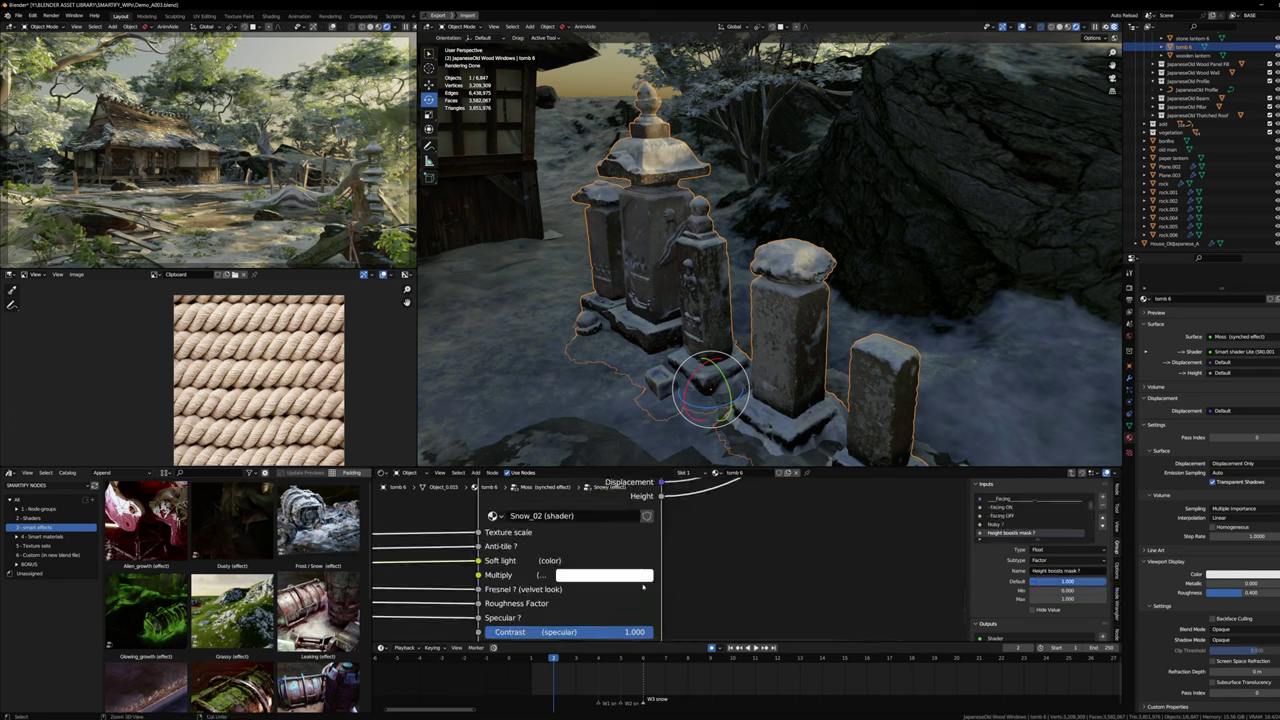
scroll(637, 587, down, 12)
scroll(618, 586, up, 6)
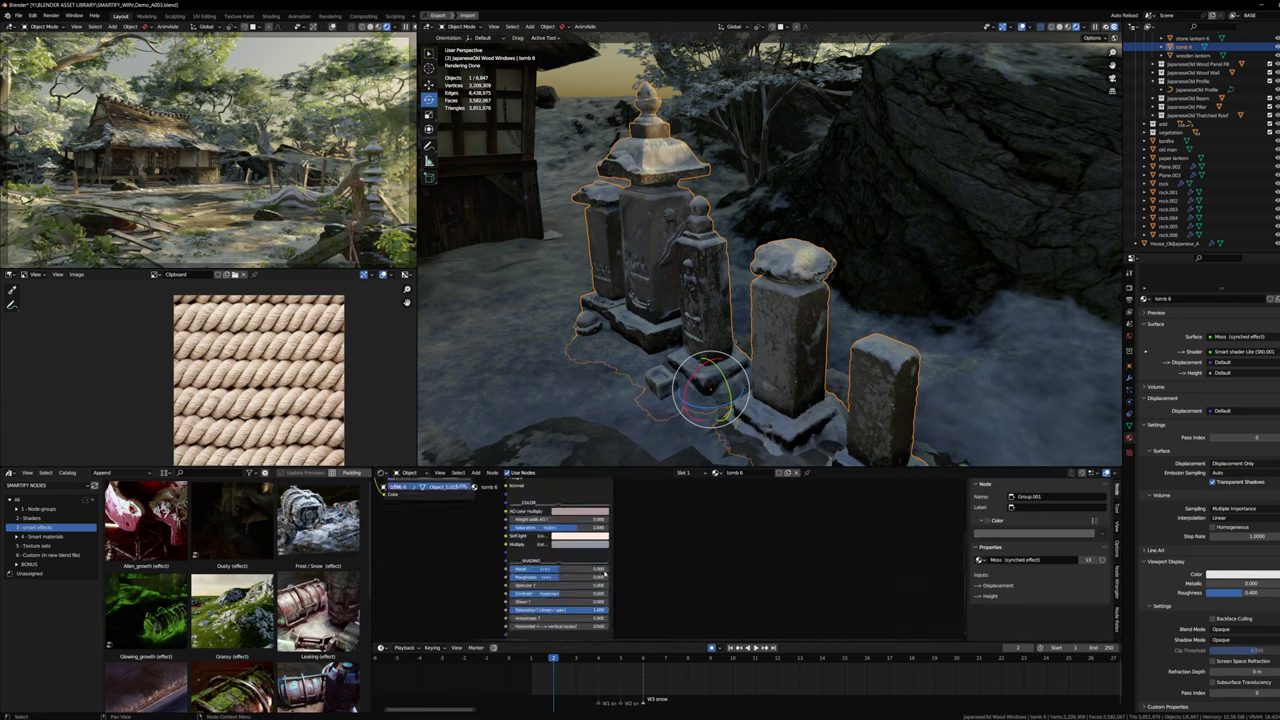
scroll(549, 605, up, 2)
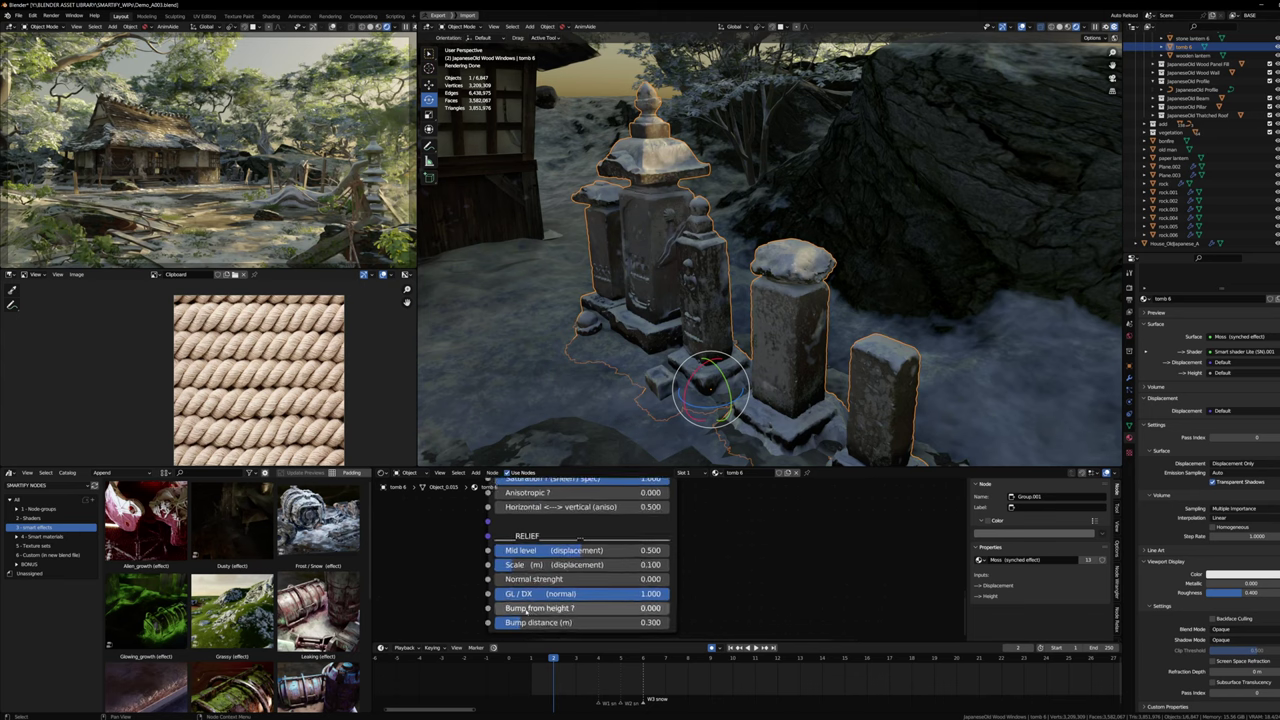
drag(549, 606, 610, 606)
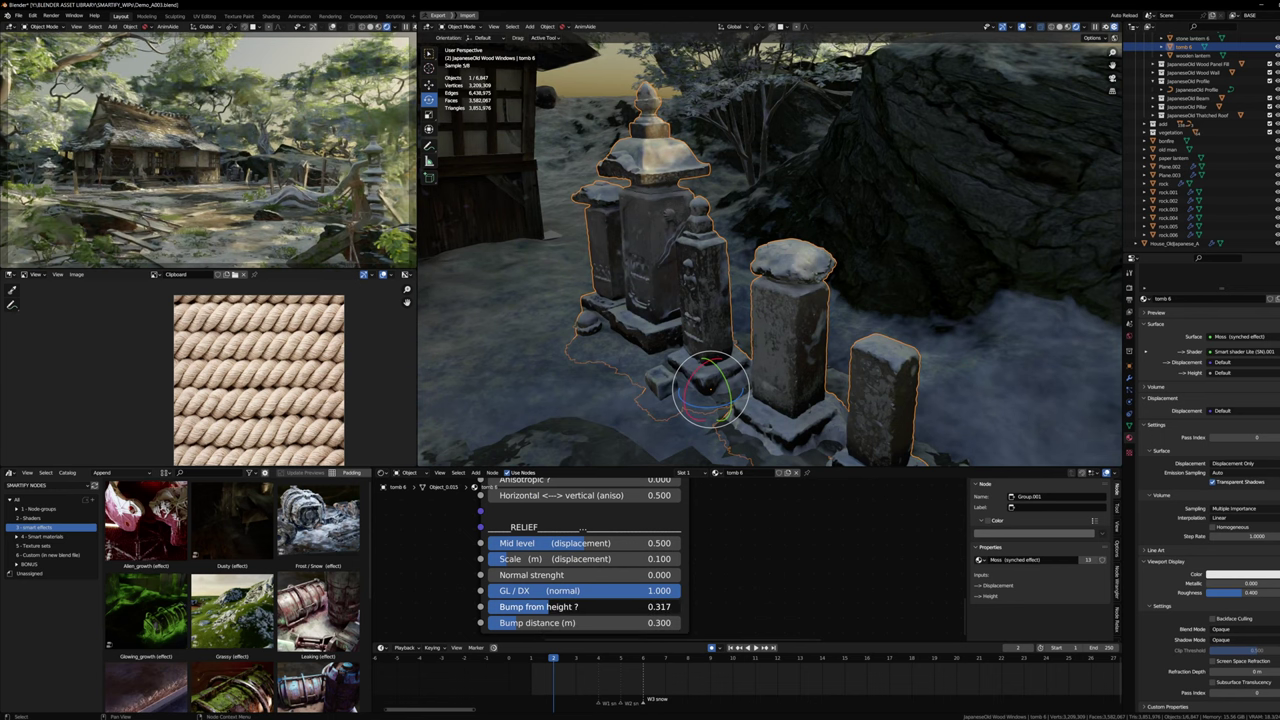
Step: Connect the Moss (synched effect) group's Displacement output to tomb 6's Material Output and open the group
key(Tab)
scroll(683, 540, up, 2)
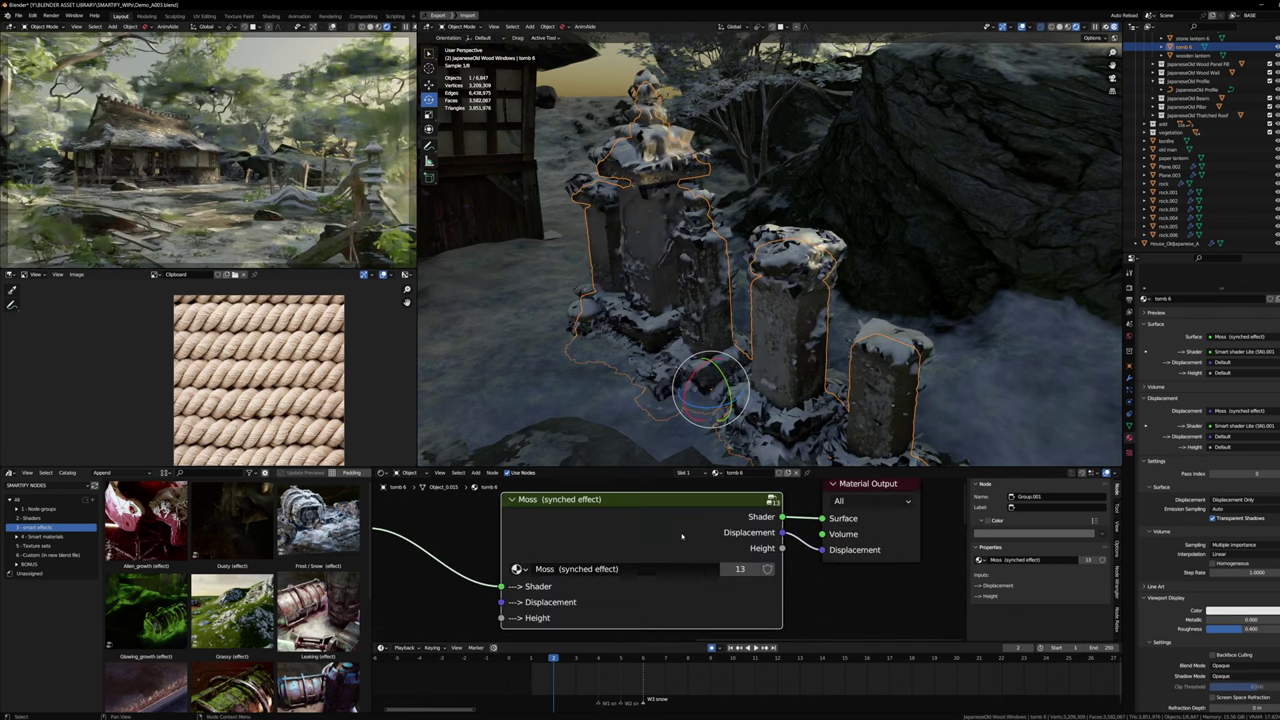
key(Tab)
scroll(675, 538, down, 6)
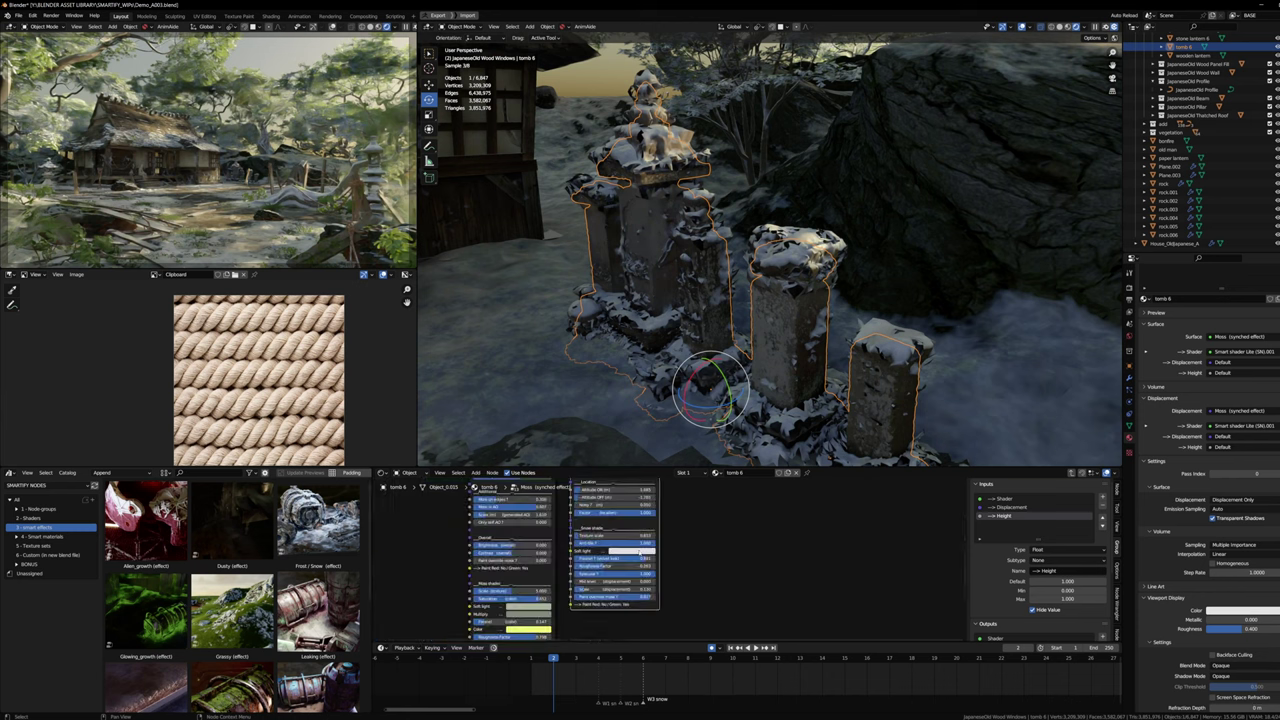
Step: Shade the tombs smooth and set the Snow shade displacement Scale to 0.061
scroll(621, 597, up, 7)
right_click(722, 345)
click(724, 353)
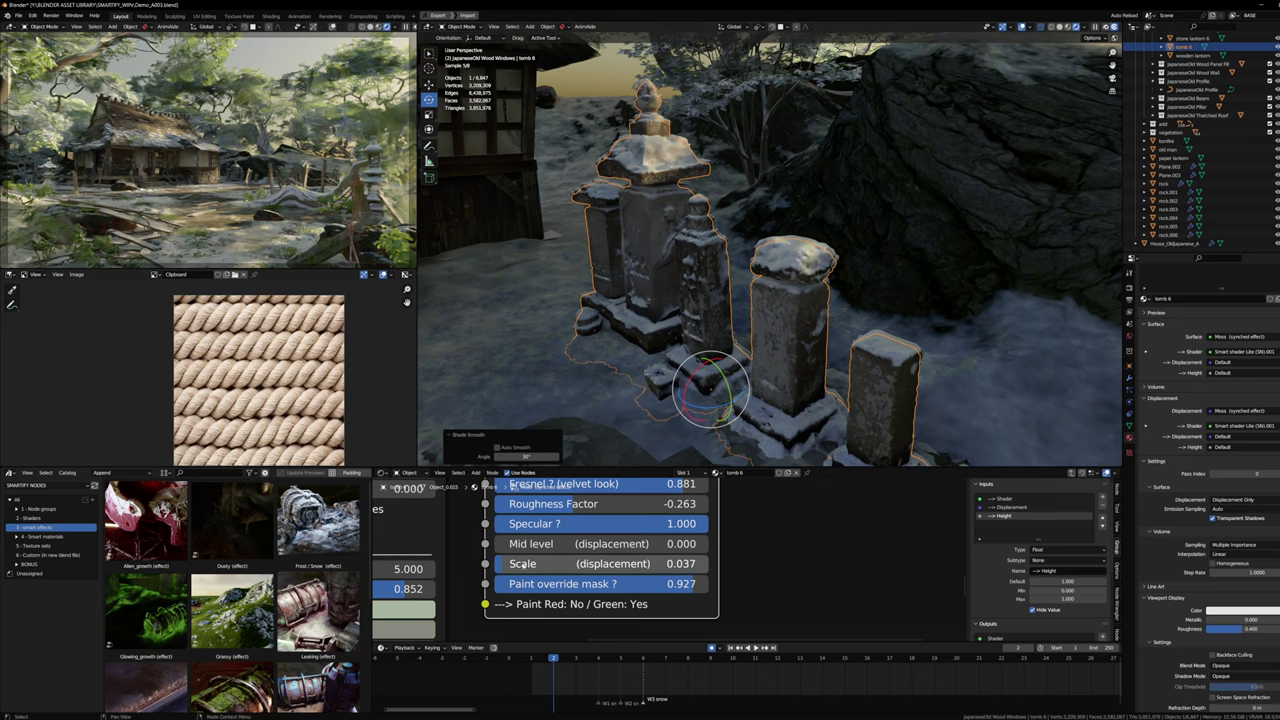
drag(522, 564, 506, 566)
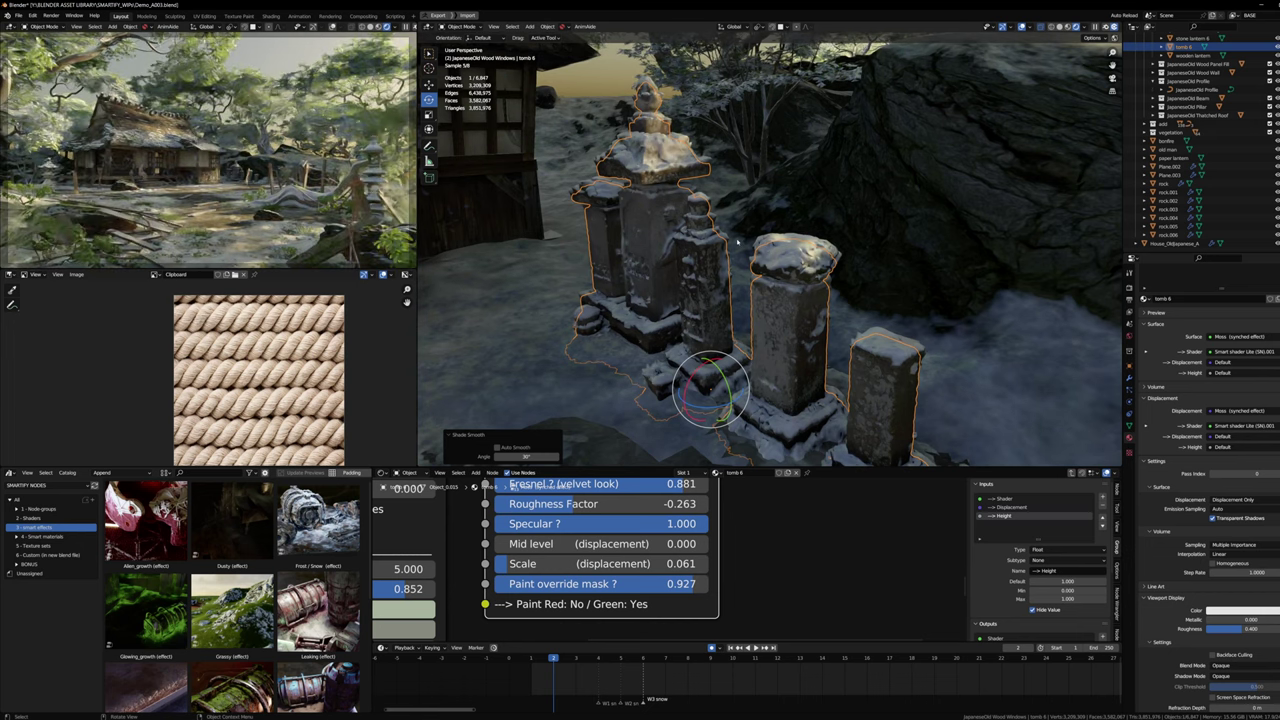
Step: Examine the snow on the house, ground and tombs from wider angles in an enlarged viewport
scroll(738, 242, down, 1)
scroll(738, 242, down, 5)
middle_drag(742, 246, 822, 312)
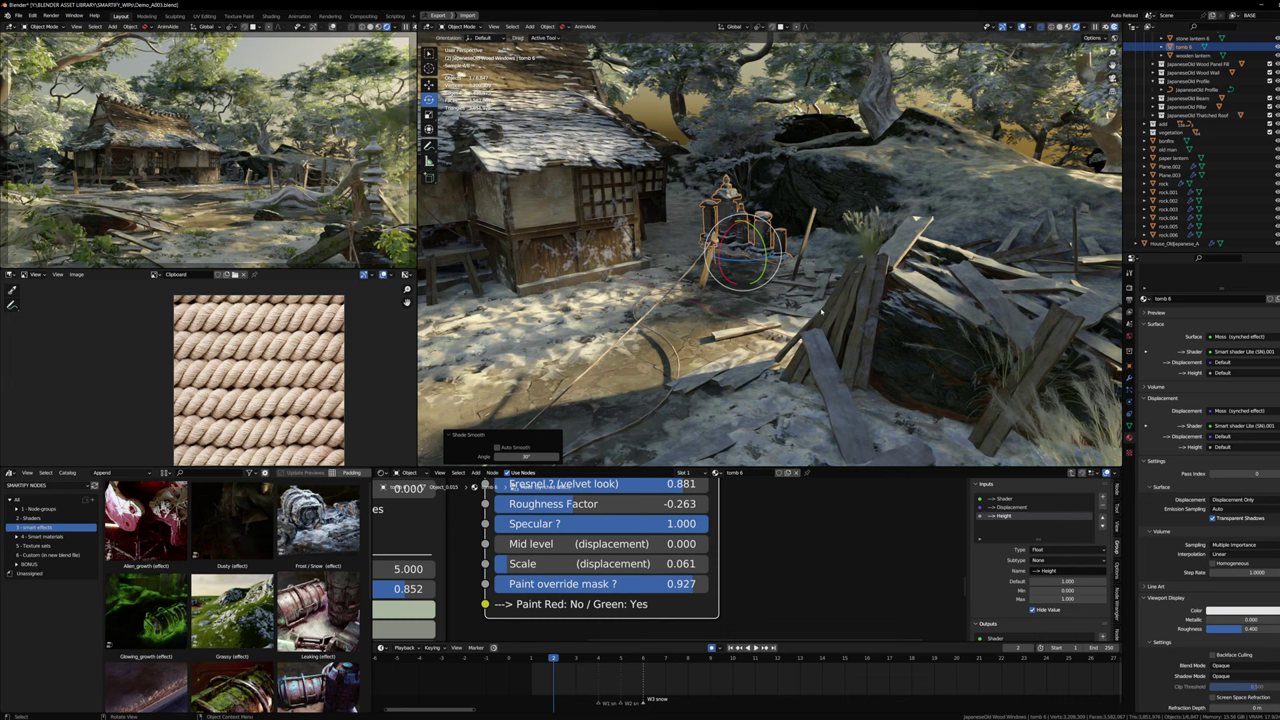
shift+middle_drag(822, 312, 868, 298)
key(Home)
key(Tab)
scroll(690, 540, up, 6)
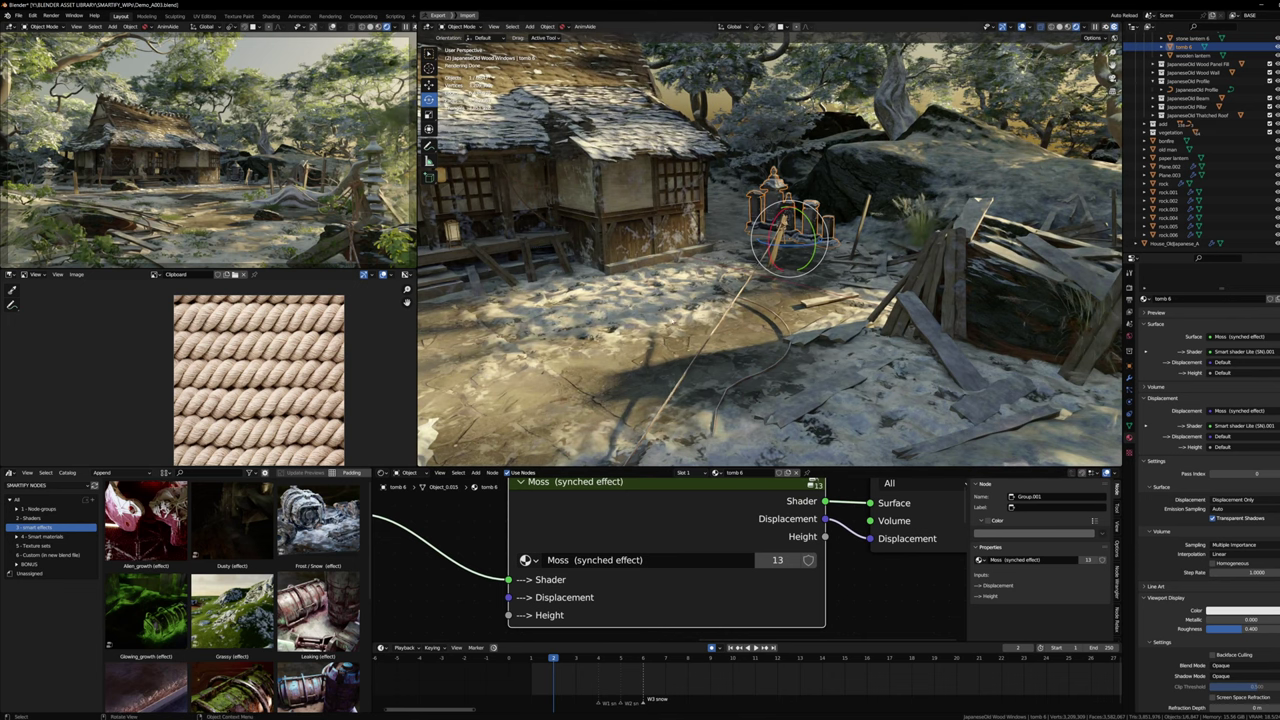
middle_drag(770, 270, 875, 268)
key(ctrl+space)
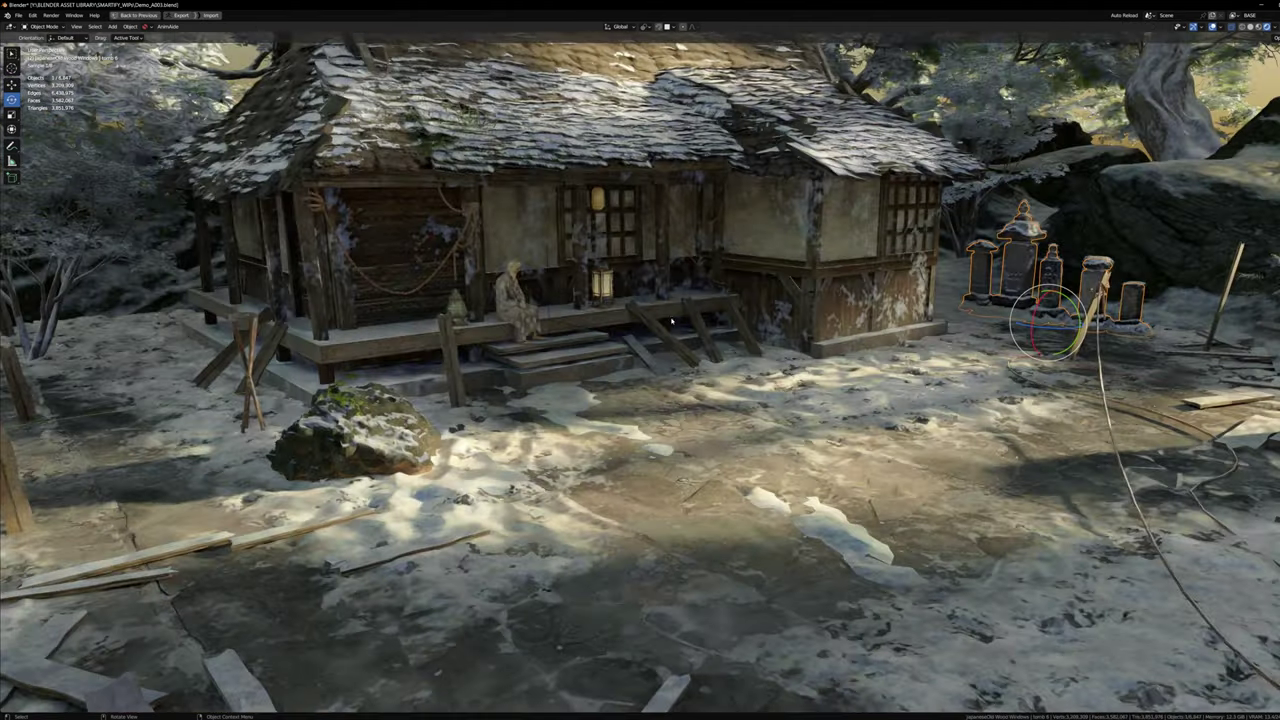
middle_drag(672, 322, 684, 323)
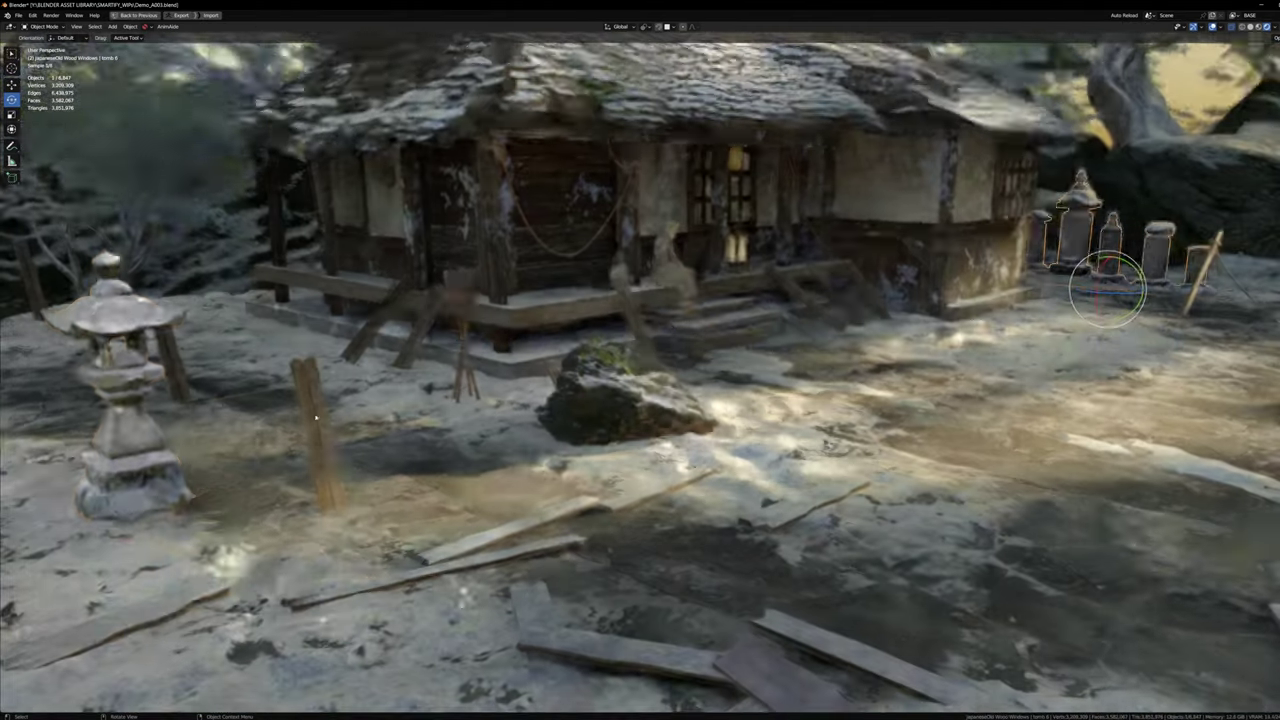
Step: Select the stone lantern beside the house, open its Moss (synched effect) group and set Facing OFF to 0.271
click(148, 445)
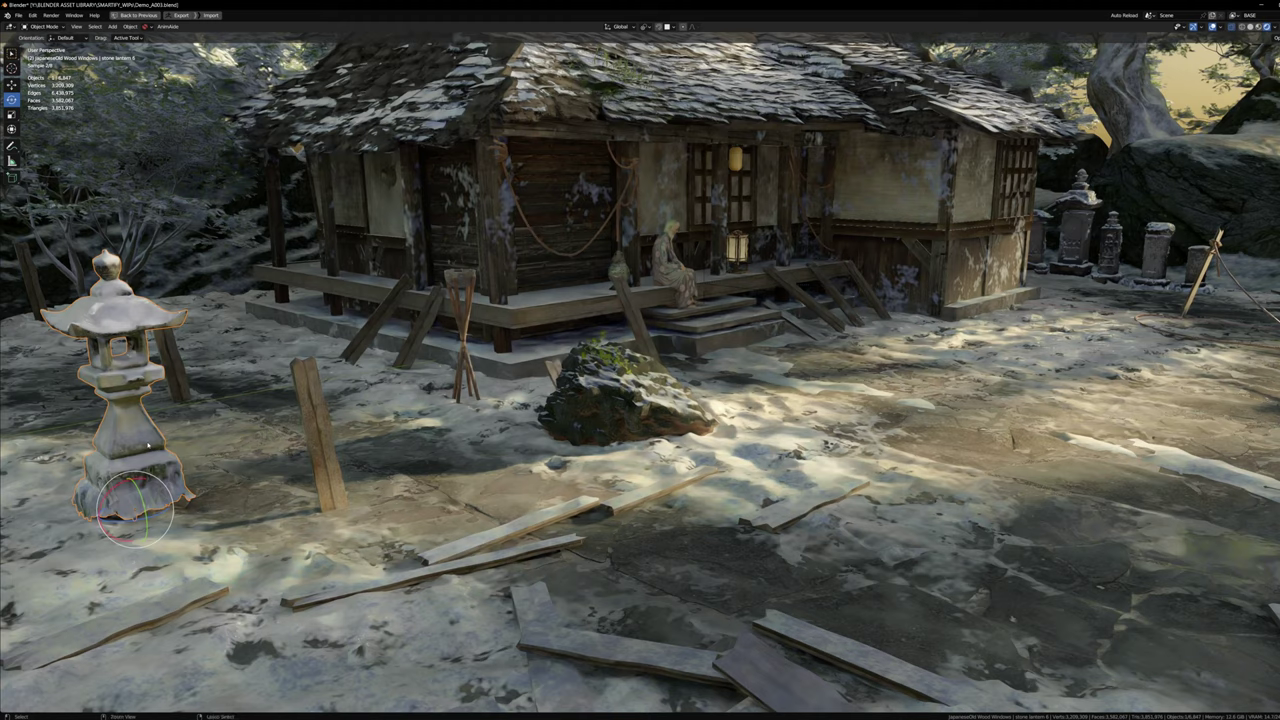
key(ctrl+space)
key(Tab)
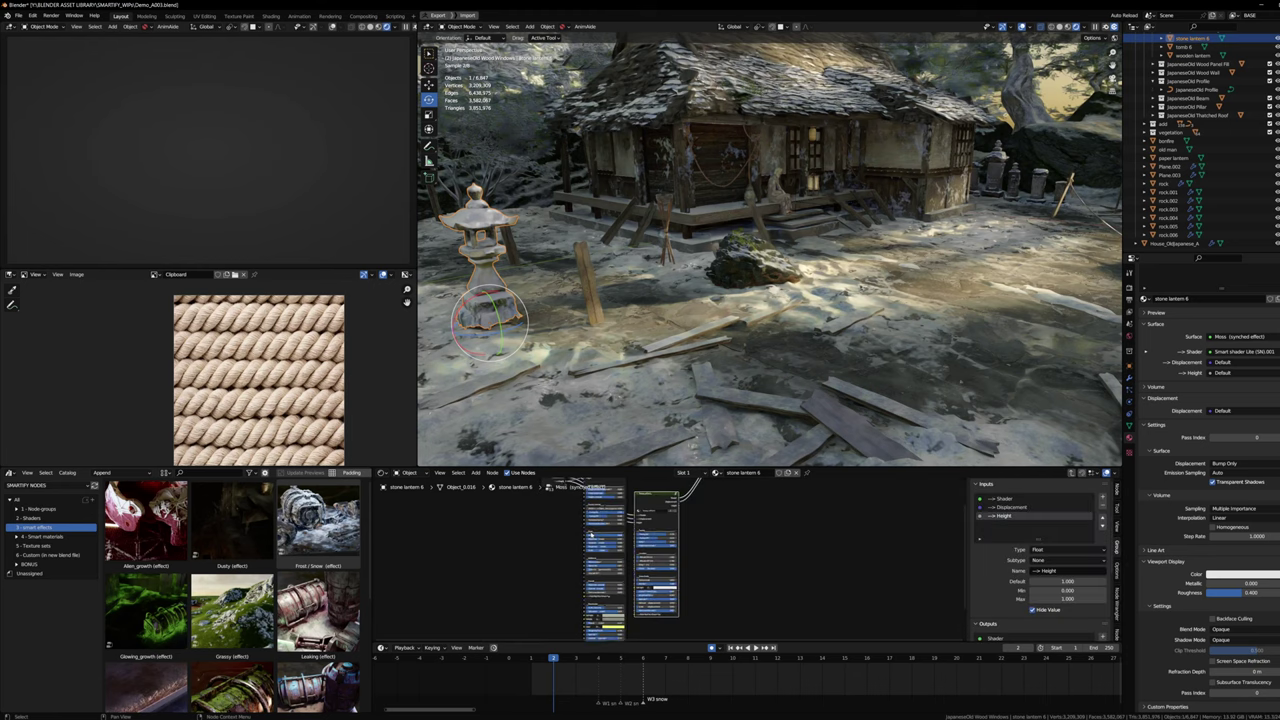
scroll(591, 537, up, 5)
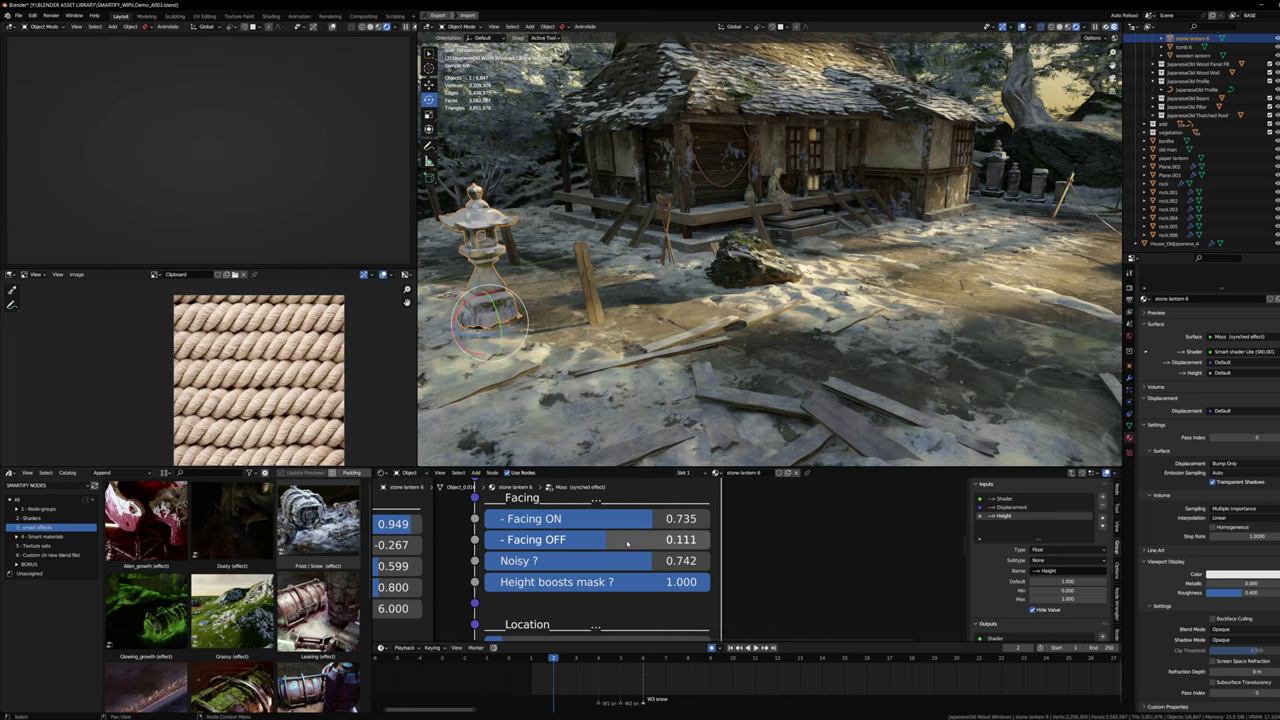
mouse_move(627, 543)
mouse_down()
mouse_move(641, 543)
mouse_move(619, 541)
mouse_up()
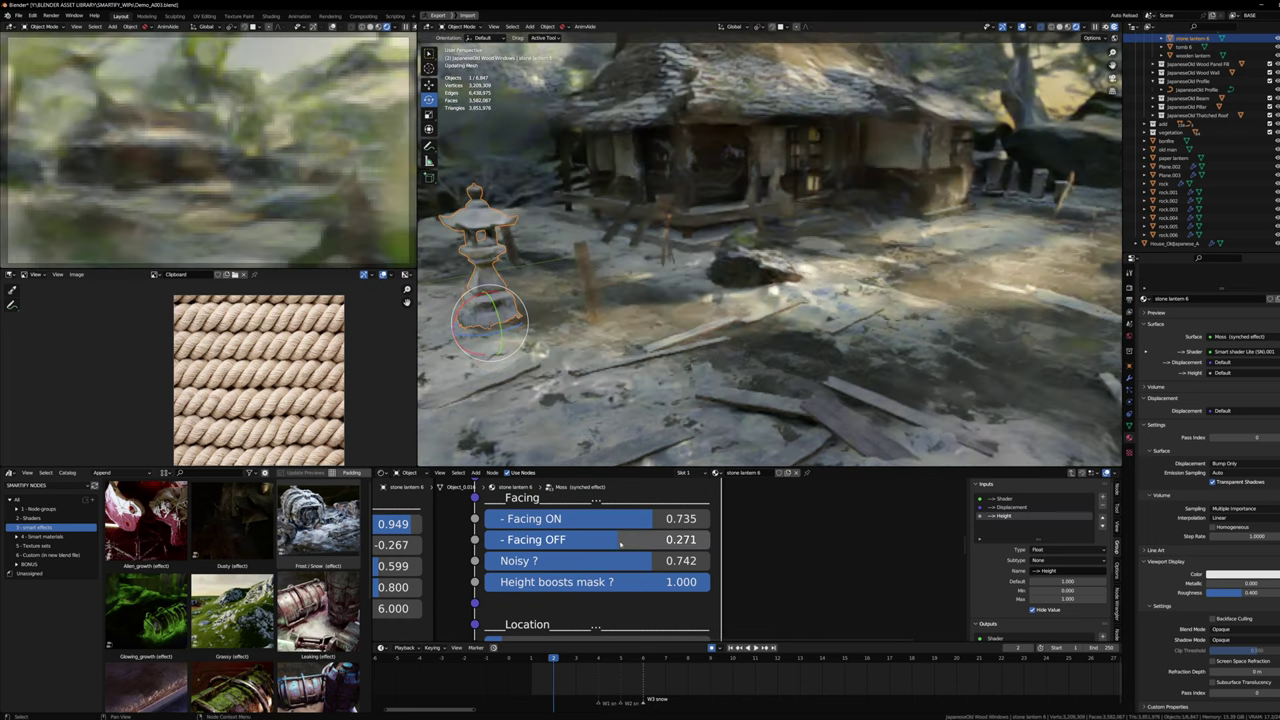
Step: Leave the group and darken the Multiply color of the stone lantern's smart shader to a medium grey
key(Tab)
scroll(622, 543, down, 8)
middle_drag(622, 543, 660, 543)
scroll(526, 618, up, 7)
middle_drag(526, 618, 602, 559)
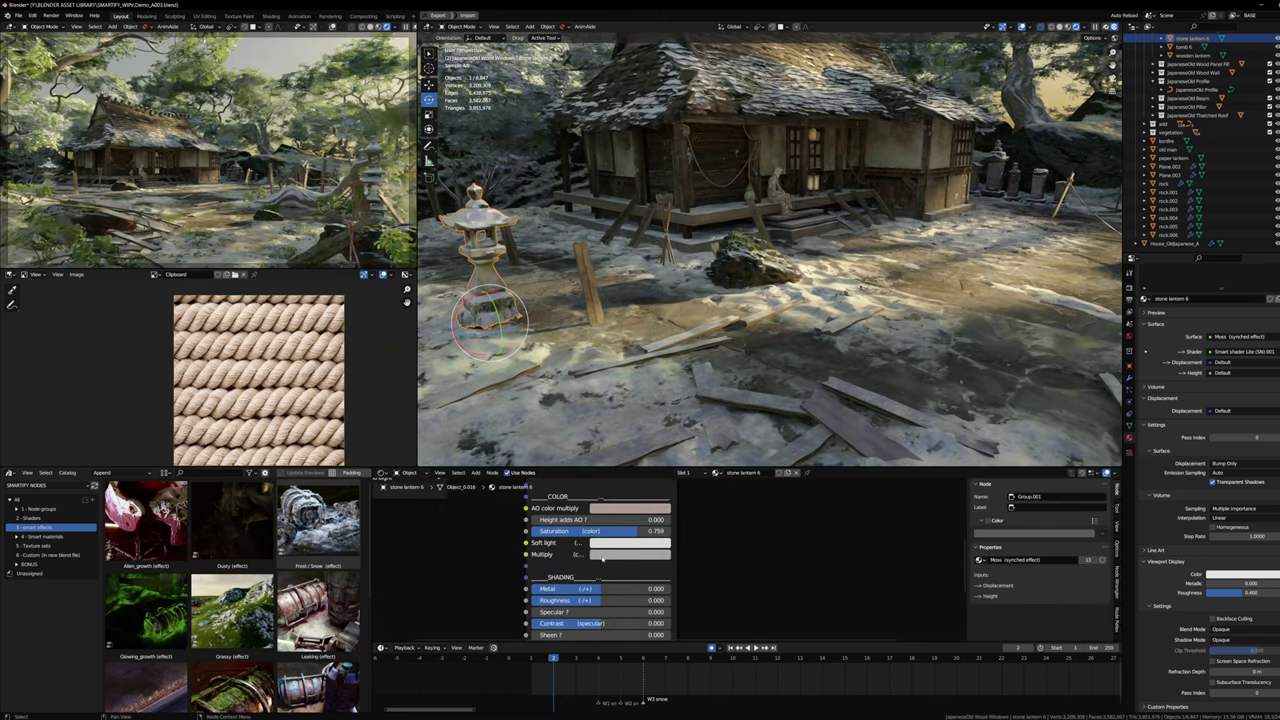
scroll(603, 560, up, 1)
click(603, 556)
drag(687, 397, 687, 410)
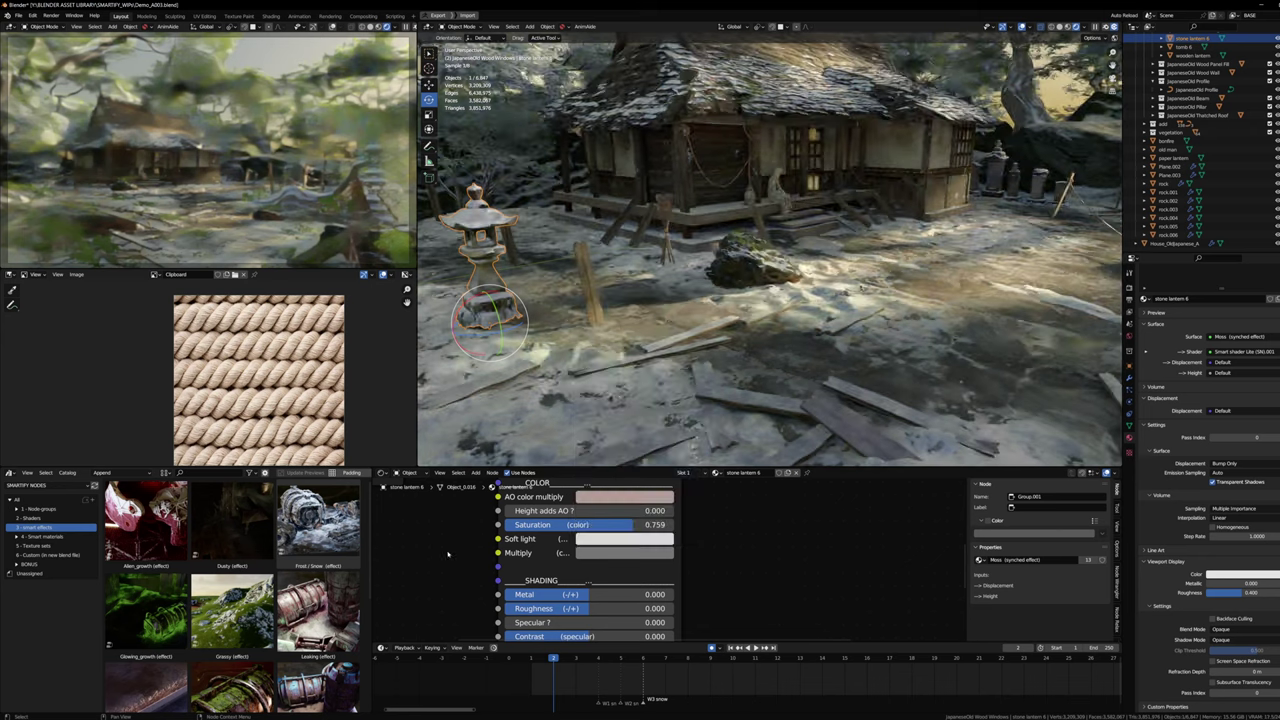
Step: Inspect the stone lantern's BASE COLOR texture node and its main_baseColor image
scroll(449, 554, down, 10)
middle_drag(449, 554, 528, 587)
scroll(520, 583, up, 9)
click(547, 528)
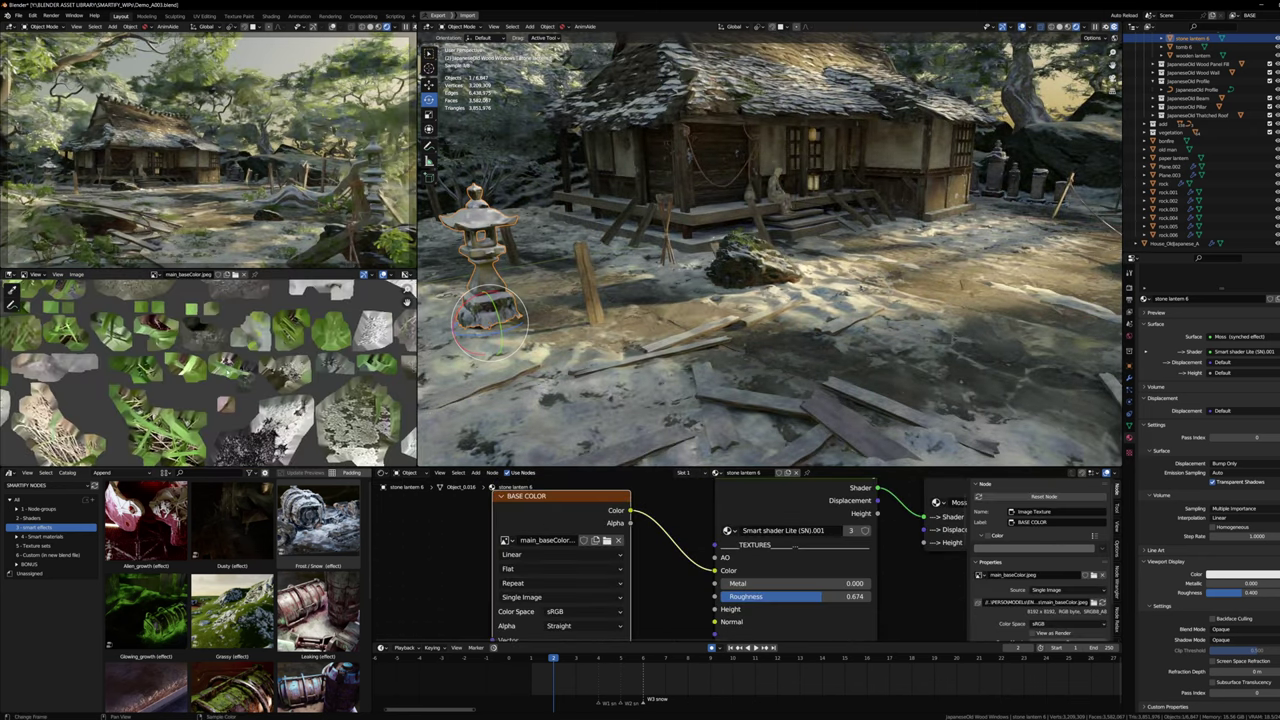
scroll(570, 532, down, 1)
scroll(570, 532, down, 1)
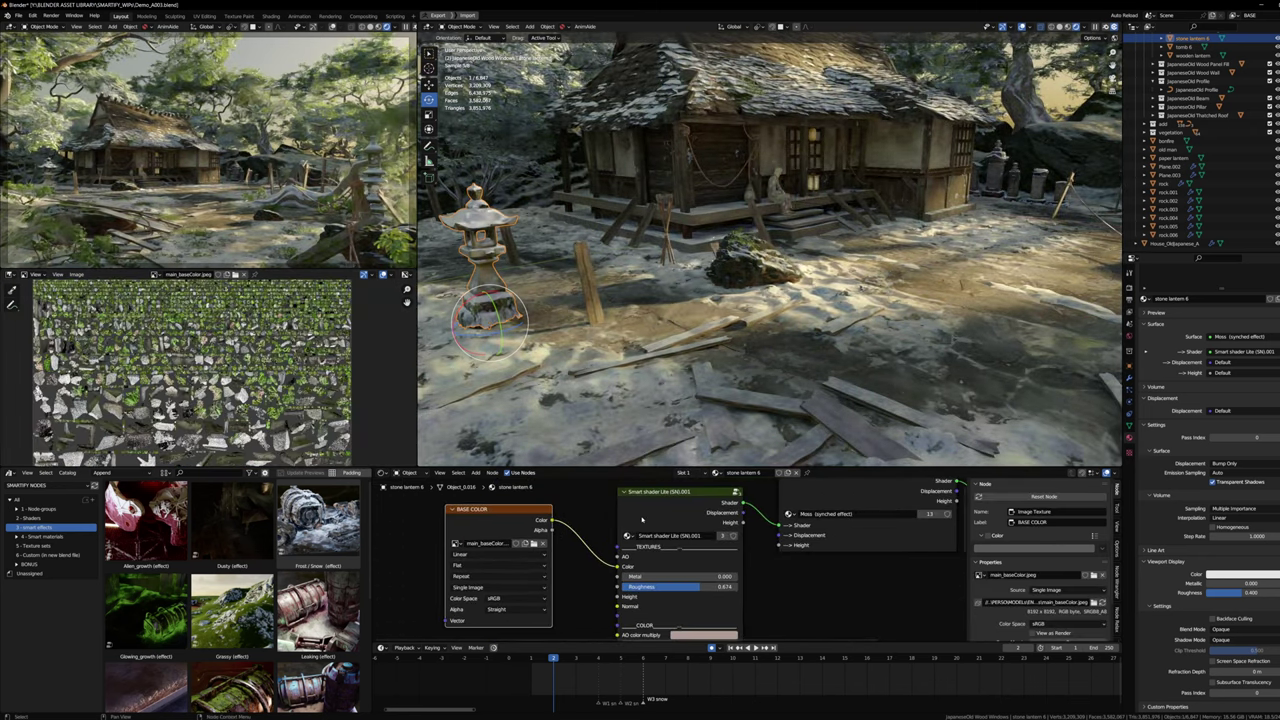
Step: Look through the shading and relief settings of the stone lantern's Smart shader Lite node
click(642, 518)
scroll(665, 517, up, 3)
middle_drag(665, 517, 640, 509)
scroll(642, 600, down, 6)
middle_drag(643, 615, 638, 515)
shift+scroll(640, 548, down, 3)
scroll(640, 548, up, 3)
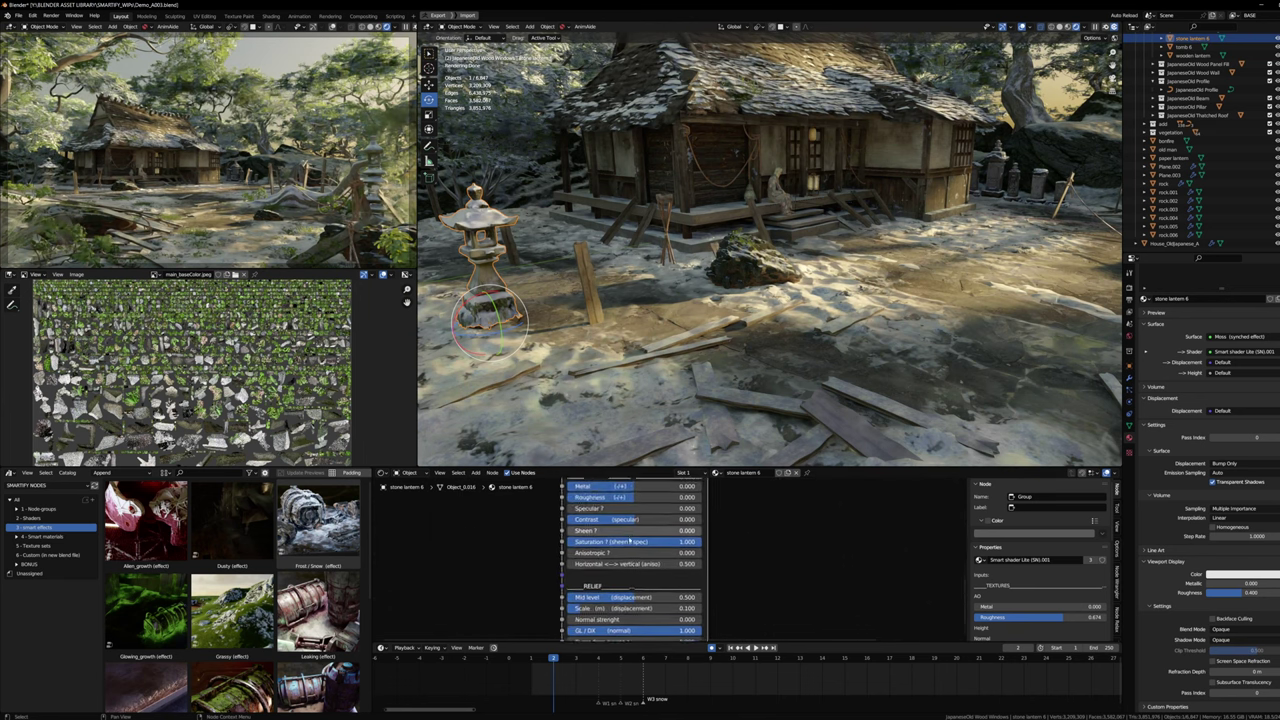
scroll(643, 531, down, 5)
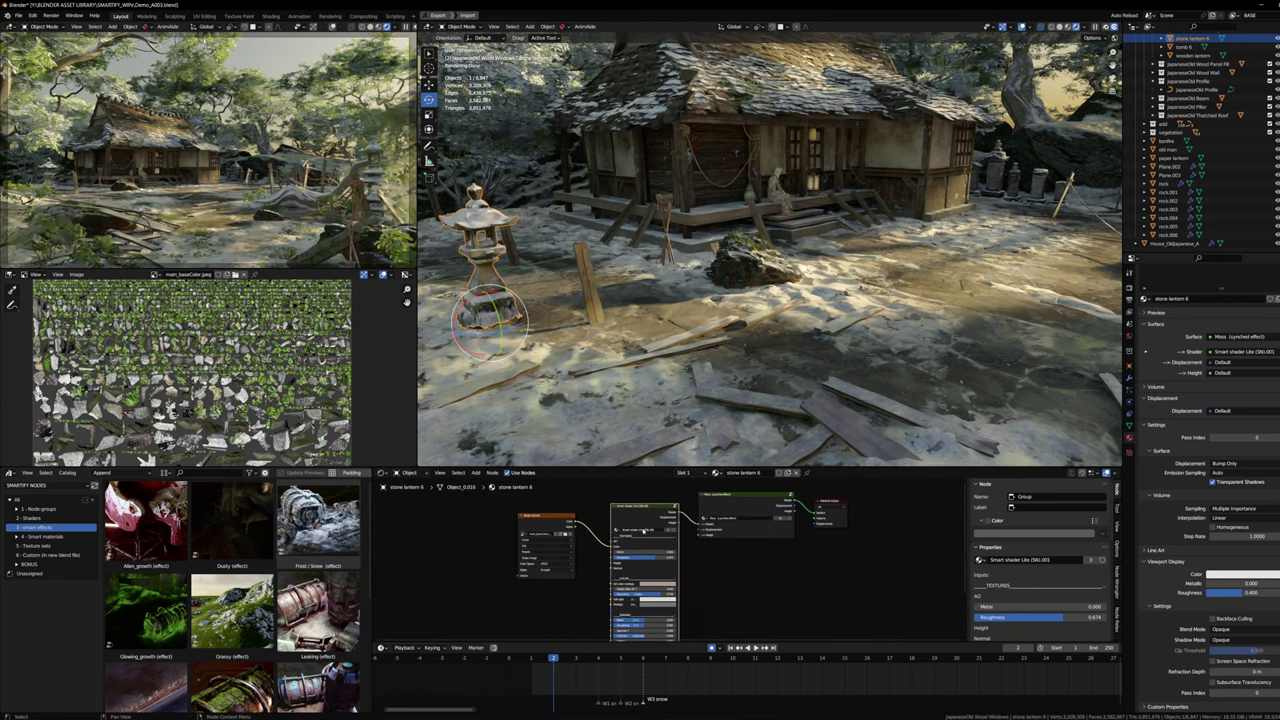
Step: Connect the Moss group's Displacement to the stone lantern's Material Output and set the surface displacement method to Displacement Only
key(KP_Decimal)
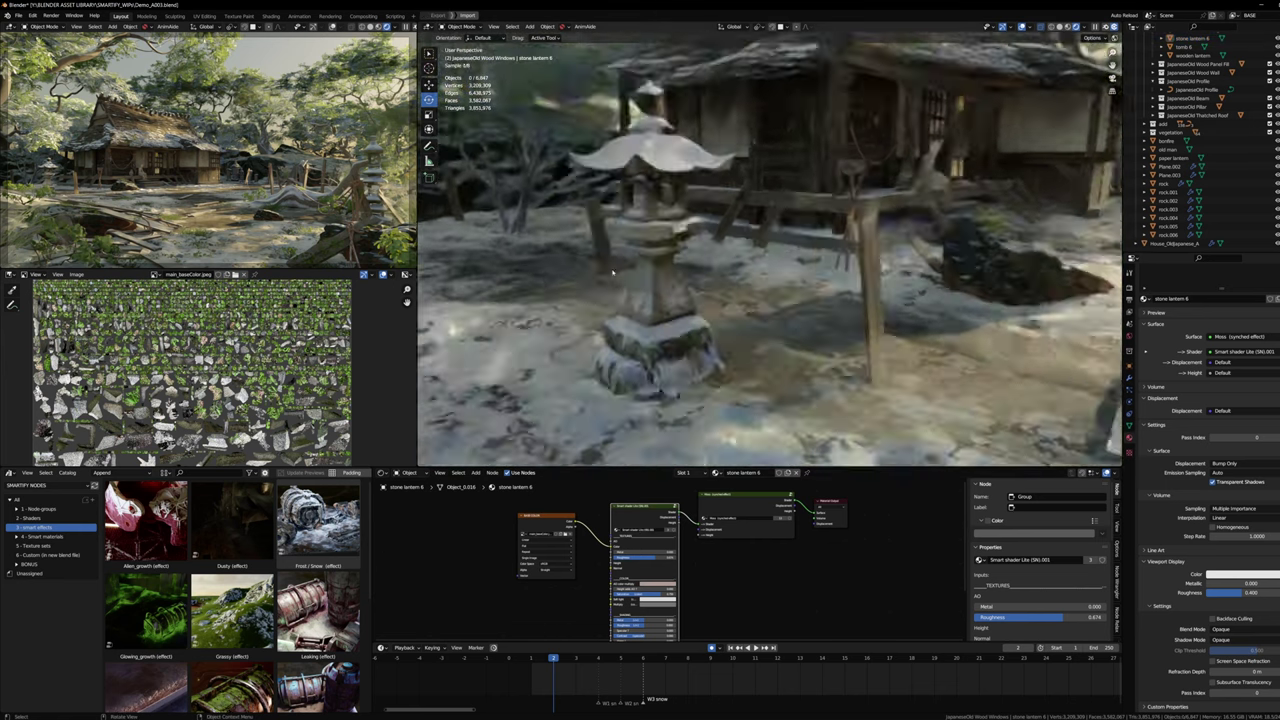
click(637, 341)
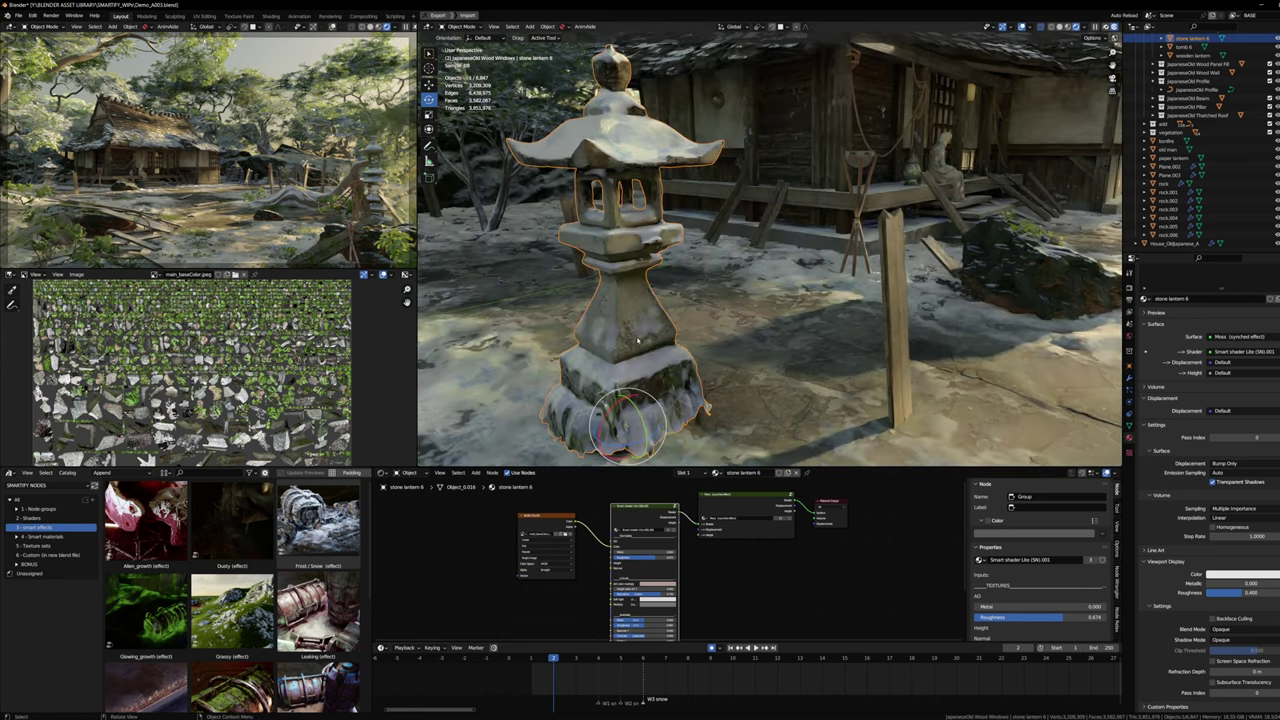
key(ctrl+d)
alt+right_drag(776, 518, 820, 520)
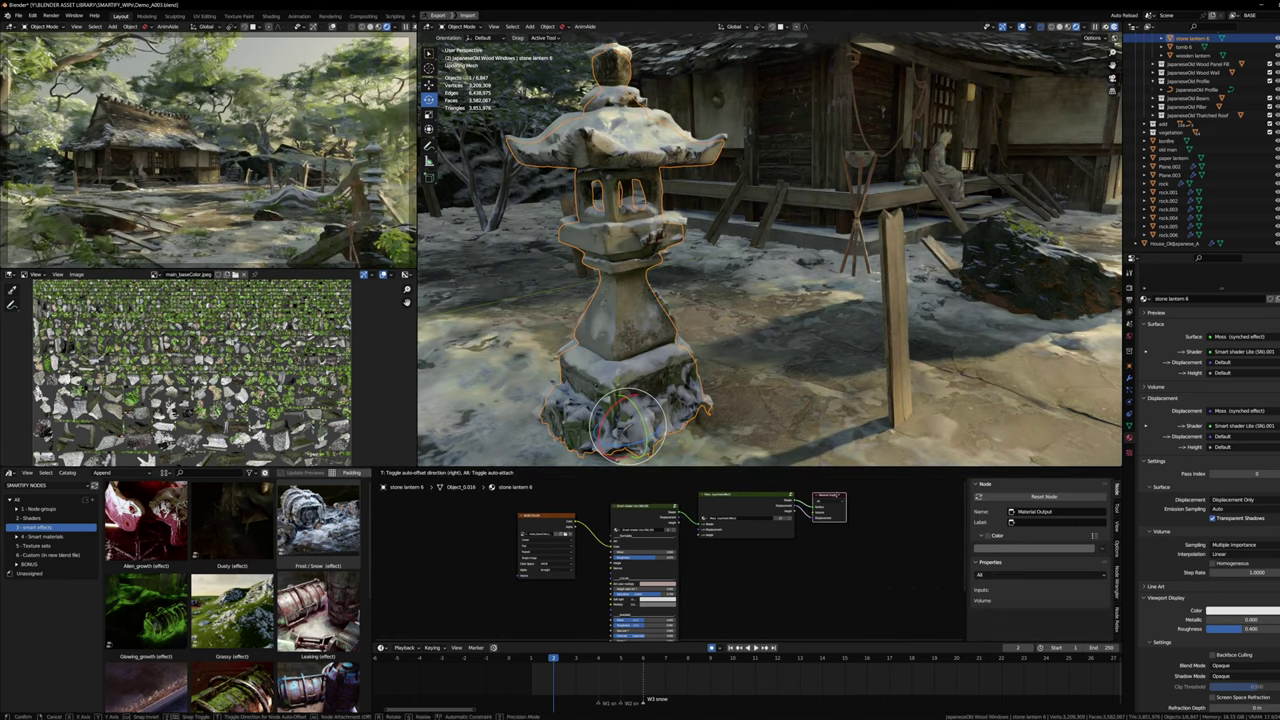
drag(837, 496, 837, 492)
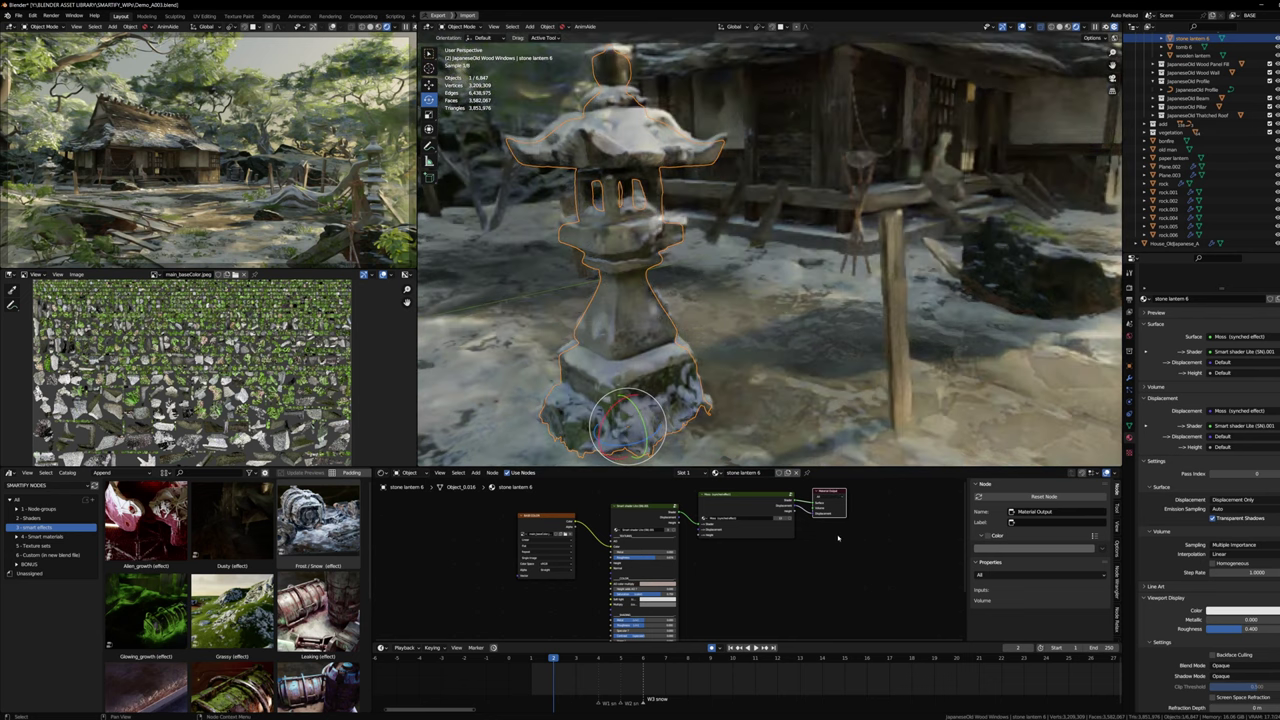
Step: Deselect the stone lantern and examine the snow-covered scene from a wide view of the house and foreground lantern
key(alt+a)
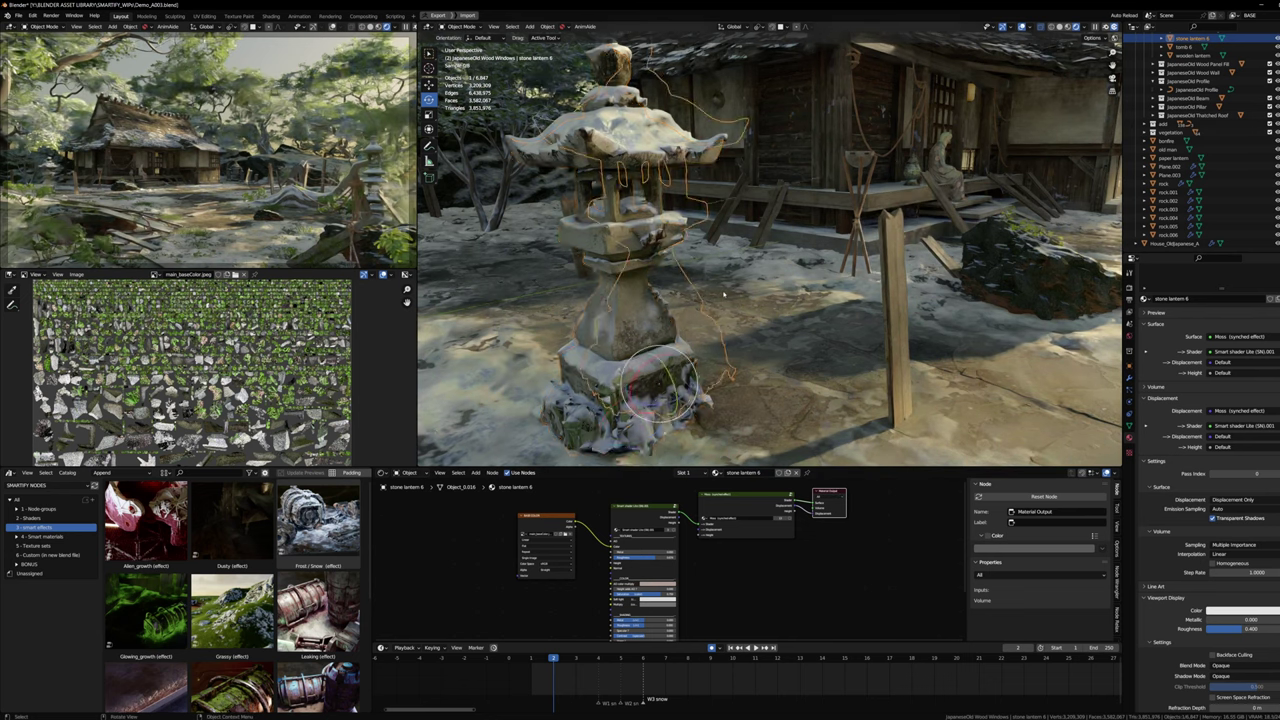
middle_drag(726, 291, 722, 340)
middle_drag(688, 204, 667, 230)
scroll(667, 230, down, 5)
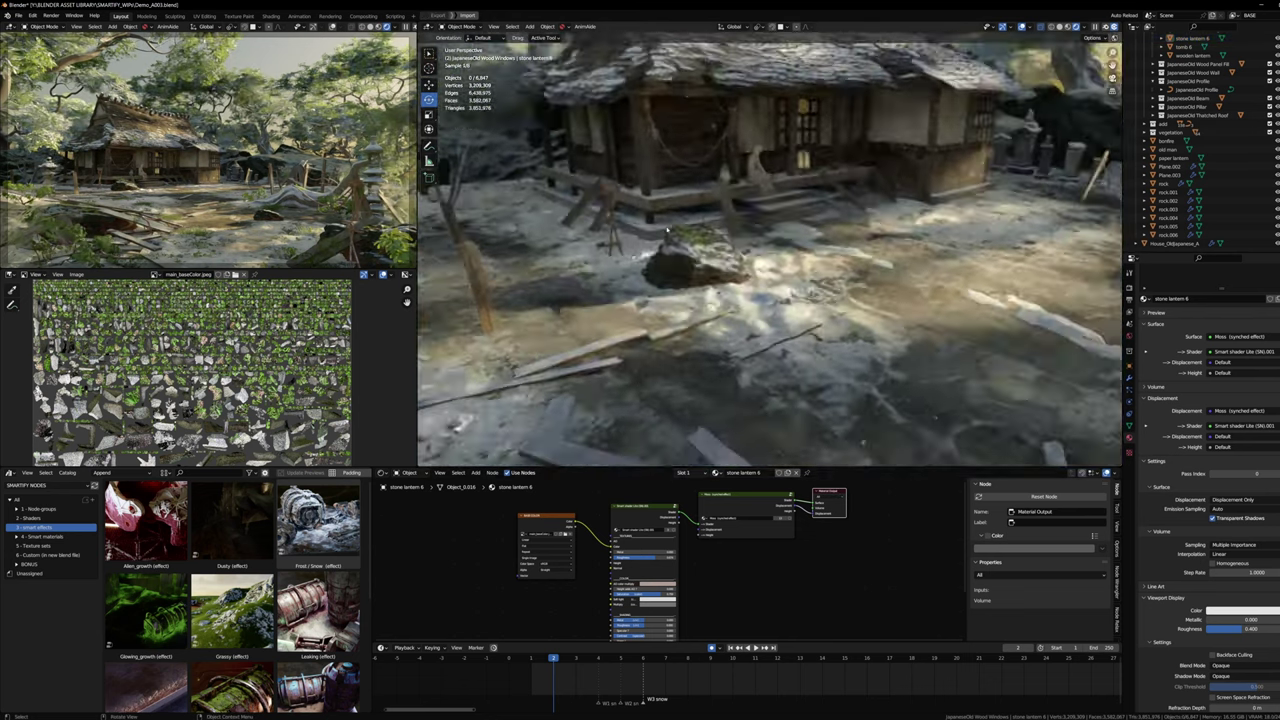
middle_drag(672, 290, 735, 267)
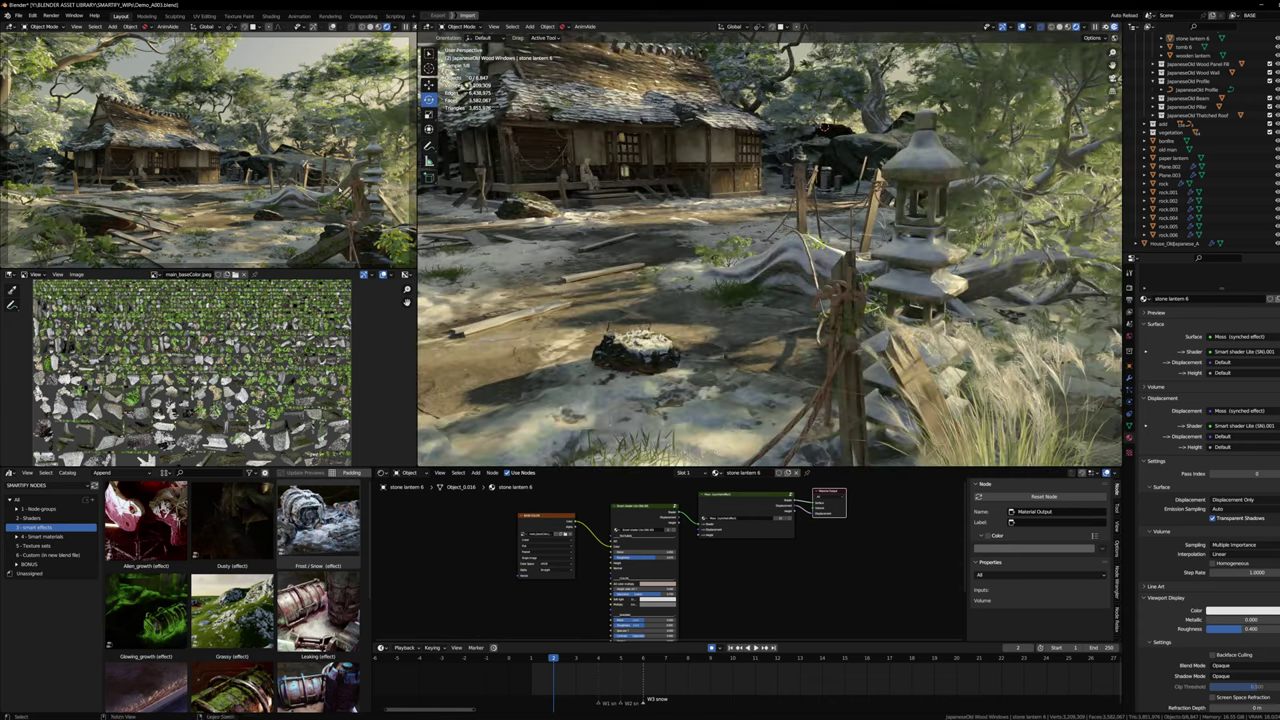
key(ctrl+space)
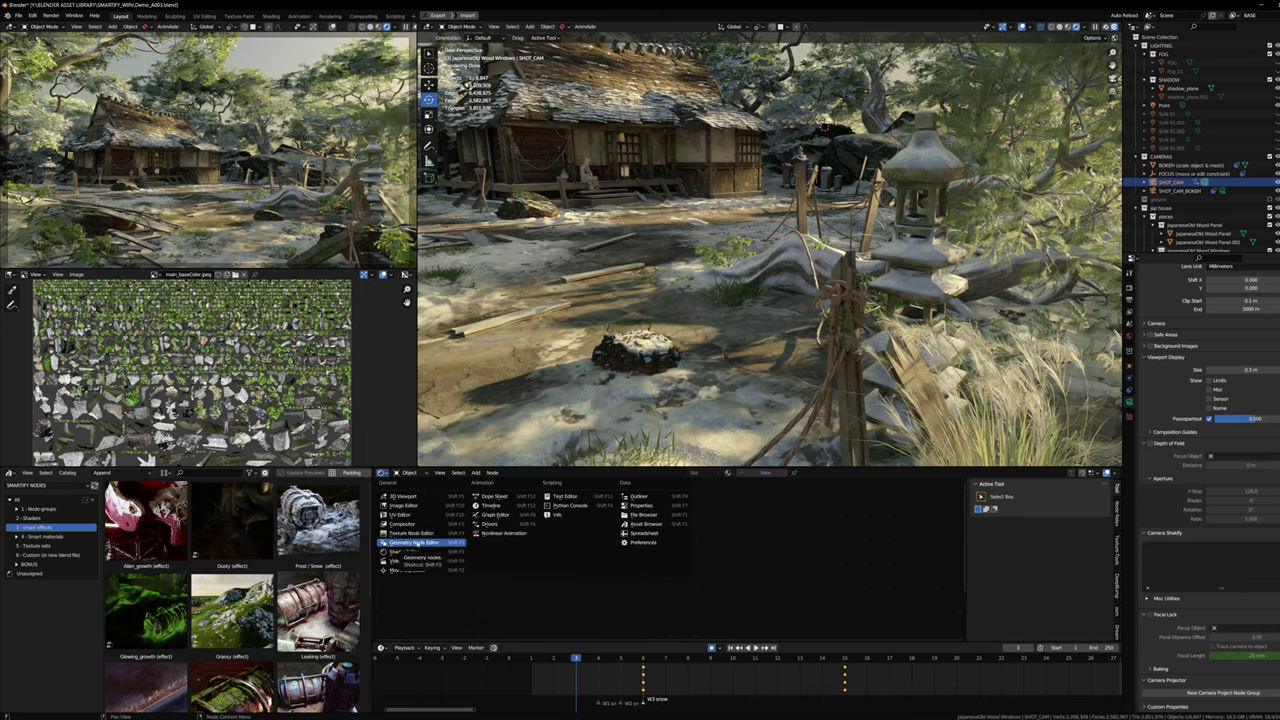
Step: Switch the node editor to the Compositor and enlarge it to full screen
click(402, 523)
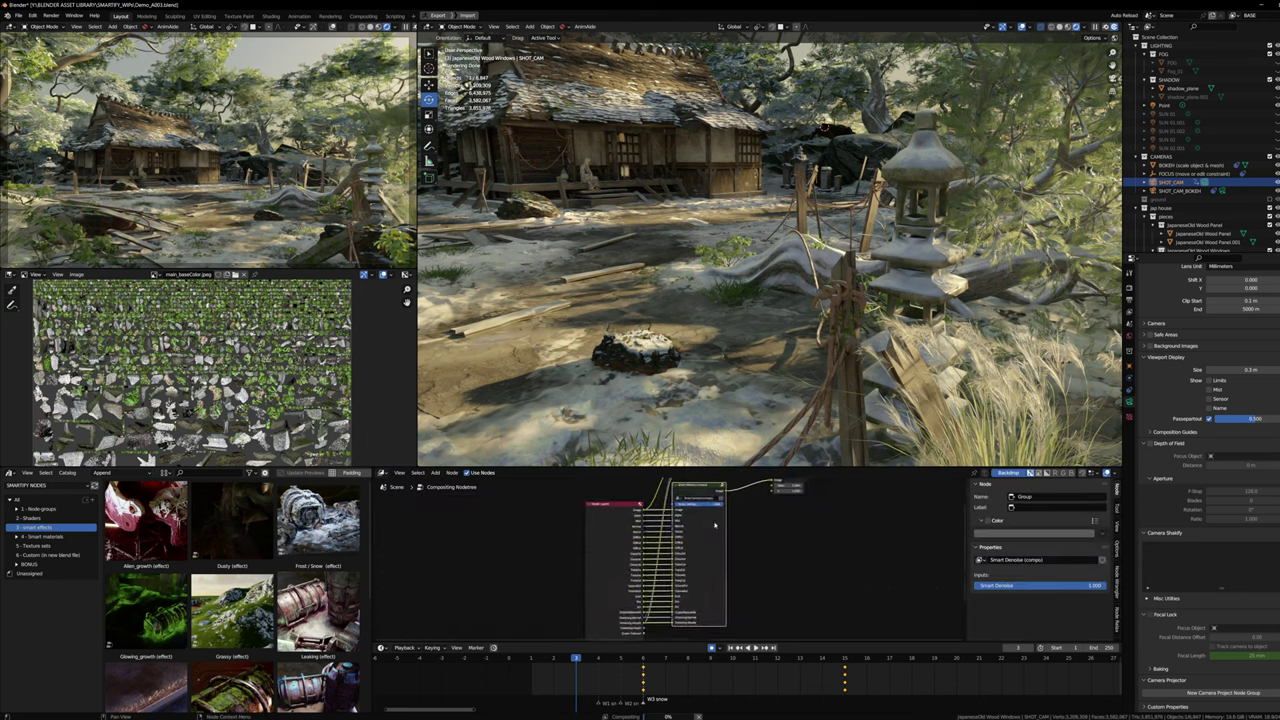
key(ctrl+space)
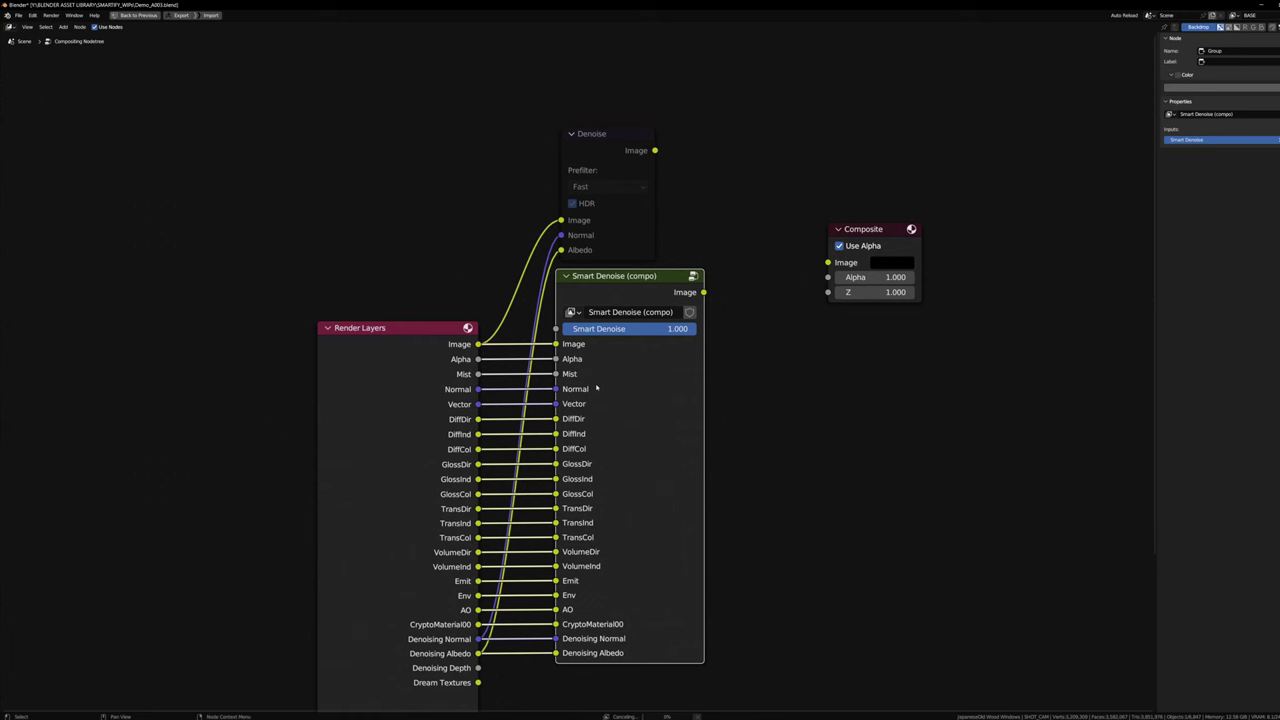
Step: Move the Smart Denoise (compo) node away from Render Layers and cut all links between the two nodes
drag(606, 290, 719, 321)
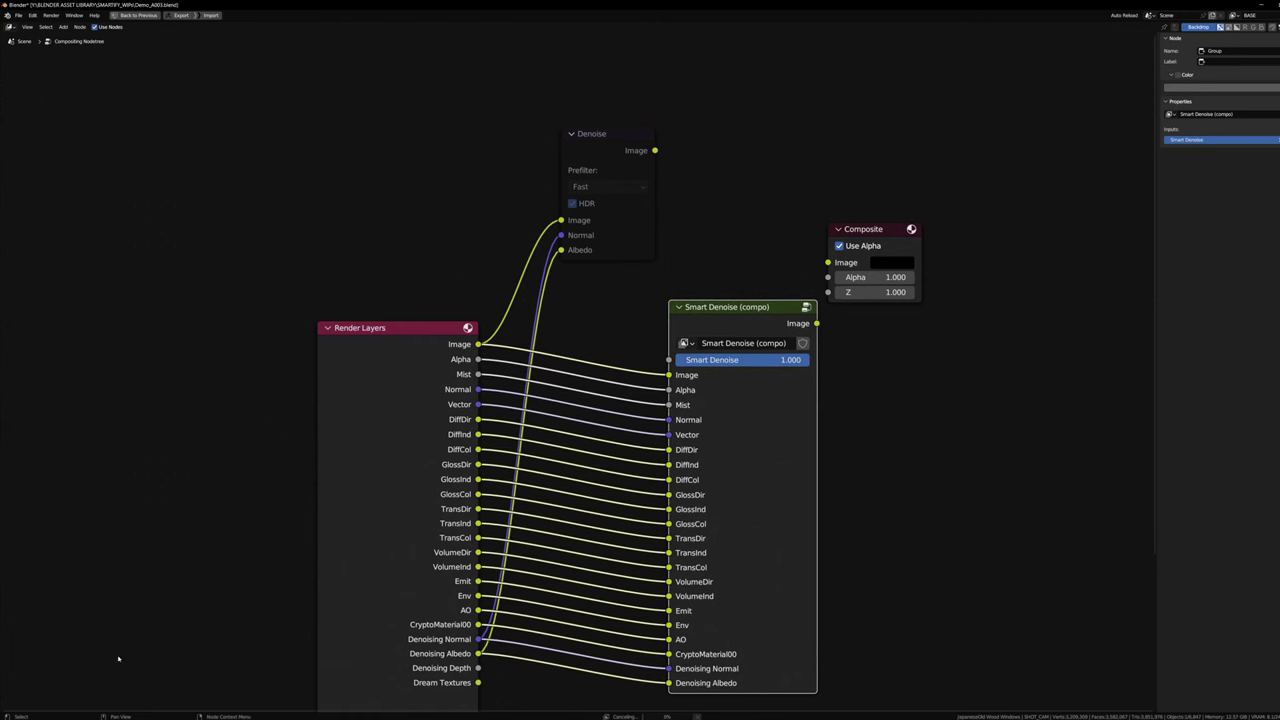
scroll(610, 368, down, 1)
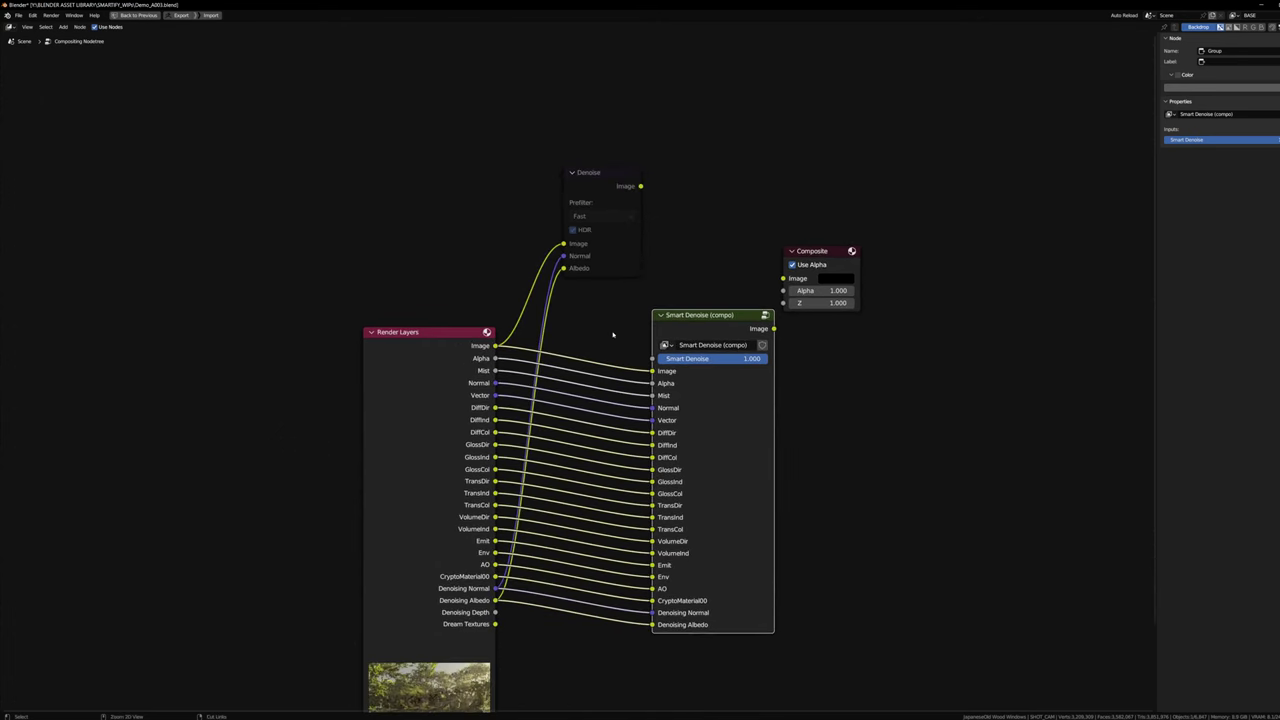
ctrl+right_drag(613, 335, 604, 648)
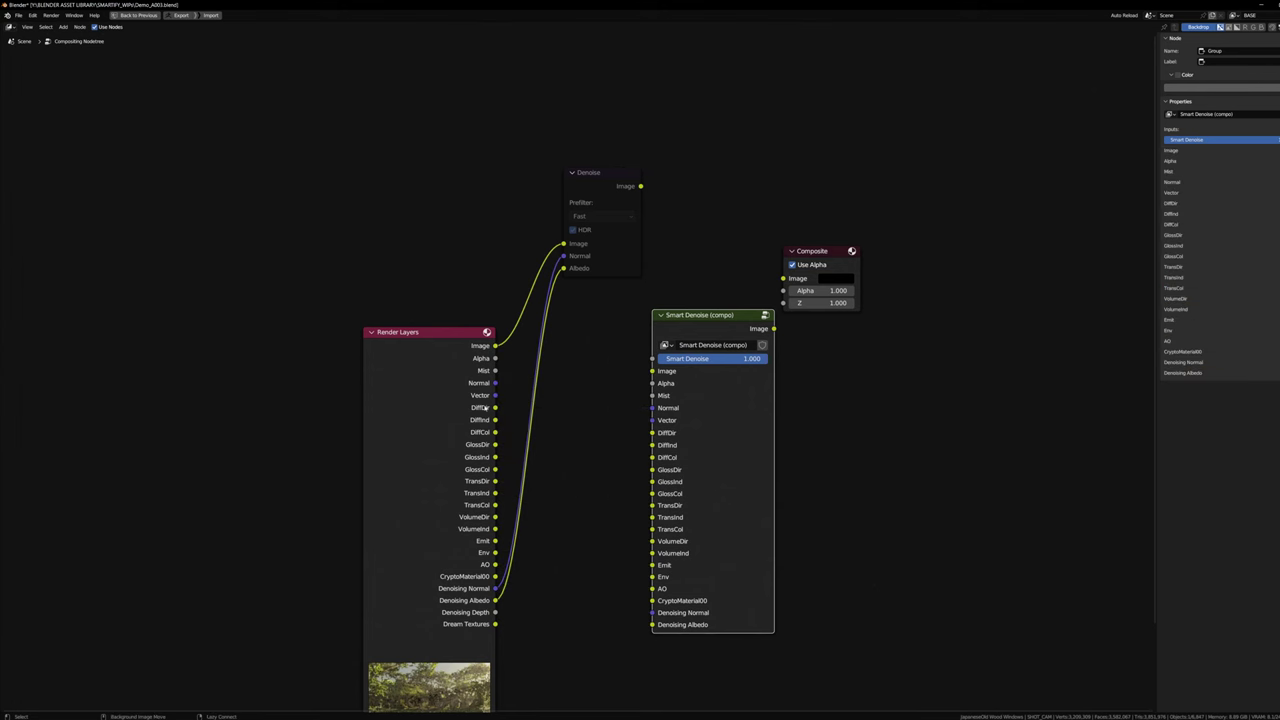
Step: Connect all matching Render Layers outputs, from Image to Denoising Albedo, to the Smart Denoise (compo) inputs, and move that node closer to Render Layers
alt+right_drag(471, 418, 660, 424)
key(f)
key(f)
key(f)
key(f)
key(f)
key(f)
key(f)
key(f)
key(f)
key(f)
alt+right_drag(418, 565, 696, 562)
alt+right_drag(425, 570, 690, 580)
alt+right_drag(423, 583, 693, 587)
alt+right_drag(415, 588, 690, 590)
alt+right_drag(375, 590, 690, 592)
drag(707, 325, 652, 310)
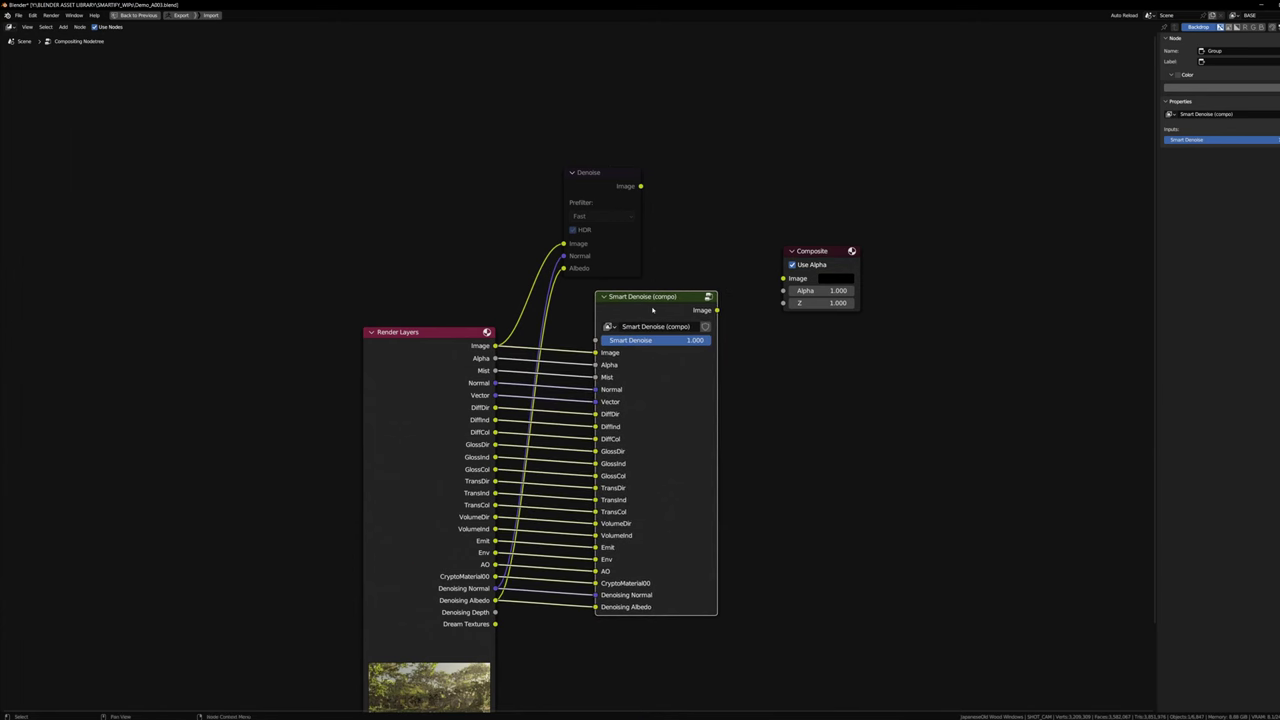
Step: Open the Smart Denoise (compo) node group and look over its internal denoise node network
key(Tab)
scroll(520, 331, down, 9)
middle_drag(270, 350, 329, 351)
scroll(330, 352, up, 2)
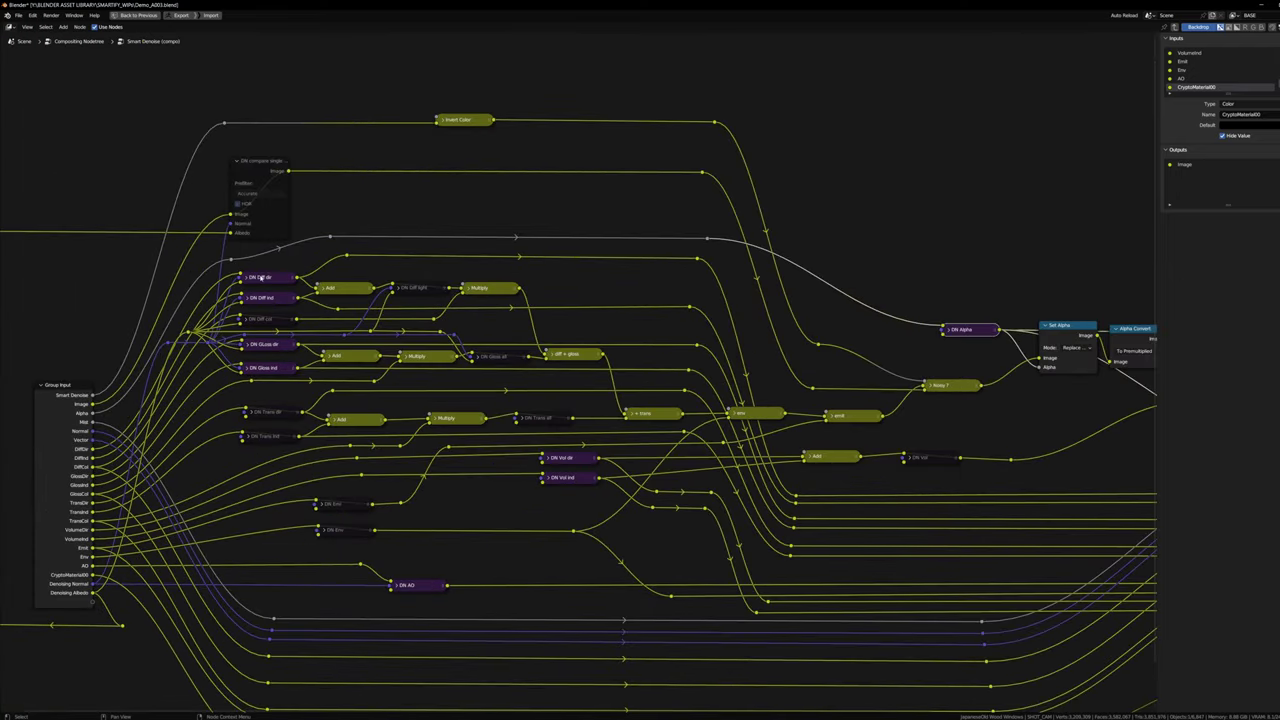
scroll(323, 311, up, 1)
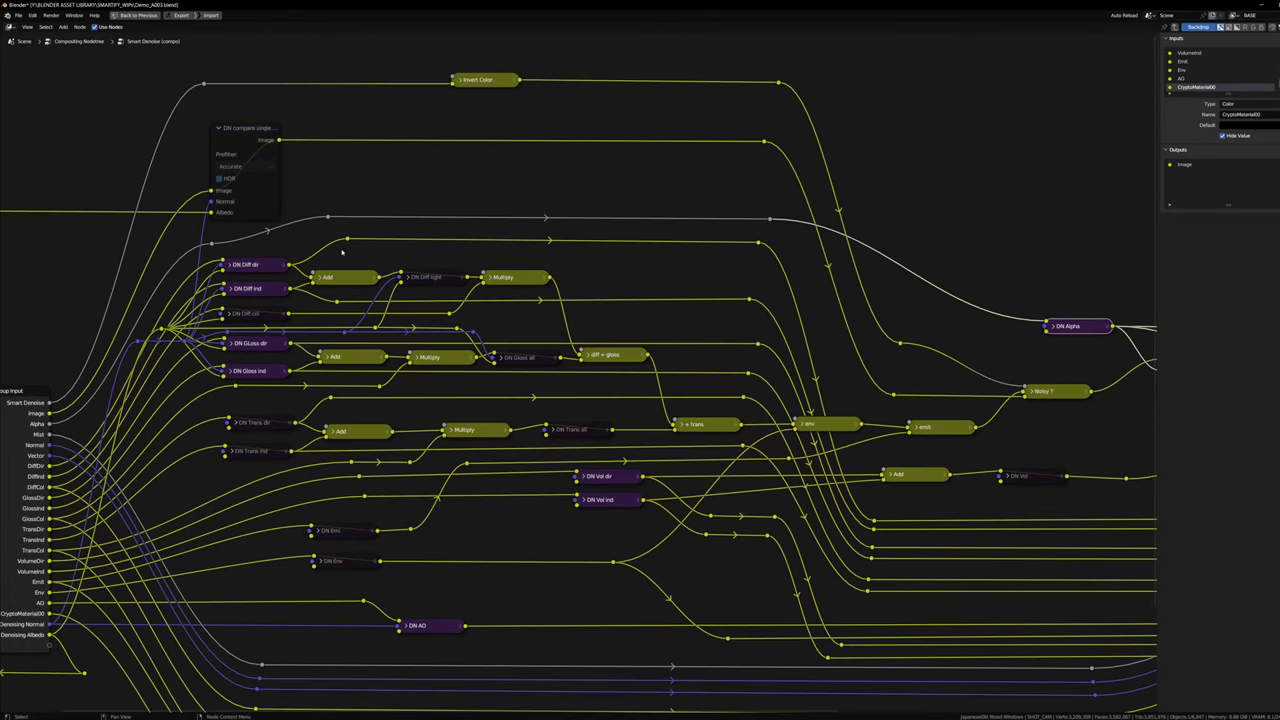
Step: Examine the DN Diff light node and the neighbouring diffuse and gloss denoise chains with their Add and Multiply nodes
click(432, 277)
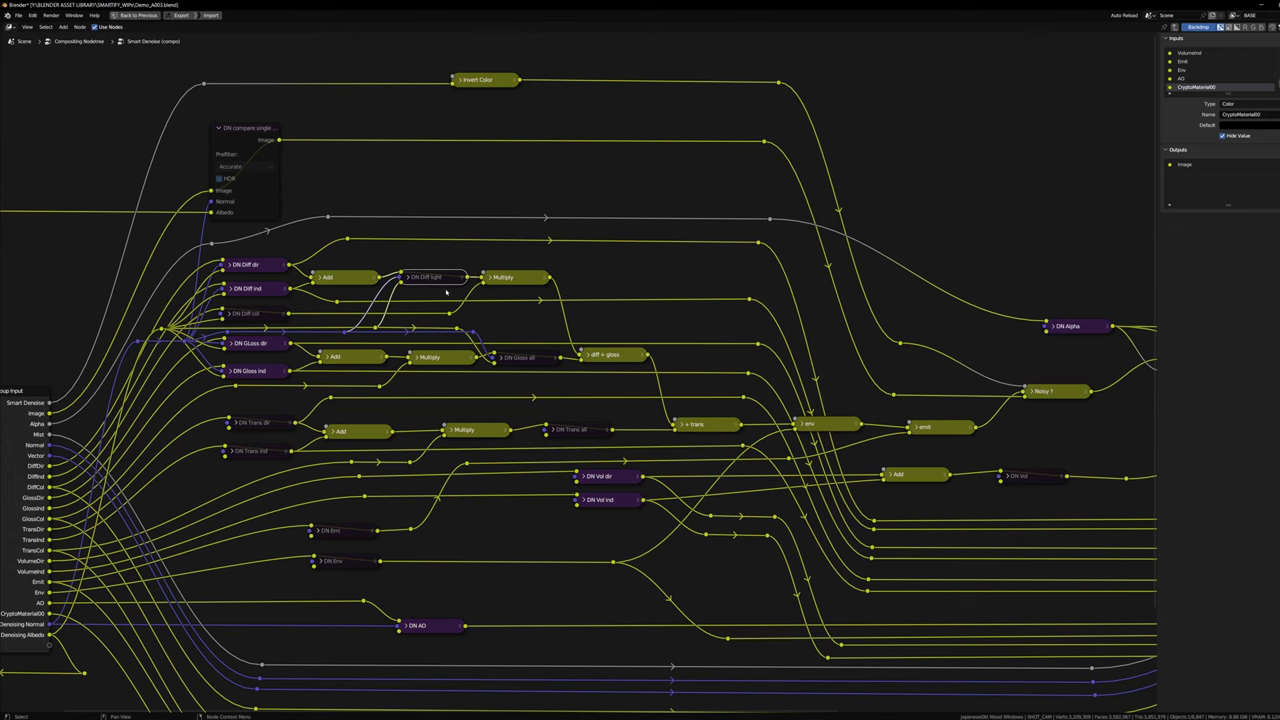
scroll(529, 320, down, 2)
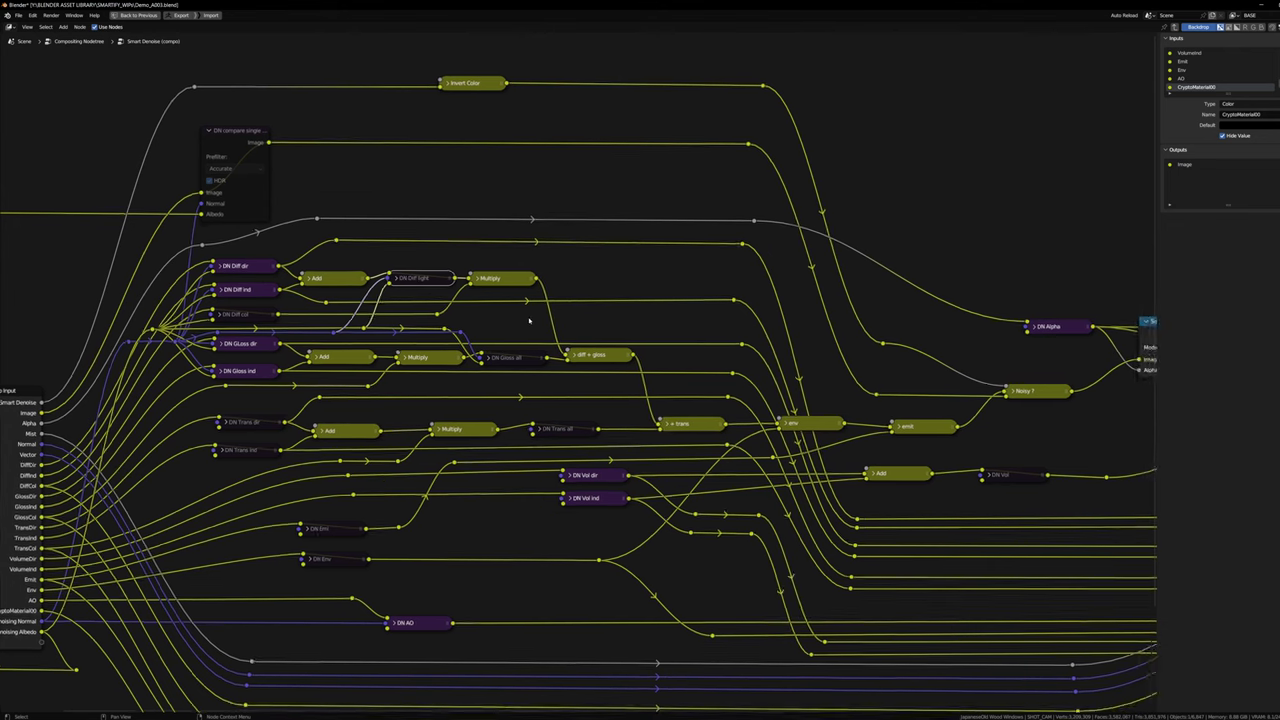
middle_drag(529, 320, 424, 321)
scroll(354, 292, up, 1)
scroll(354, 292, up, 8)
middle_drag(354, 292, 561, 294)
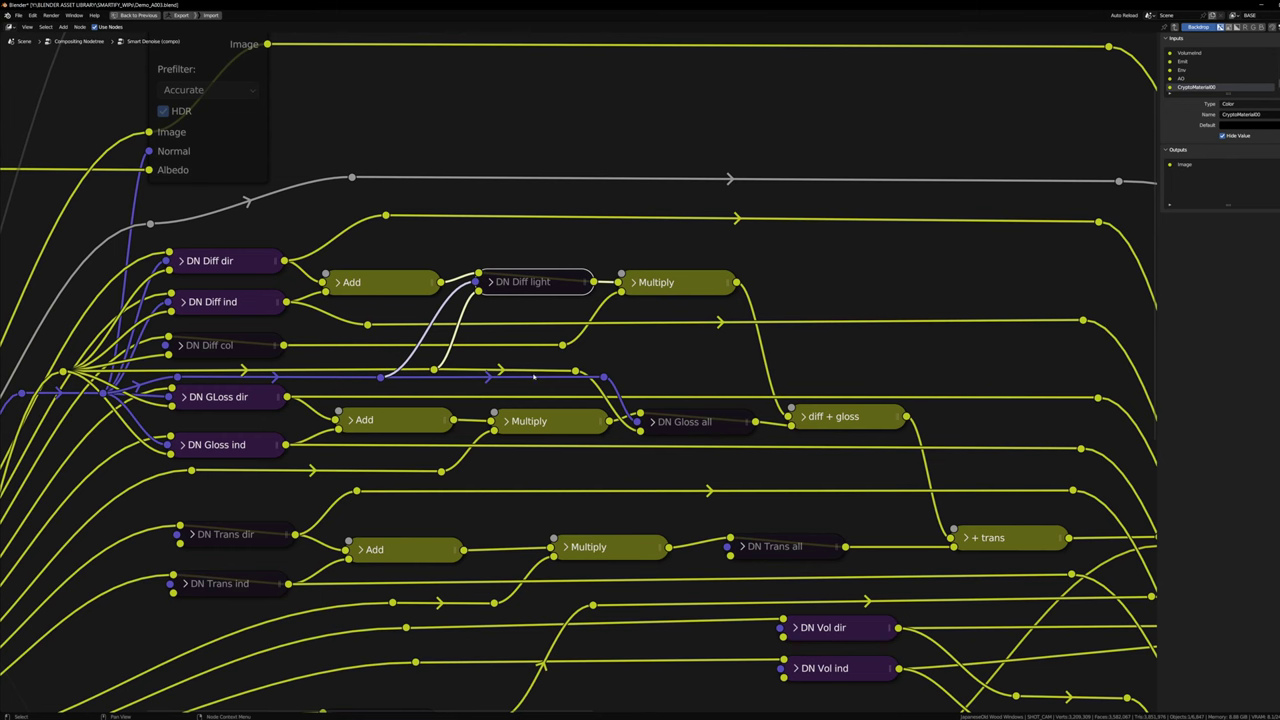
scroll(440, 430, down, 2)
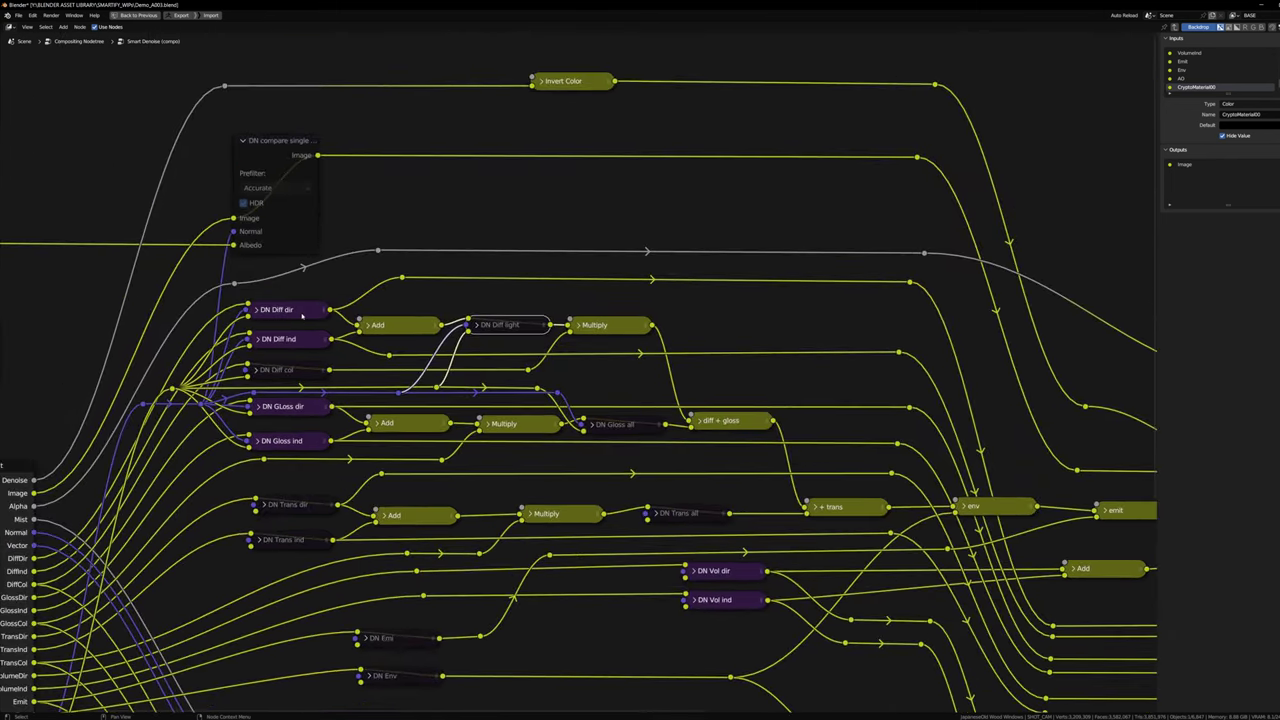
scroll(302, 316, down, 3)
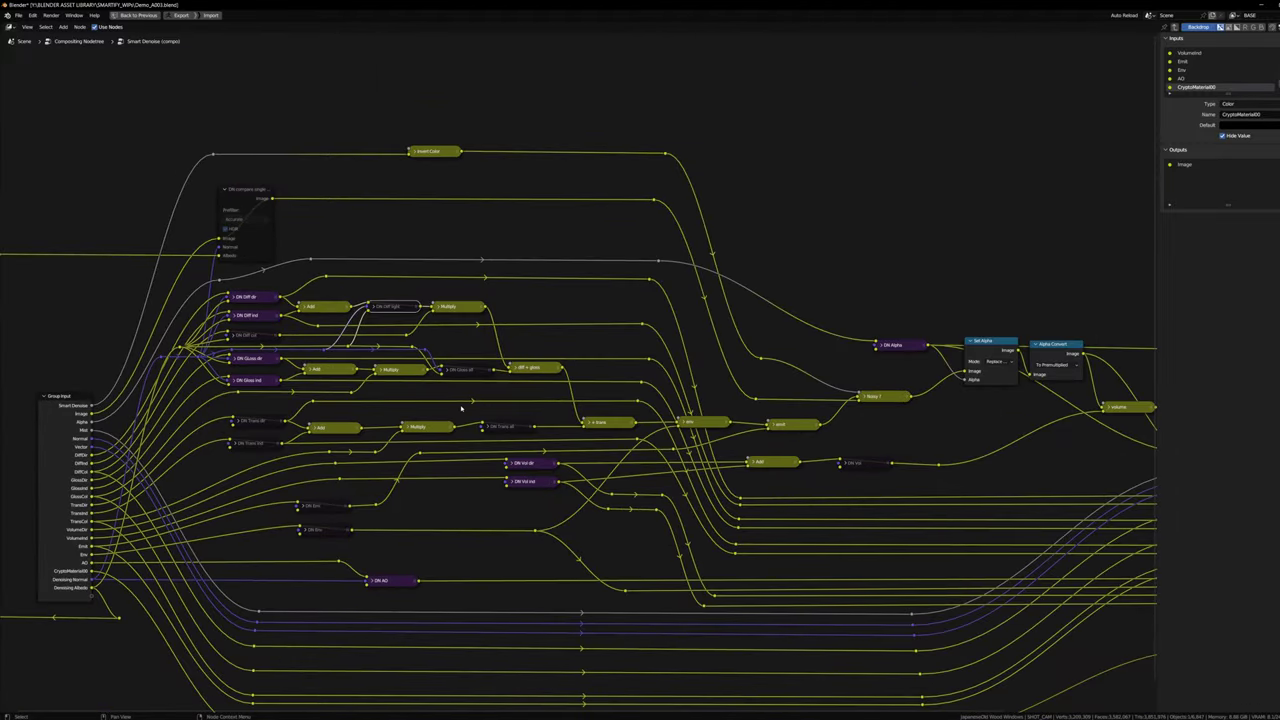
scroll(293, 336, up, 5)
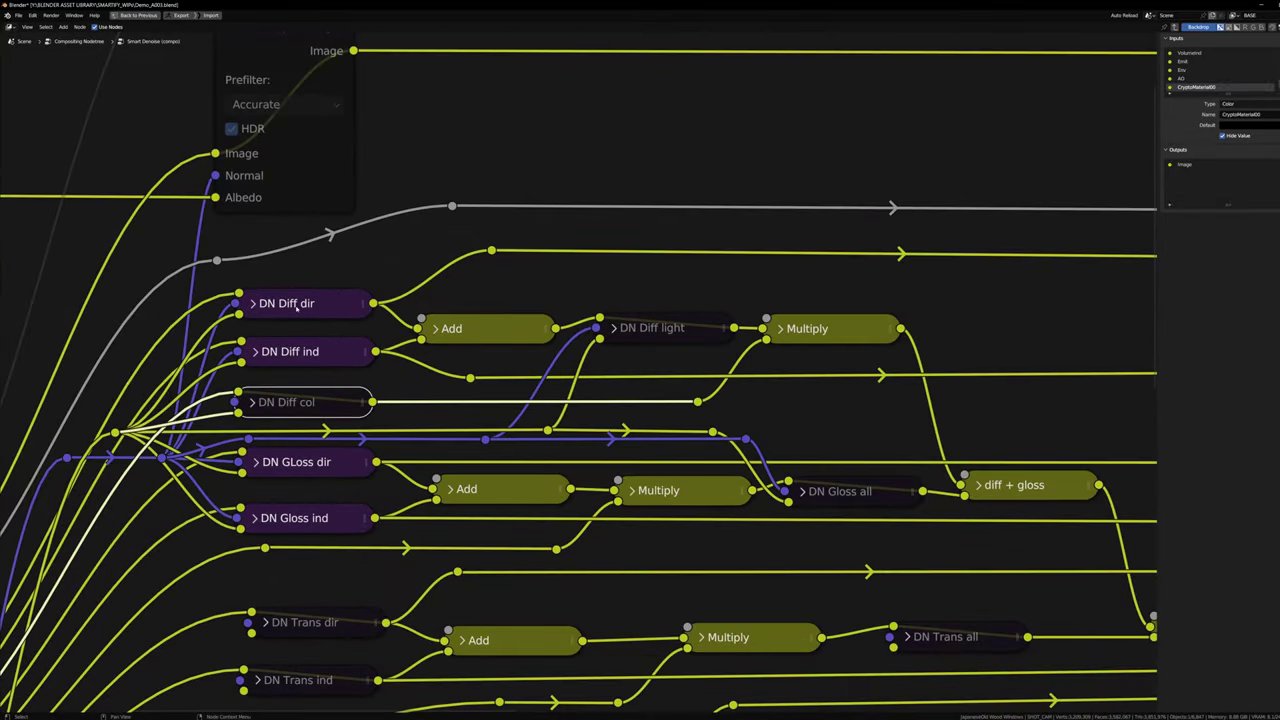
Step: Go through the DN Diff dir, DN Diff ind, DN Diff col, DN Gloss ind, DN Trans dir and DN Trans ind nodes
click(296, 308)
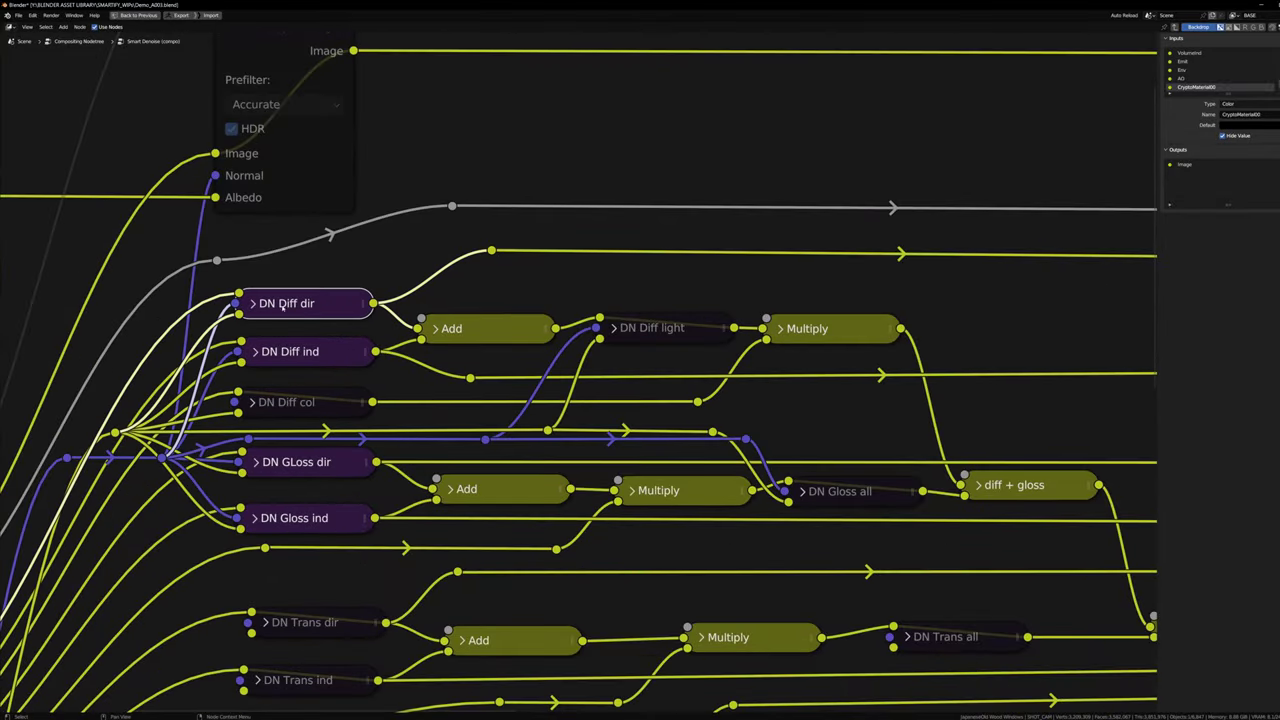
click(326, 352)
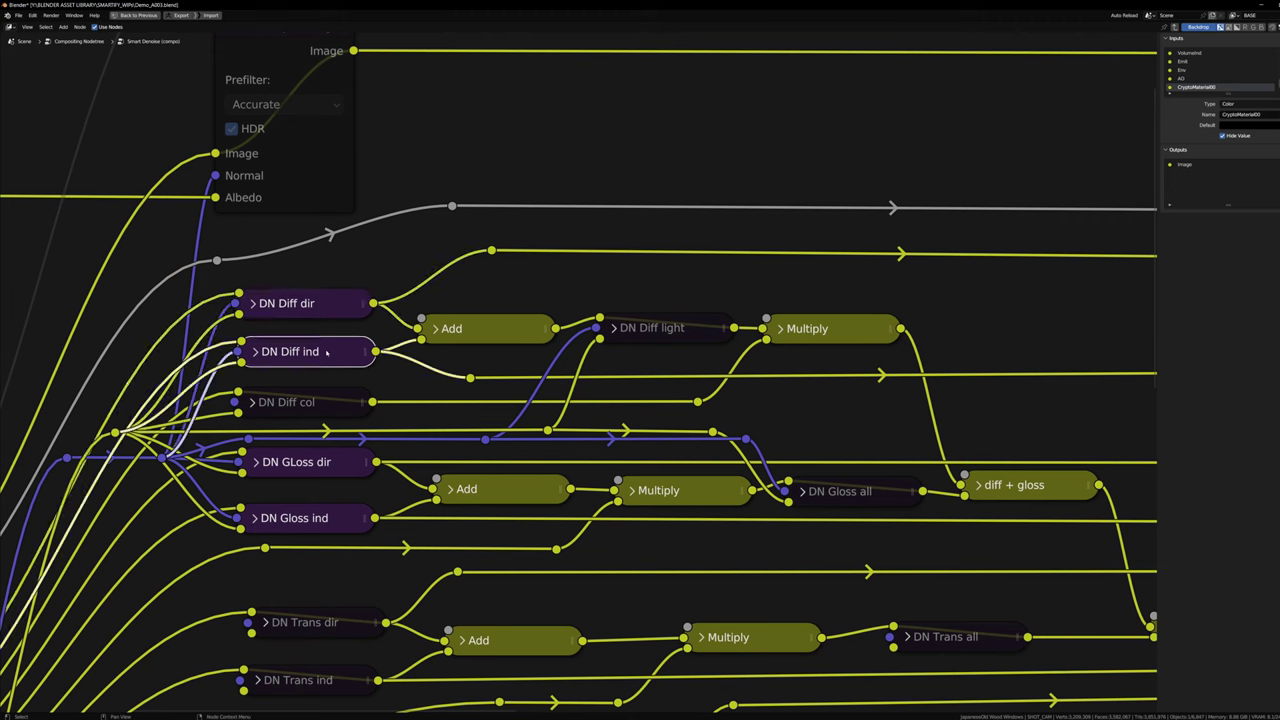
click(295, 402)
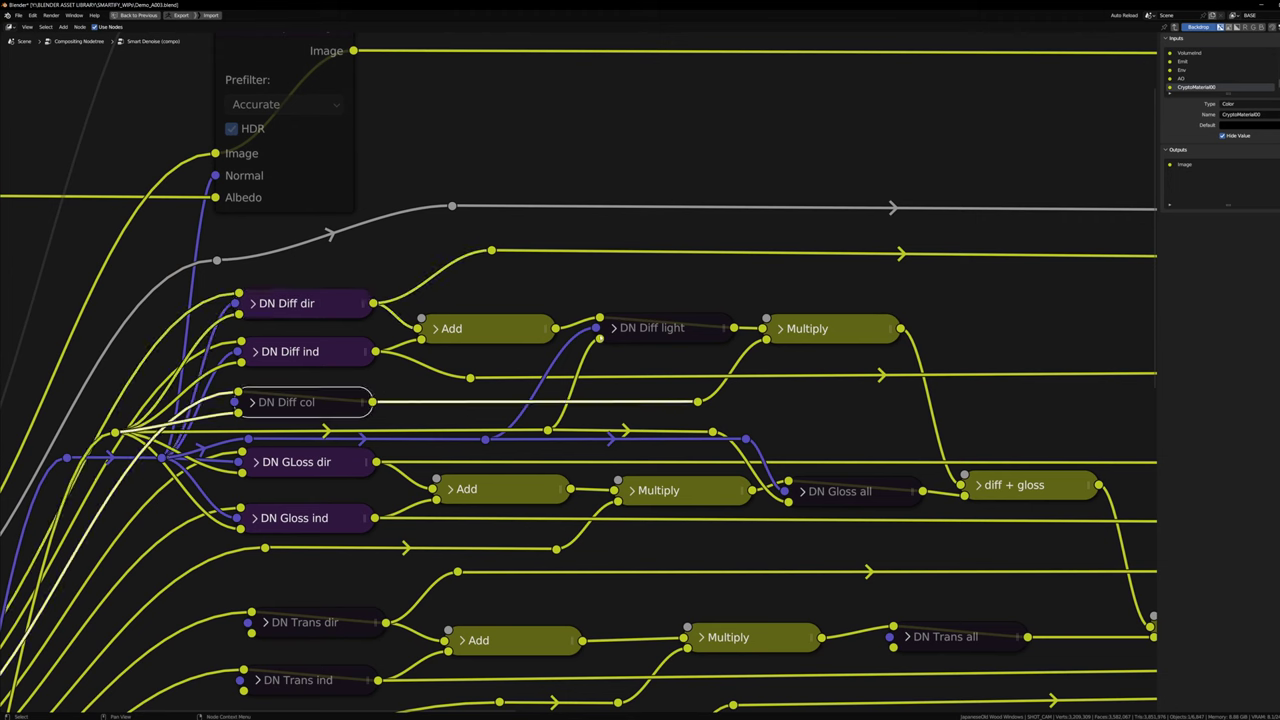
scroll(652, 330, down, 1)
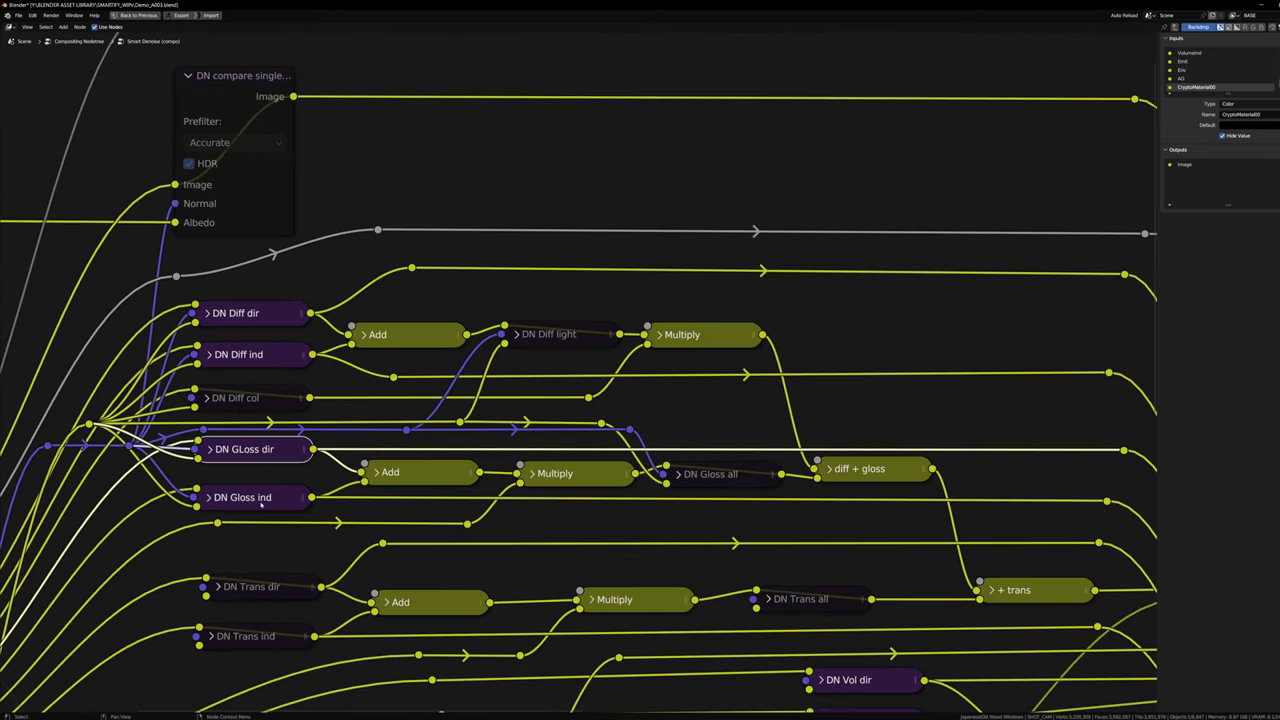
click(268, 497)
scroll(279, 421, down, 1)
click(257, 572)
click(252, 620)
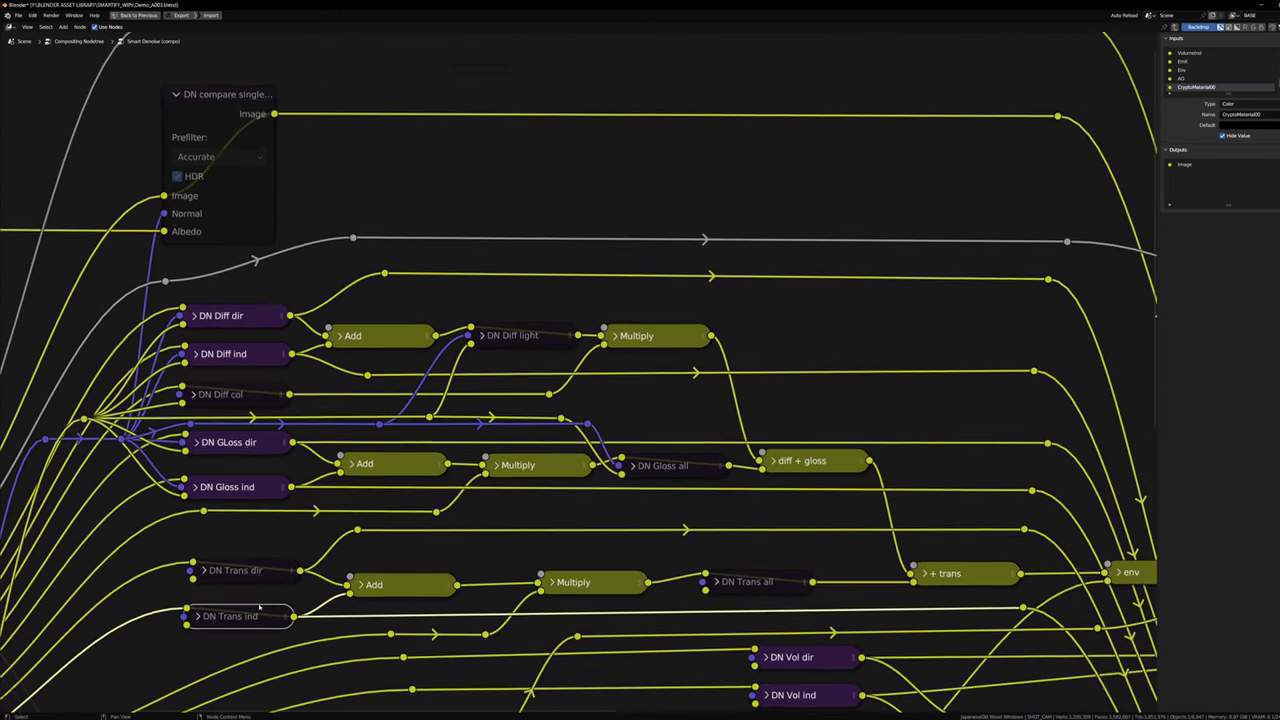
Step: Inspect the denoise nodes for direct and indirect volume, AO and alpha in the same group
middle_drag(639, 532, 634, 494)
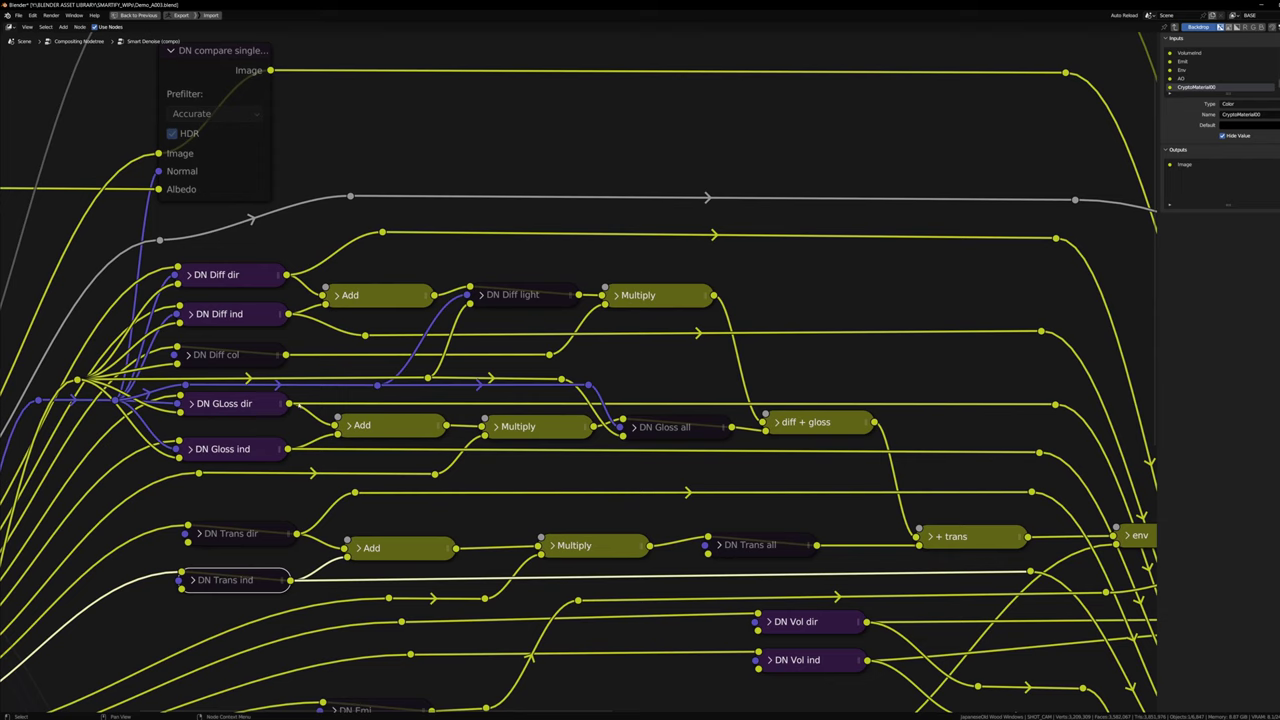
scroll(661, 545, down, 3)
click(562, 540)
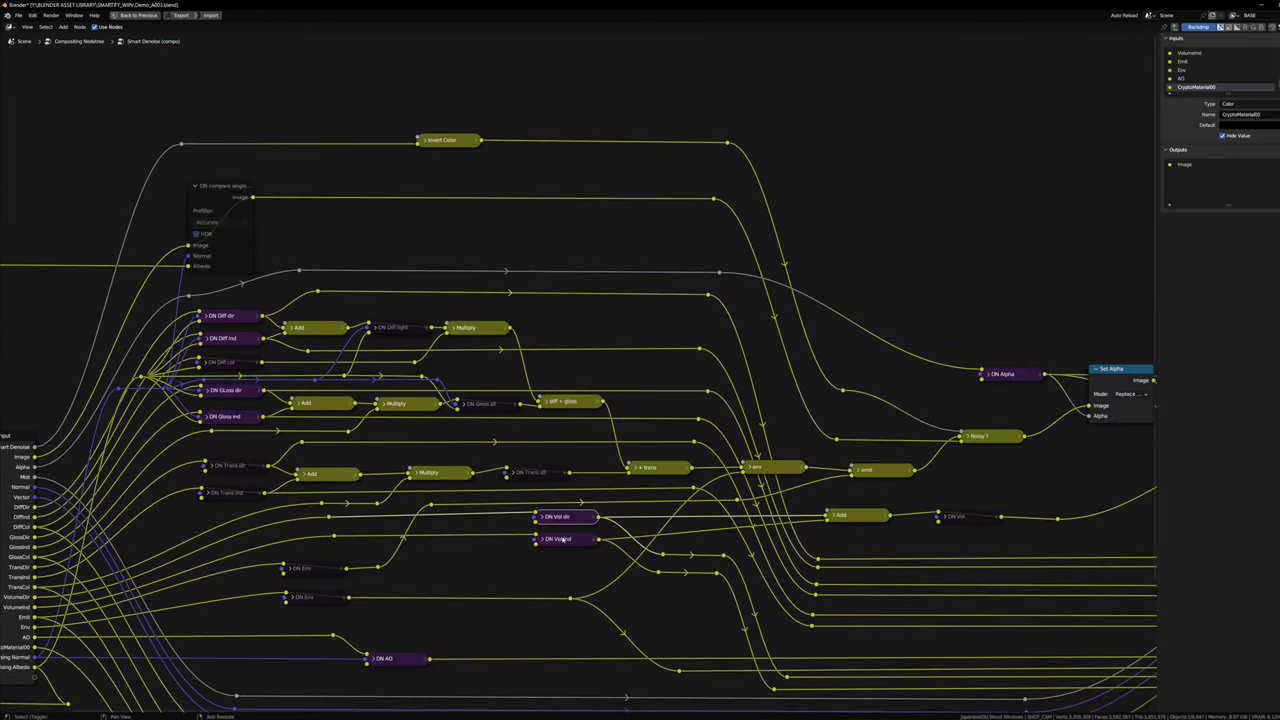
shift+click(566, 517)
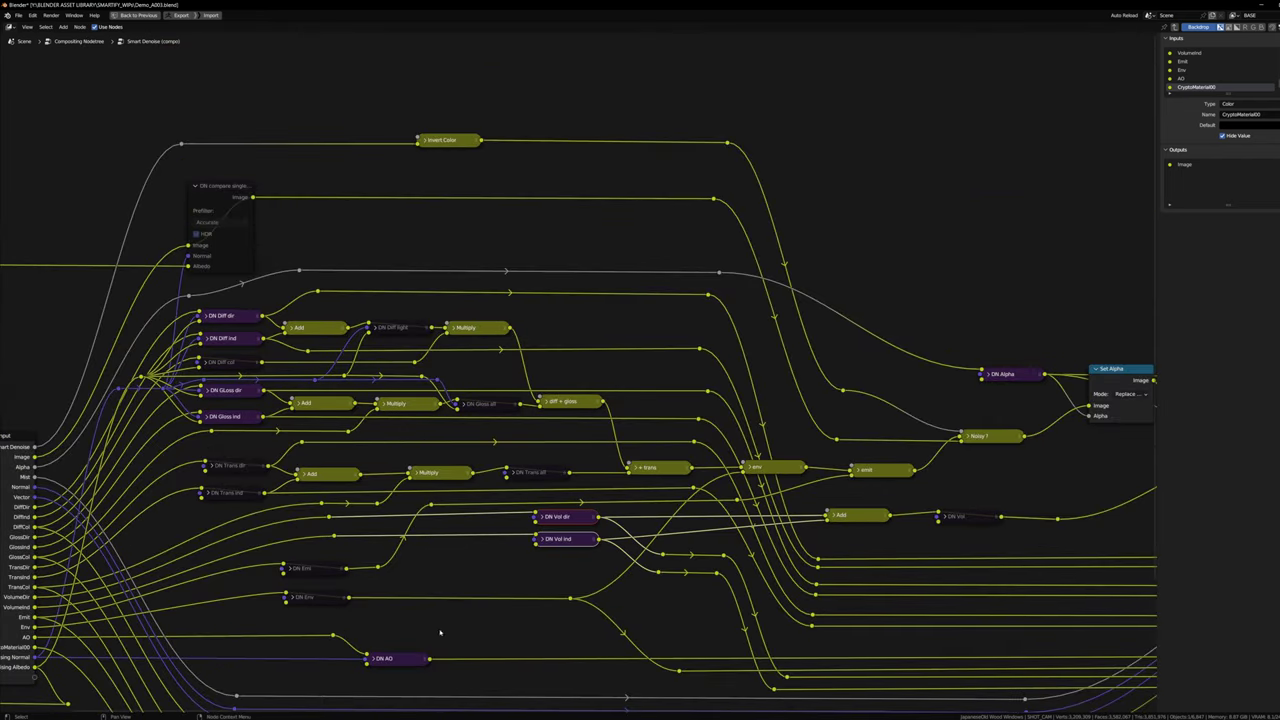
click(397, 660)
scroll(491, 537, down, 1)
middle_drag(549, 543, 368, 500)
click(750, 374)
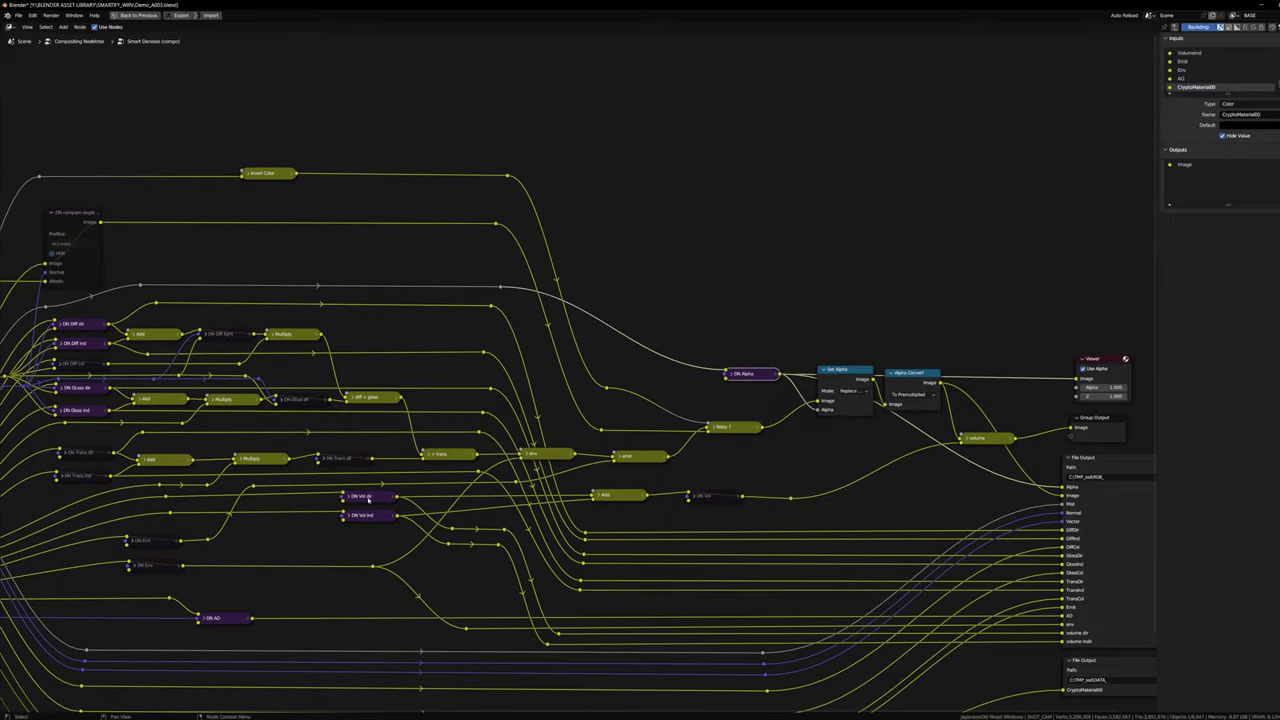
Step: Examine the File Output node that writes the denoised passes to C:\TMP_ssd\RGB_
scroll(516, 589, right, 8)
scroll(683, 353, up, 2)
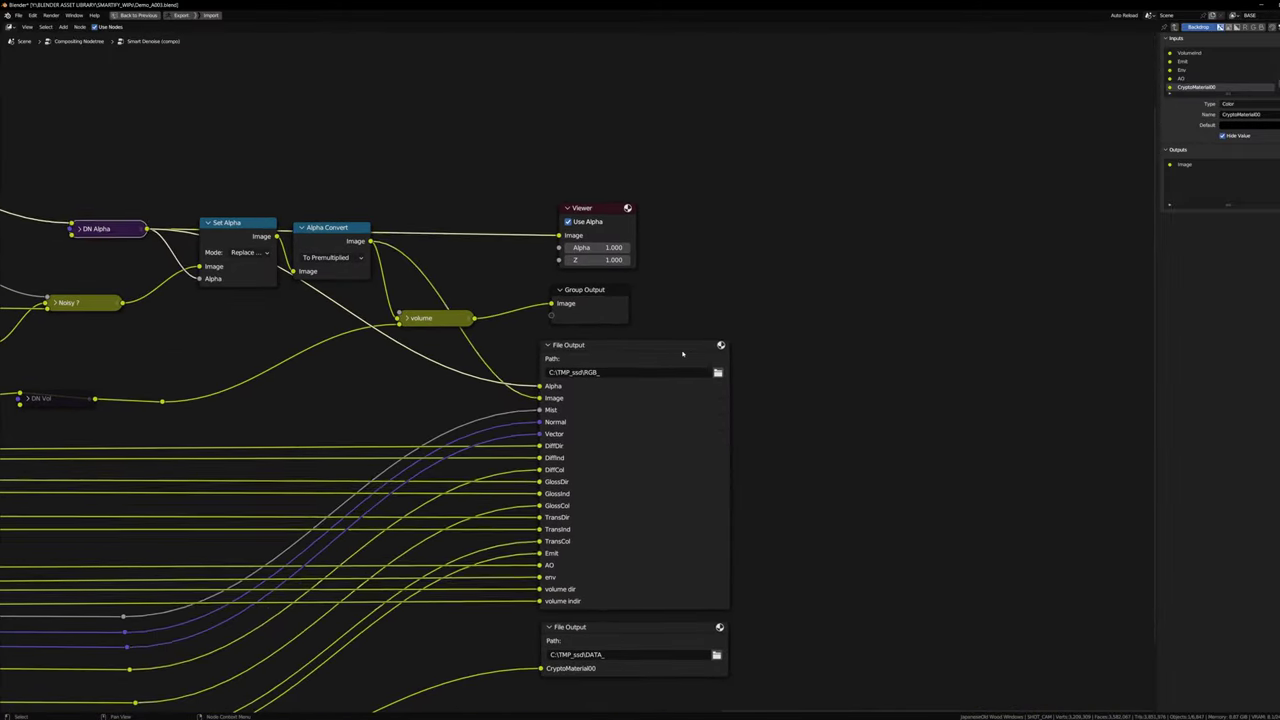
scroll(683, 353, up, 3)
middle_drag(610, 370, 583, 303)
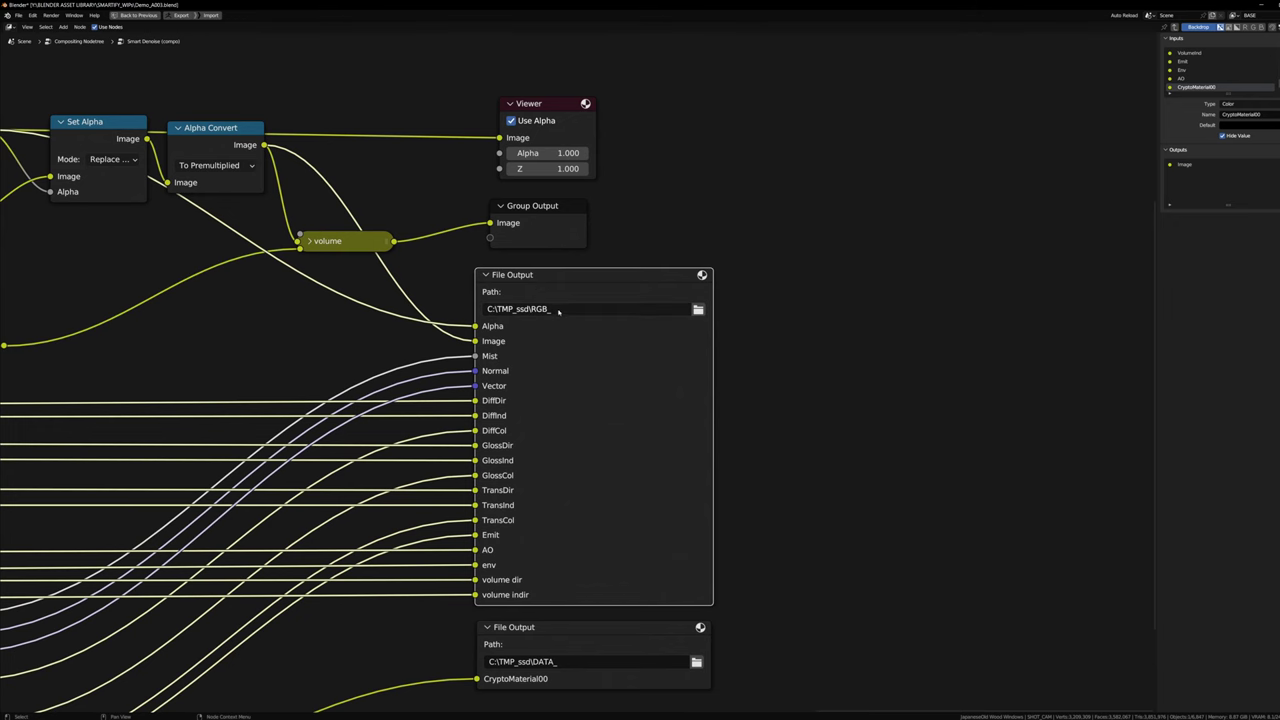
Step: Switch to Photoshop, show the side panels, and compare the Image.RGBA layer alone with the full layered composite
key(ctrl+Tab)
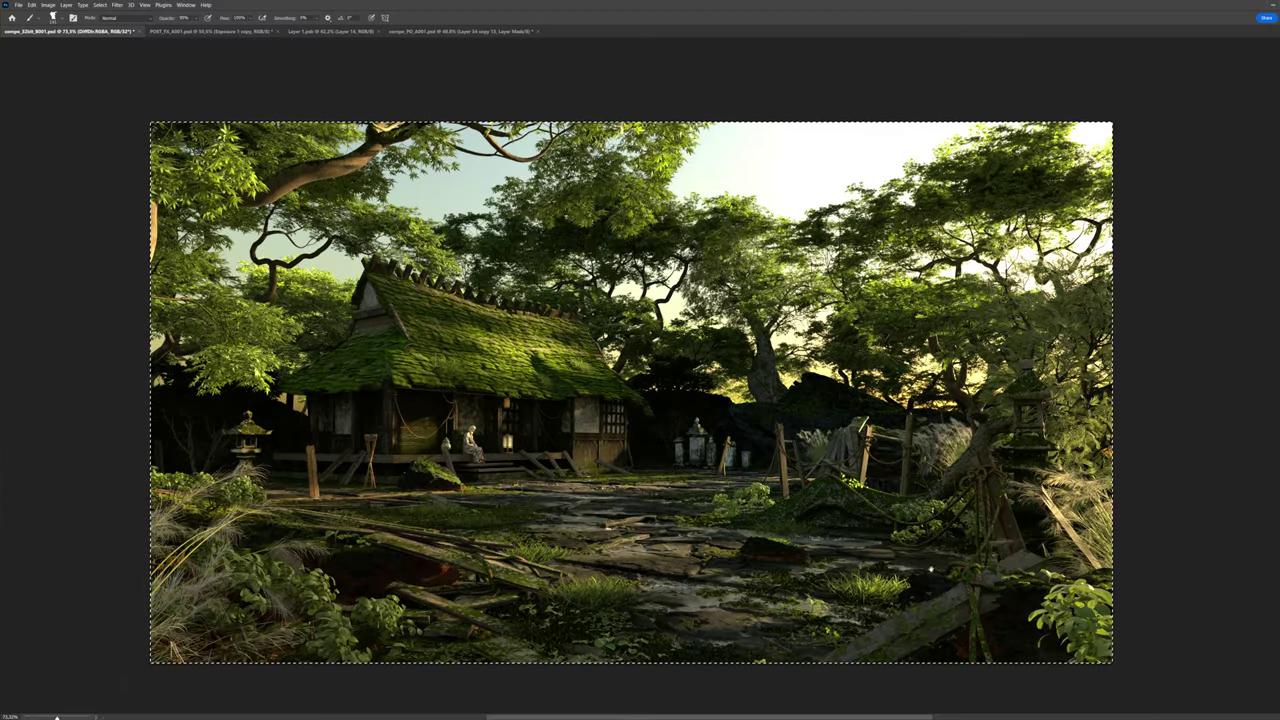
key(shift+Tab)
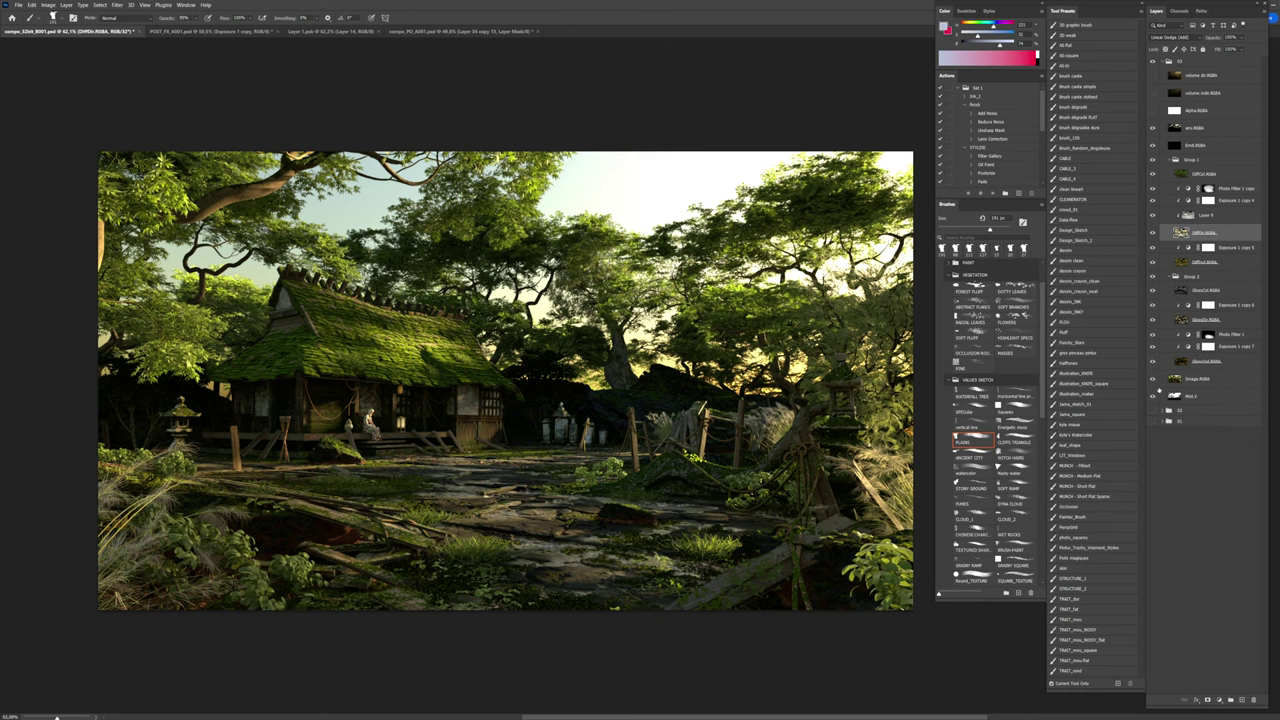
click(1157, 382)
alt+click(1153, 380)
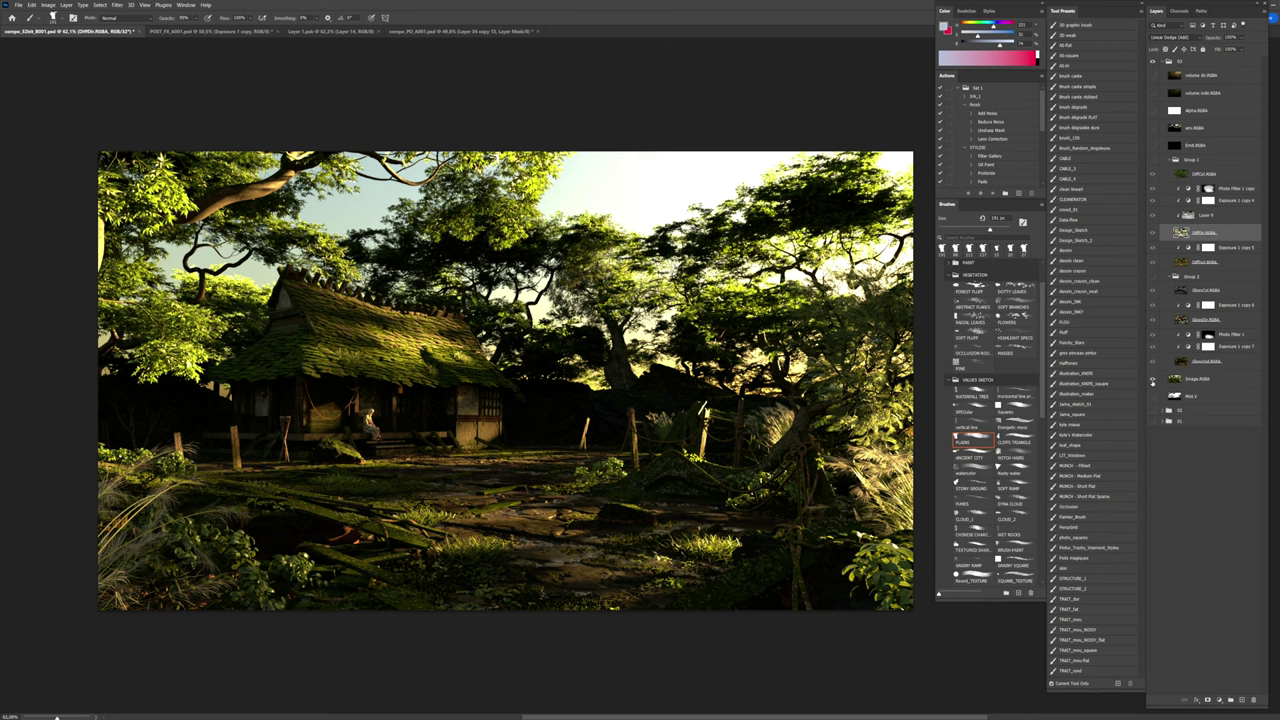
click(1152, 380)
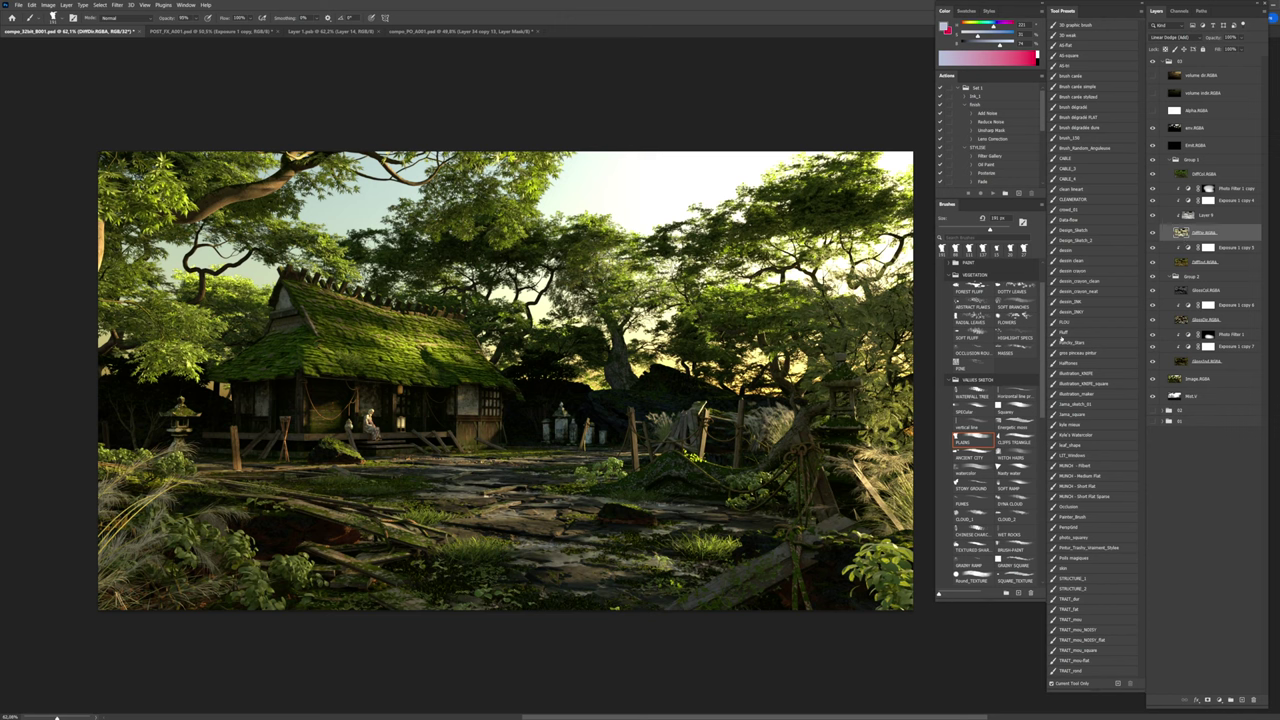
click(1152, 380)
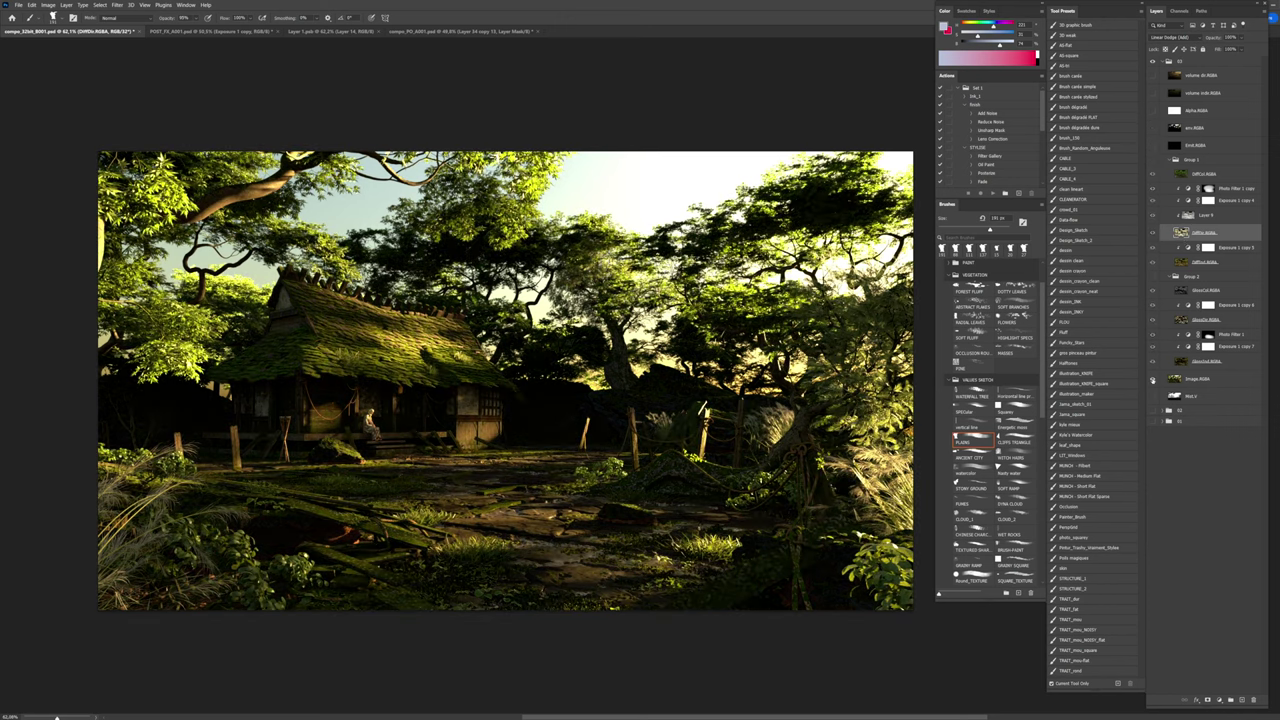
click(1152, 380)
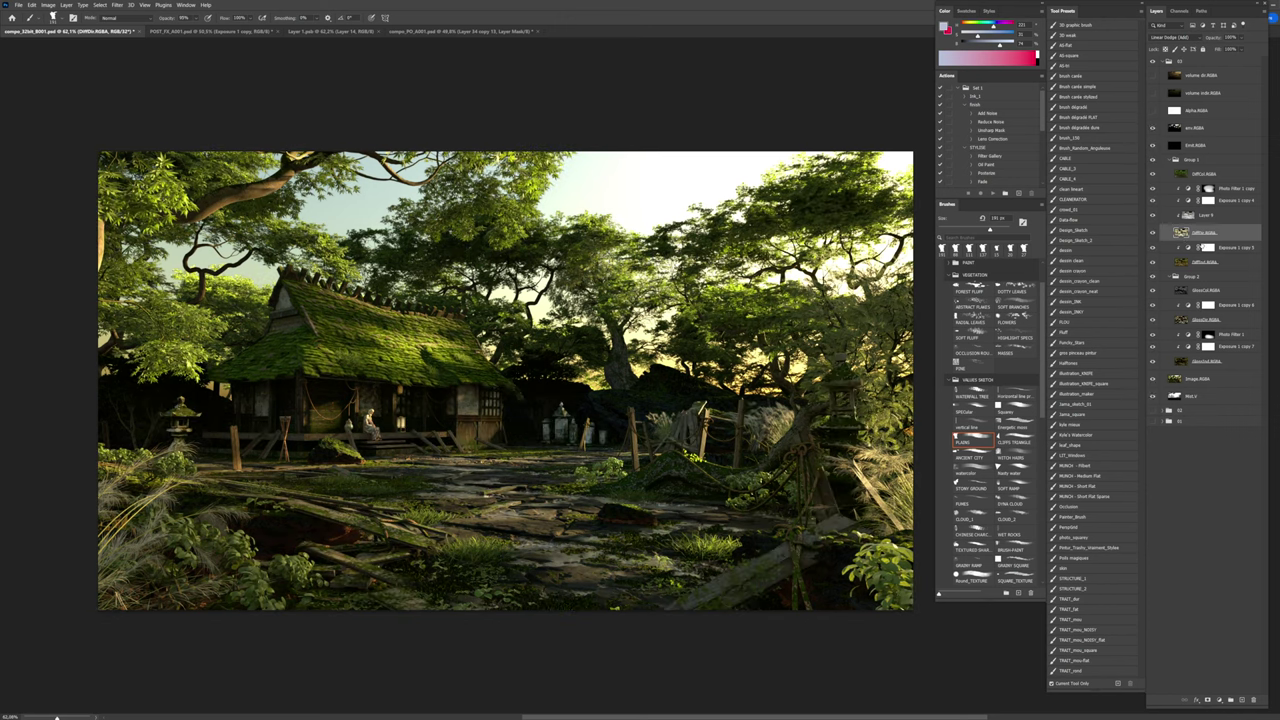
Step: Select the clipped Multiply layer in Group 1 and hide the Photo Filter 1 copy adjustment
click(1210, 216)
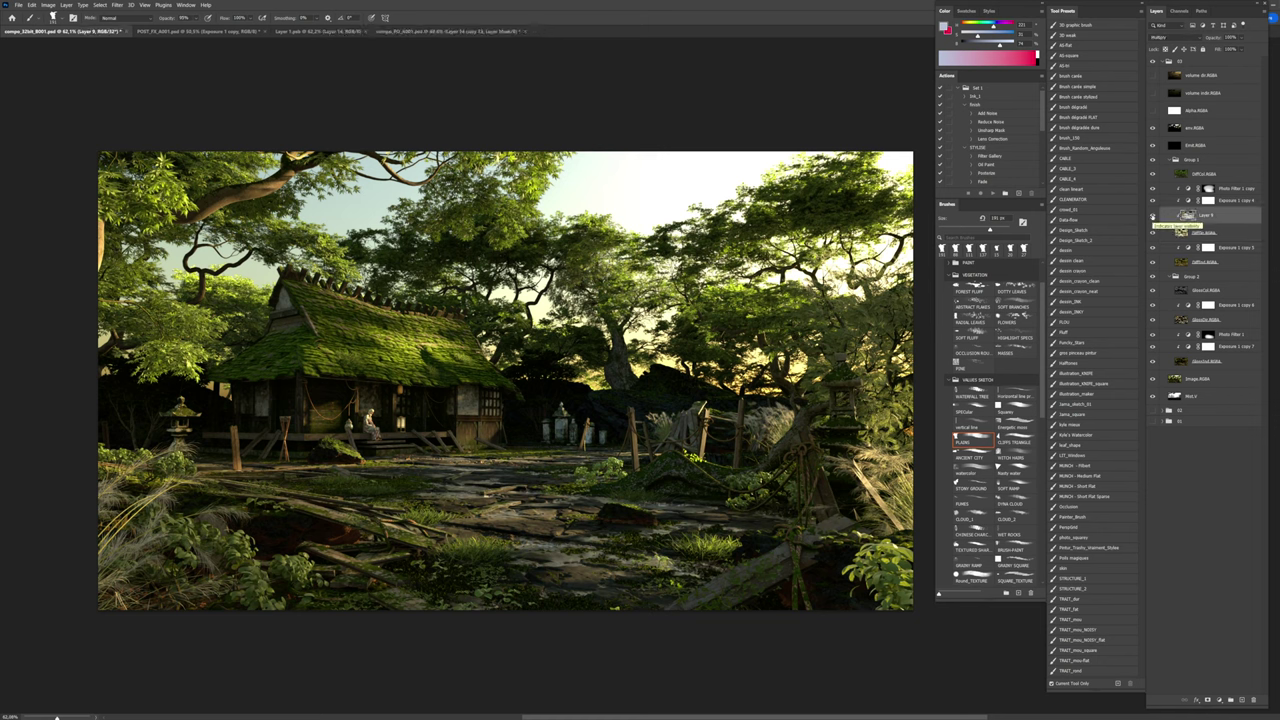
click(1152, 189)
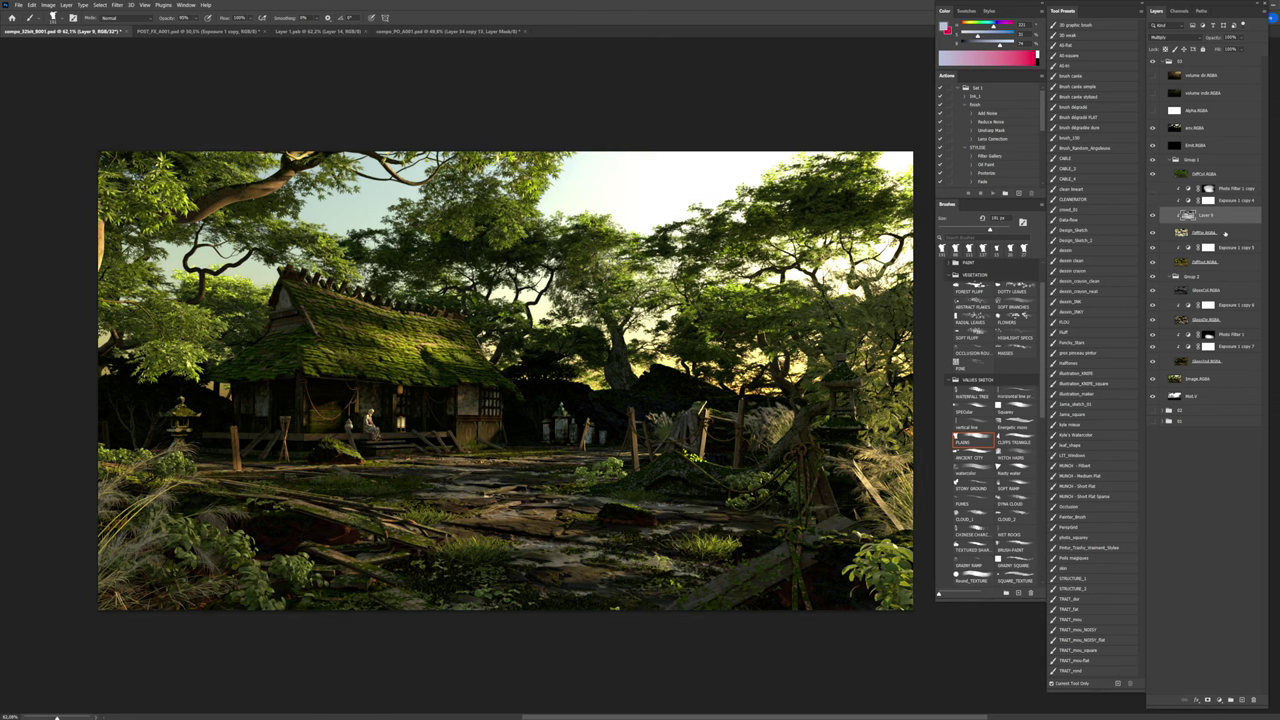
click(1152, 231)
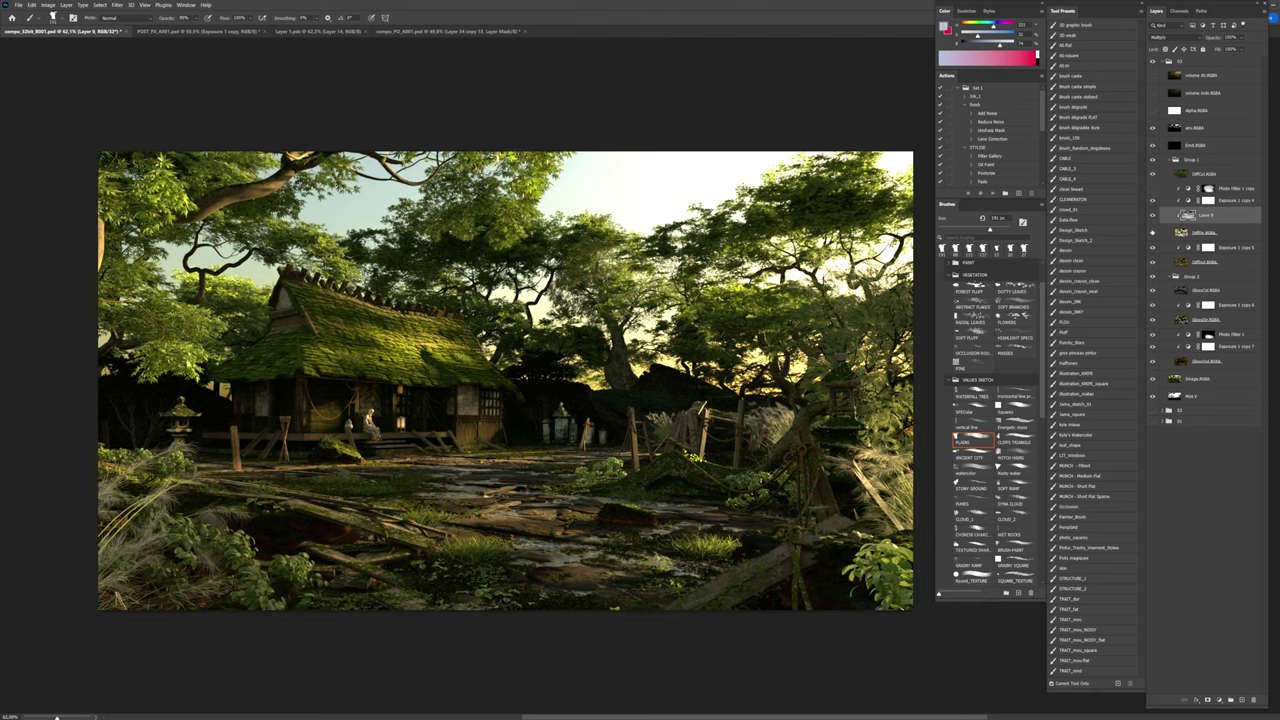
Step: Isolate the DiffDir, DiffInd and GlossDir pass layers one after another, and restore the full composite
alt+click(1152, 231)
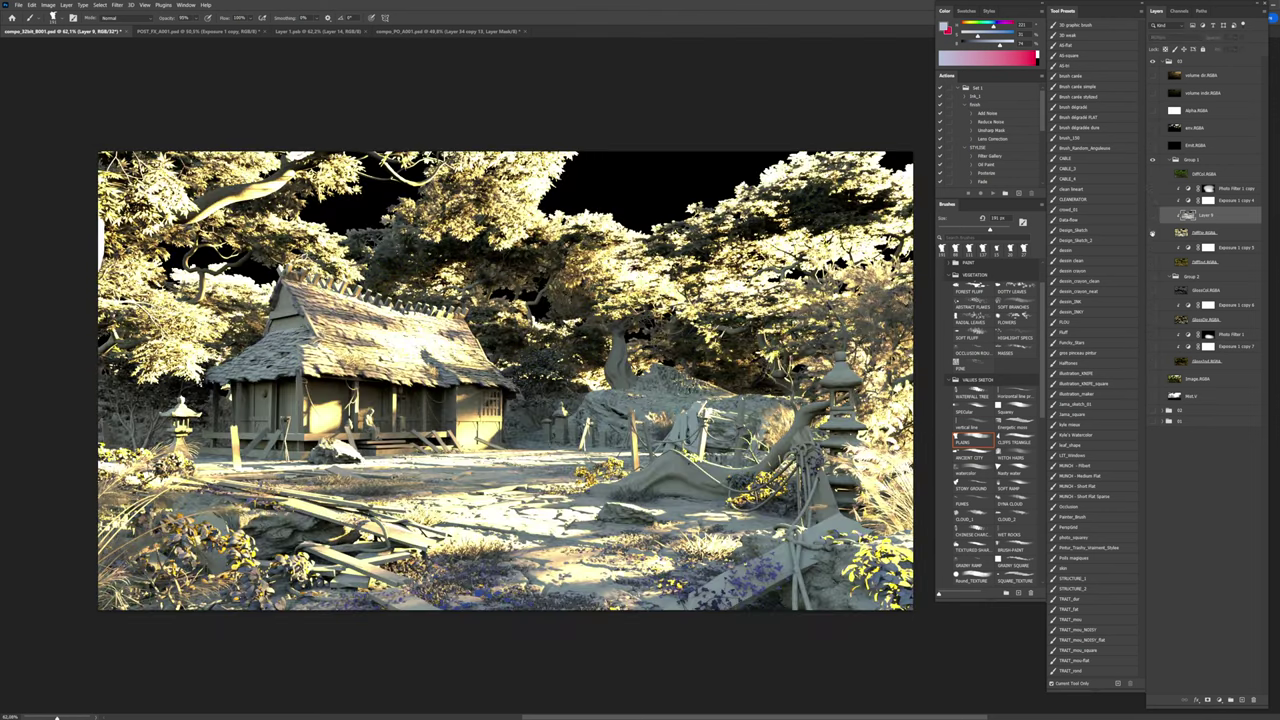
alt+click(1152, 231)
alt+click(1152, 262)
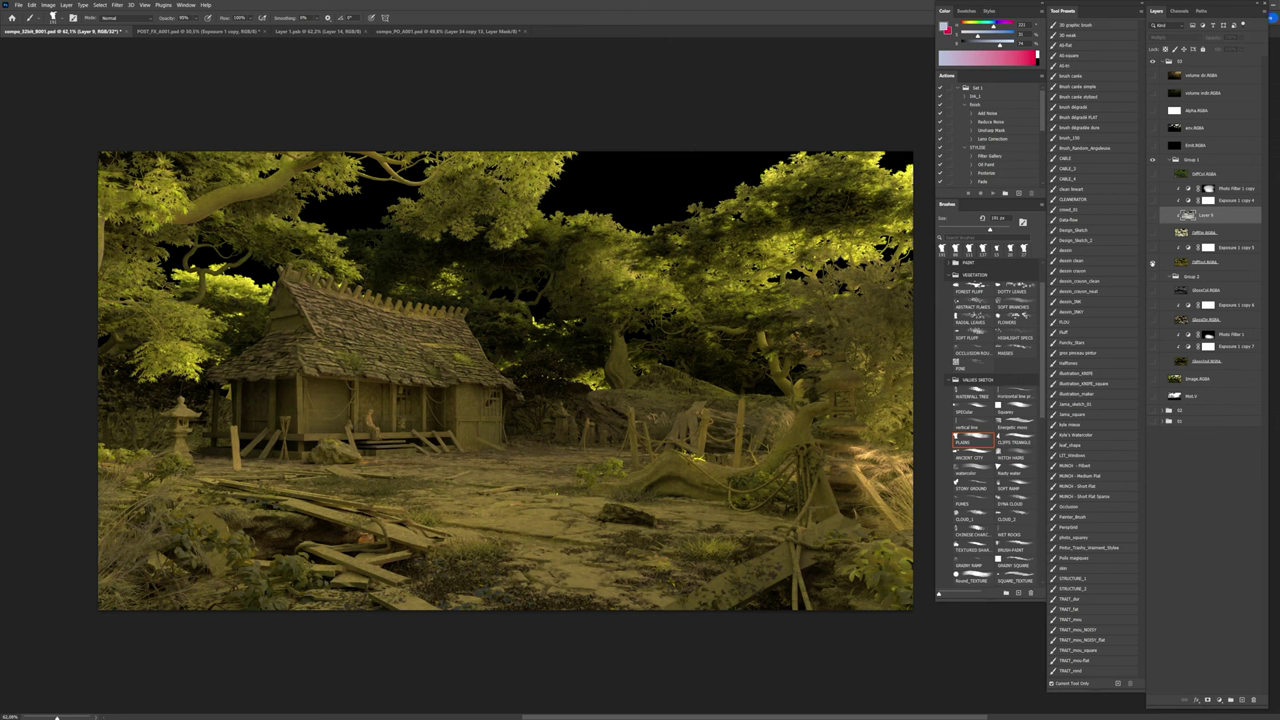
alt+click(1152, 320)
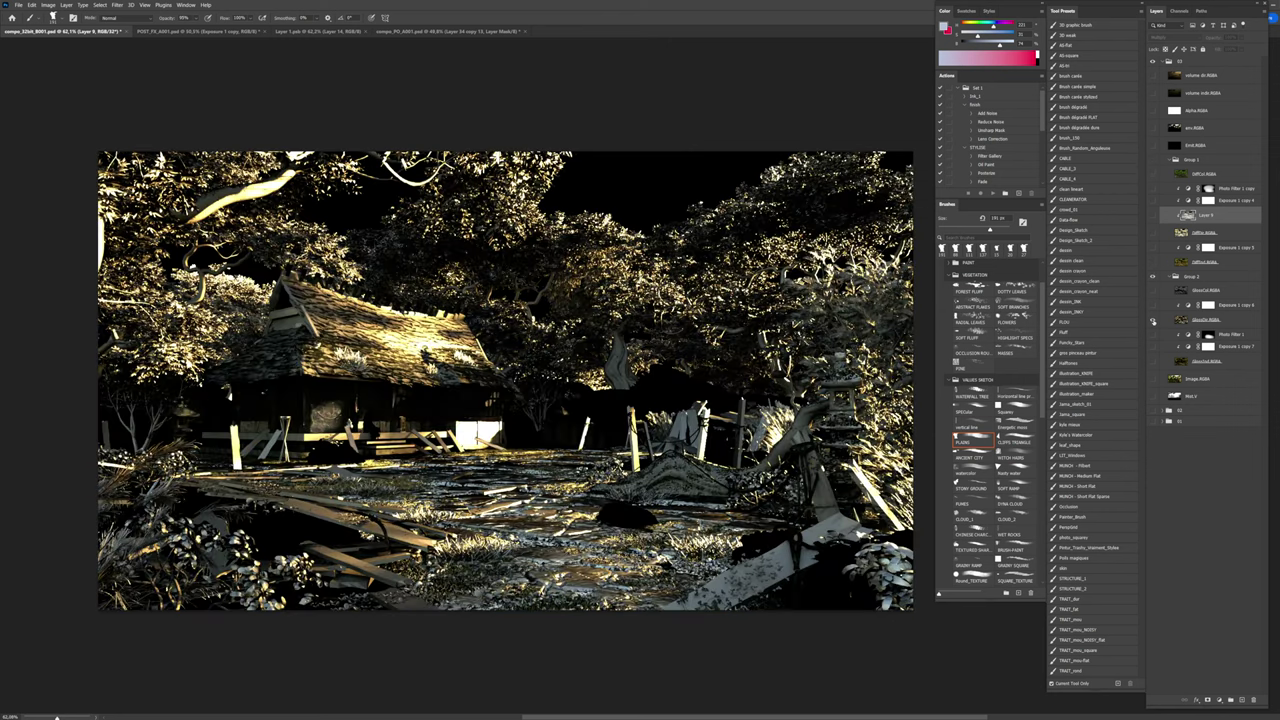
alt+click(1152, 320)
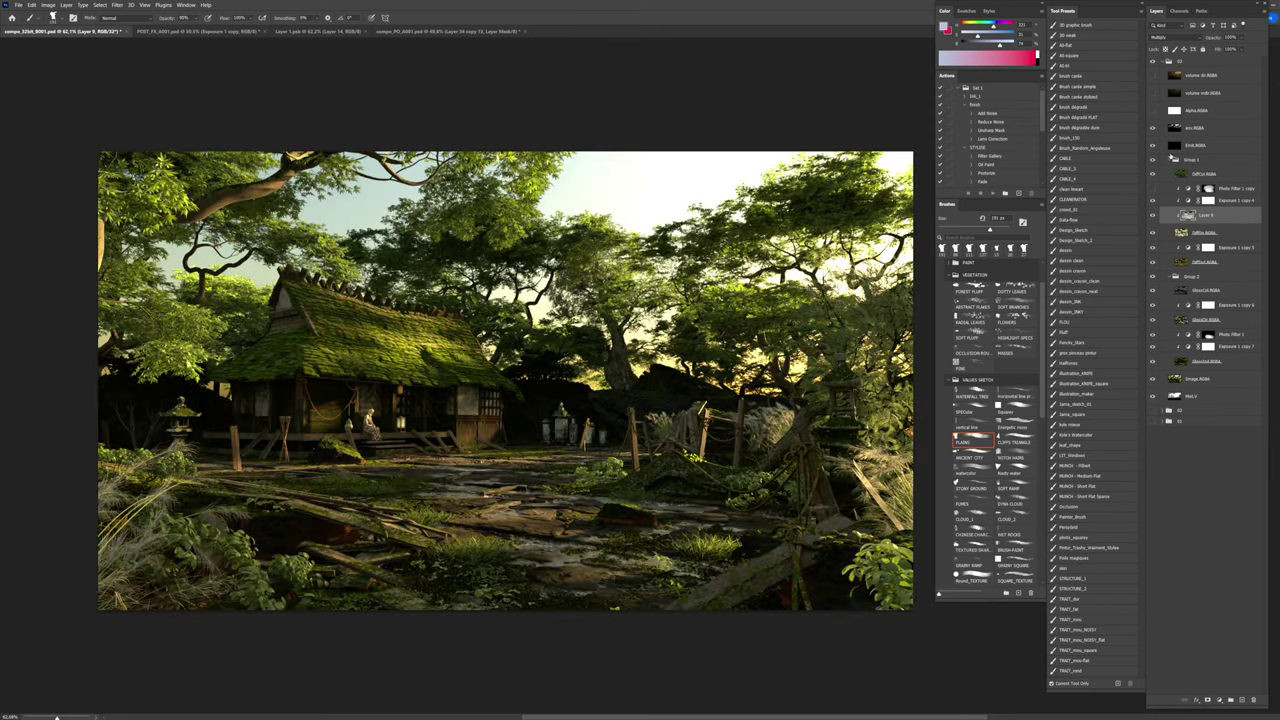
Step: View the Emit.RGBA and volume dir.RGBA pass layers in isolation, and return to the full composite
alt+click(1152, 146)
alt+click(1152, 146)
alt+click(1152, 76)
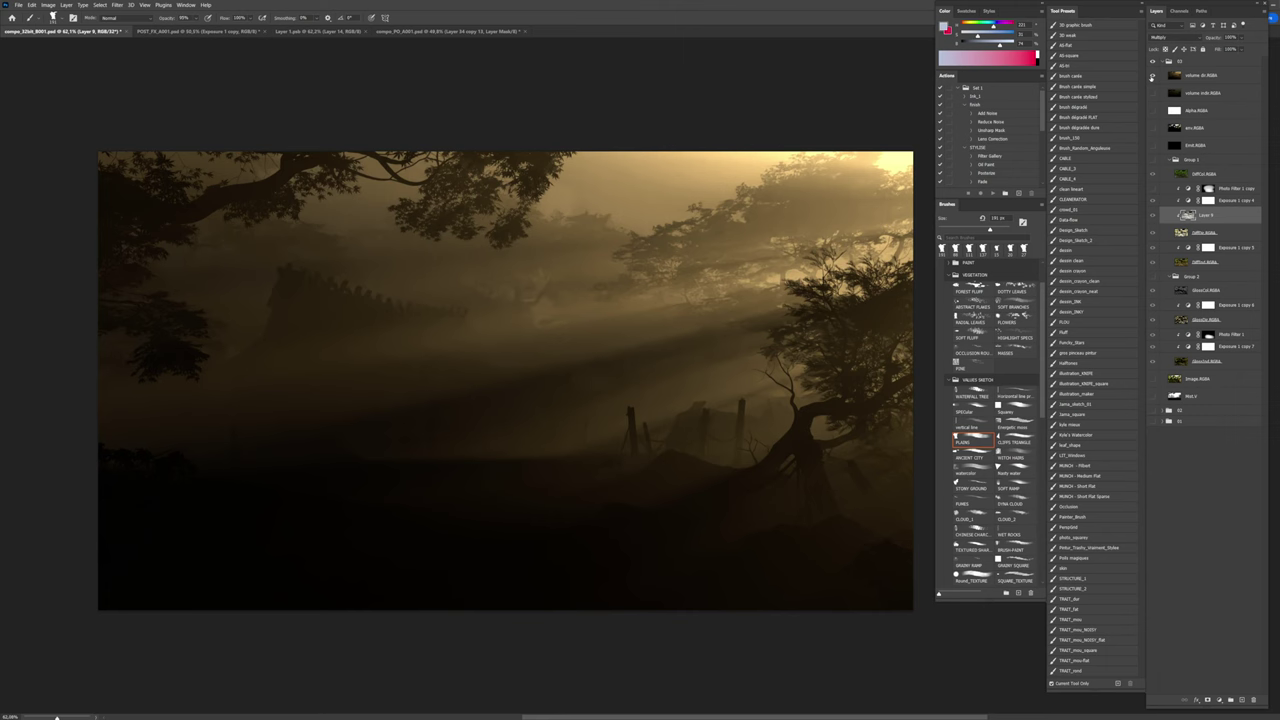
click(1152, 76)
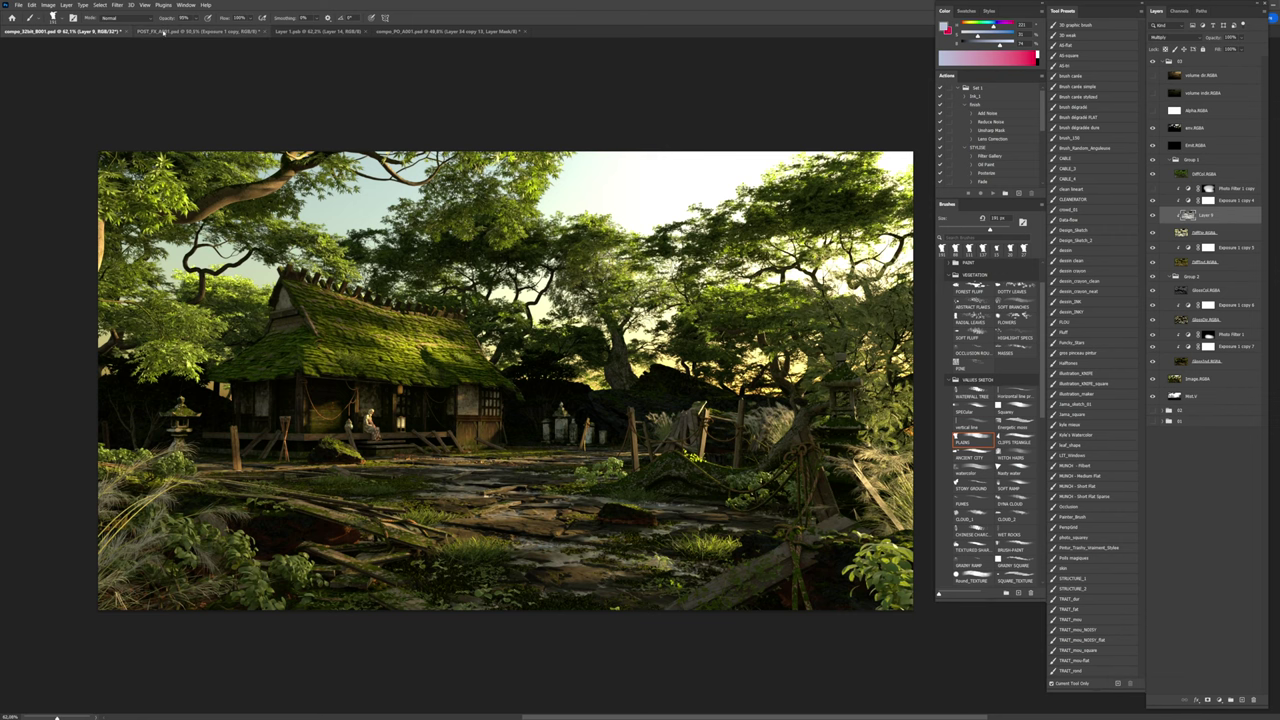
Step: View the POST_FX_A001 night version, switch to the compo_PU_A001 document and view its whole daytime painting
click(210, 31)
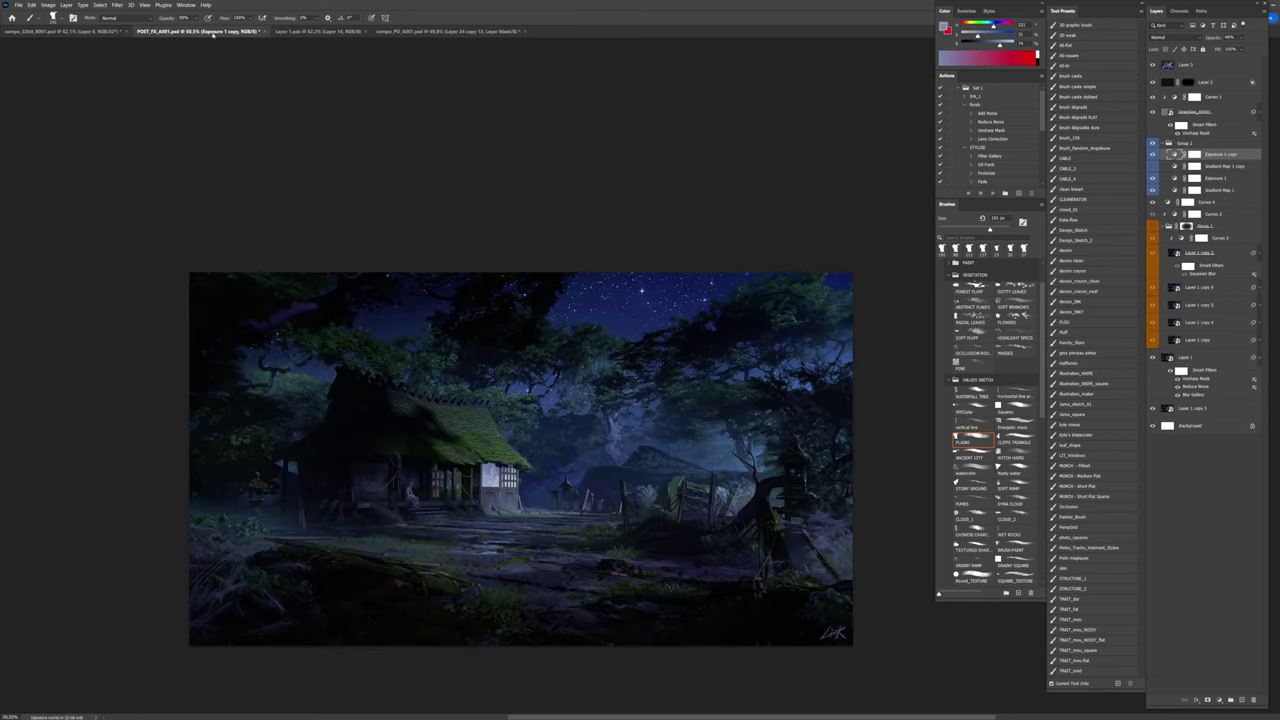
click(446, 32)
drag(655, 457, 655, 397)
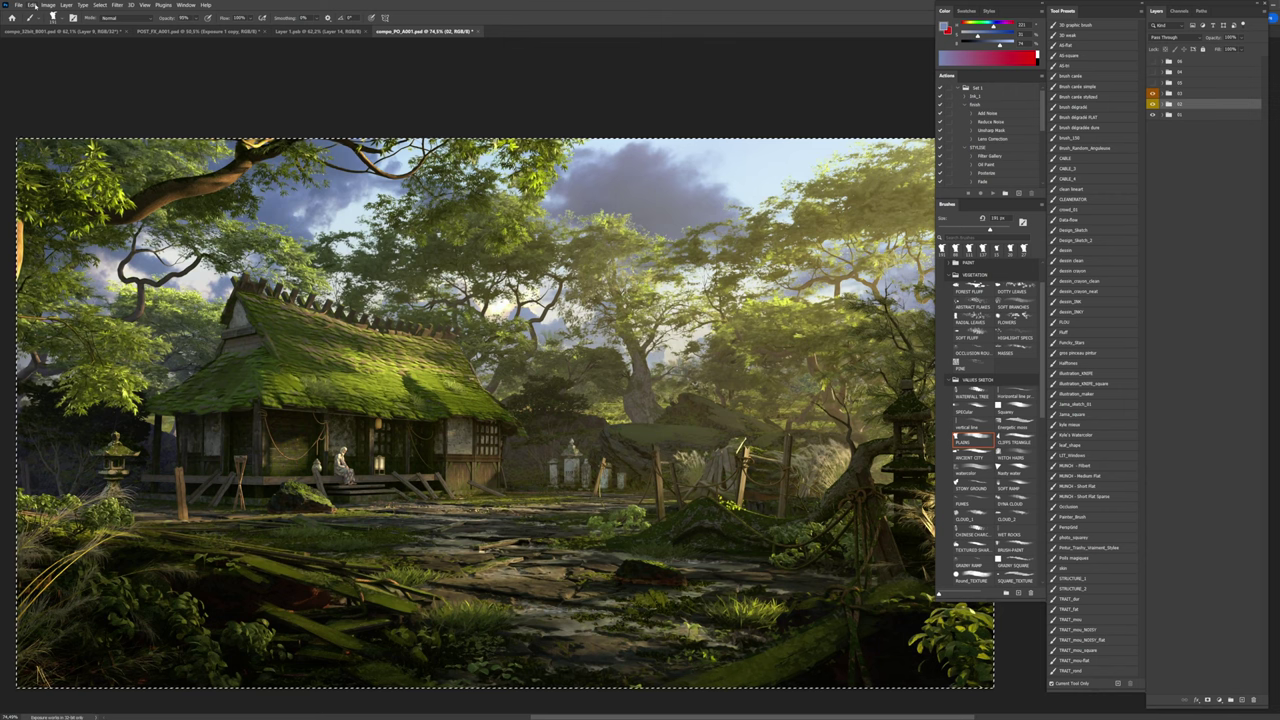
click(33, 5)
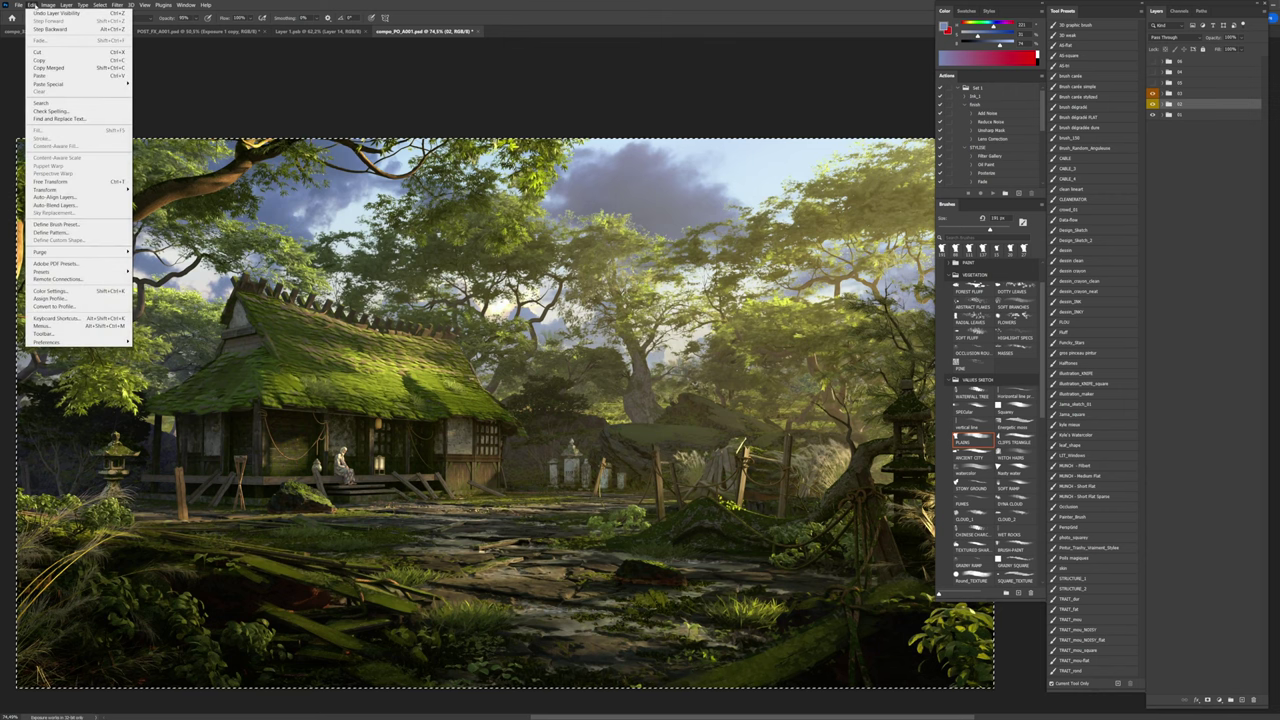
click(507, 8)
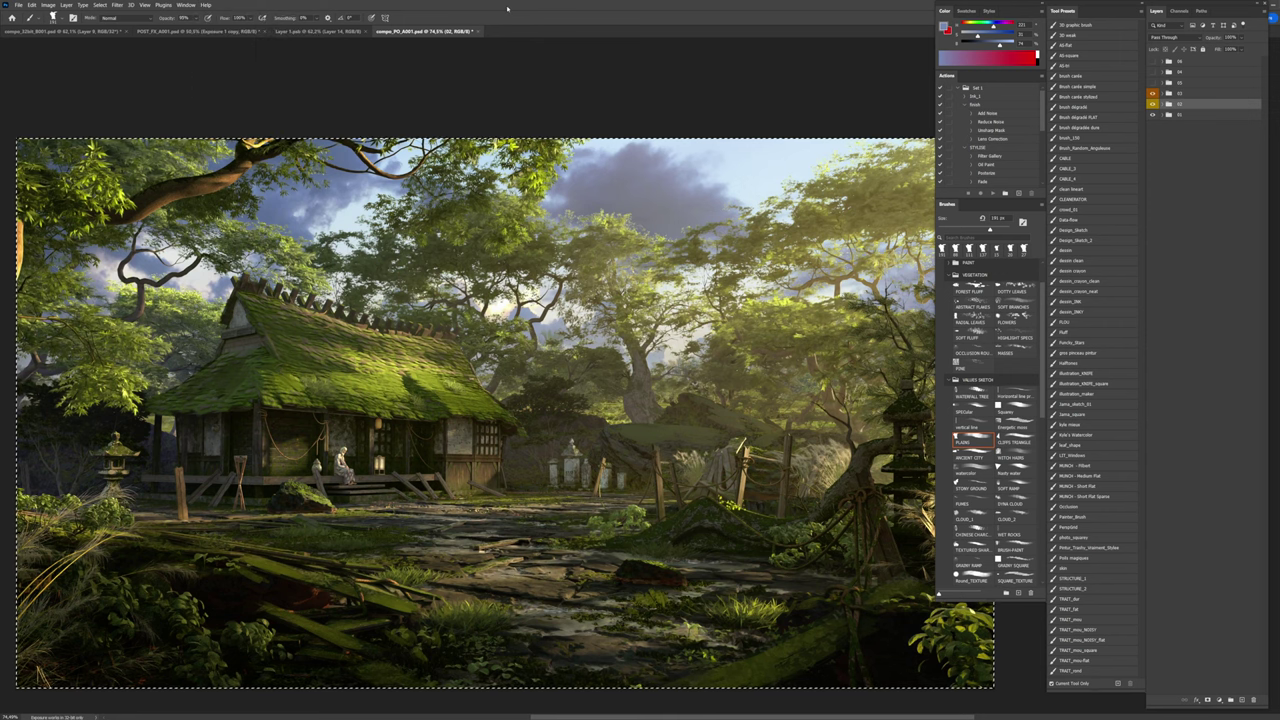
alt+scroll(577, 452, down, 2)
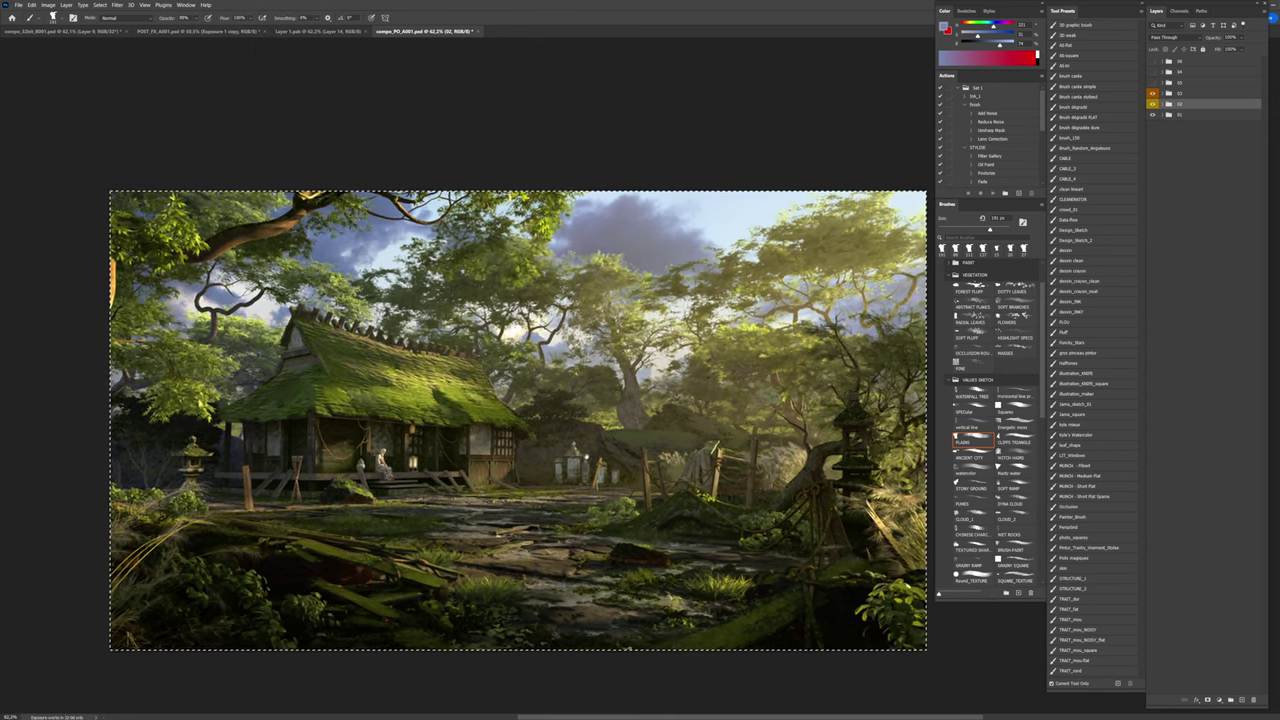
drag(577, 452, 552, 452)
Step: Expand group 03, view its Mist.V layer in isolation, and return to the full composite
click(1164, 92)
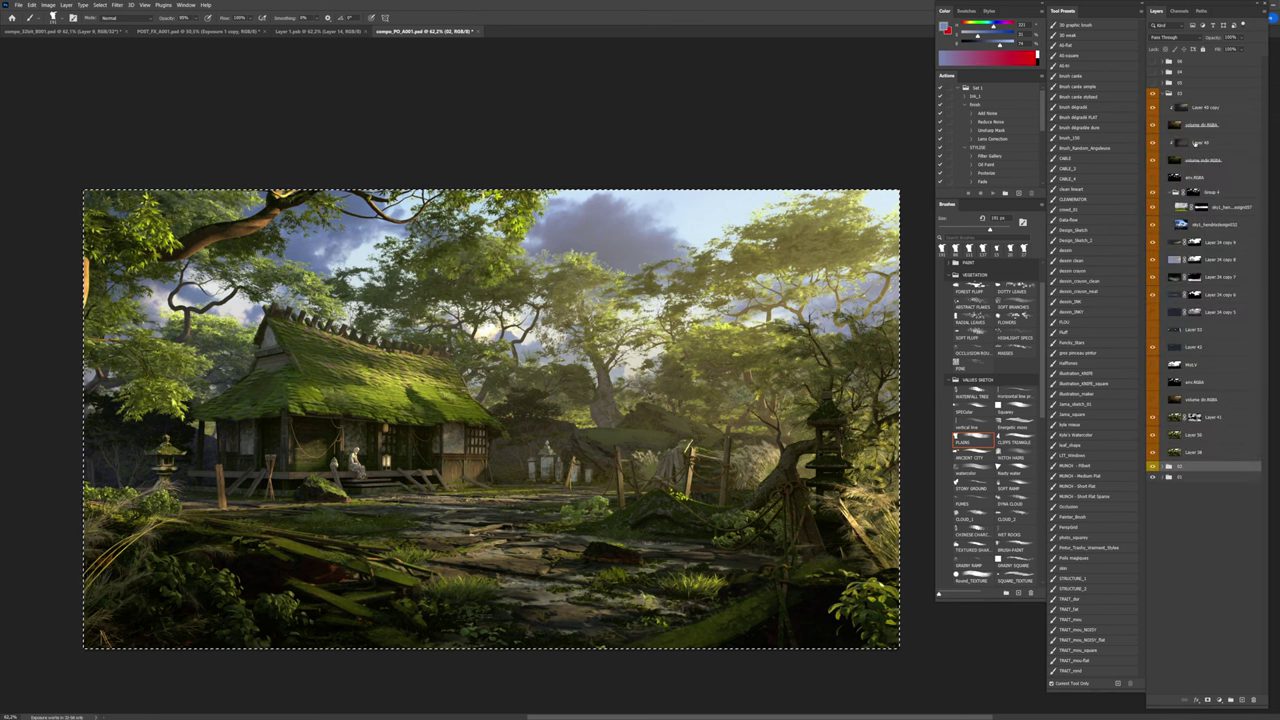
click(1192, 366)
alt+click(1153, 366)
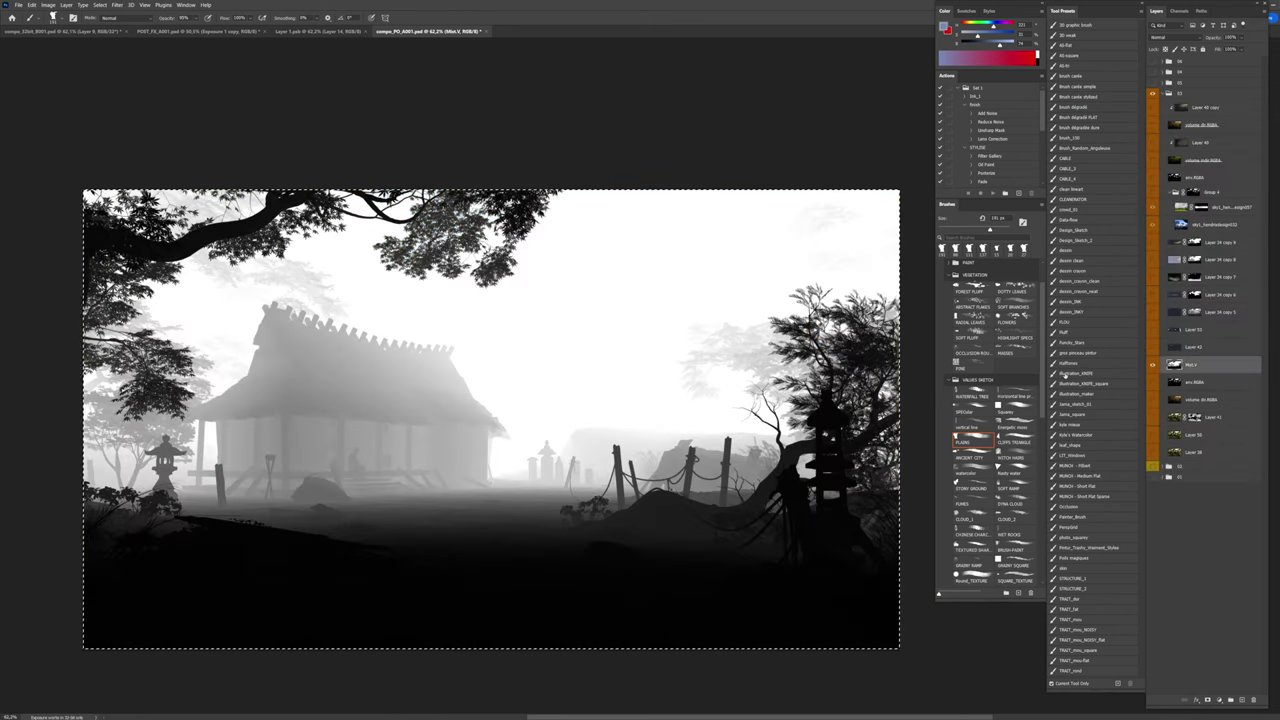
alt+click(1153, 366)
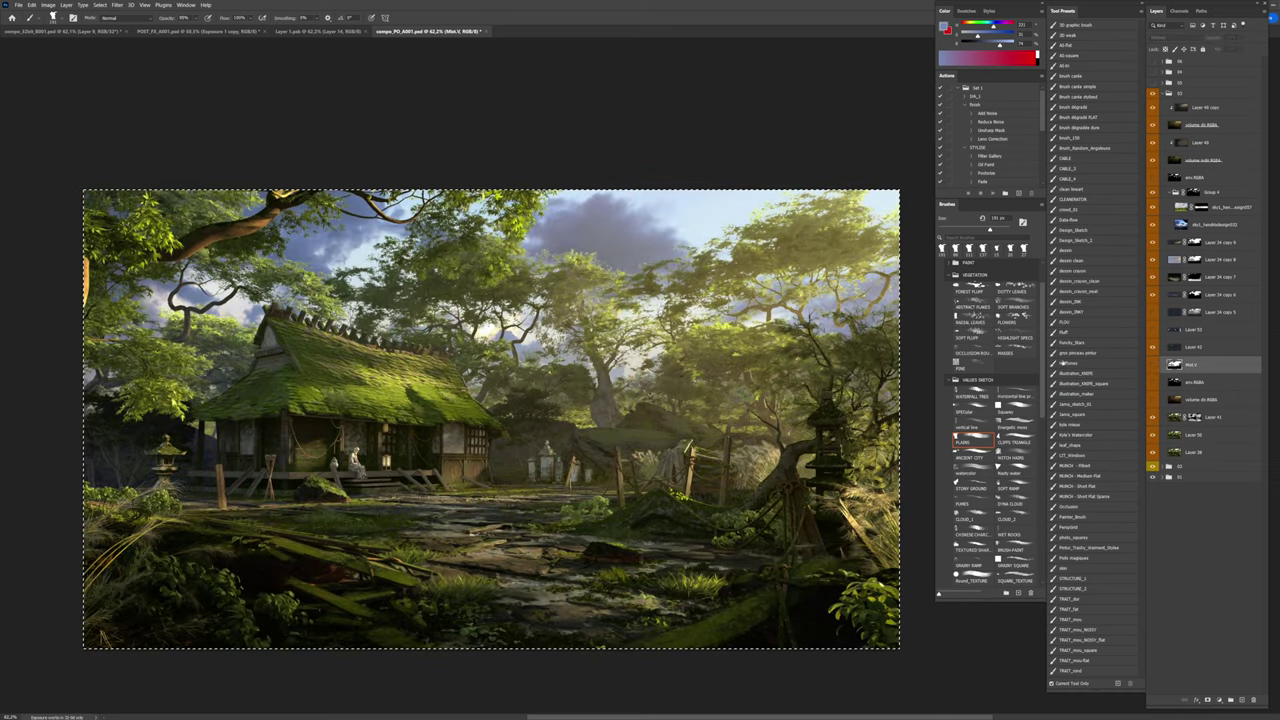
Step: Select Layer 34 copy 7 and compare the image with and without the masked layers Layer 34 copy 7, copy 8 and copy 9
click(1217, 281)
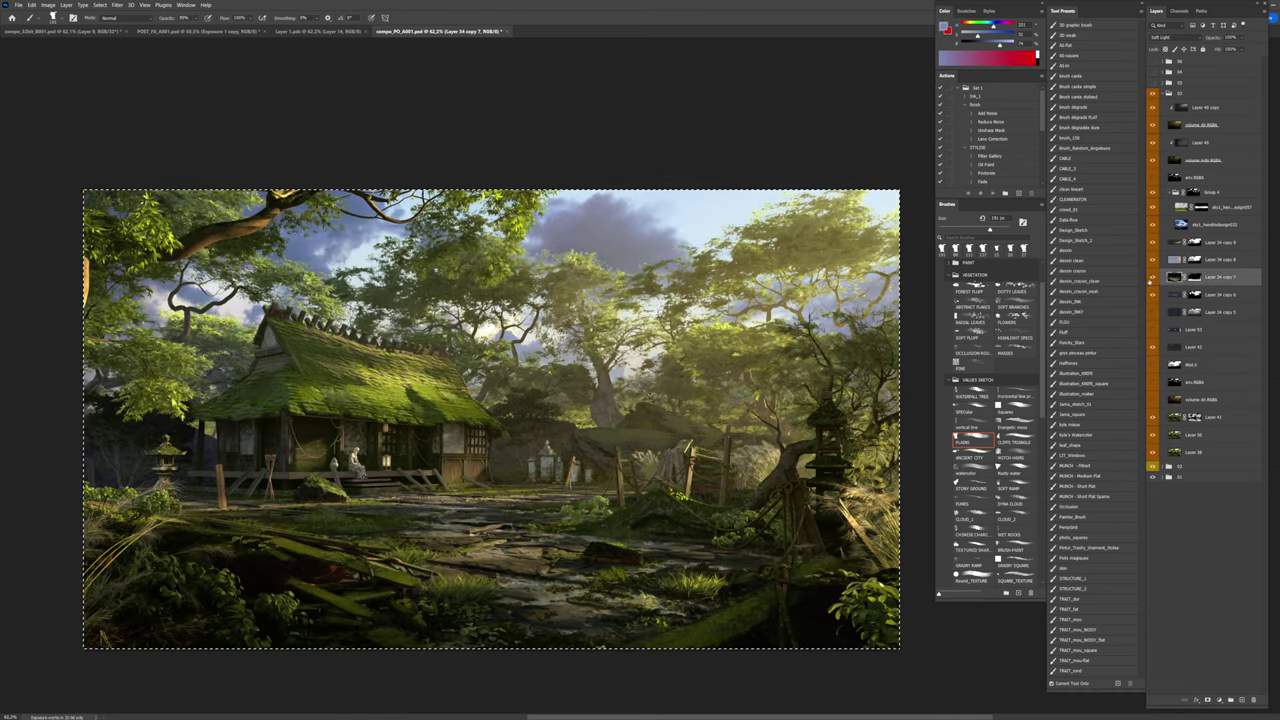
click(1153, 278)
click(1153, 278)
click(1155, 260)
click(1155, 260)
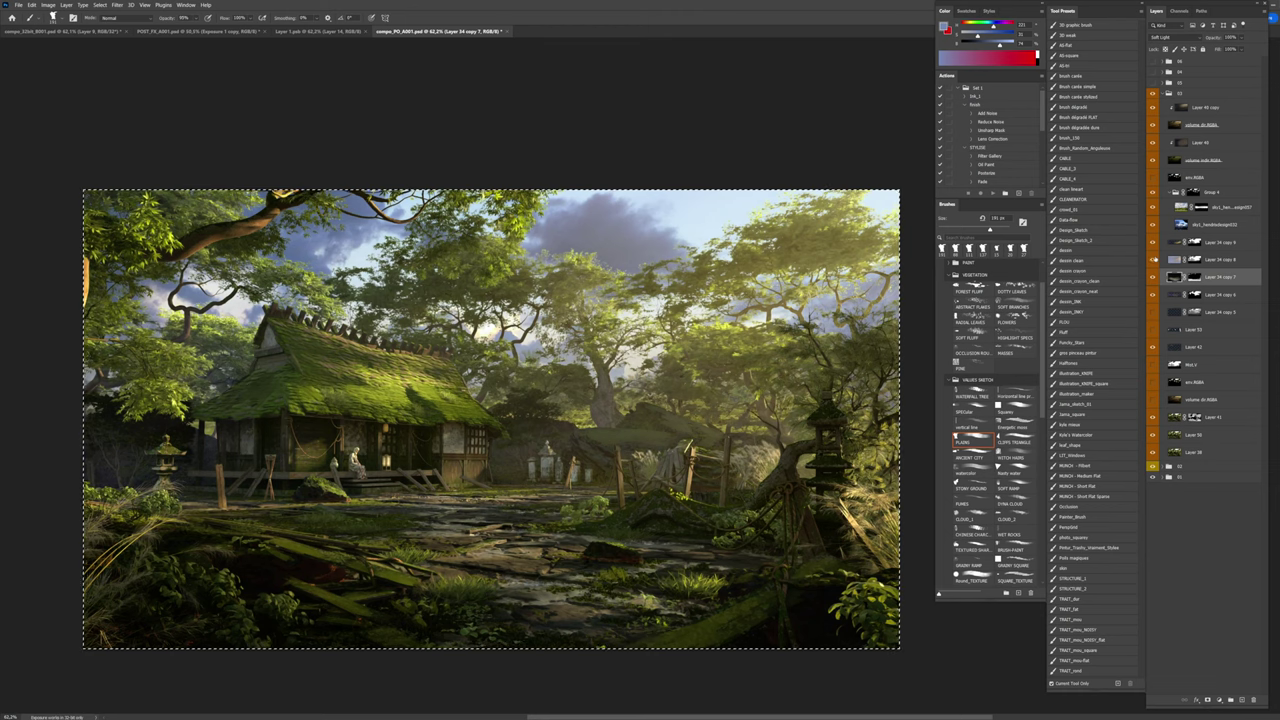
click(1153, 244)
click(1153, 244)
click(1153, 244)
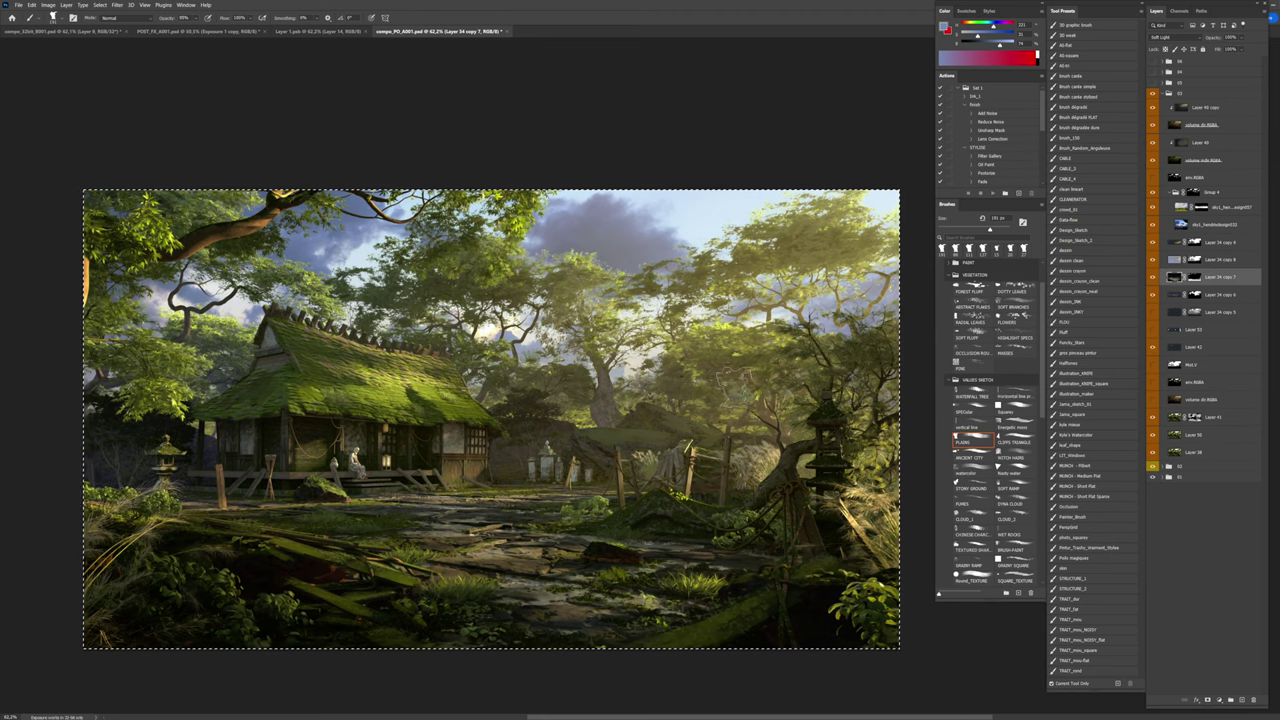
Step: Compare the image with and without the sky layers in Group 4, and clear the canvas selection
click(1152, 193)
click(1152, 193)
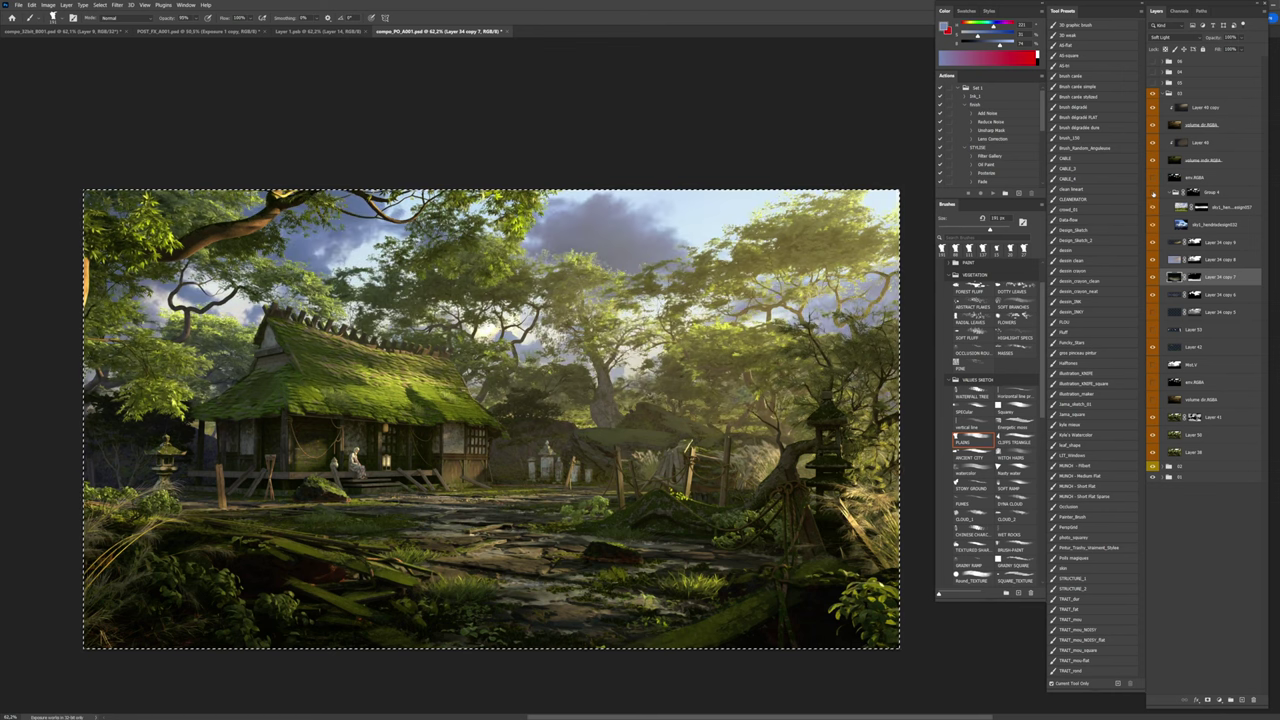
click(1152, 193)
click(1152, 193)
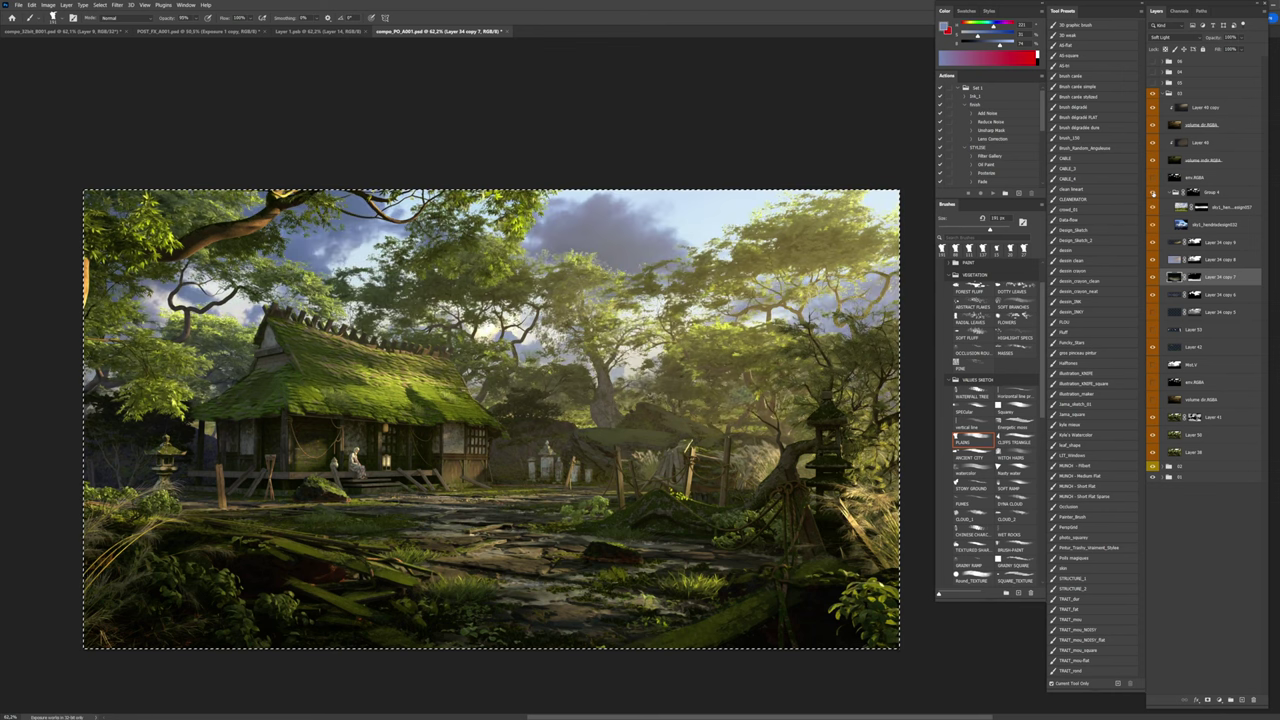
key(ctrl+d)
Step: View the volume dir.RGBA pass alone, compare the image with and without its clipped Overlay layer, and select that clipped layer
alt+click(1152, 126)
alt+click(1152, 126)
click(1152, 108)
click(1152, 108)
click(1206, 108)
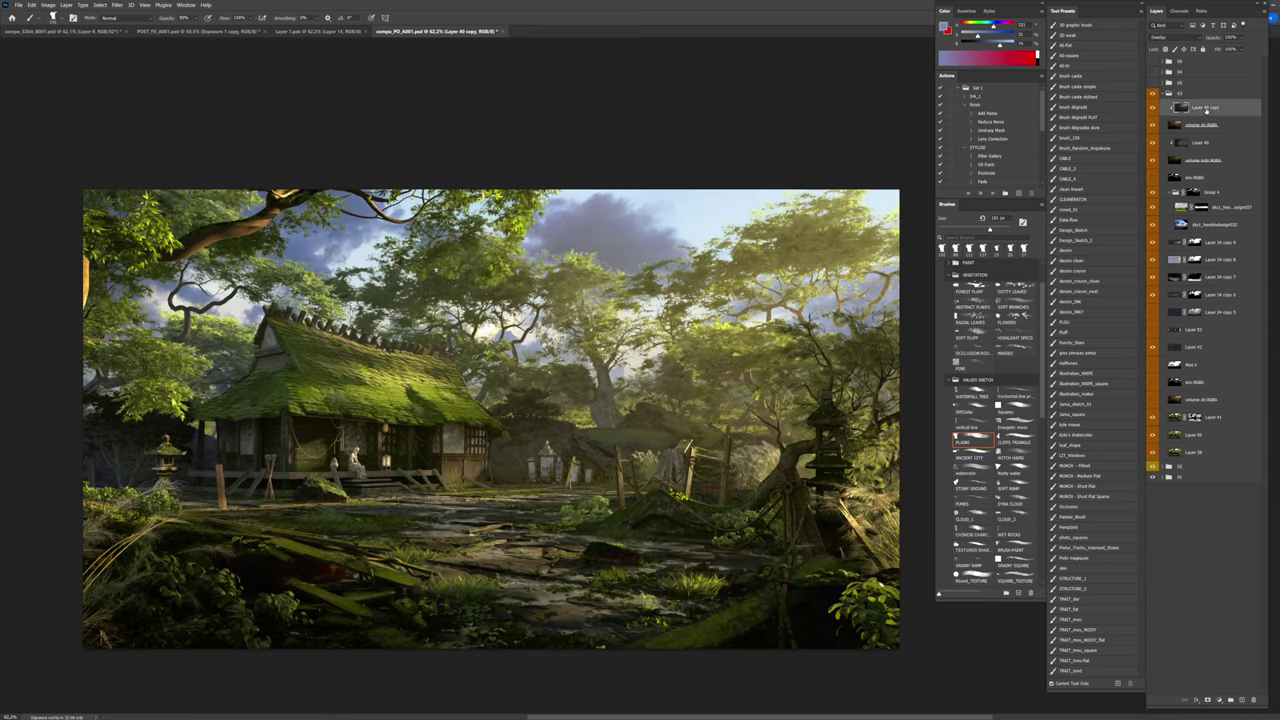
Step: Compare the unpainted Layer 38 render alone with the full composite
alt+click(1153, 453)
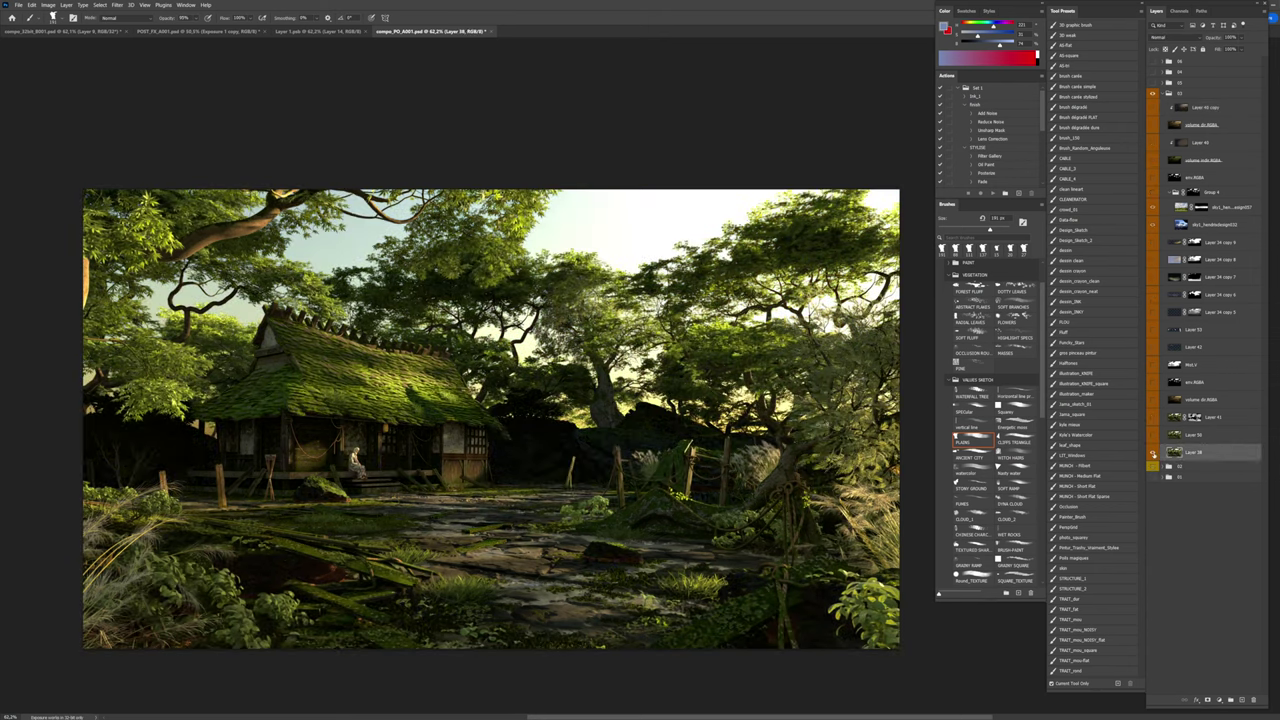
alt+click(1153, 454)
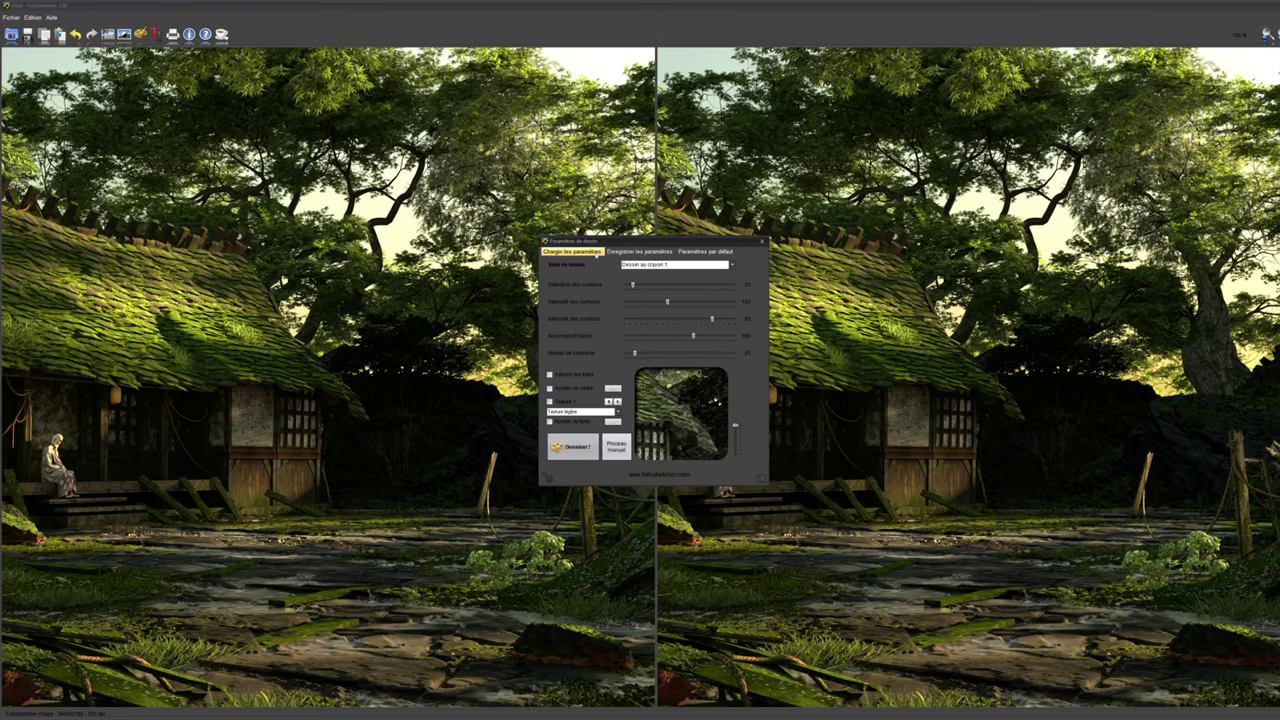
Step: In FotoSketcher, load a saved Peinture preset, use the style Peinture 8 (pinceau expressif), and start drawing the painted version of the render
click(572, 251)
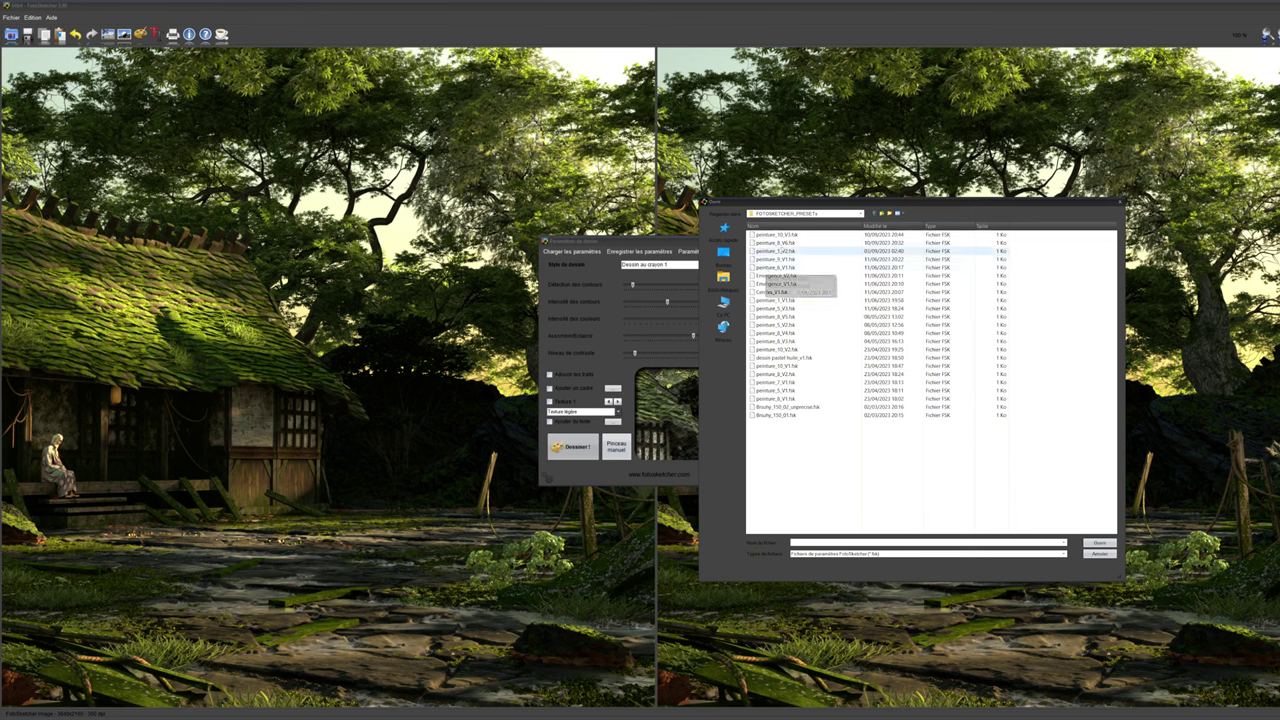
double_click(787, 243)
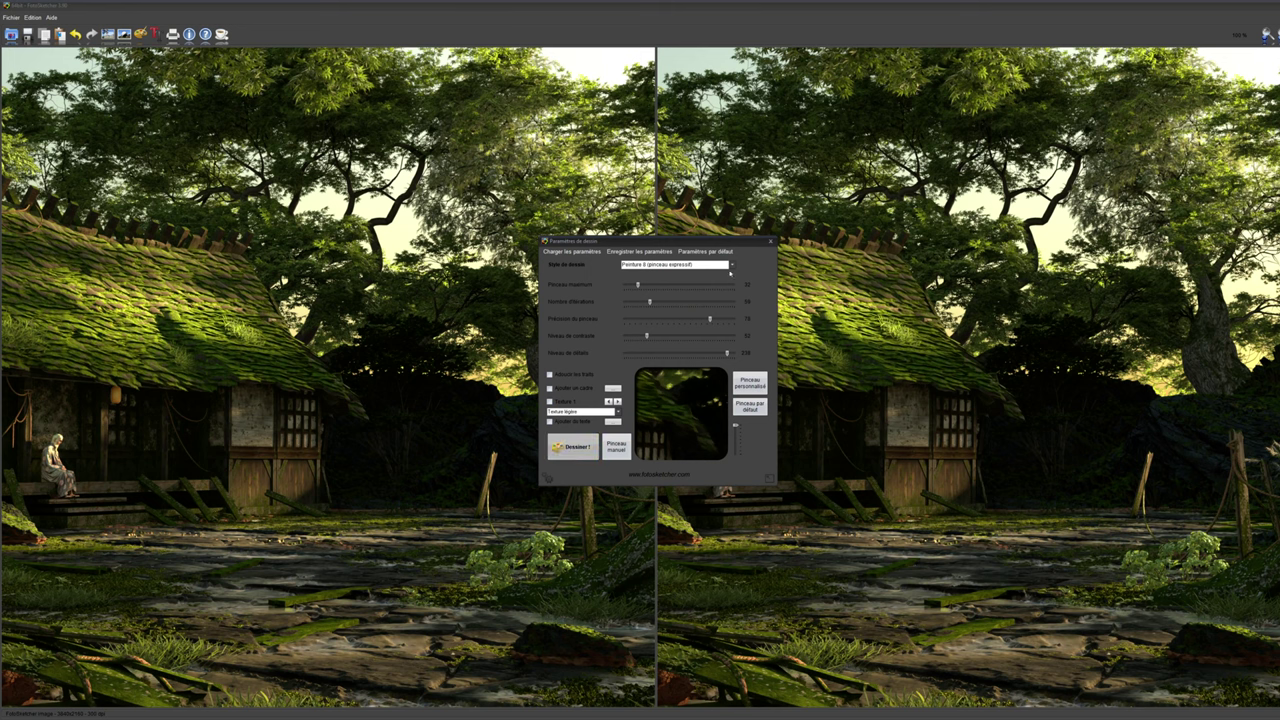
click(731, 268)
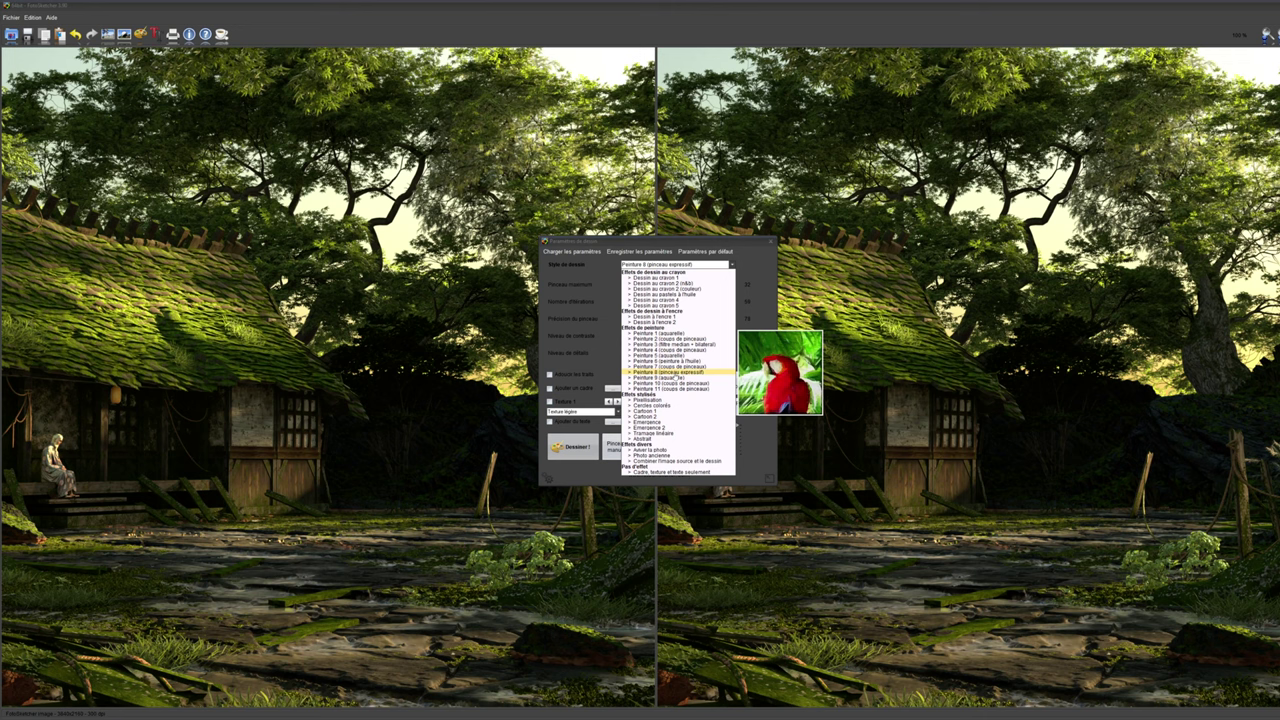
click(665, 371)
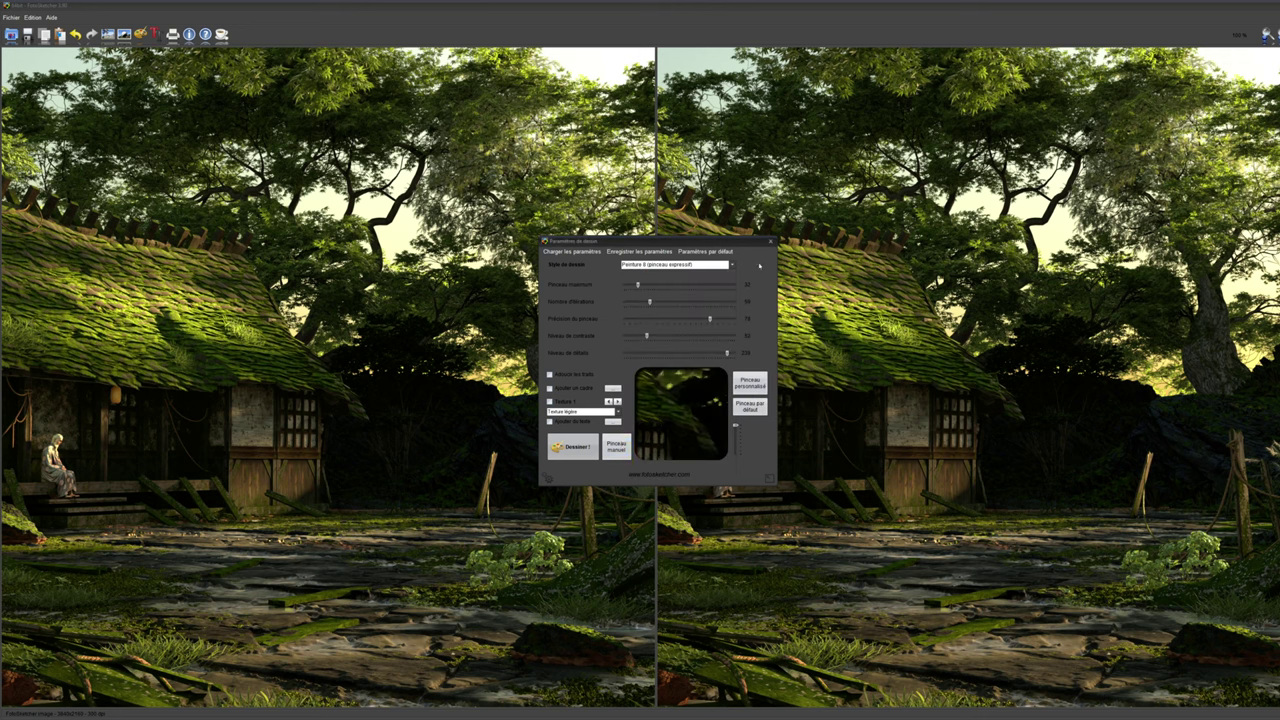
click(572, 447)
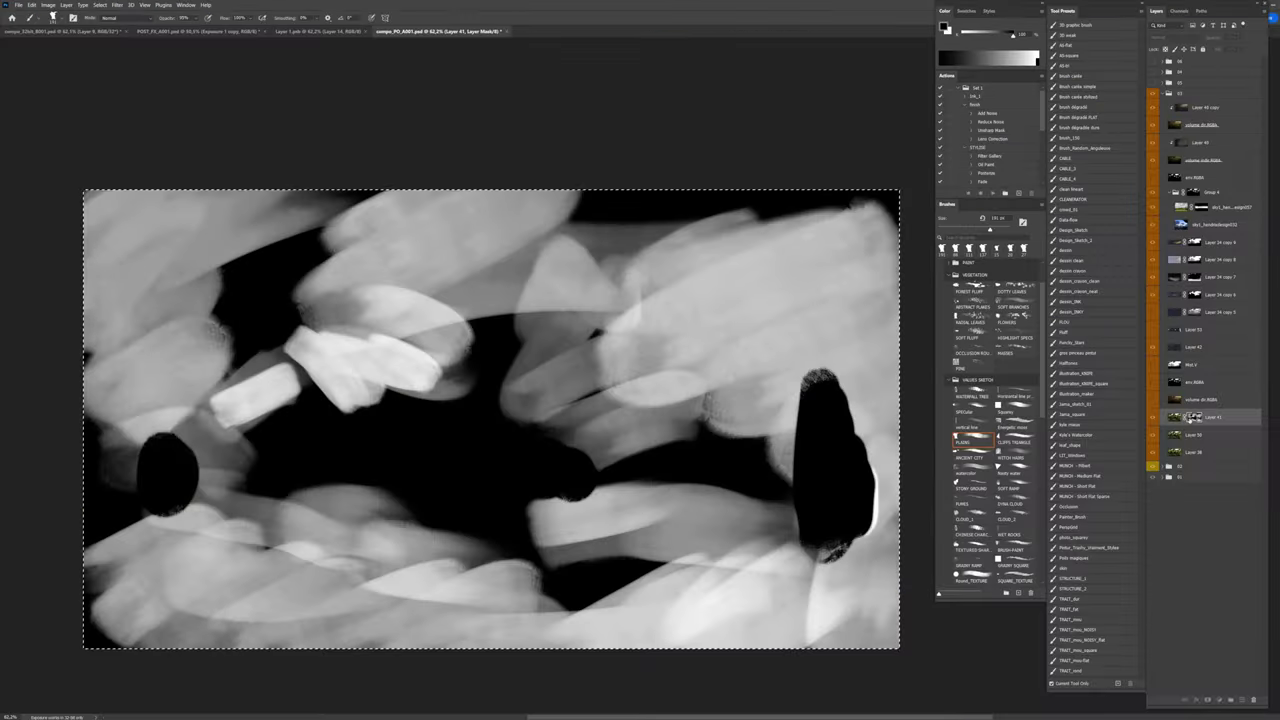
Step: Leave the mask view of Layer 41 and return to the full composite
click(1176, 418)
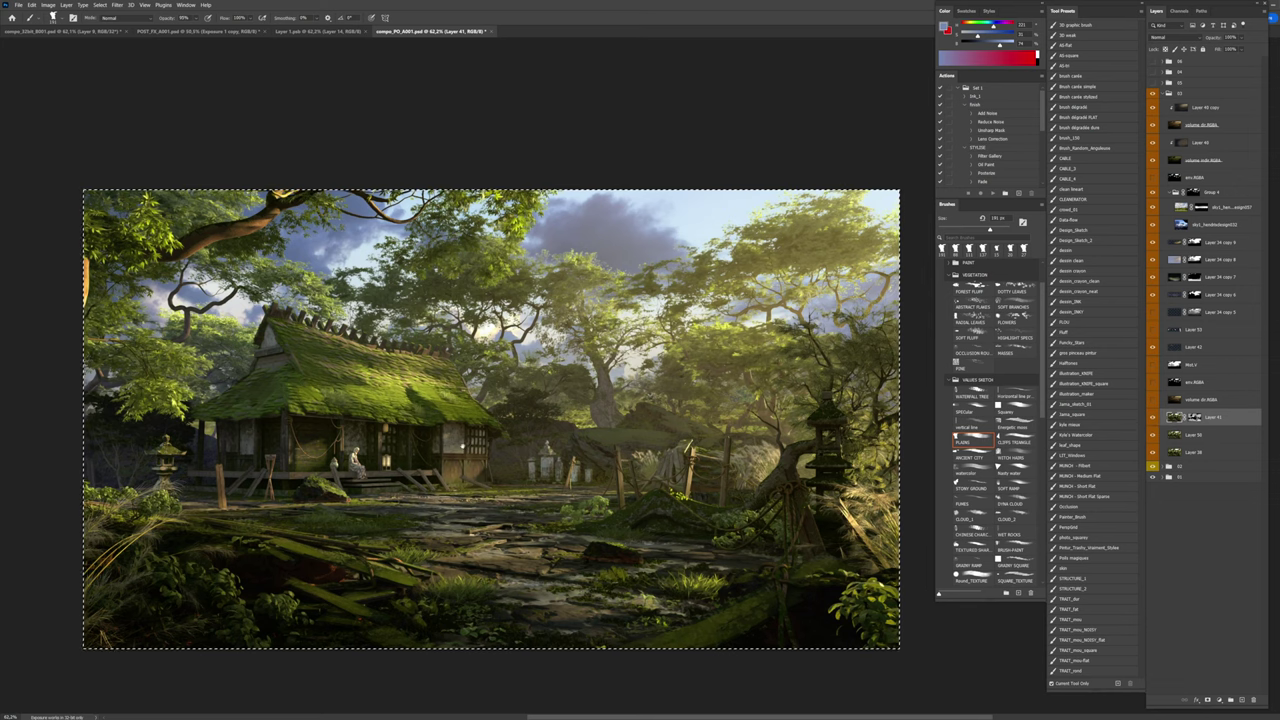
drag(464, 445, 471, 472)
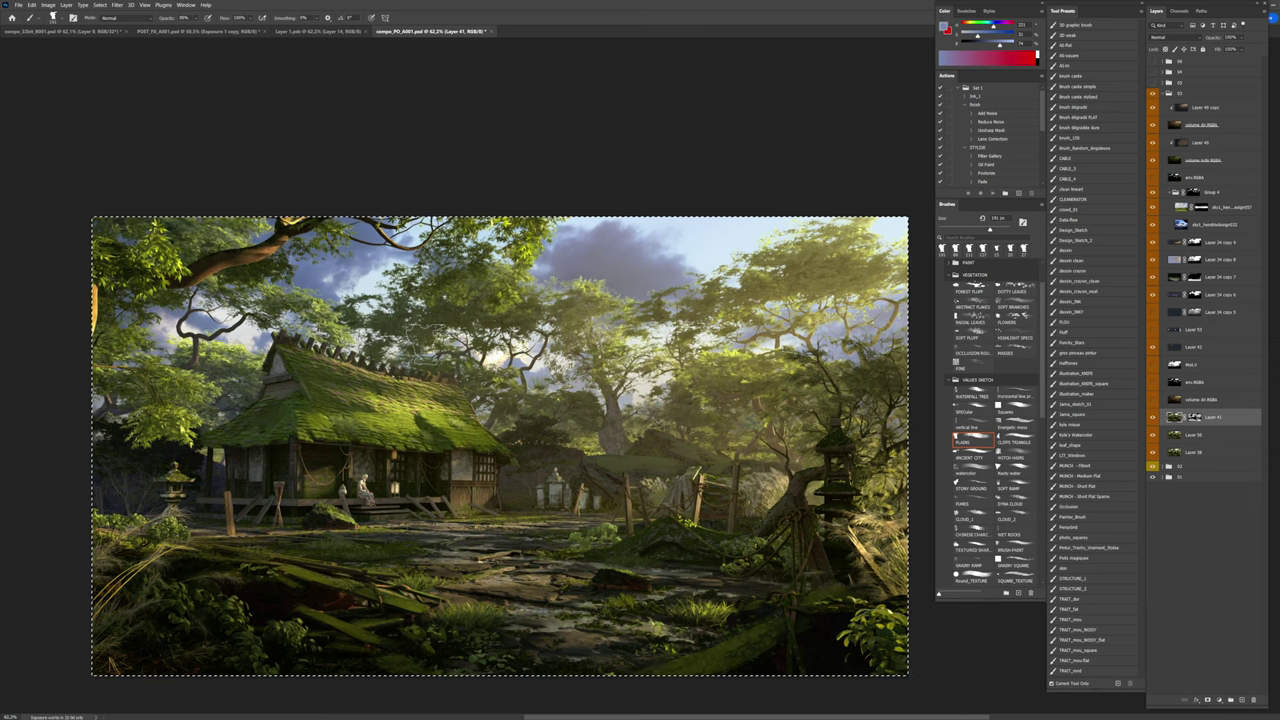
Step: In POST_FX_A001, open the contents of the Layer 1 smart object, paste the daytime composite as a new layer, and save
click(205, 31)
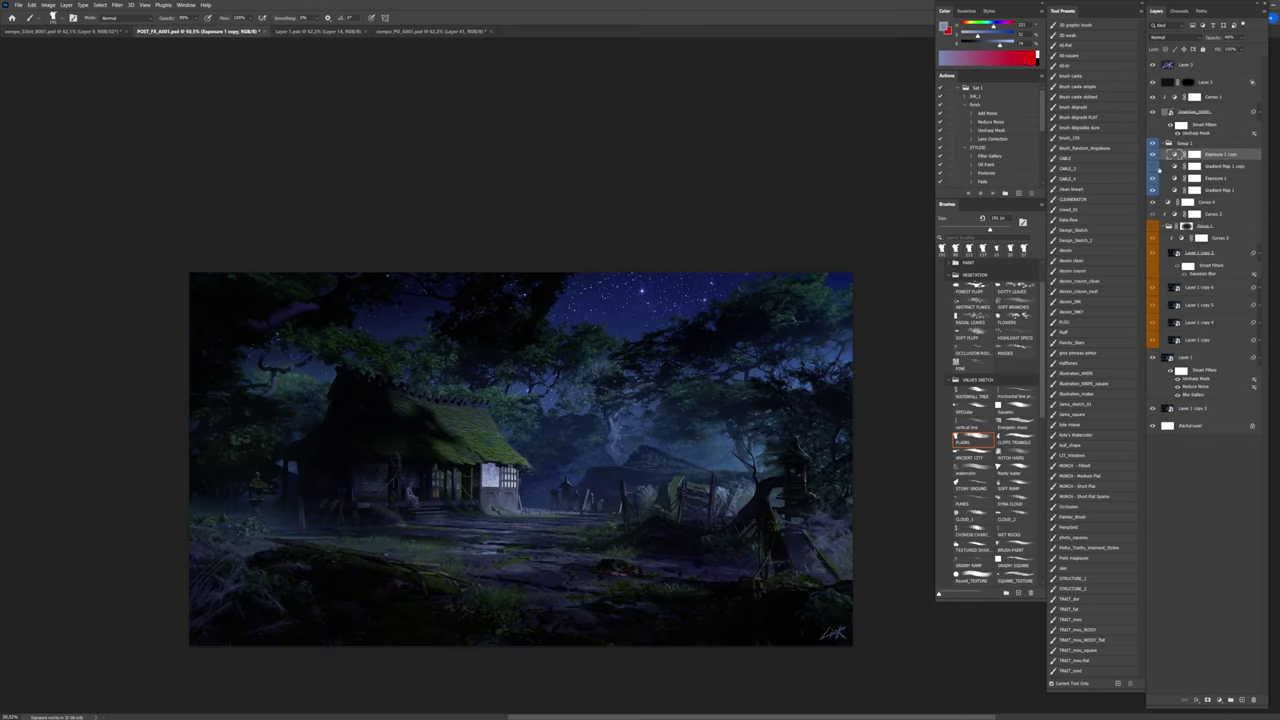
ctrl+drag(561, 471, 539, 453)
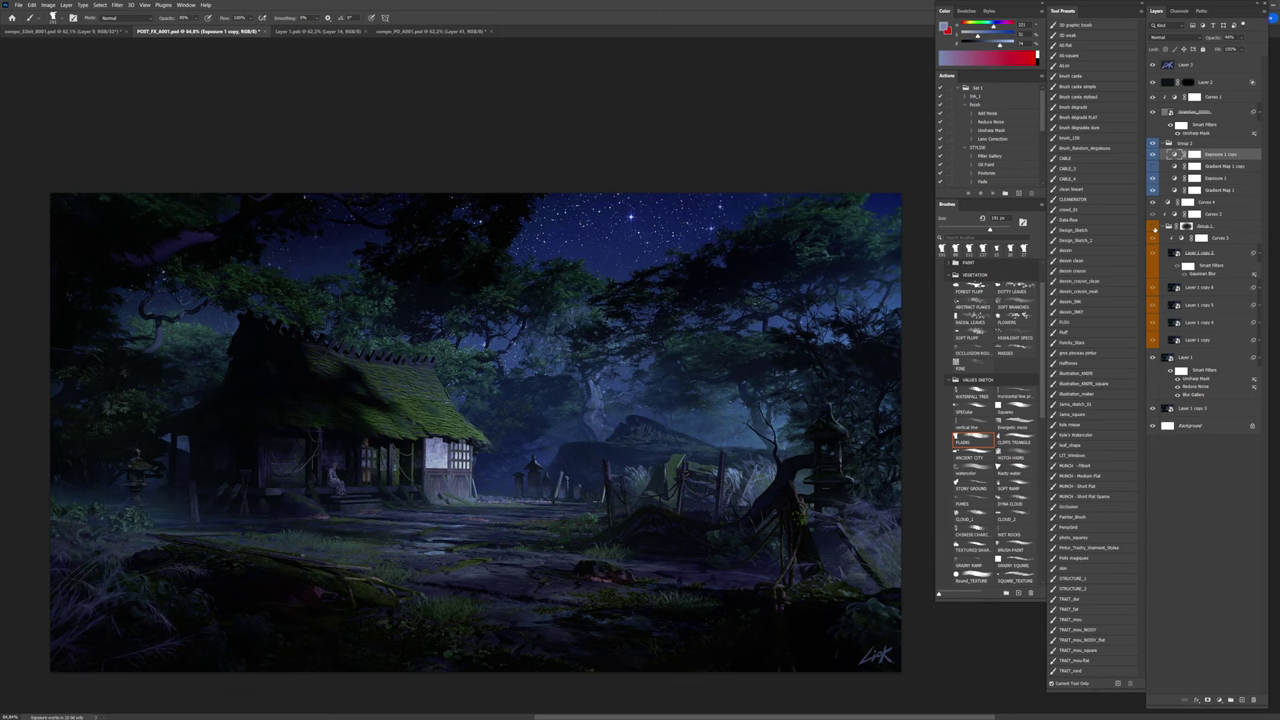
click(1170, 358)
double_click(1168, 358)
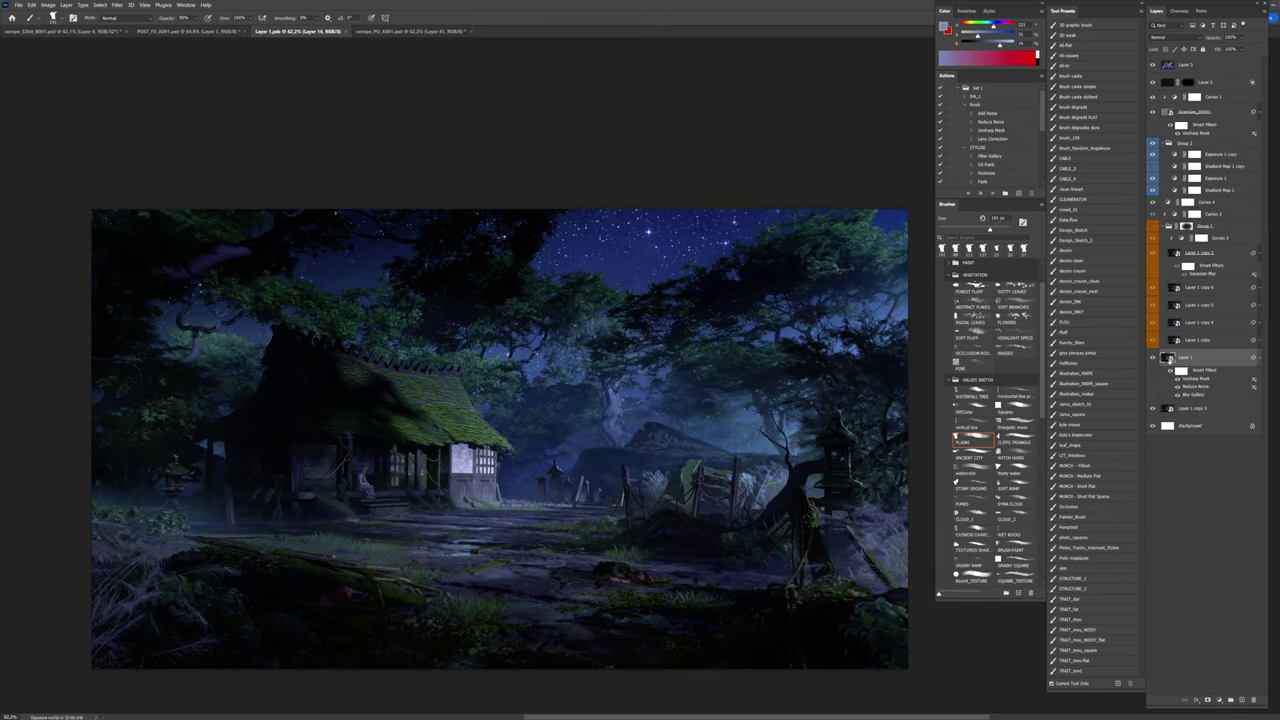
key(ctrl+v)
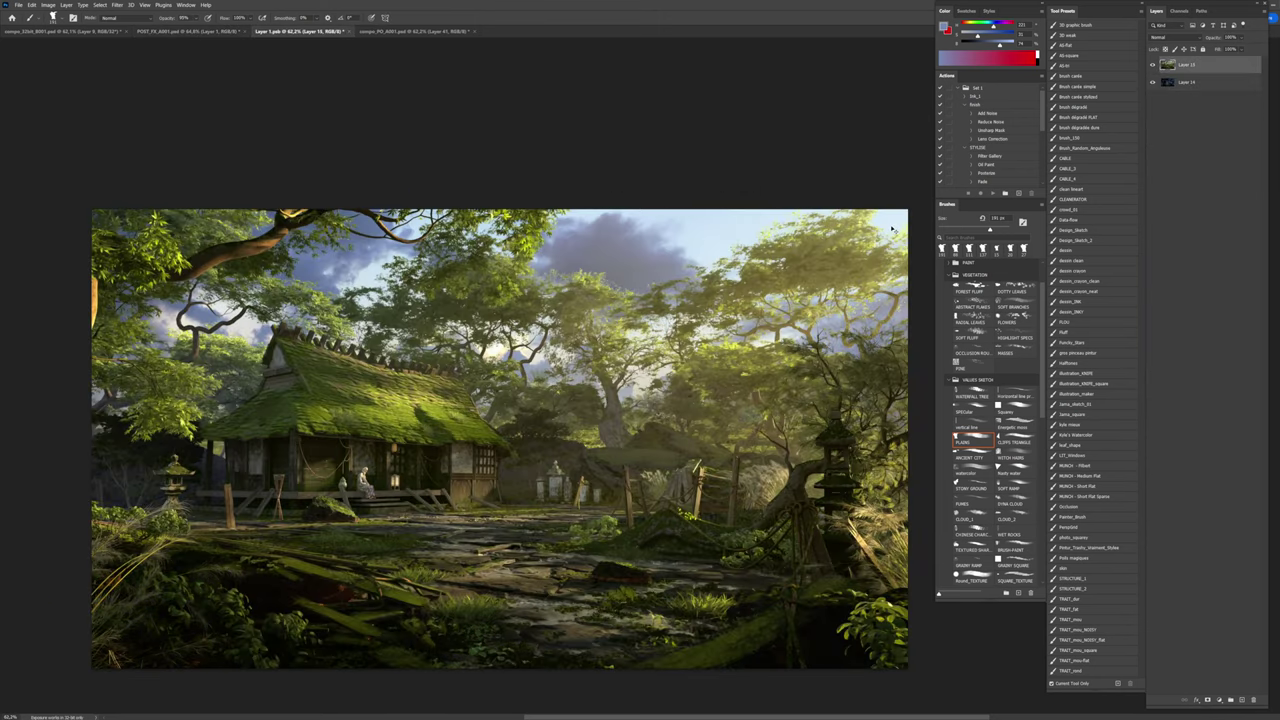
key(ctrl+s)
Step: Return to POST_FX_A001 and hide the Exposure 1 copy and Exposure 1 adjustment layers
click(187, 31)
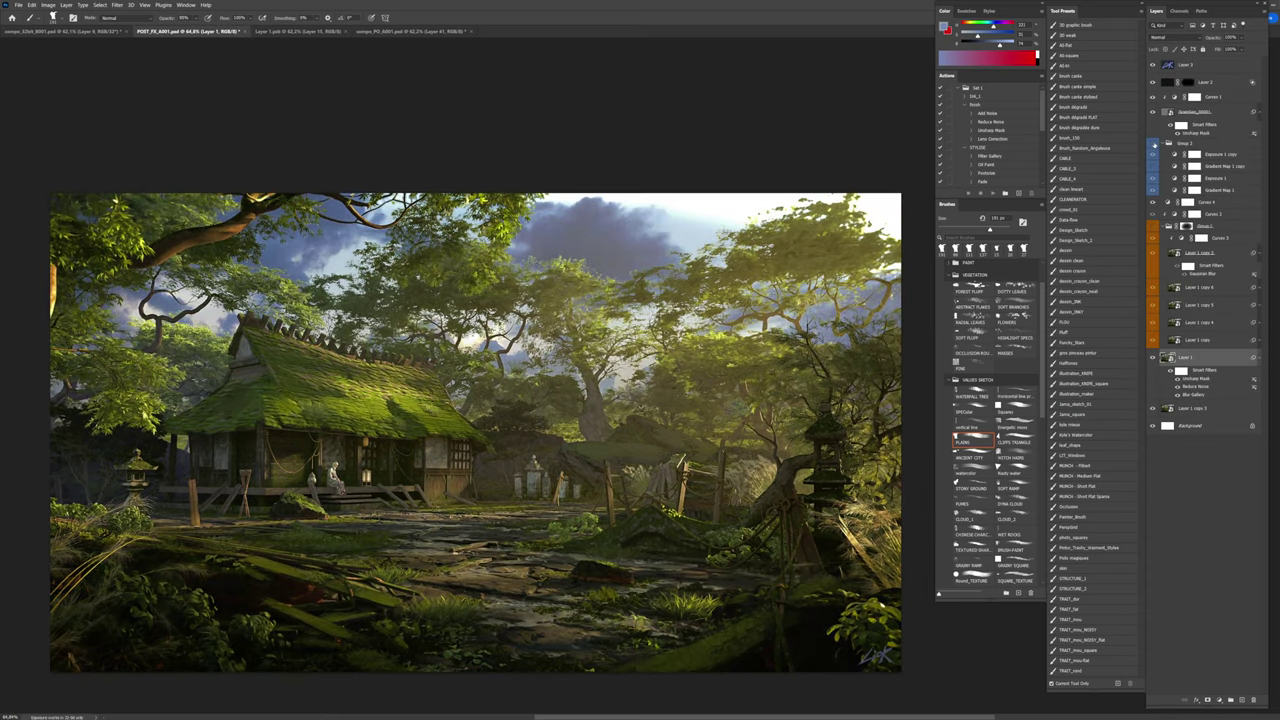
click(1155, 155)
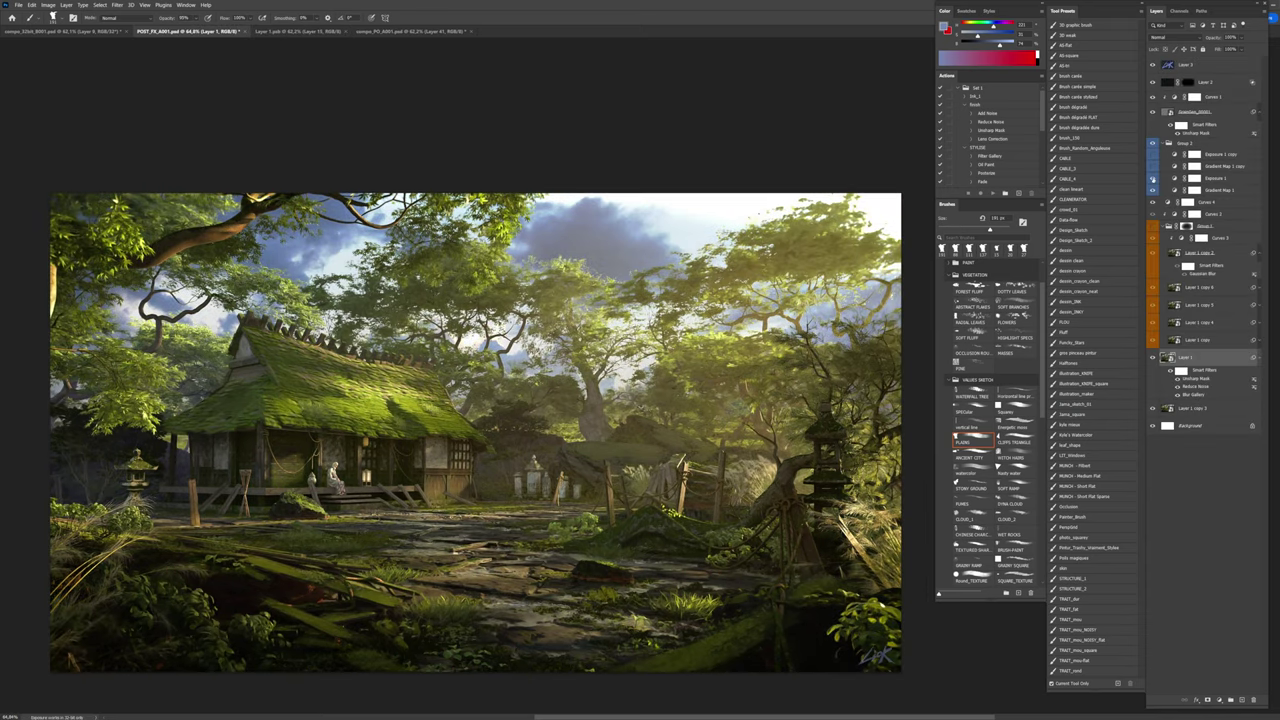
click(1153, 178)
Step: Switch to Blender, restore the multi-area layout from the maximized compositor, and look around the house in the rendered viewport
key(alt+Tab)
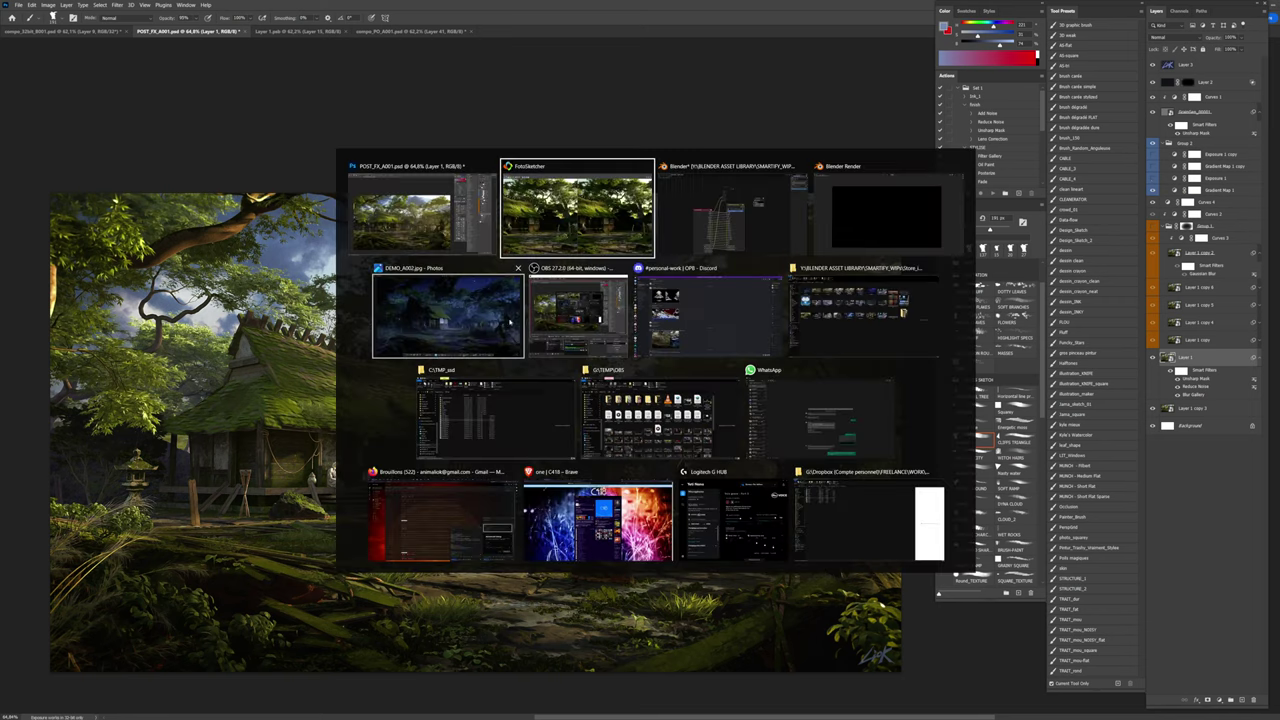
key(alt+Tab)
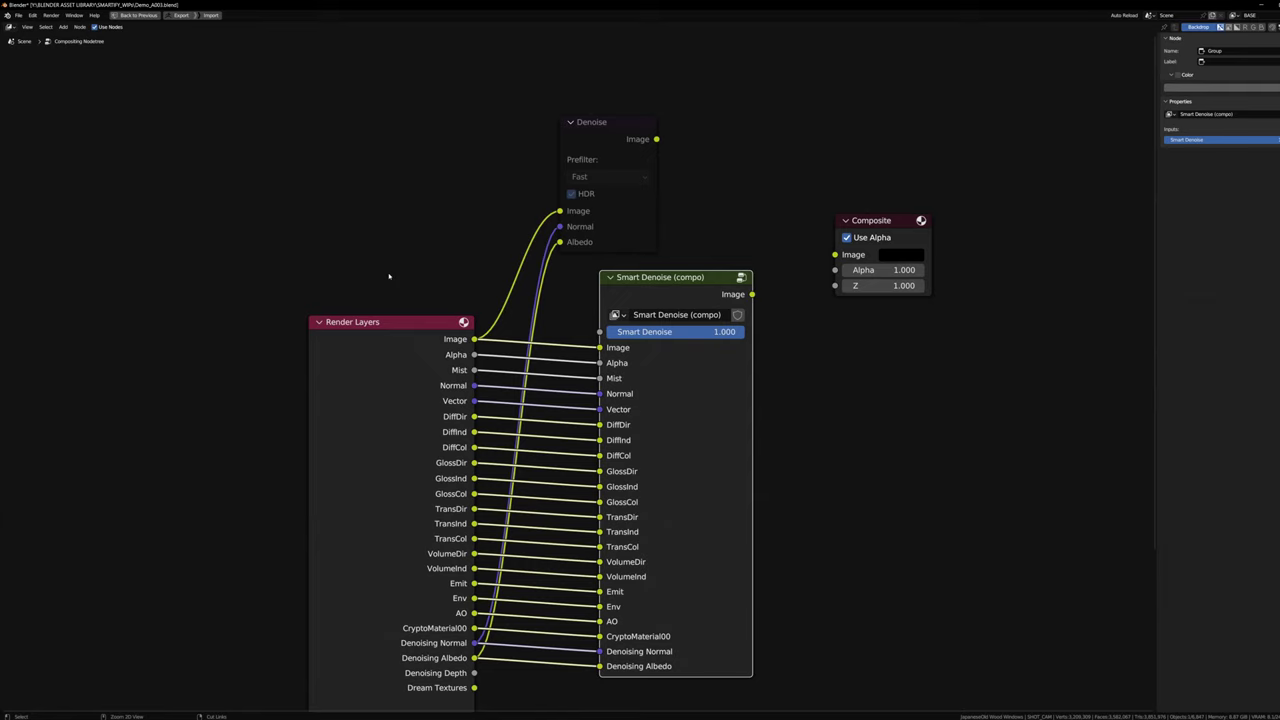
key(ctrl+alt+space)
click(286, 56)
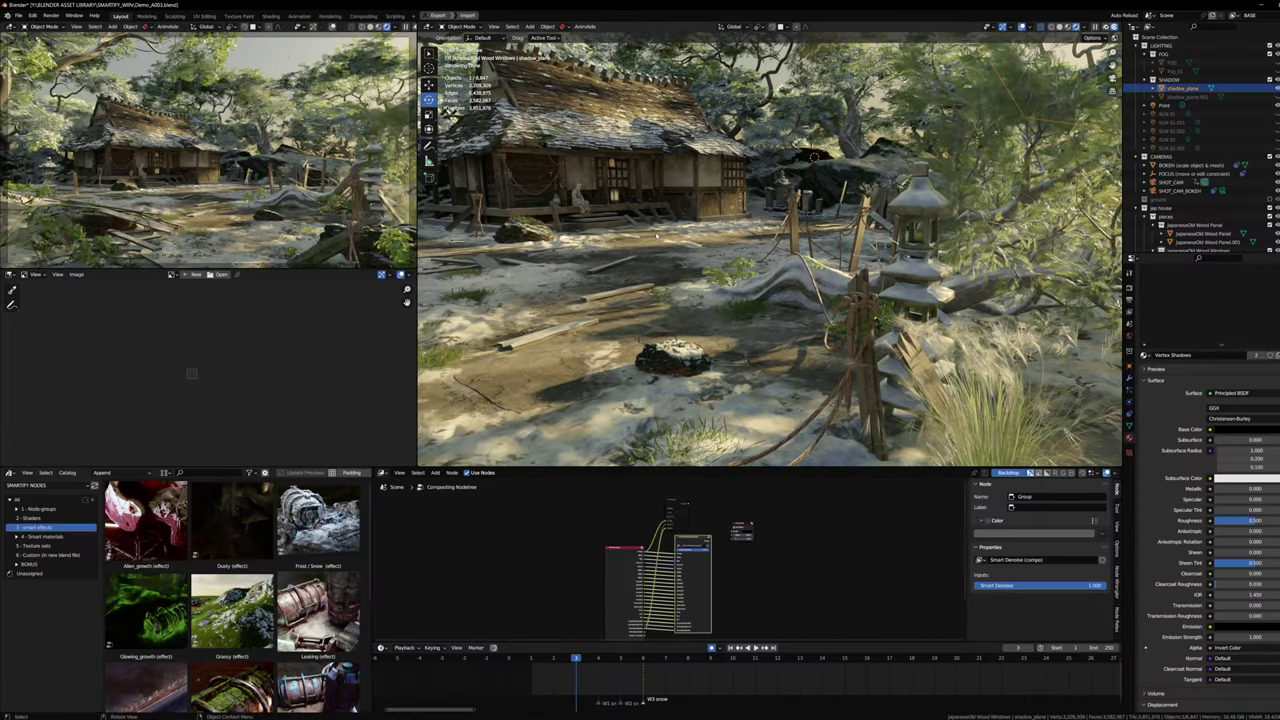
middle_drag(656, 236, 862, 201)
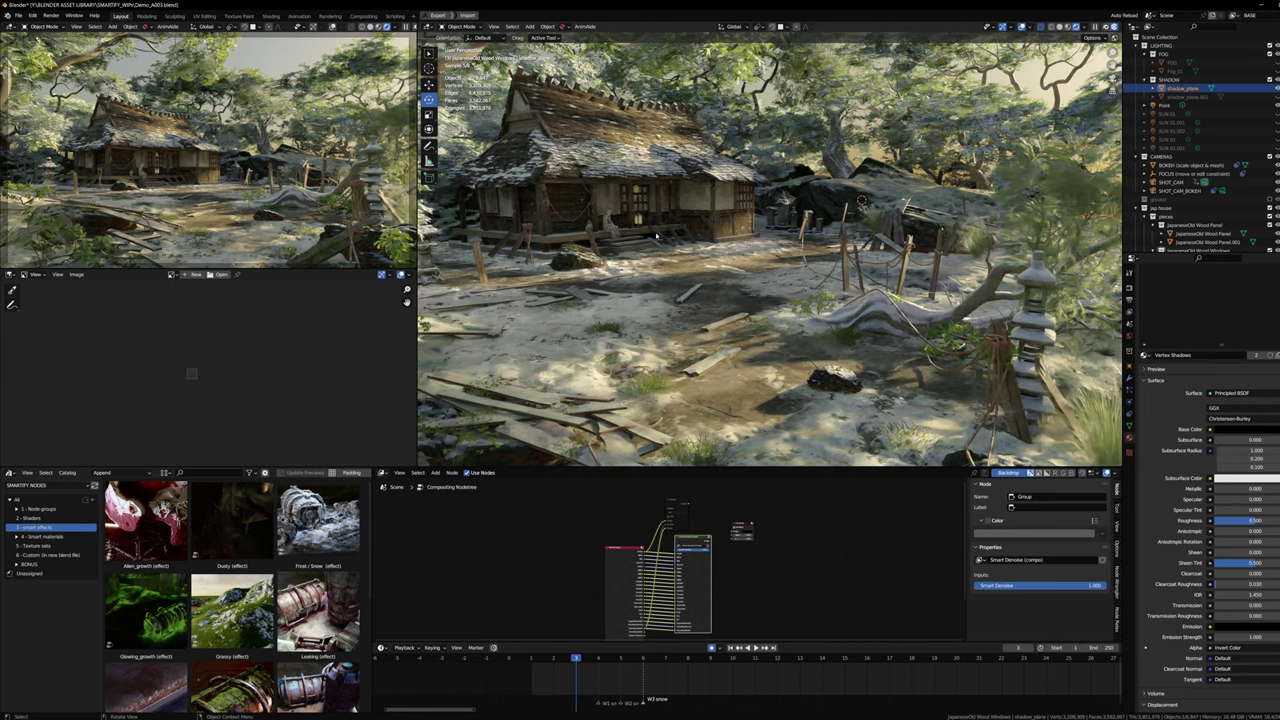
middle_drag(861, 200, 866, 208)
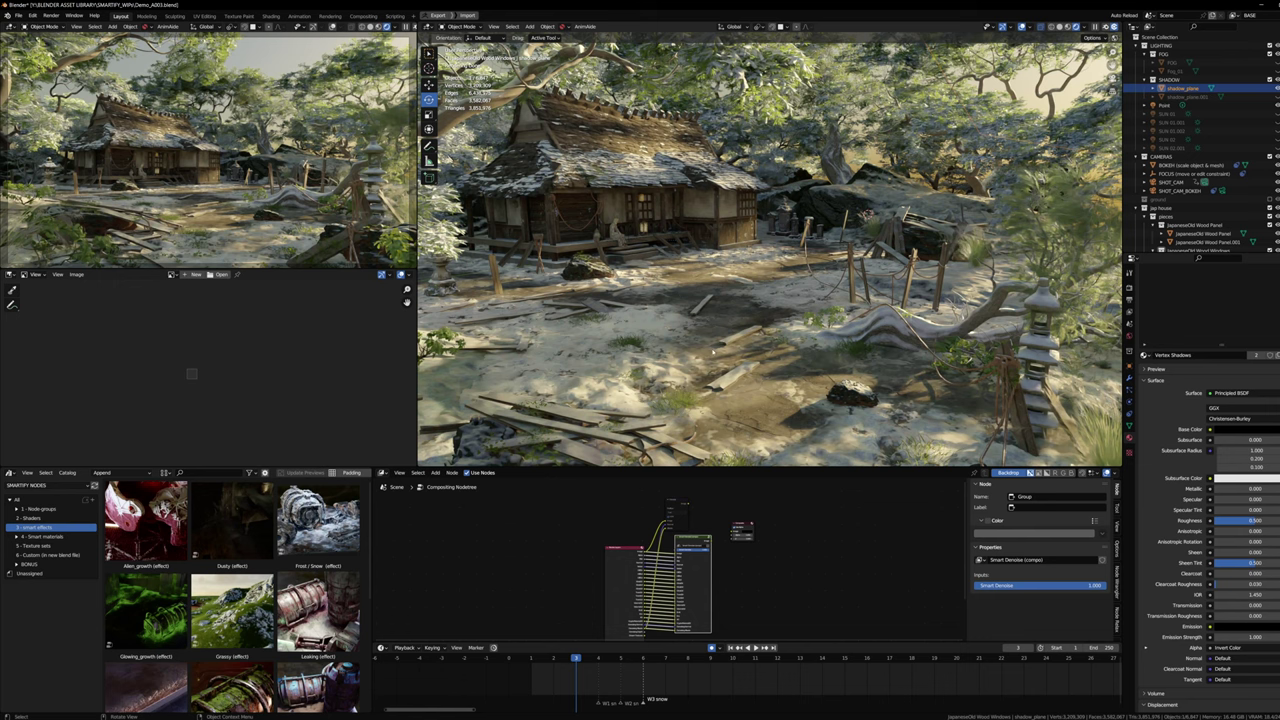
Step: Switch to Photos, view the final images DEMO_A002, DEMO_A001 and DEMO_A003 in turn, and go back to DEMO_A002
key(alt+Tab)
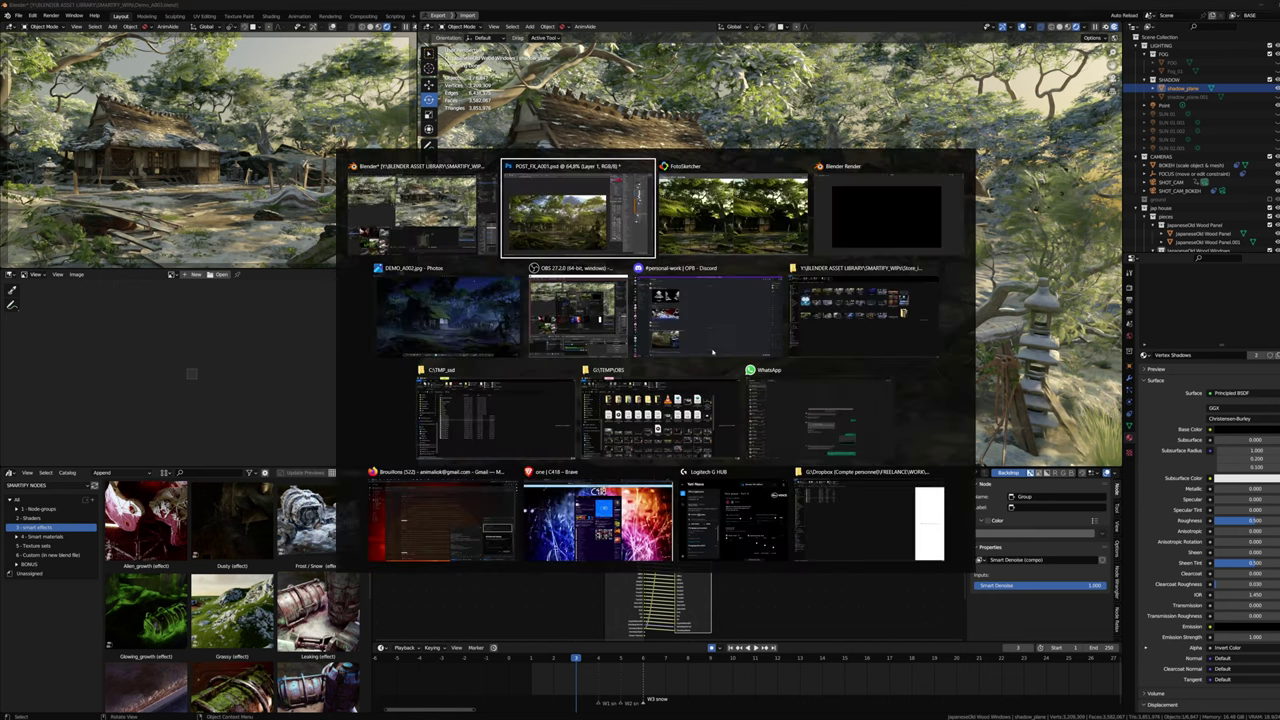
click(502, 308)
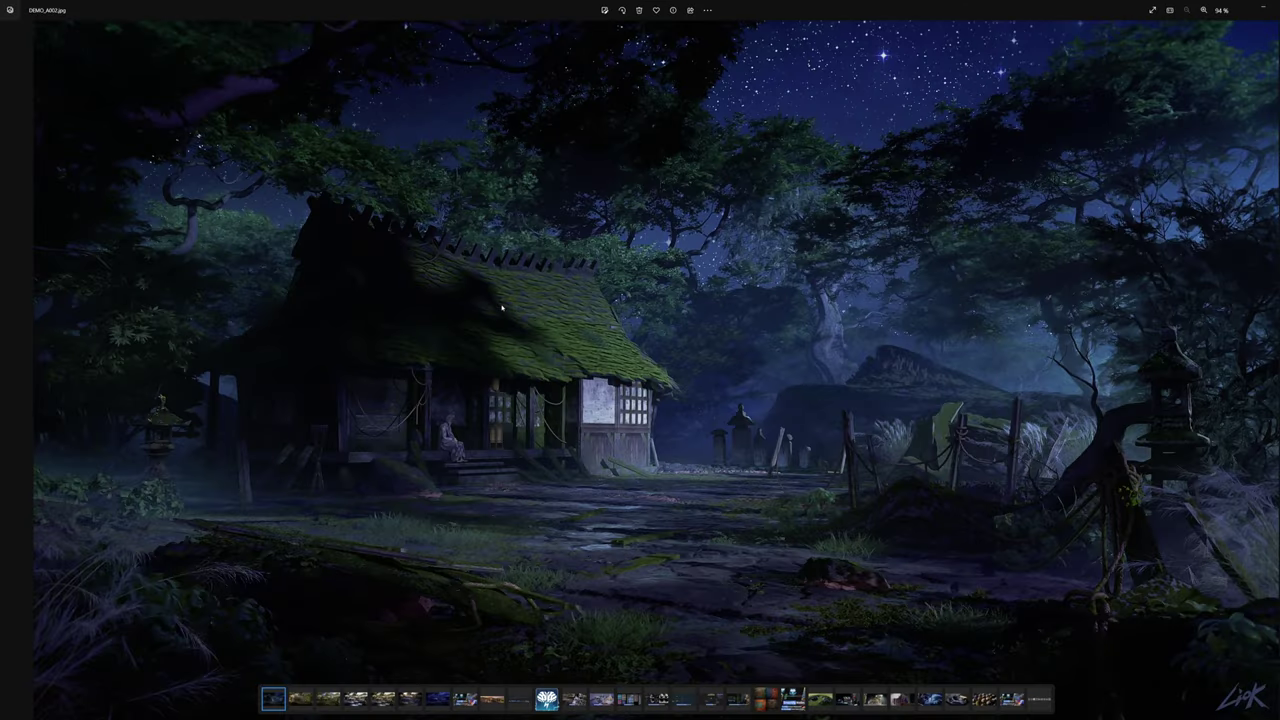
key(Right)
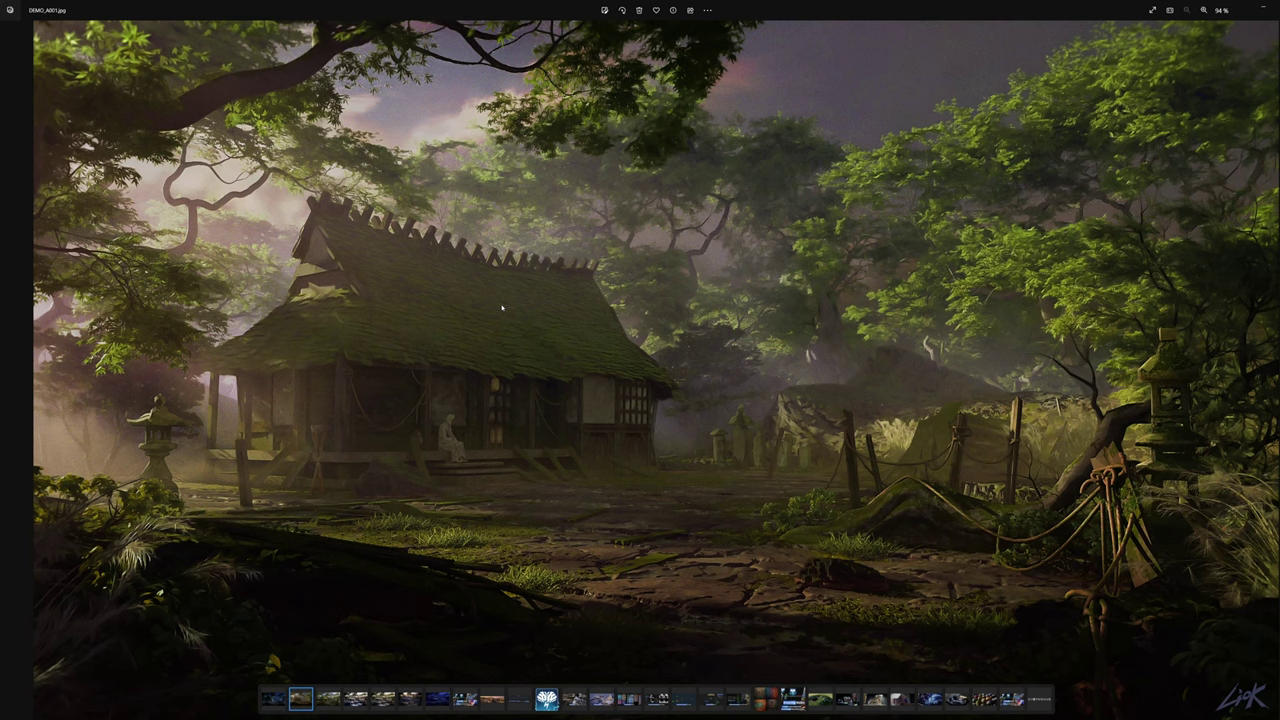
key(Right)
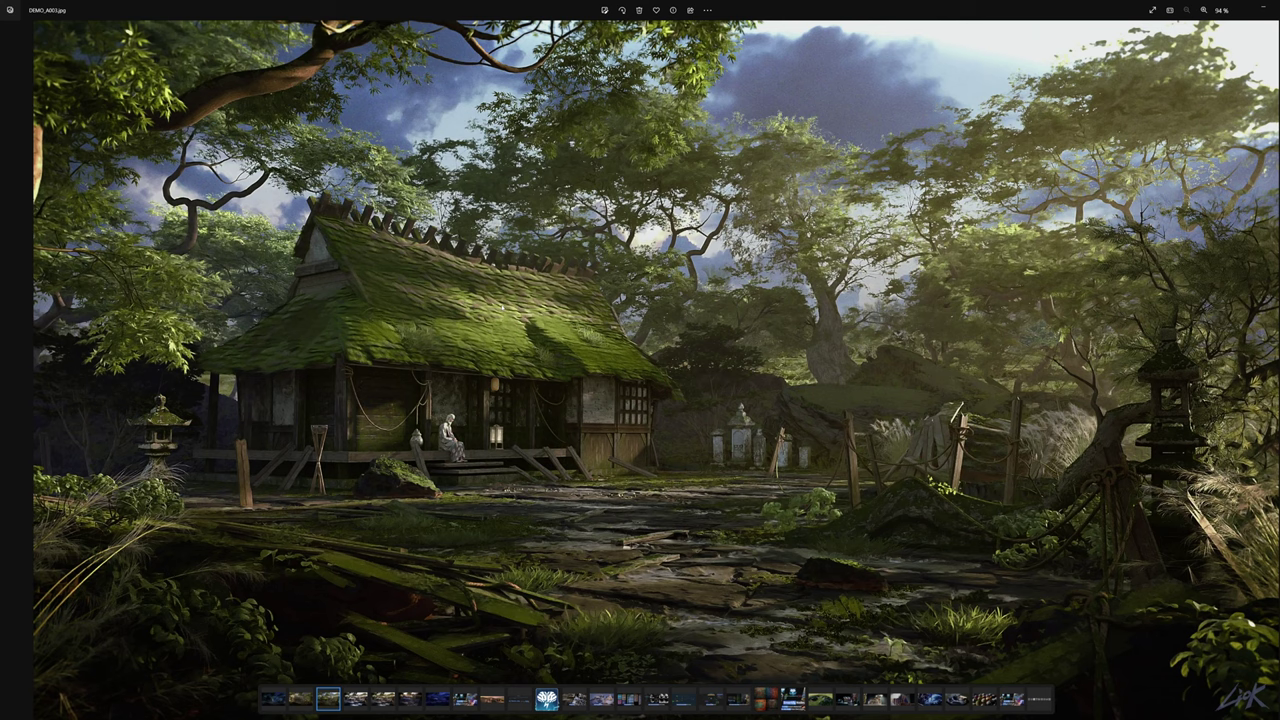
key(Left)
key(Left)
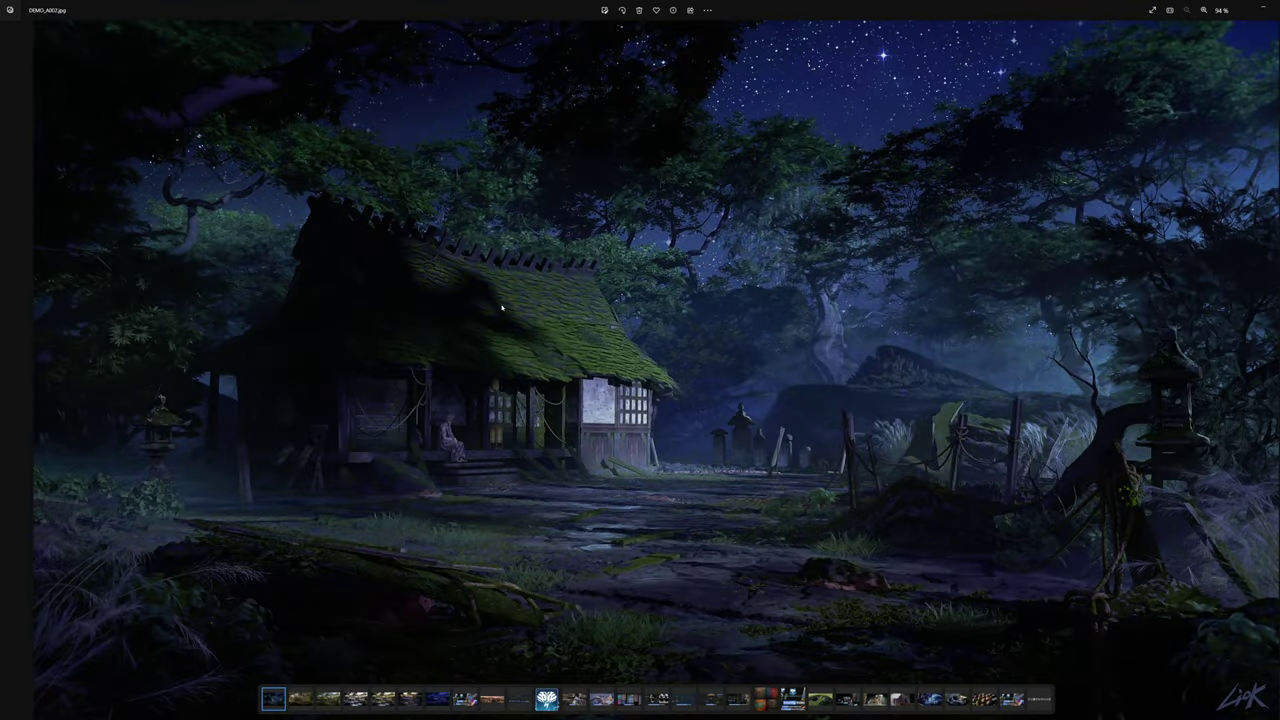